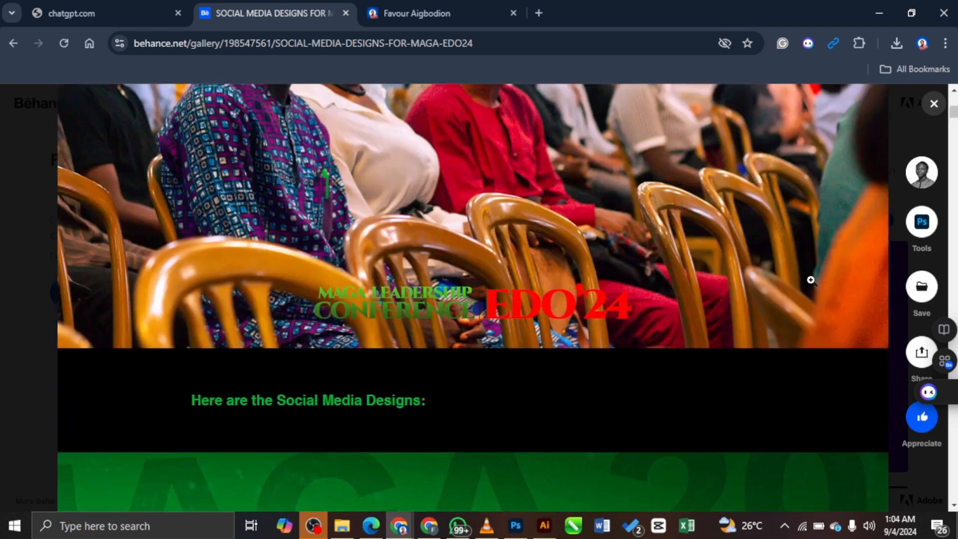
# Step: Close the open project viewer, then sign out using Sign Out in the avatar account menu
pyautogui.click(933, 104)
pyautogui.scroll(3, 910, 218)
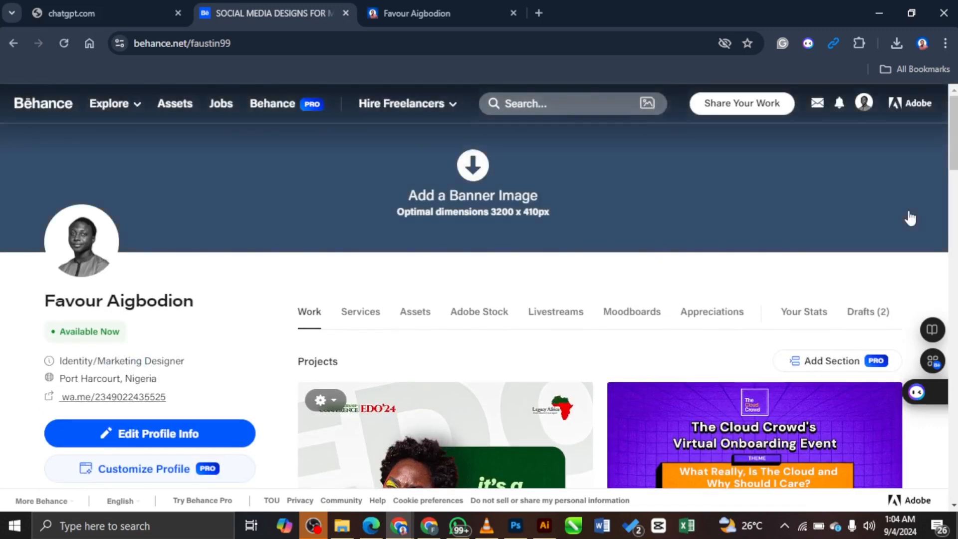
pyautogui.click(863, 104)
pyautogui.scroll(-3, 758, 298)
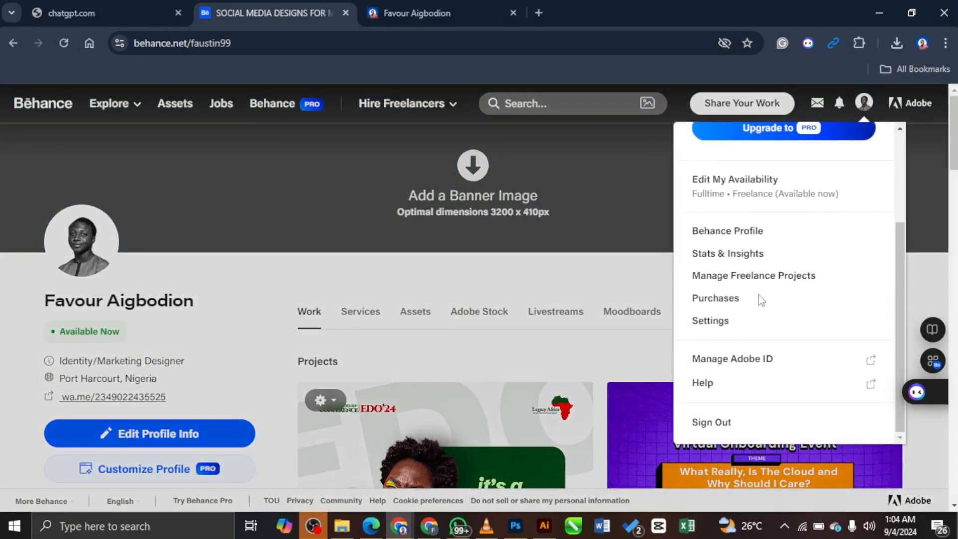
pyautogui.click(727, 424)
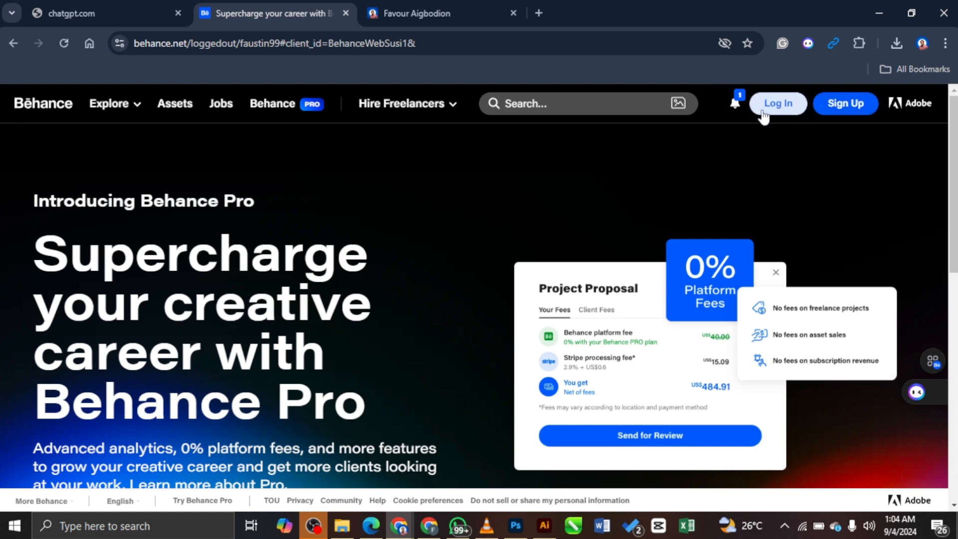
# Step: Log back into Behance via Continue with Google, choosing the Google account
pyautogui.click(778, 107)
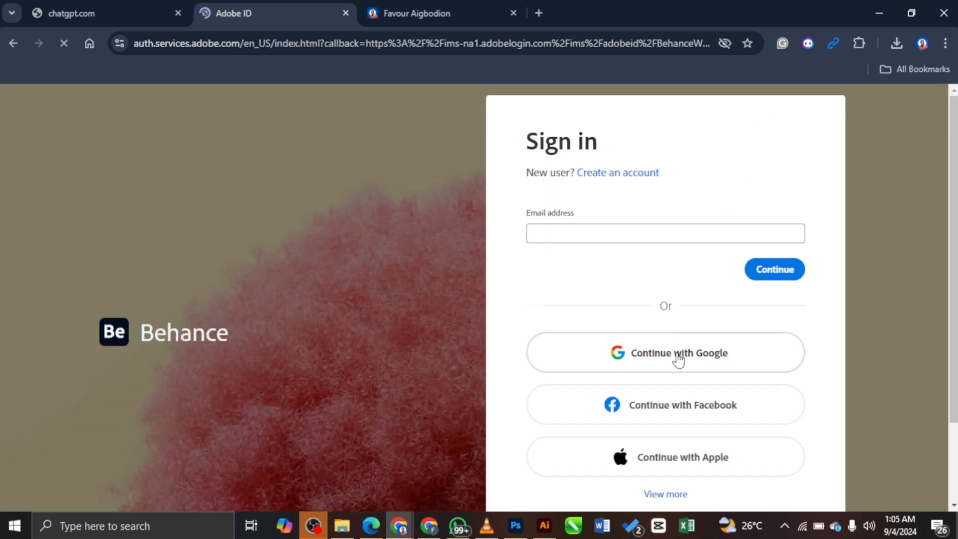
pyautogui.click(683, 361)
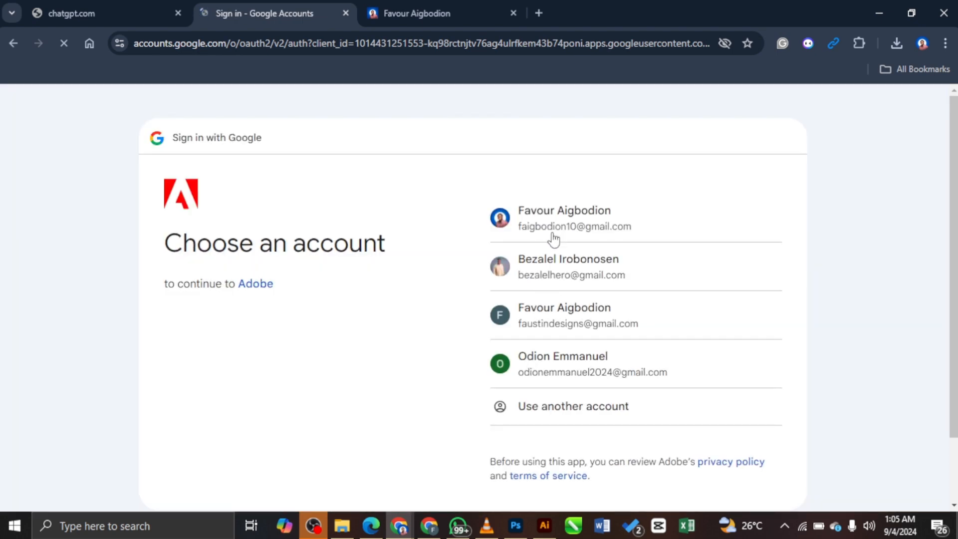
pyautogui.doubleClick(581, 229)
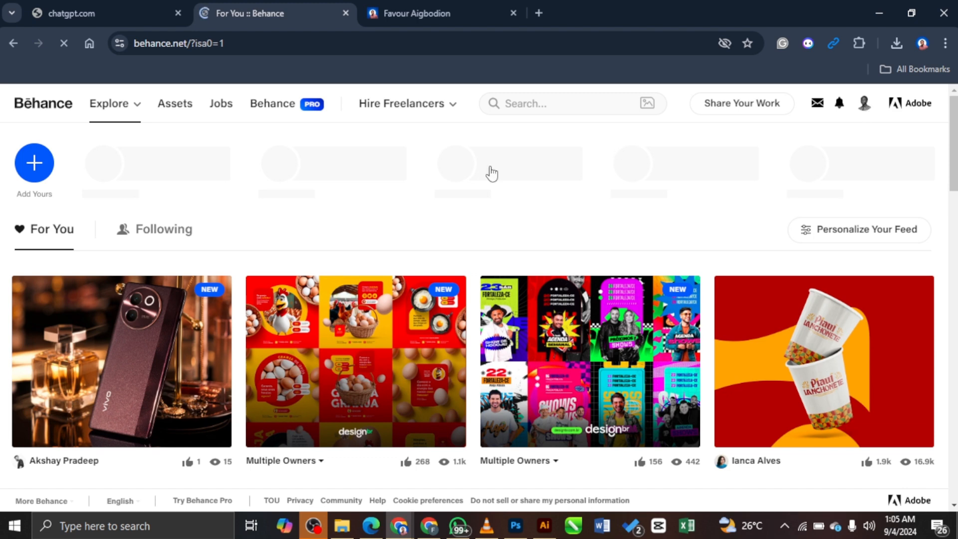
# Step: Choose Project from the Share Your Work menu to open a blank project editor
pyautogui.click(865, 103)
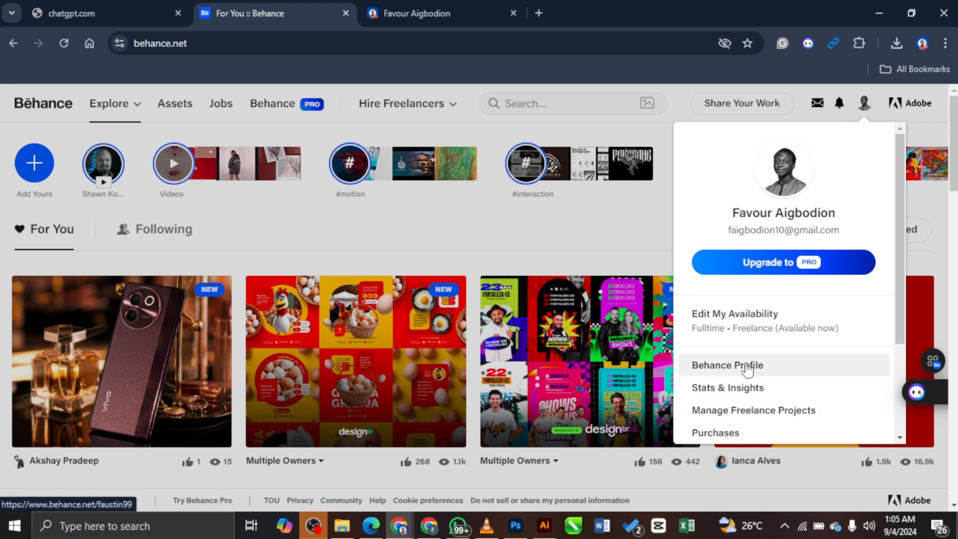
pyautogui.click(722, 110)
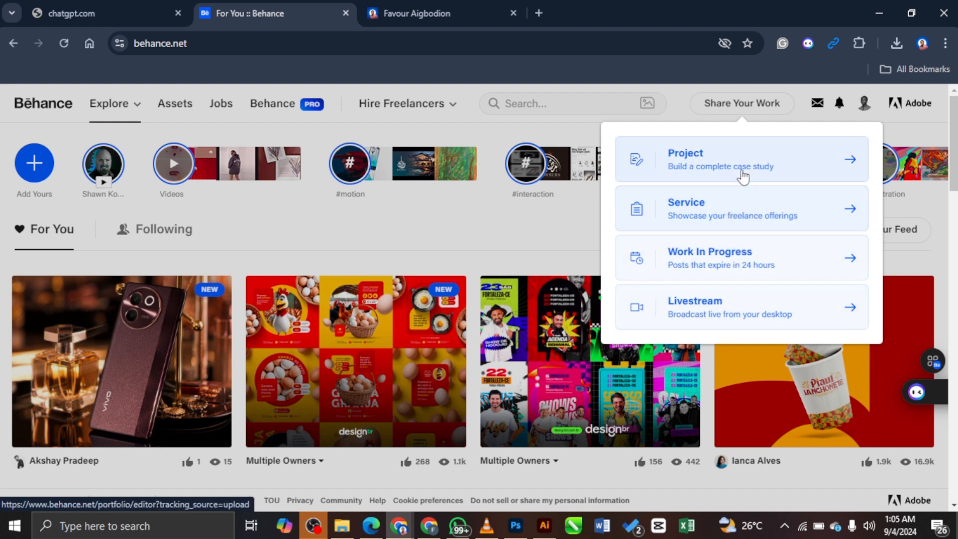
pyautogui.click(802, 161)
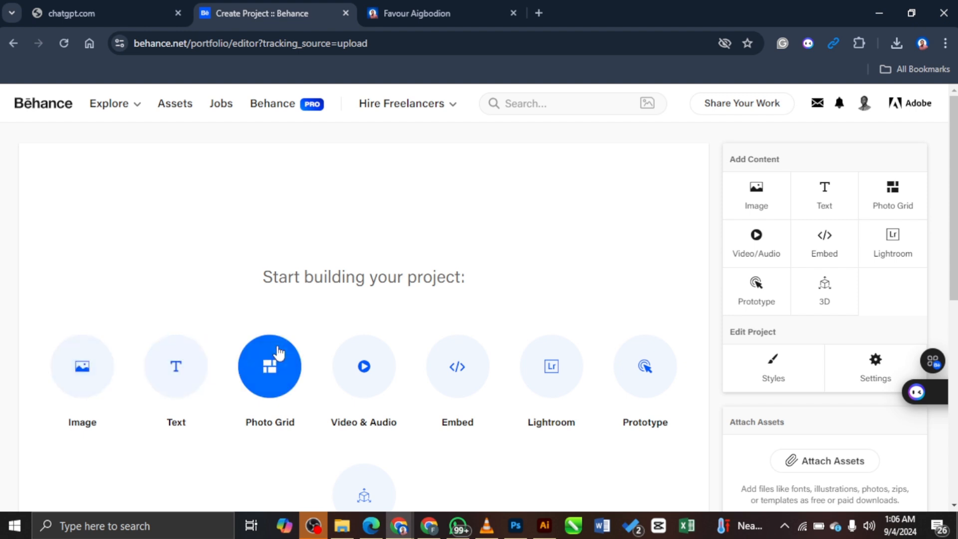
# Step: Add a Photo Grid block holding the SPARE PARTS DESIGN2 image from the Desktop
pyautogui.click(275, 384)
pyautogui.scroll(-2, 274, 384)
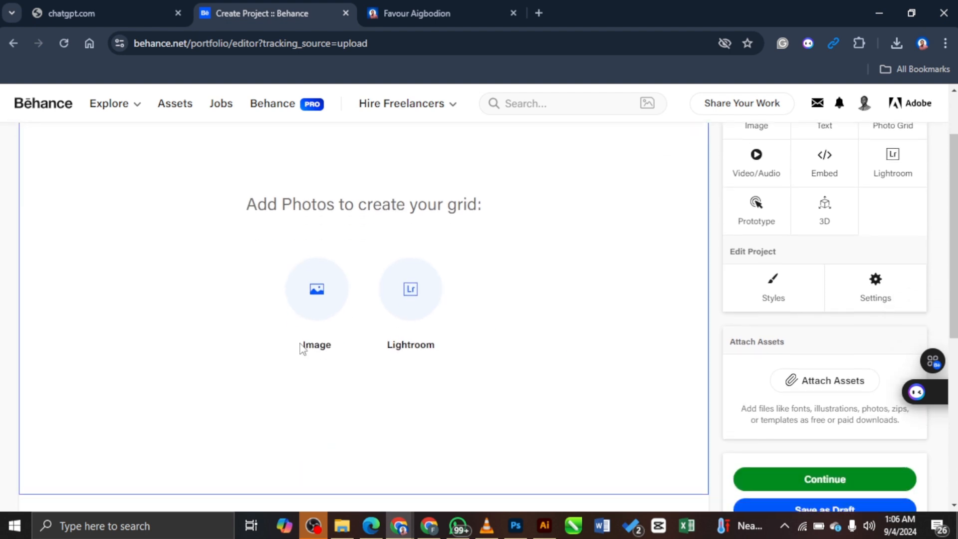
pyautogui.click(319, 306)
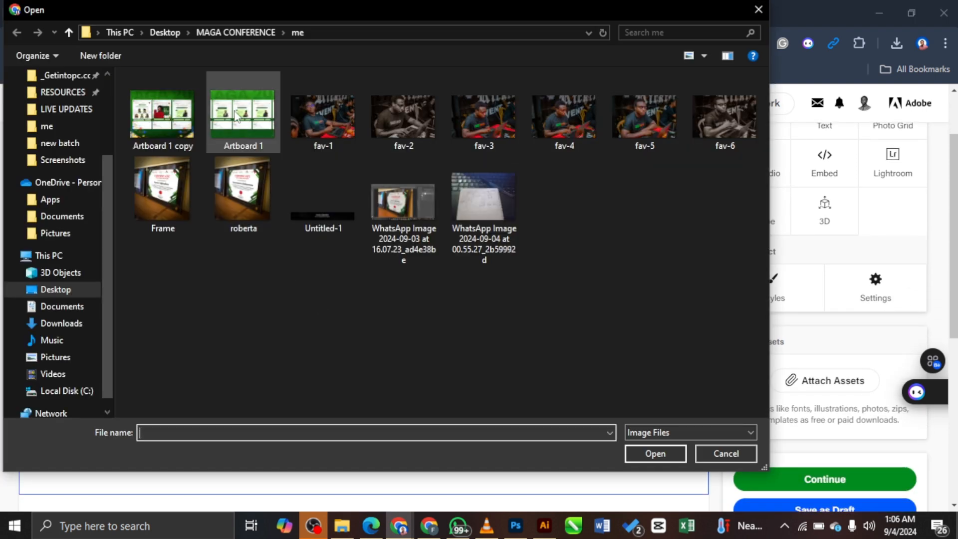
pyautogui.click(164, 34)
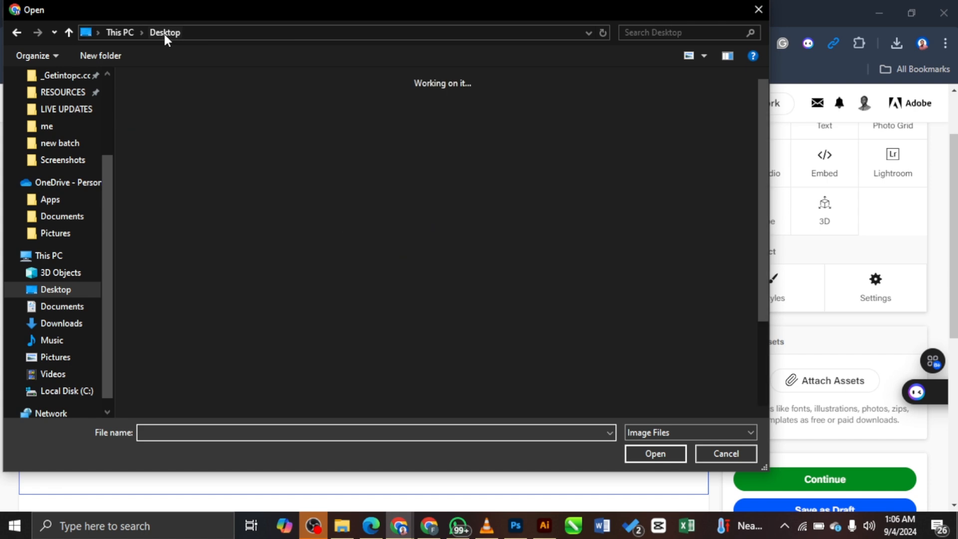
pyautogui.scroll(-1, 460, 388)
pyautogui.click(459, 388)
pyautogui.click(640, 448)
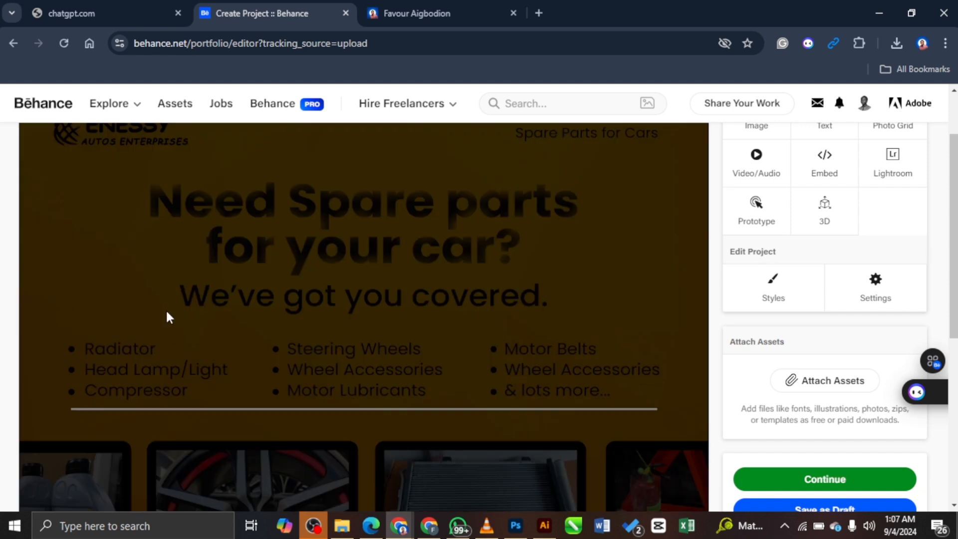
# Step: Scroll below the flyer to bring up the Insert Media toolbar for a new block
pyautogui.scroll(2, 524, 282)
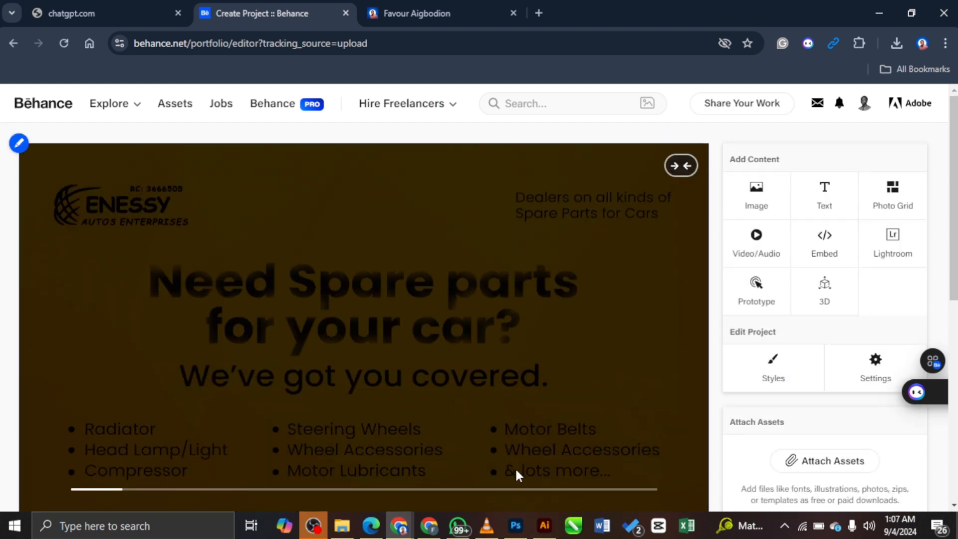
pyautogui.scroll(-8, 573, 371)
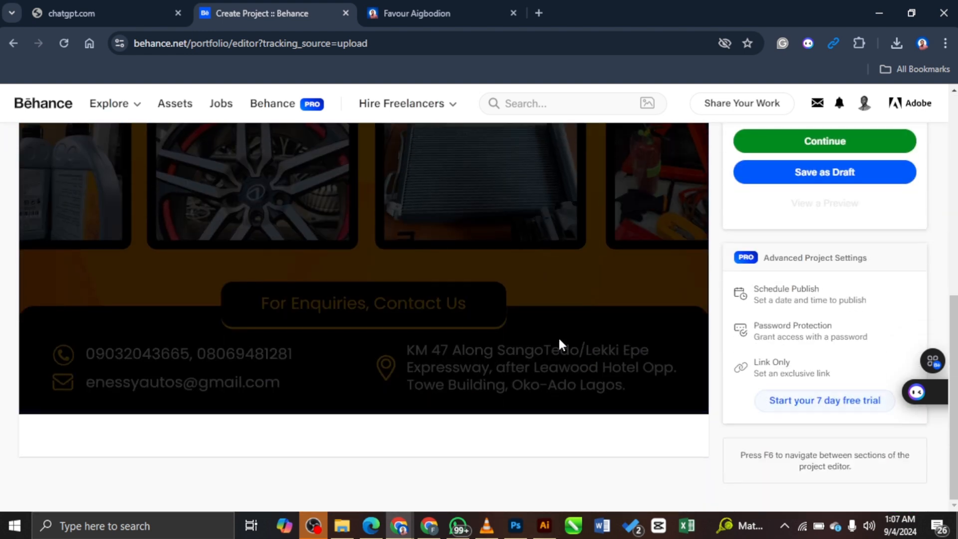
pyautogui.scroll(8, 559, 339)
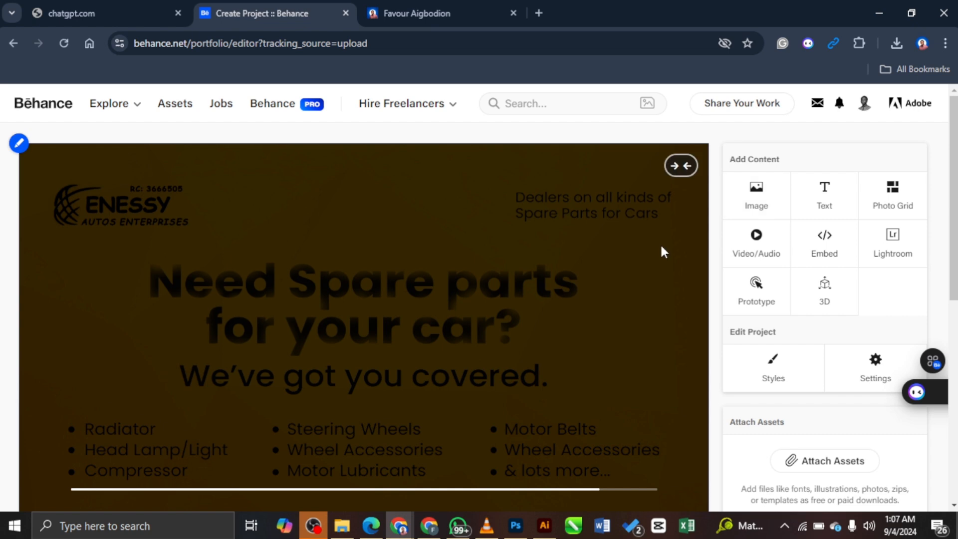
pyautogui.scroll(-9, 588, 284)
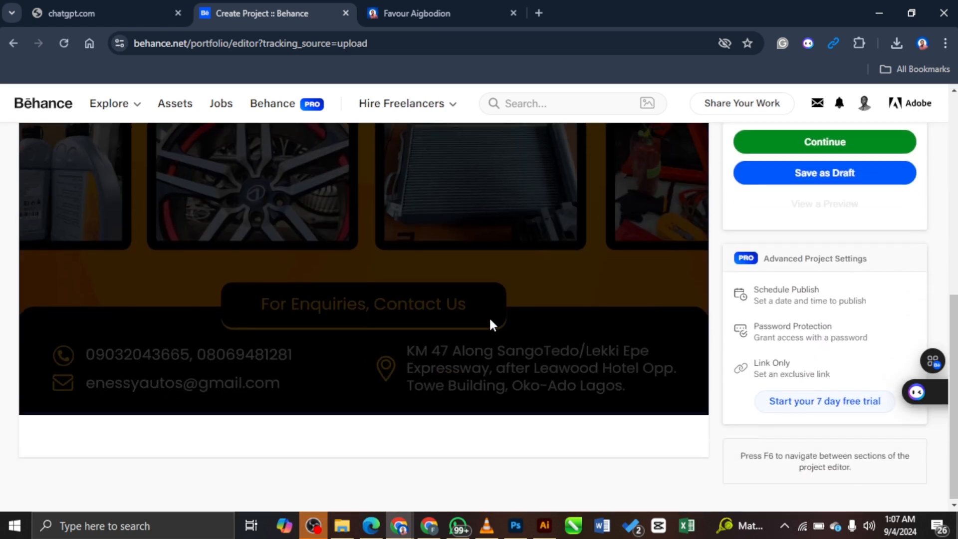
pyautogui.moveTo(369, 430)
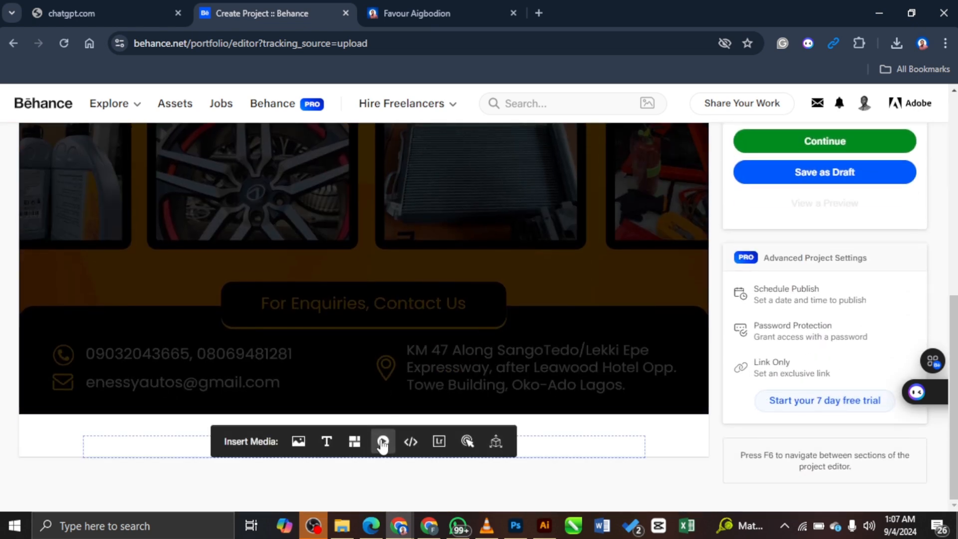
pyautogui.scroll(10, 598, 349)
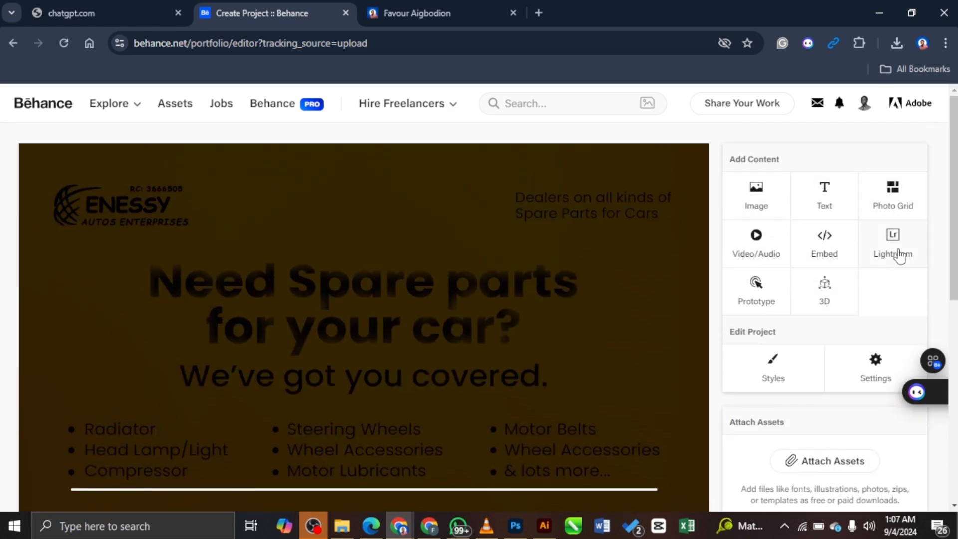
pyautogui.scroll(-10, 491, 364)
pyautogui.moveTo(354, 444)
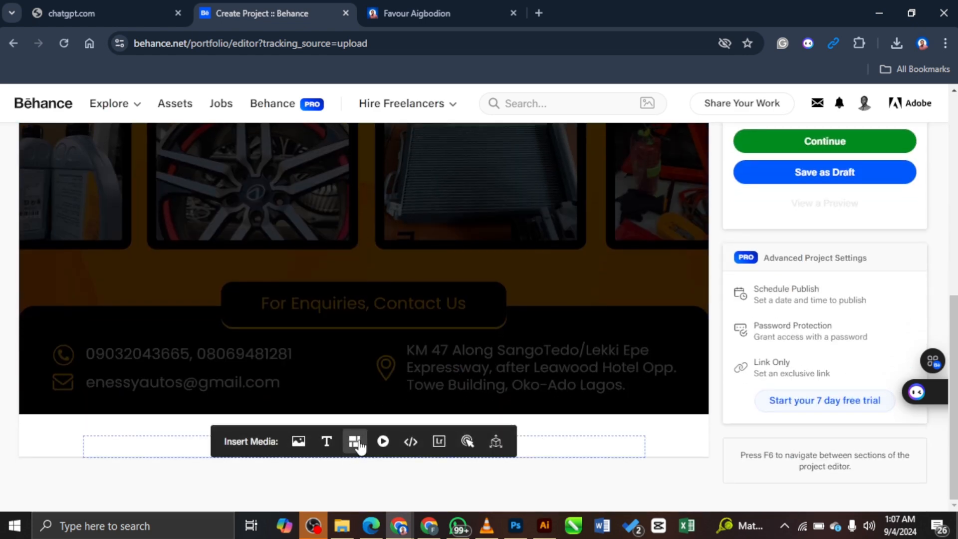
# Step: Upload the WhatsApp sketch-on-keyboard photo from MAGA CONFERENCE > me into a new photo grid
pyautogui.click(357, 446)
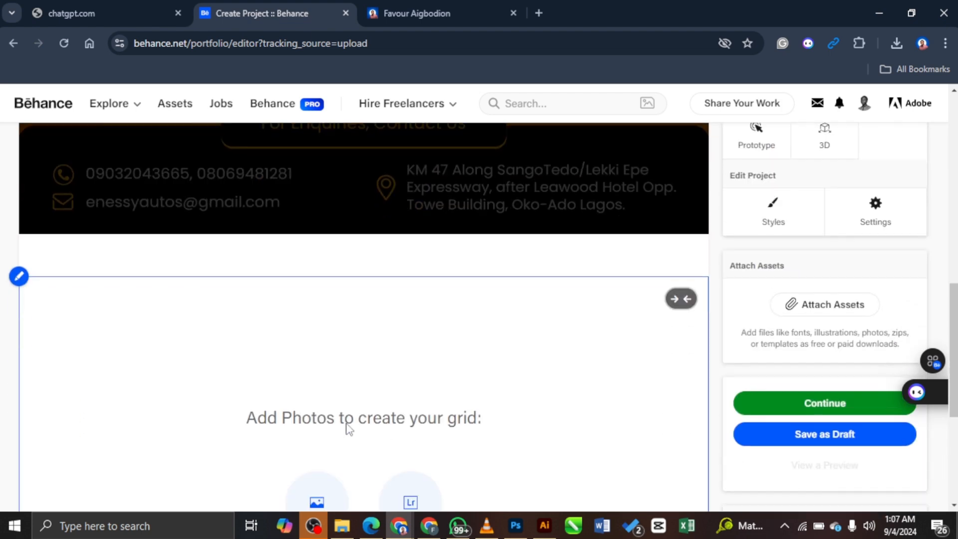
pyautogui.scroll(-3, 348, 427)
pyautogui.click(307, 347)
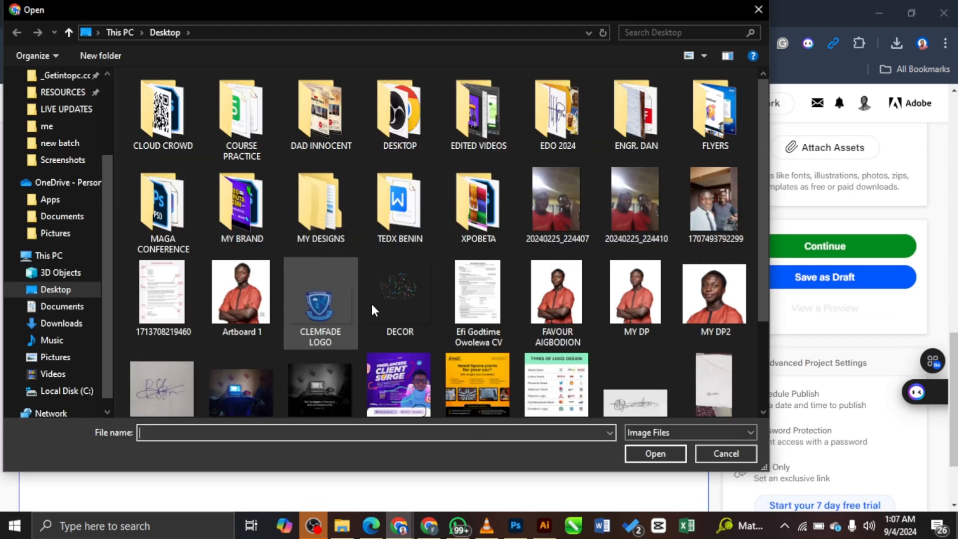
pyautogui.click(69, 126)
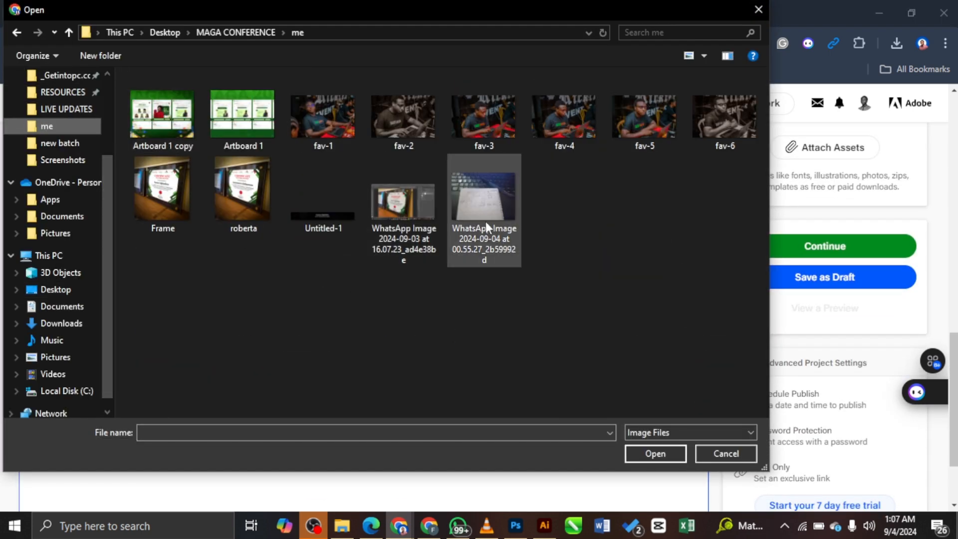
pyautogui.click(485, 215)
pyautogui.click(656, 455)
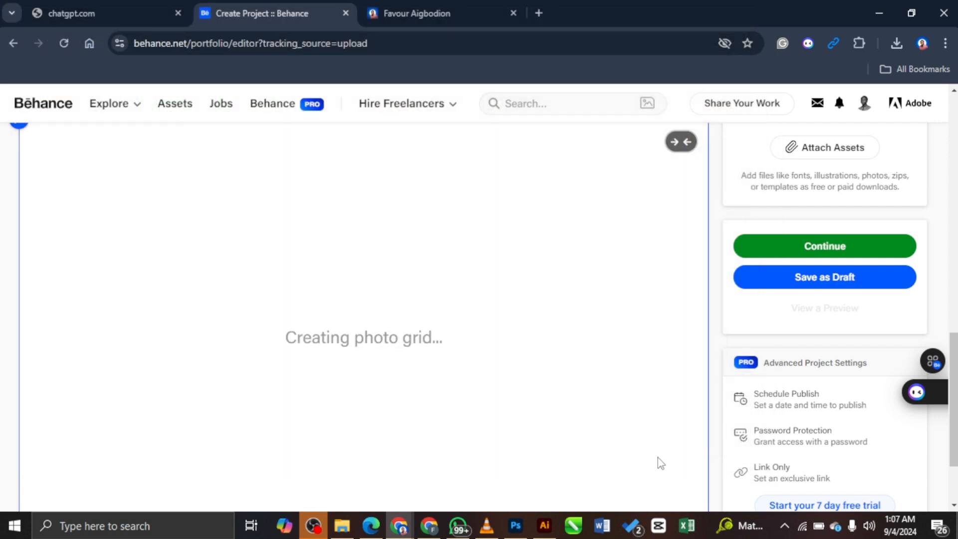
pyautogui.scroll(7, 718, 323)
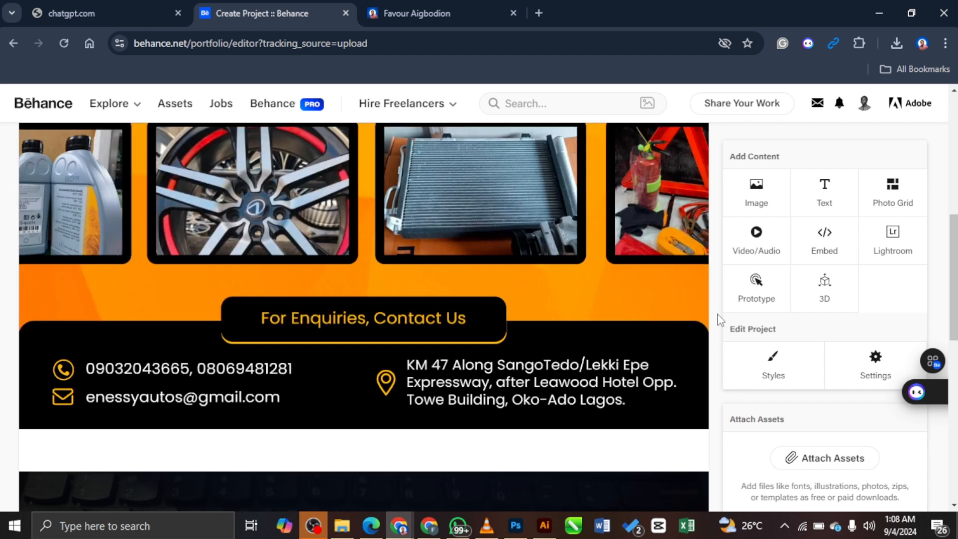
pyautogui.scroll(-5, 718, 320)
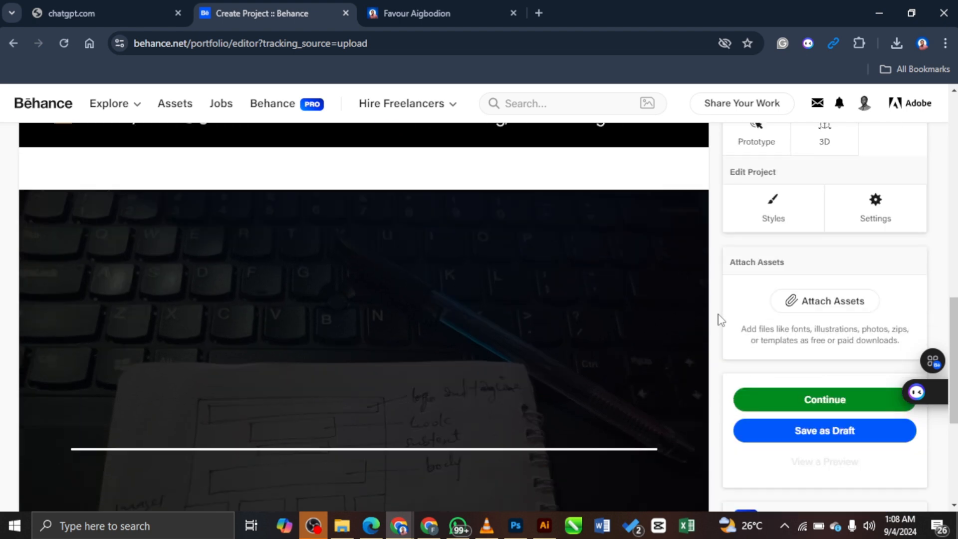
pyautogui.scroll(10, 718, 321)
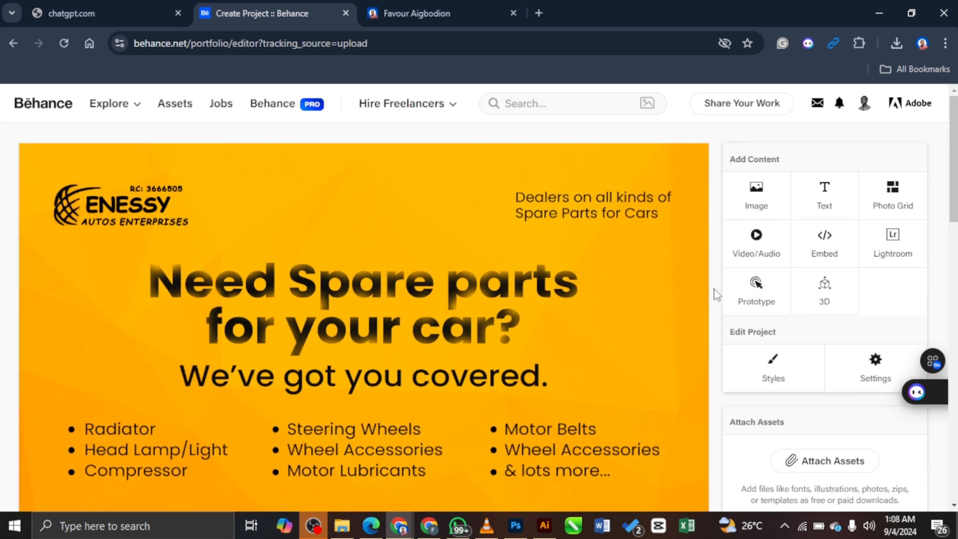
pyautogui.scroll(-4, 716, 295)
pyautogui.scroll(4, 717, 295)
pyautogui.scroll(-11, 593, 330)
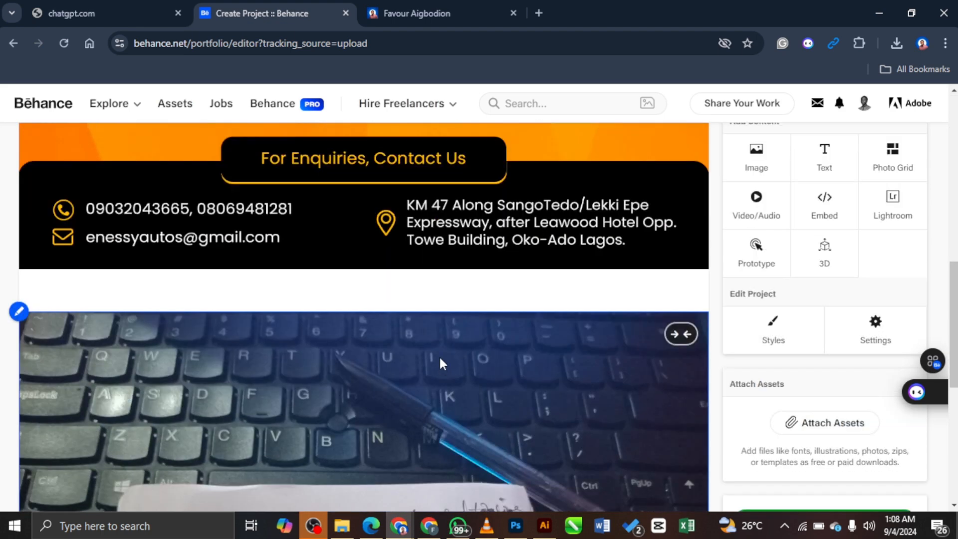
pyautogui.scroll(10, 599, 197)
pyautogui.scroll(-6, 510, 295)
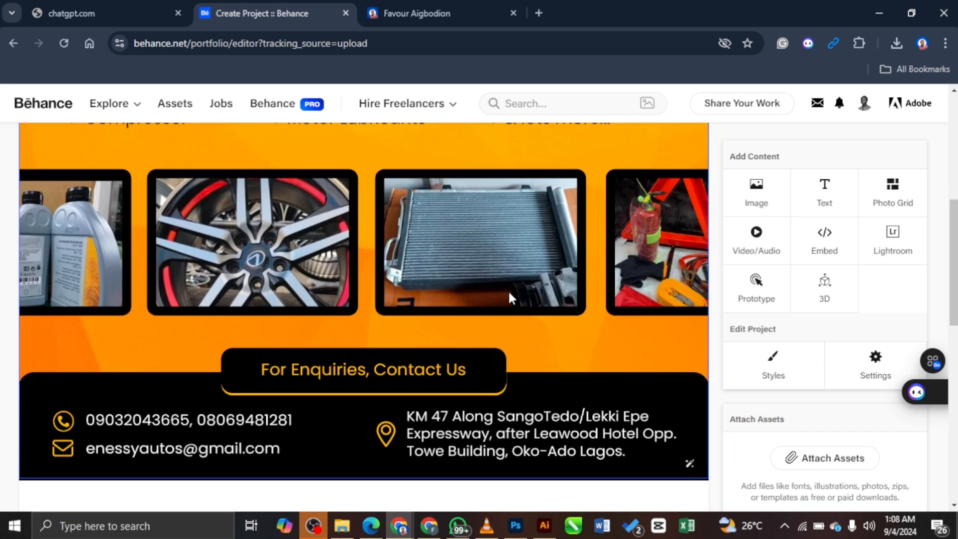
pyautogui.scroll(-6, 494, 297)
pyautogui.scroll(-5, 448, 336)
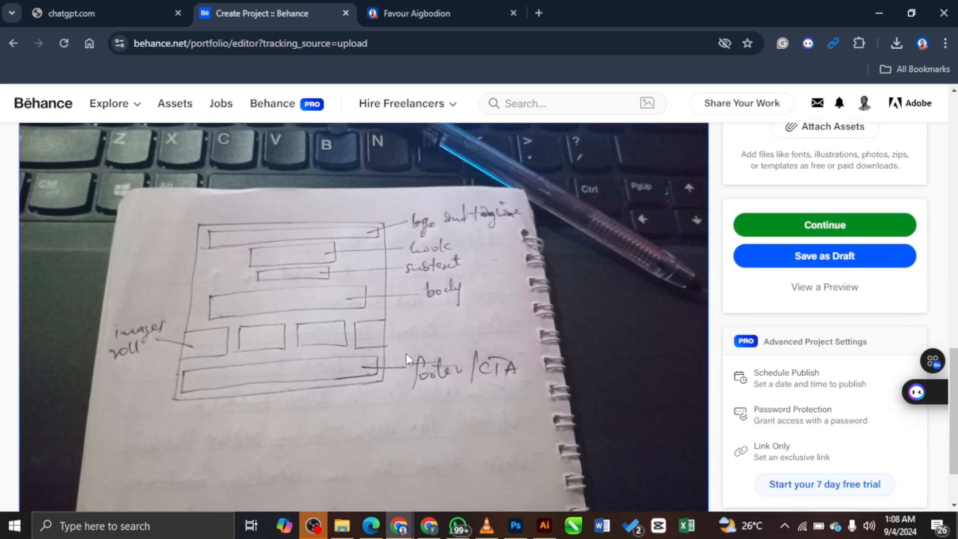
pyautogui.scroll(-1, 250, 206)
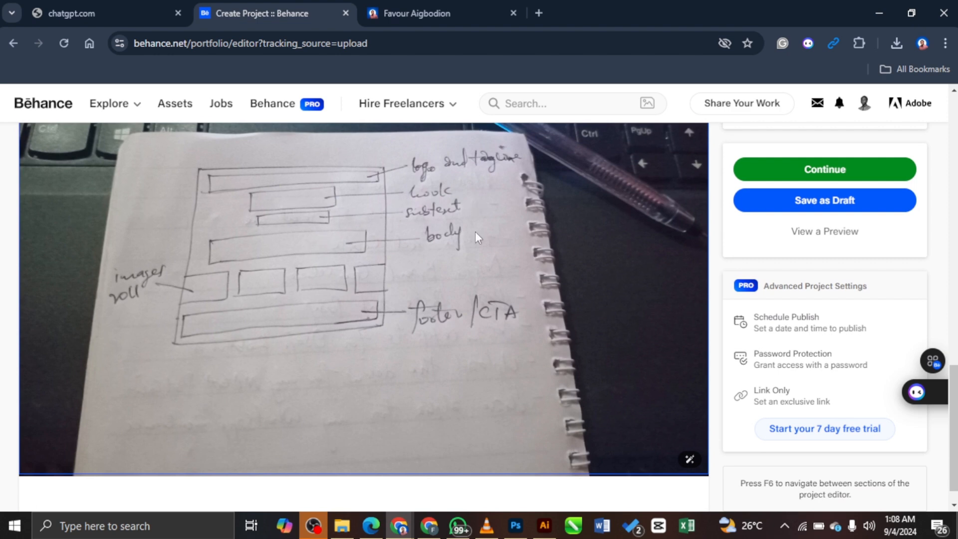
pyautogui.scroll(7, 475, 231)
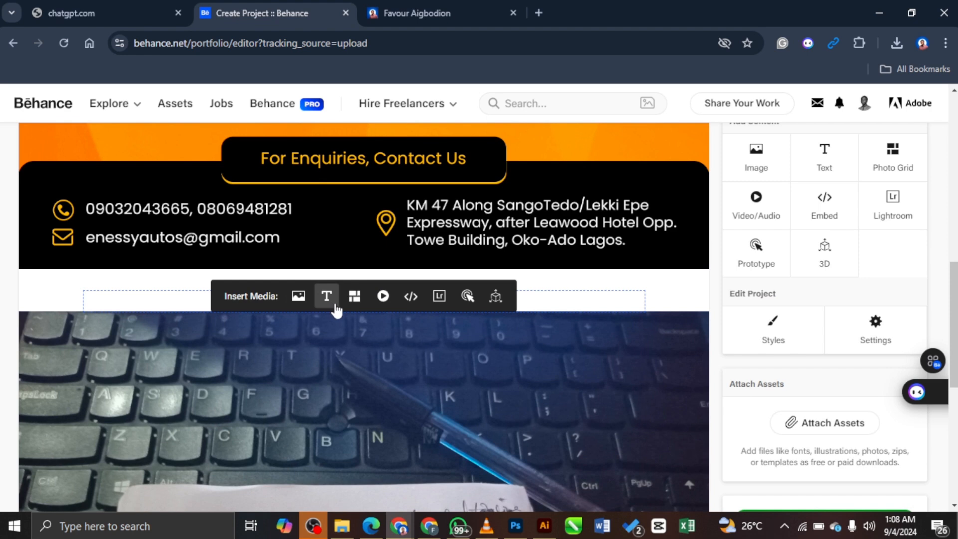
# Step: Insert a text block below the contact banner, leaving its Paragraph style unchanged
pyautogui.click(330, 299)
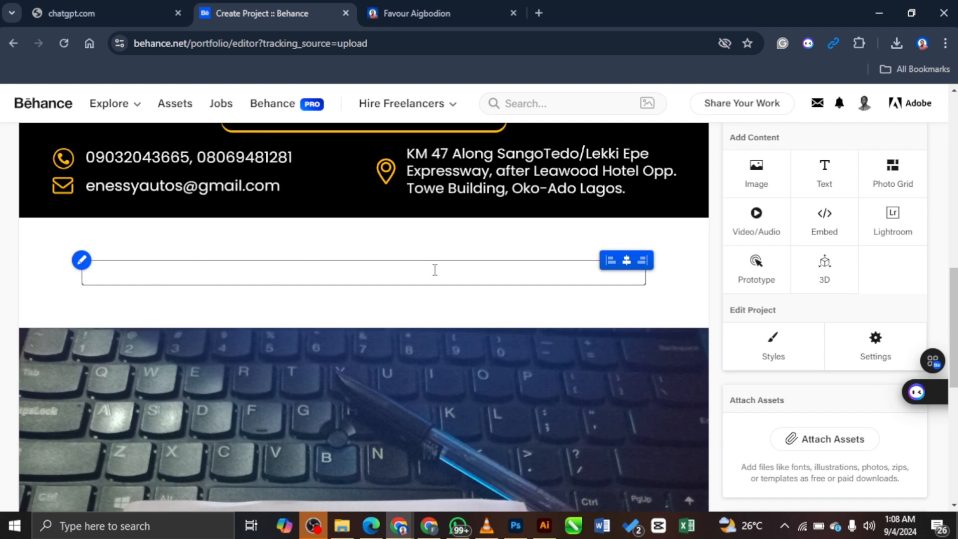
pyautogui.click(434, 270)
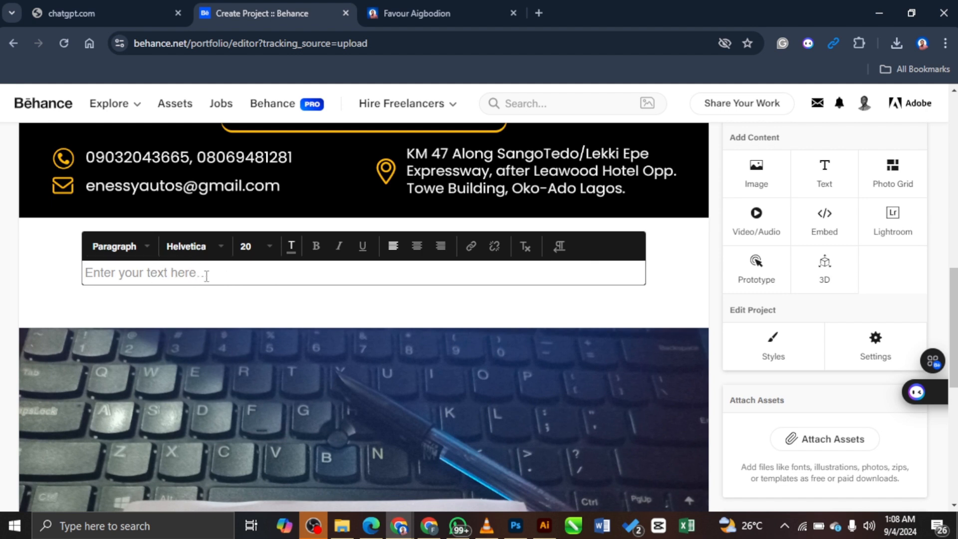
pyautogui.click(147, 253)
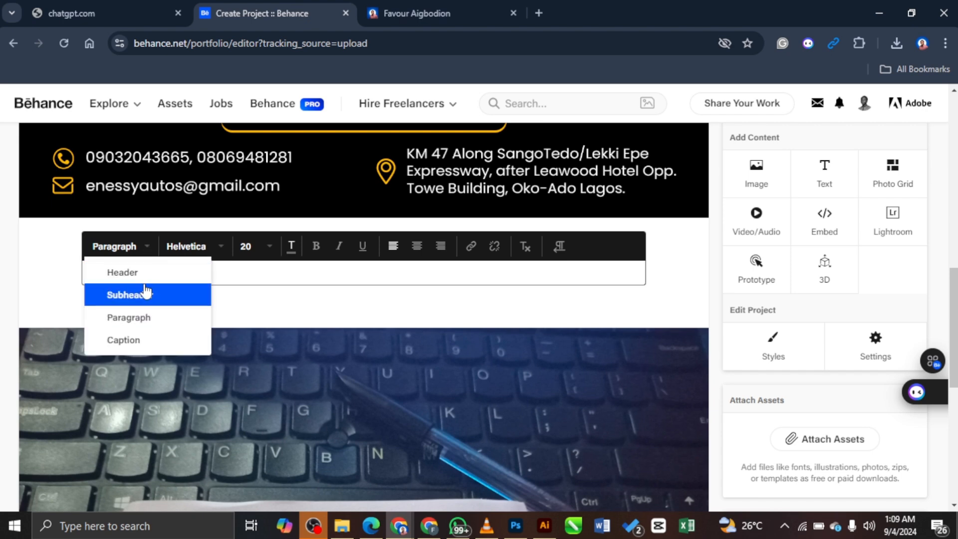
pyautogui.click(235, 271)
# Step: Add a text block above the flyer, then open your Behance profile in a new tab
pyautogui.scroll(10, 282, 284)
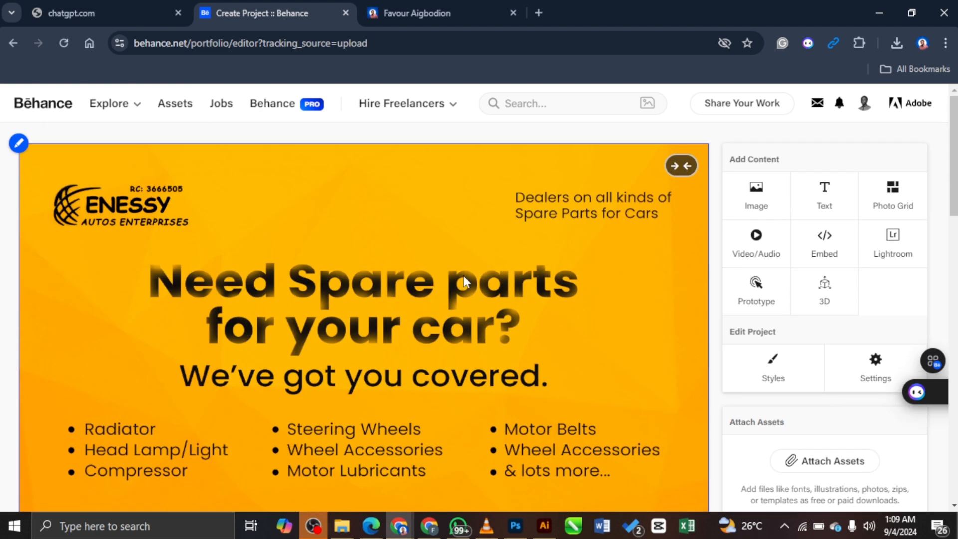
pyautogui.moveTo(439, 150)
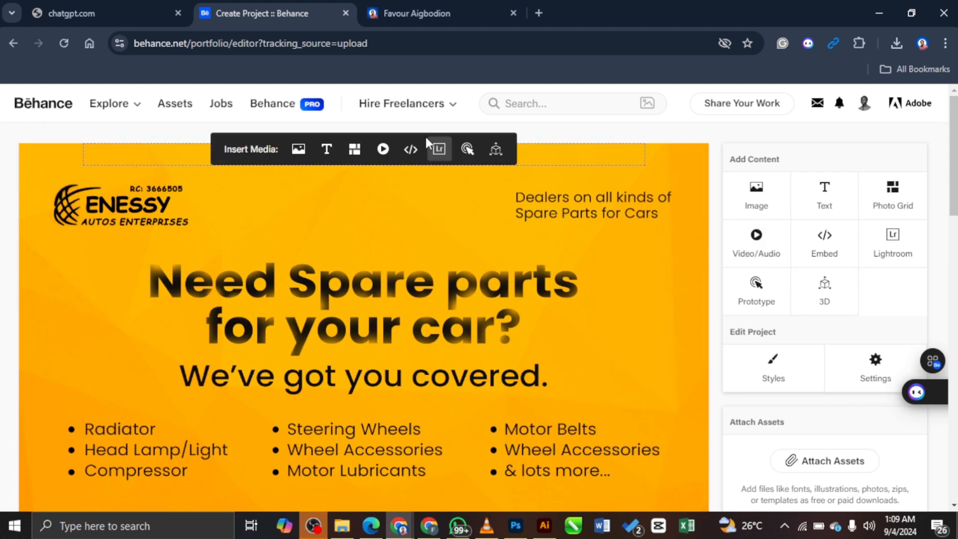
pyautogui.click(326, 148)
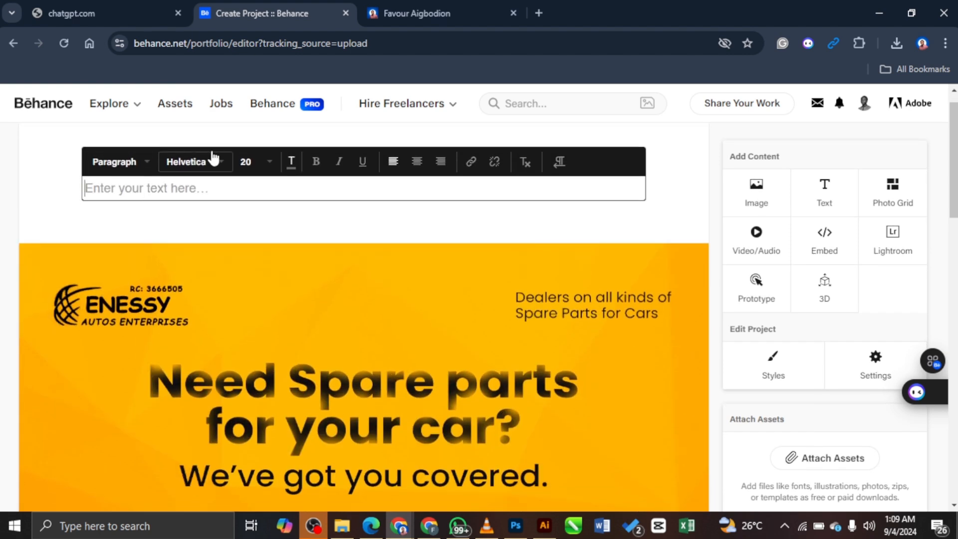
pyautogui.click(538, 13)
pyautogui.click(378, 390)
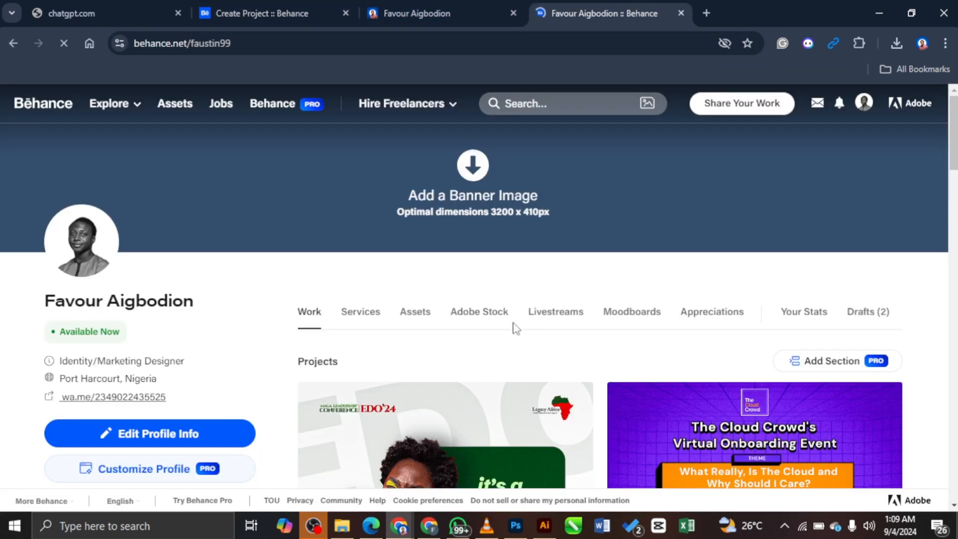
# Step: Open the first project on your profile and close it again
pyautogui.scroll(-10, 468, 239)
pyautogui.scroll(4, 479, 279)
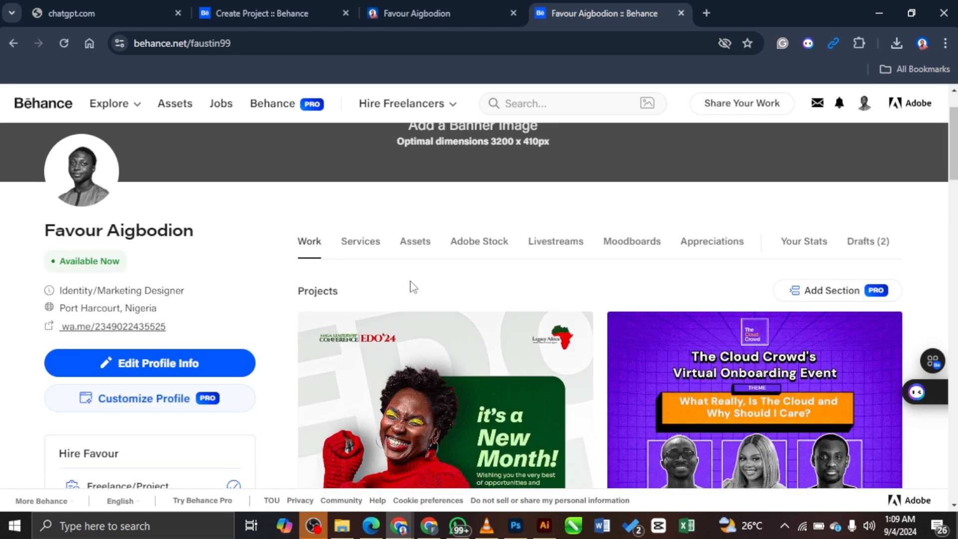
pyautogui.click(430, 372)
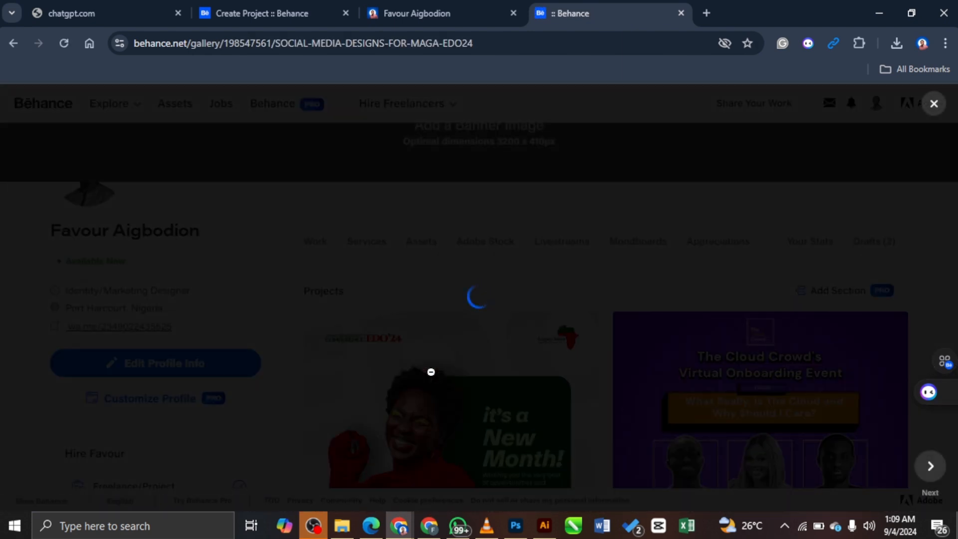
pyautogui.click(431, 372)
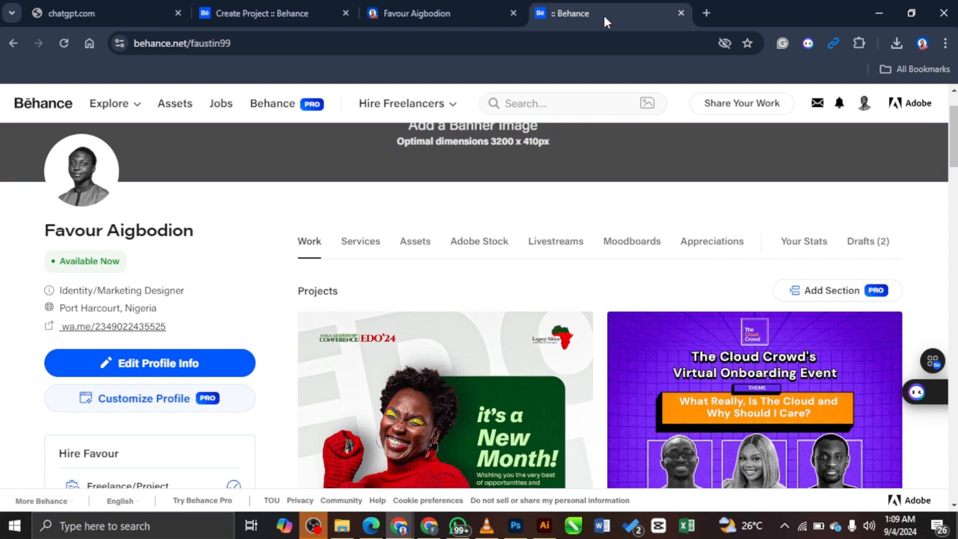
# Step: Move the profile tab into its own window and open the first project in its grid
pyautogui.moveTo(603, 14); pyautogui.dragTo(616, 41)
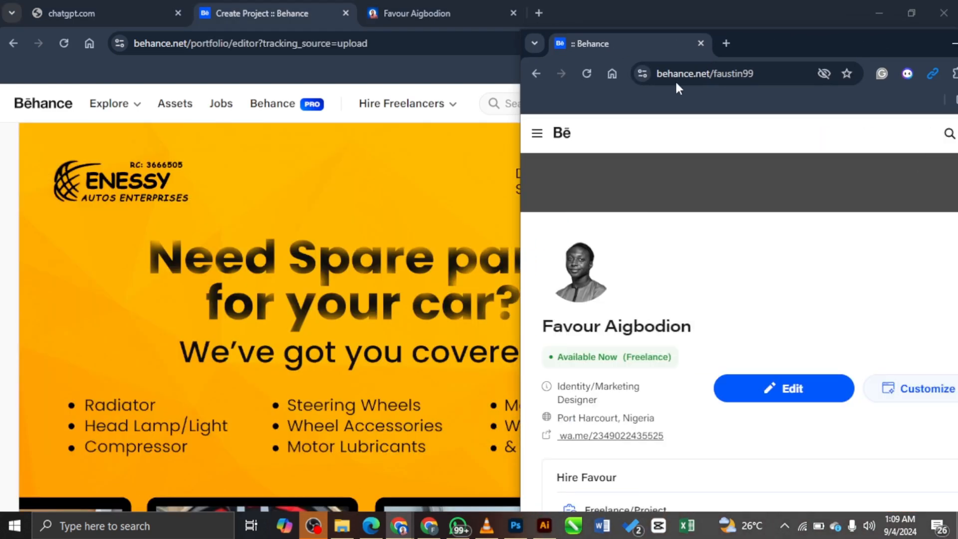
pyautogui.scroll(-3, 731, 177)
pyautogui.scroll(-3, 803, 312)
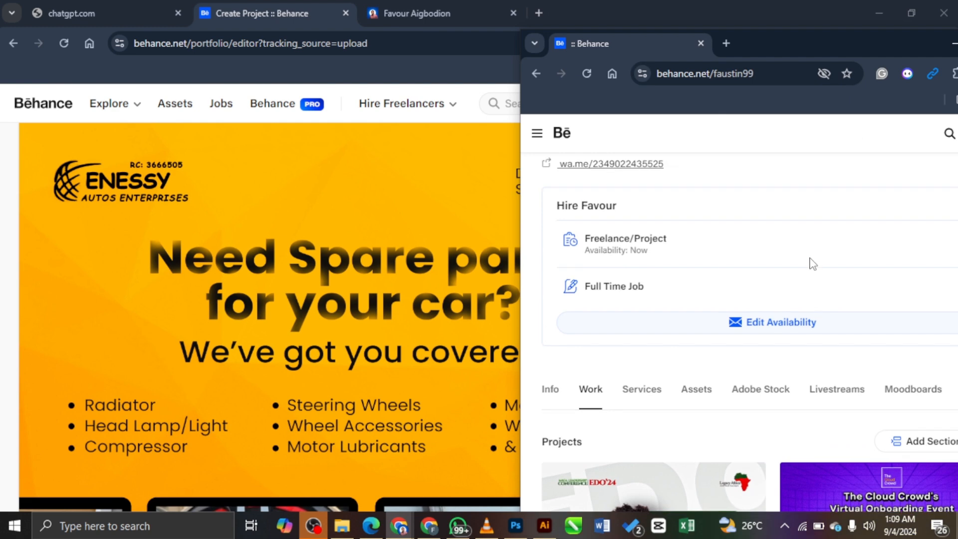
pyautogui.scroll(-5, 808, 263)
pyautogui.click(659, 299)
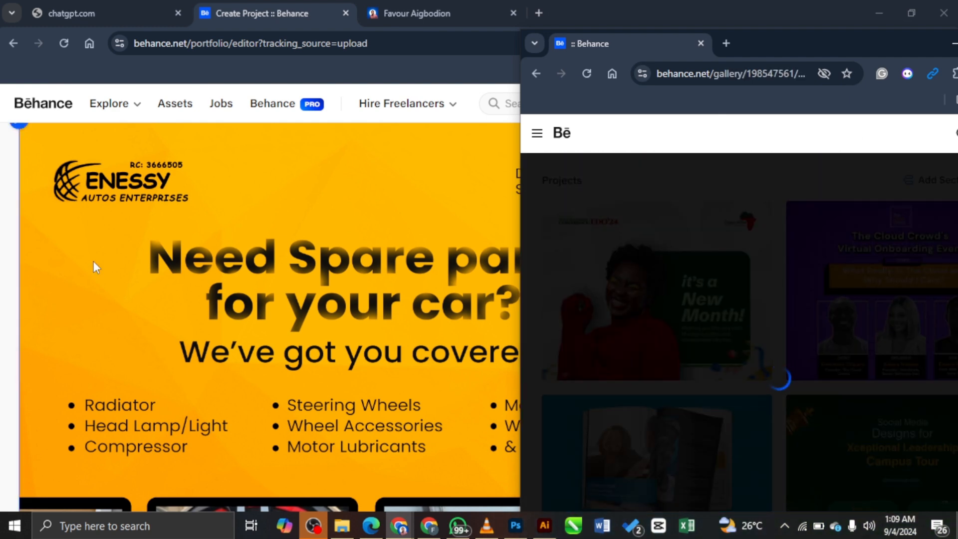
# Step: Tile the project editor on the left and the gallery window on the right, adjusting the split
pyautogui.click(456, 221)
pyautogui.press('super+Left')
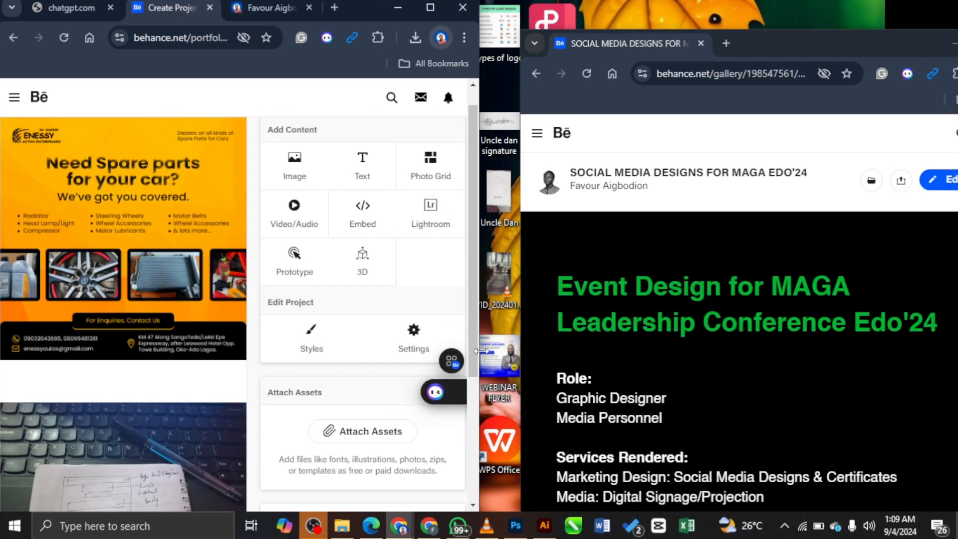
pyautogui.moveTo(479, 325); pyautogui.dragTo(558, 316)
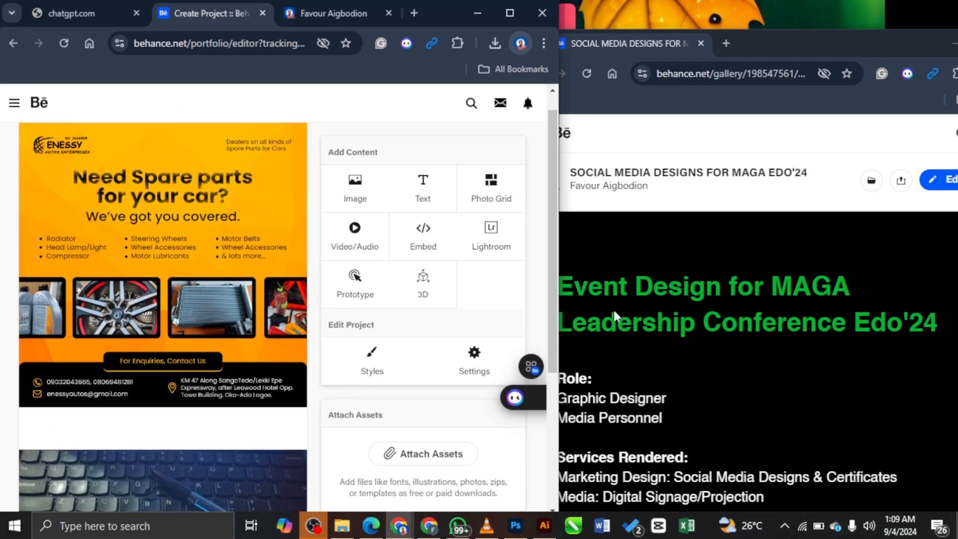
pyautogui.scroll(-4, 752, 369)
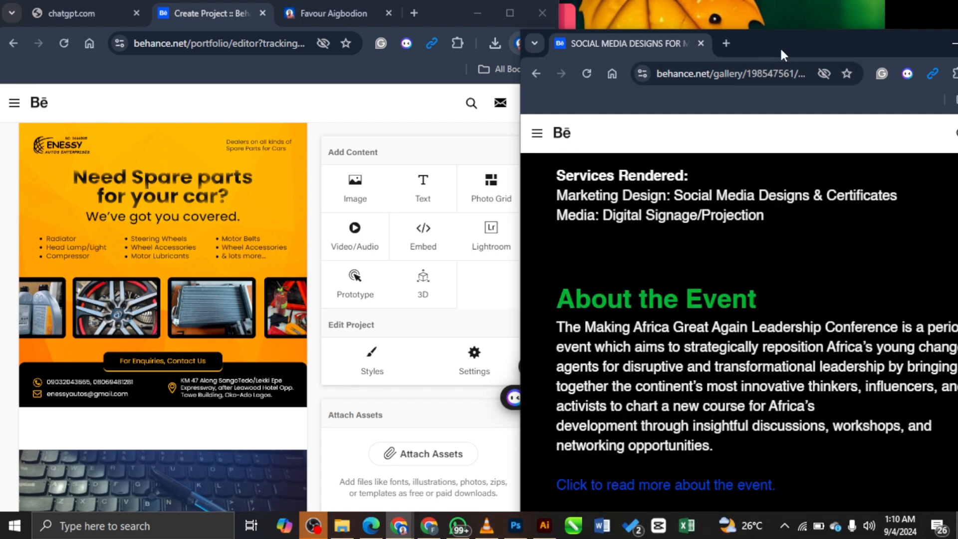
pyautogui.press('super+Right')
pyautogui.click(165, 94)
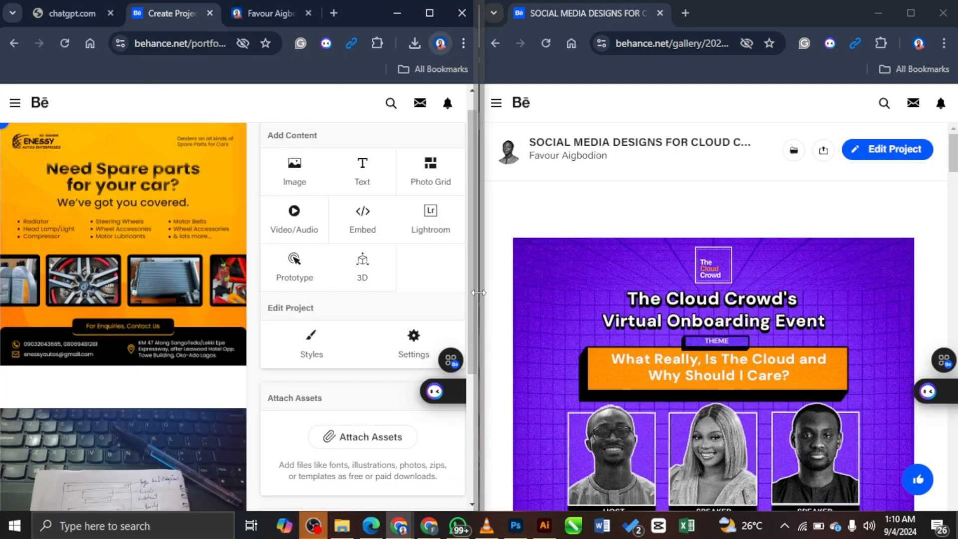
pyautogui.moveTo(479, 283); pyautogui.dragTo(568, 282)
pyautogui.click(590, 185)
pyautogui.moveTo(565, 187); pyautogui.dragTo(472, 218)
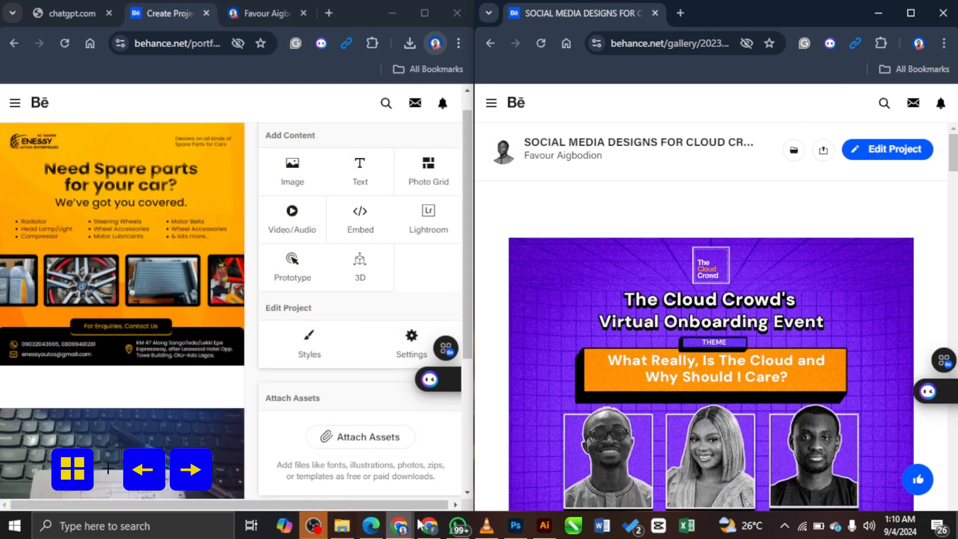
pyautogui.moveTo(486, 533)
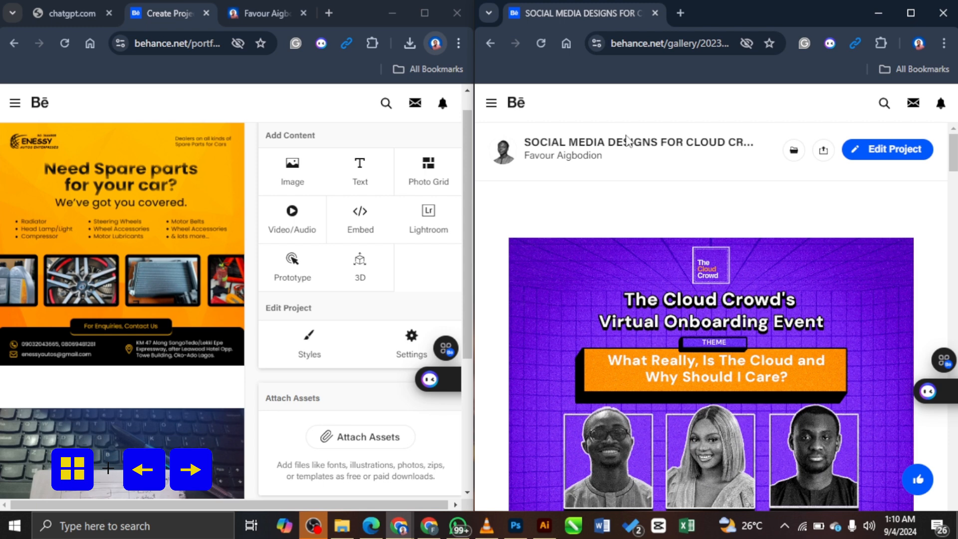
# Step: From the author's profile, open the SOCIAL MEDIA DESIGNS FOR MAGA EDO'24 project and browse it
pyautogui.click(543, 156)
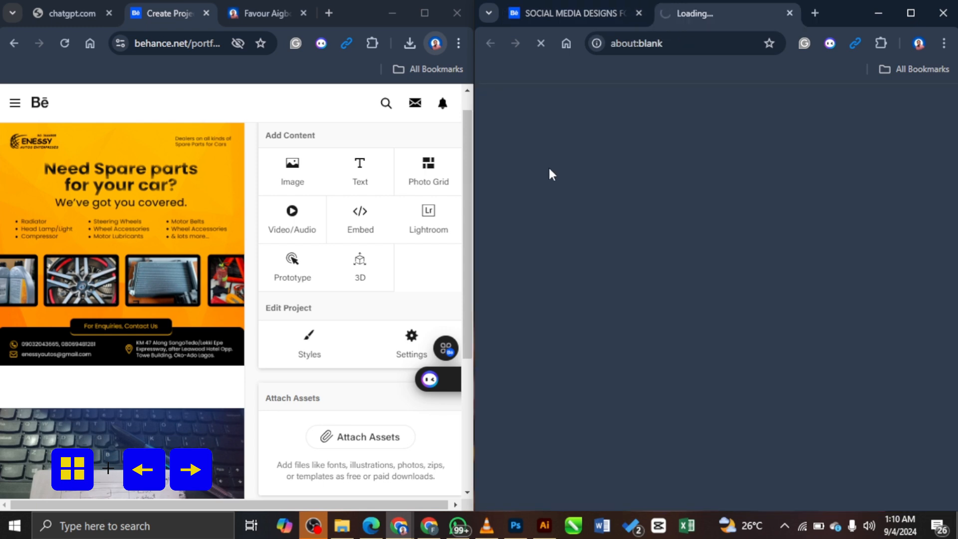
pyautogui.scroll(-10, 696, 359)
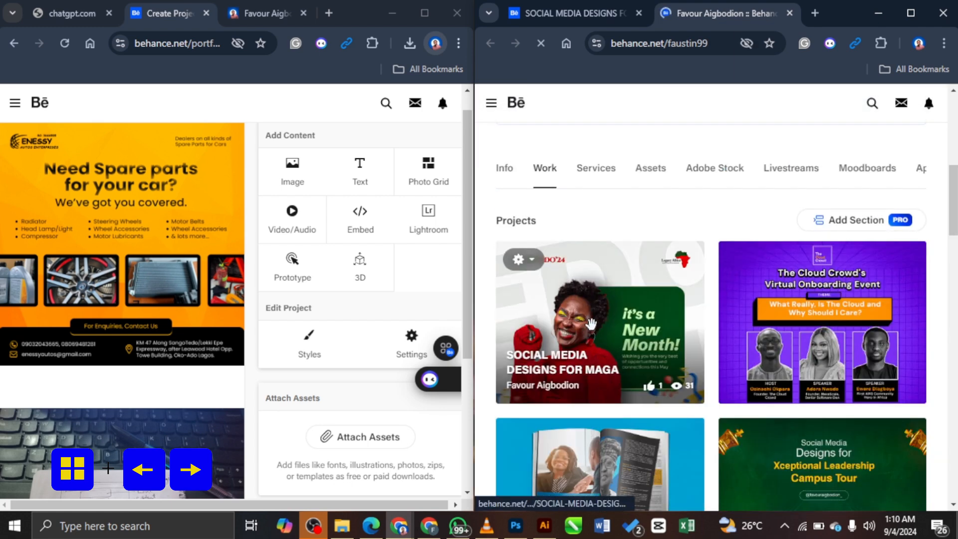
pyautogui.click(620, 325)
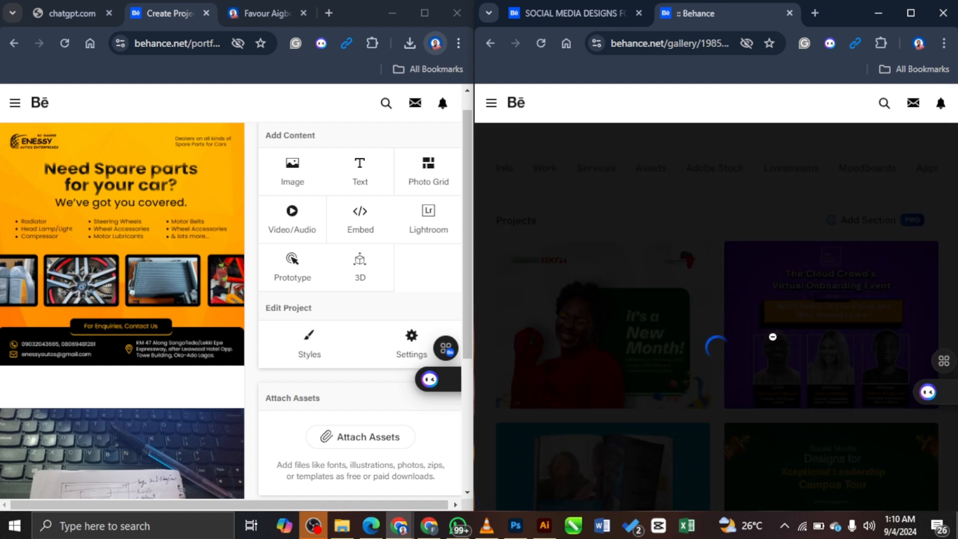
pyautogui.click(757, 334)
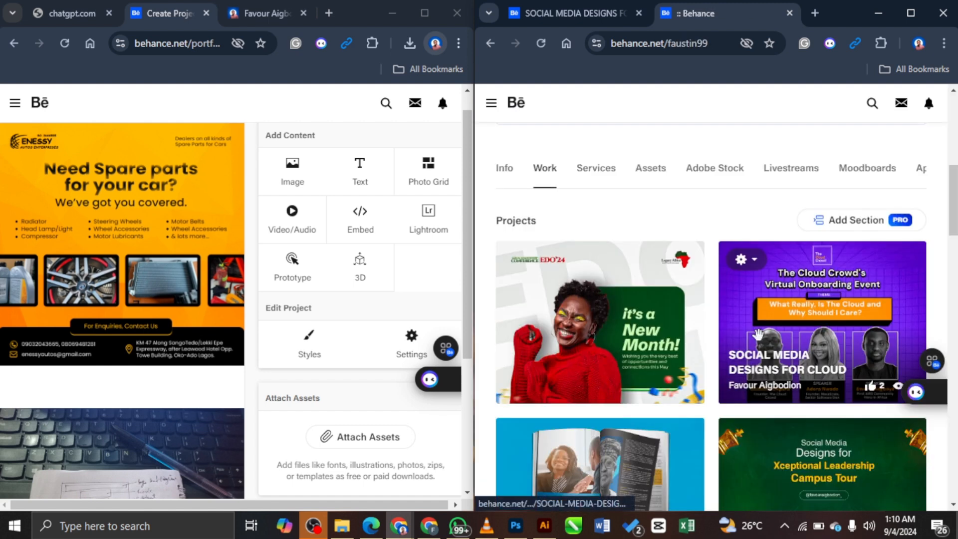
pyautogui.click(613, 314)
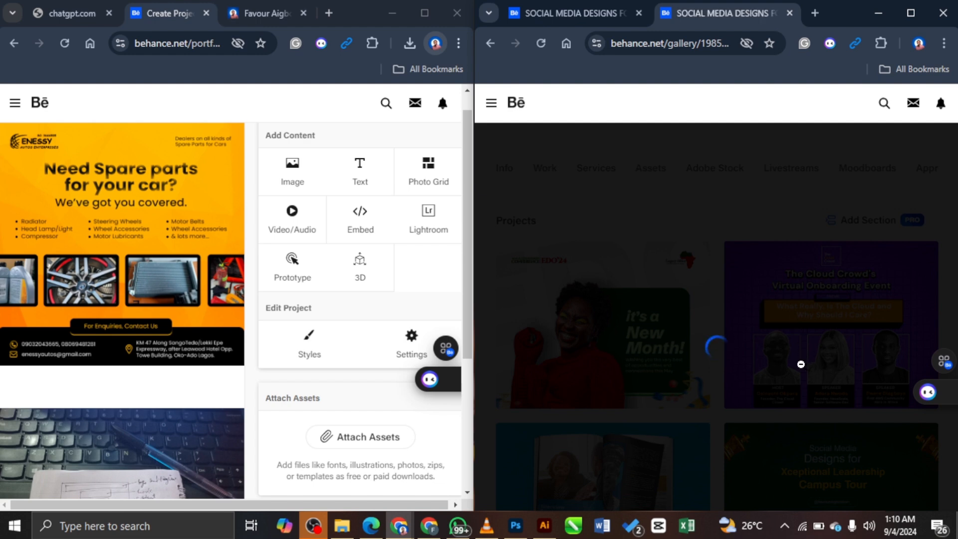
pyautogui.scroll(-2, 613, 261)
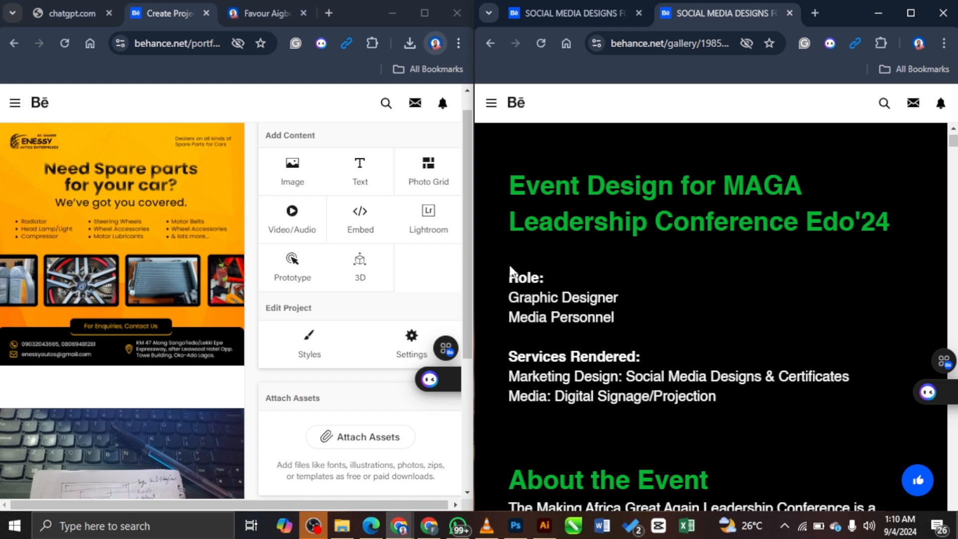
pyautogui.scroll(-4, 596, 422)
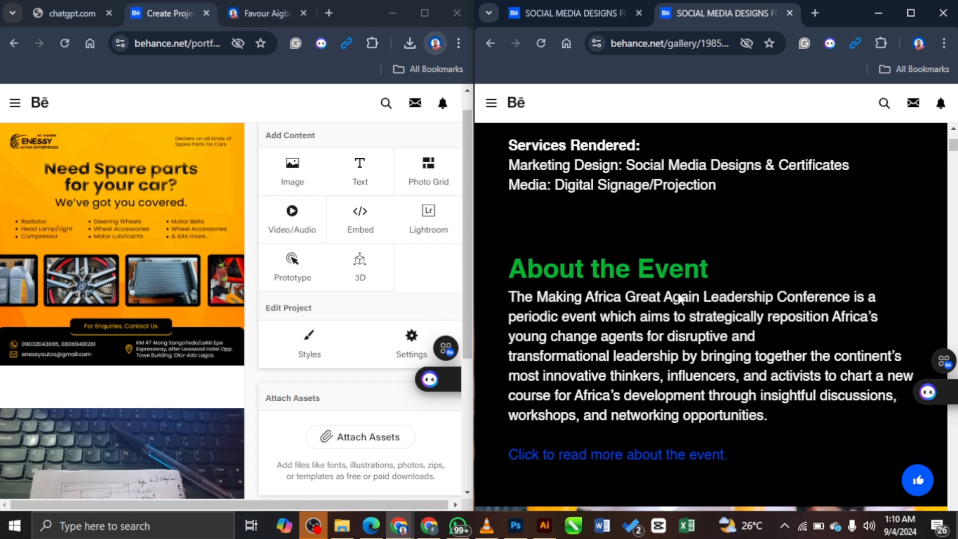
pyautogui.scroll(5, 683, 277)
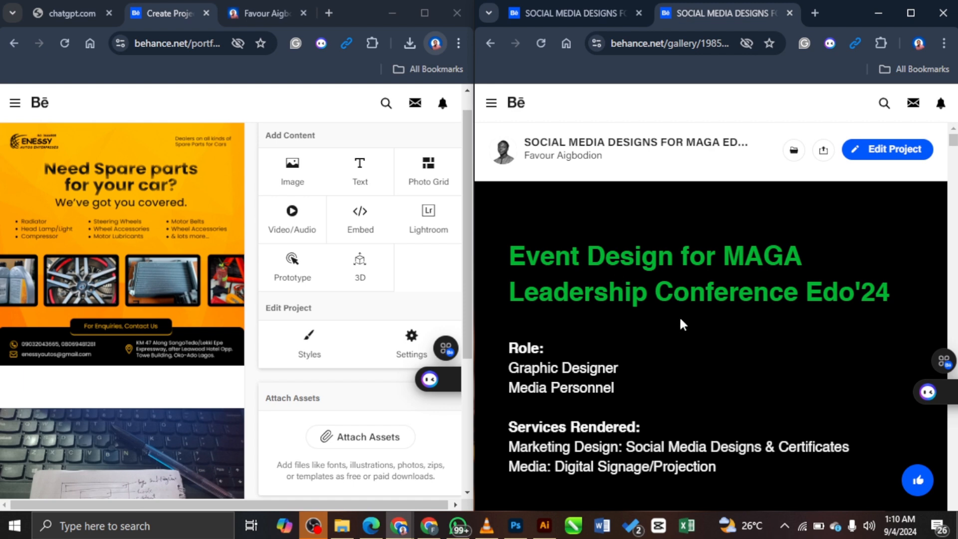
pyautogui.scroll(-4, 680, 320)
pyautogui.scroll(-3, 618, 390)
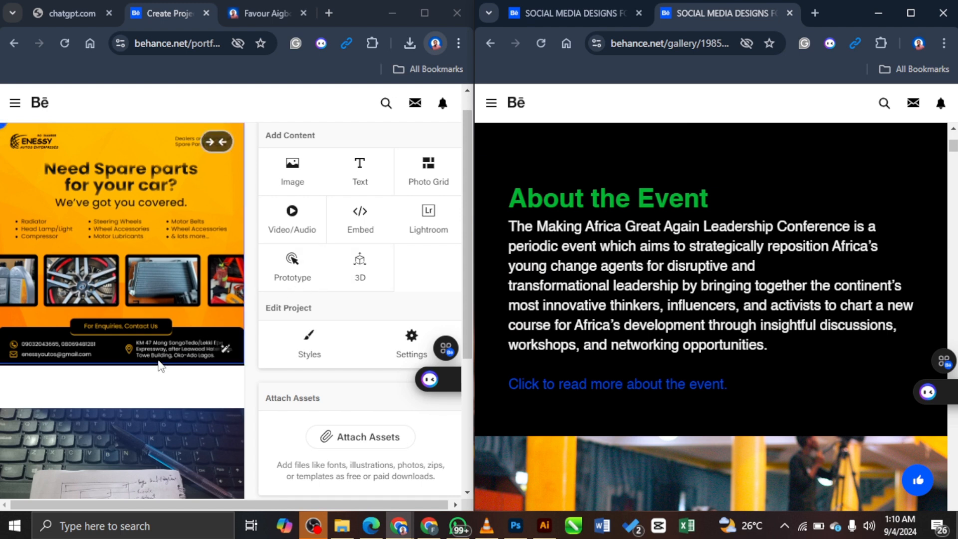
pyautogui.scroll(1, 129, 239)
pyautogui.scroll(5, 718, 227)
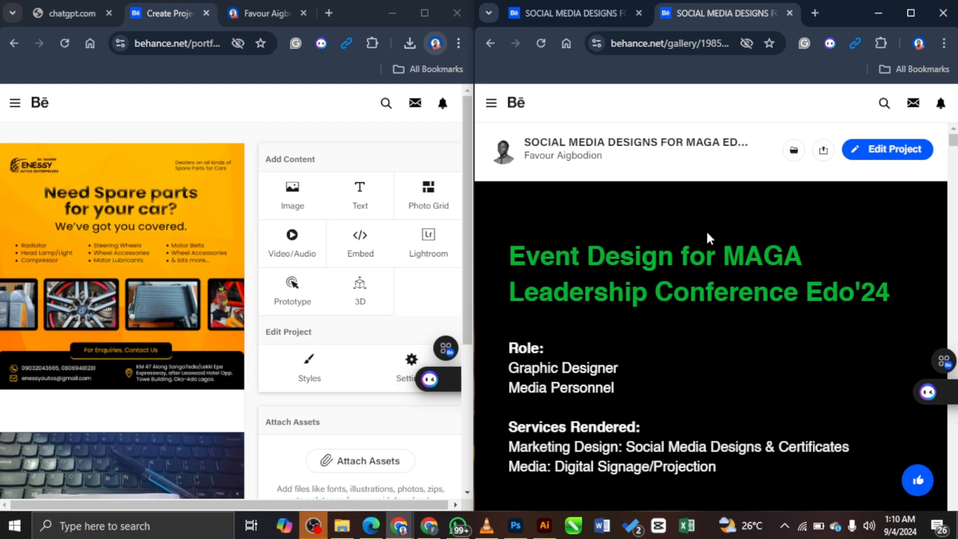
# Step: Add a text block above the flyer styled as Header at size 30
pyautogui.moveTo(122, 149)
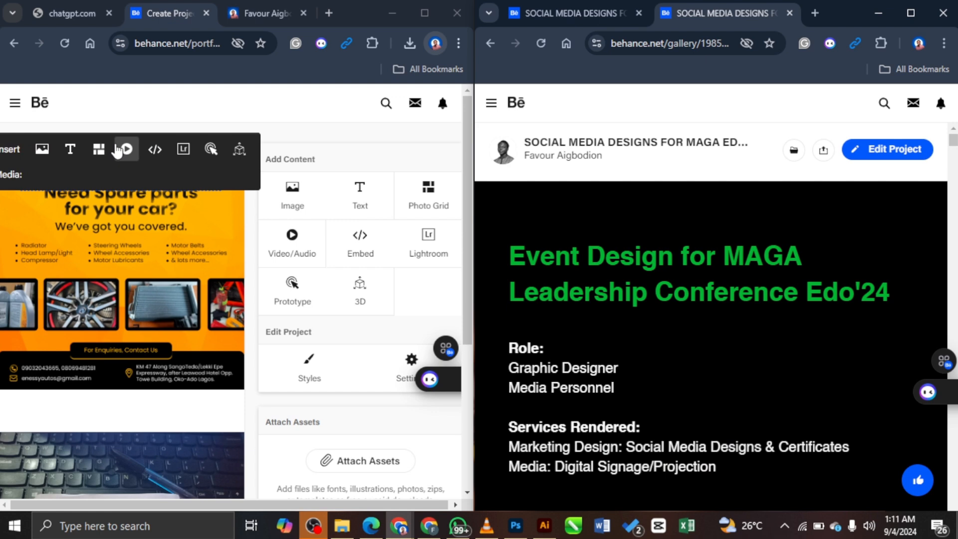
pyautogui.click(74, 152)
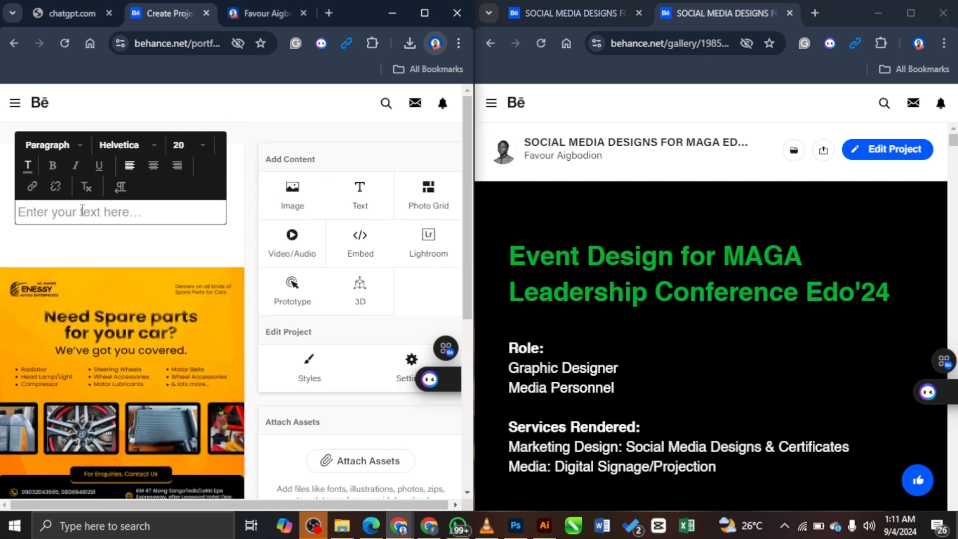
pyautogui.click(82, 151)
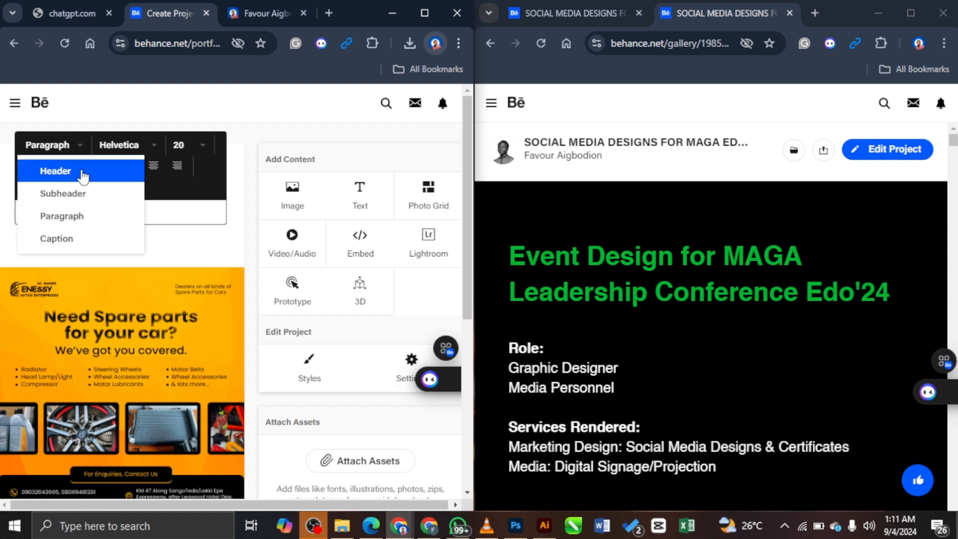
pyautogui.click(81, 173)
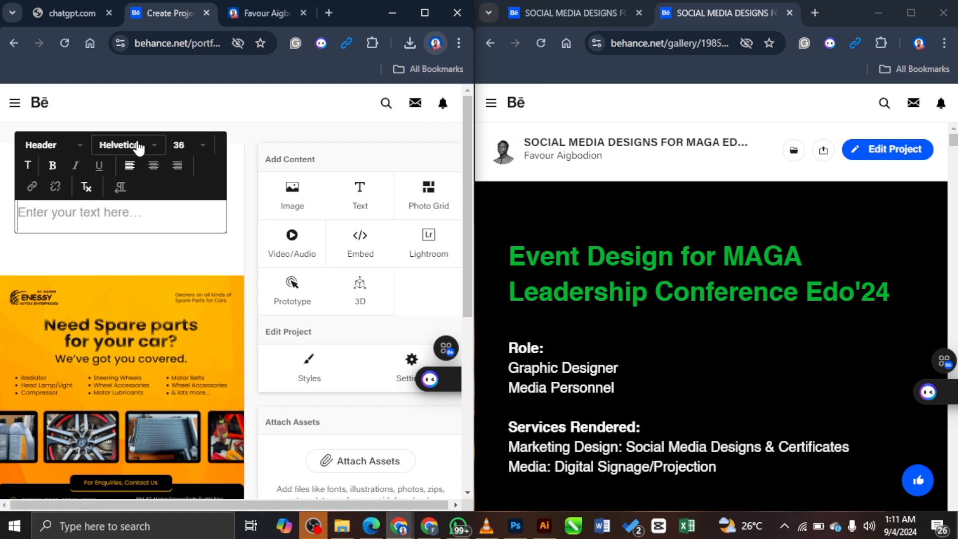
pyautogui.click(79, 152)
pyautogui.click(88, 174)
pyautogui.click(200, 151)
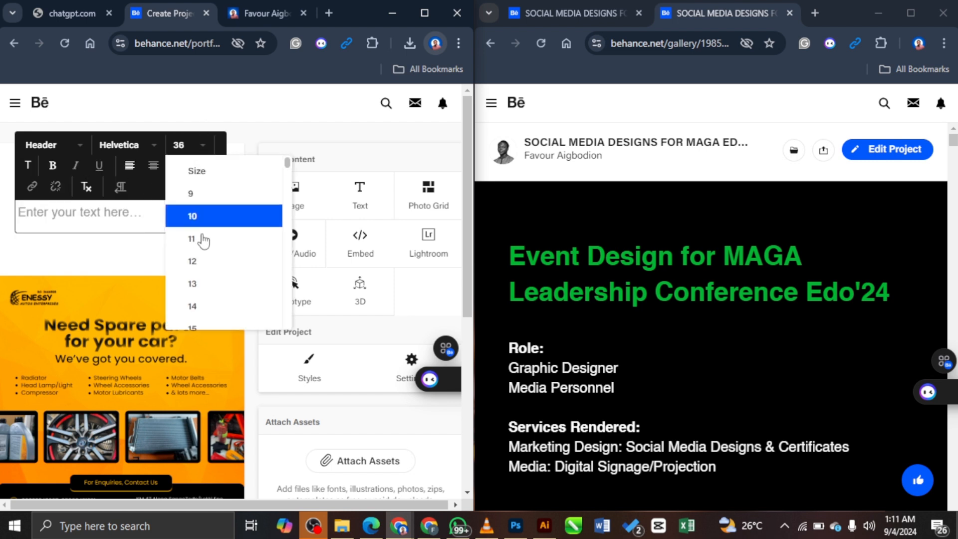
pyautogui.scroll(-5, 208, 249)
pyautogui.scroll(-2, 218, 263)
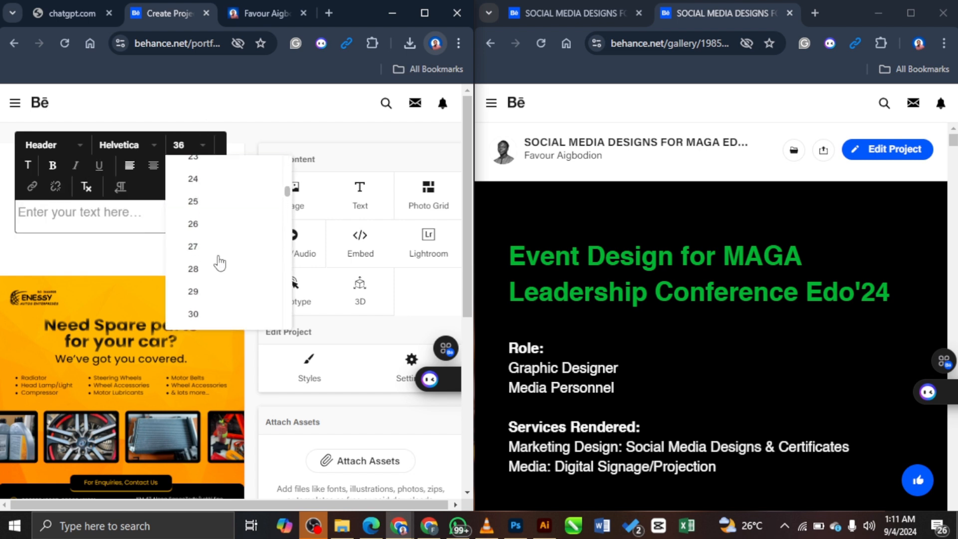
pyautogui.click(218, 315)
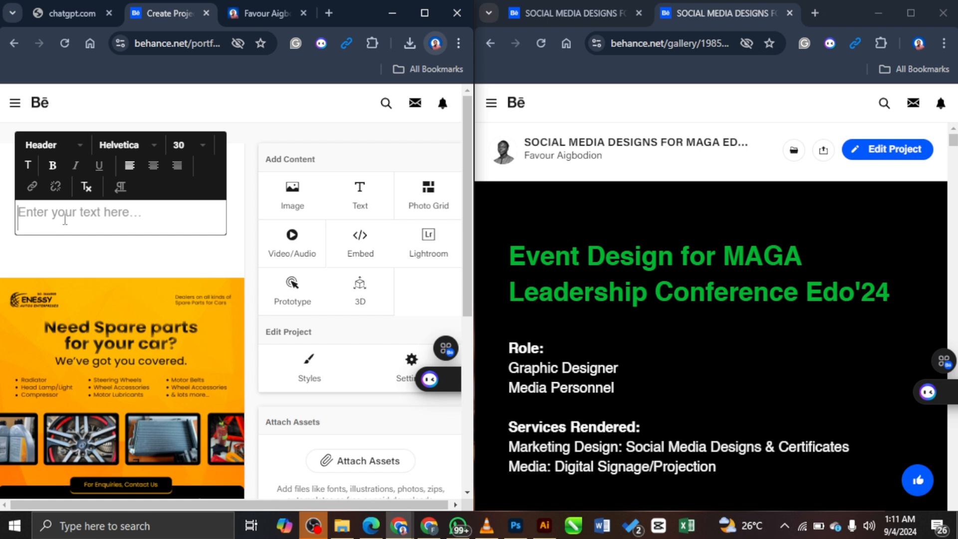
# Step: Type the heading 'Flyer Design for an Automobile Brand'
pyautogui.write('Flyer Design')
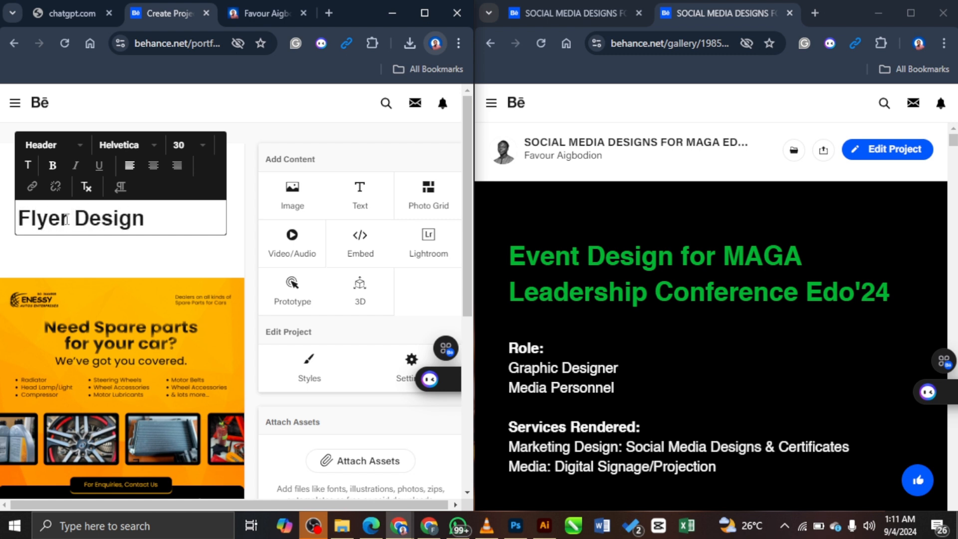
pyautogui.write(' For an')
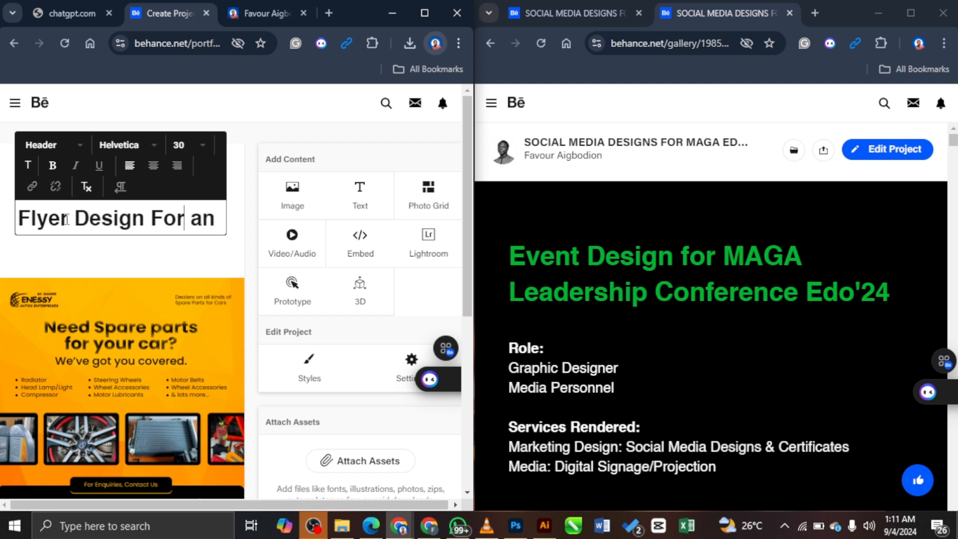
pyautogui.press('BackSpace')
pyautogui.write('for an ')
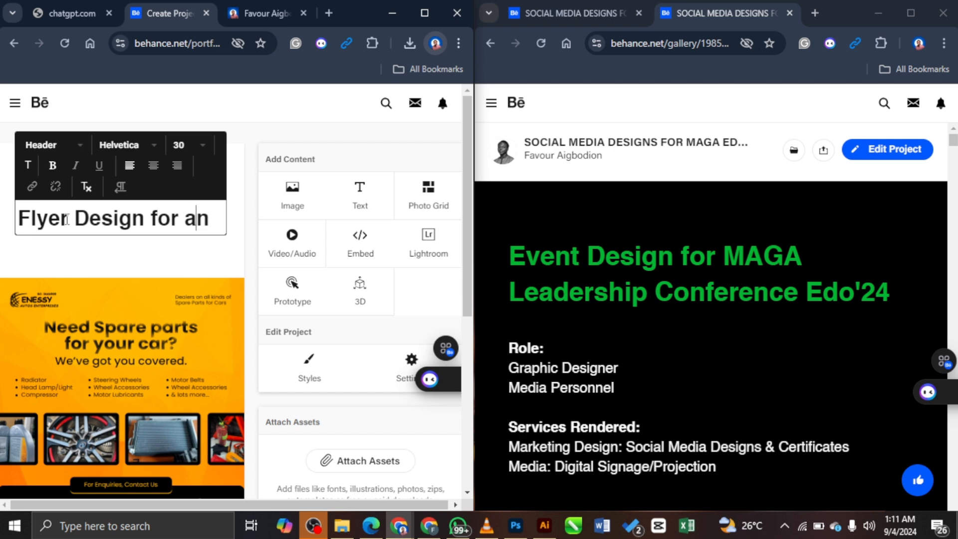
pyautogui.write('Autom')
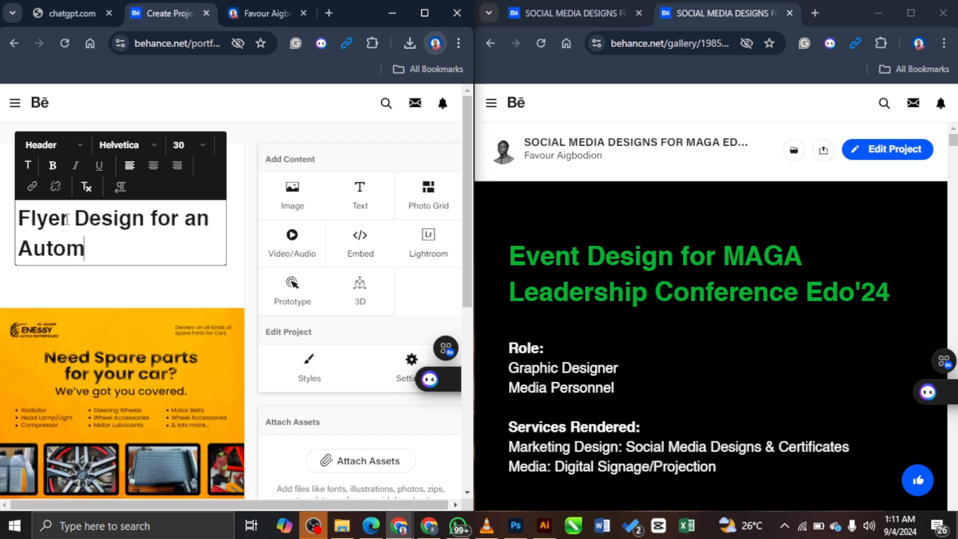
pyautogui.write('obile Brand')
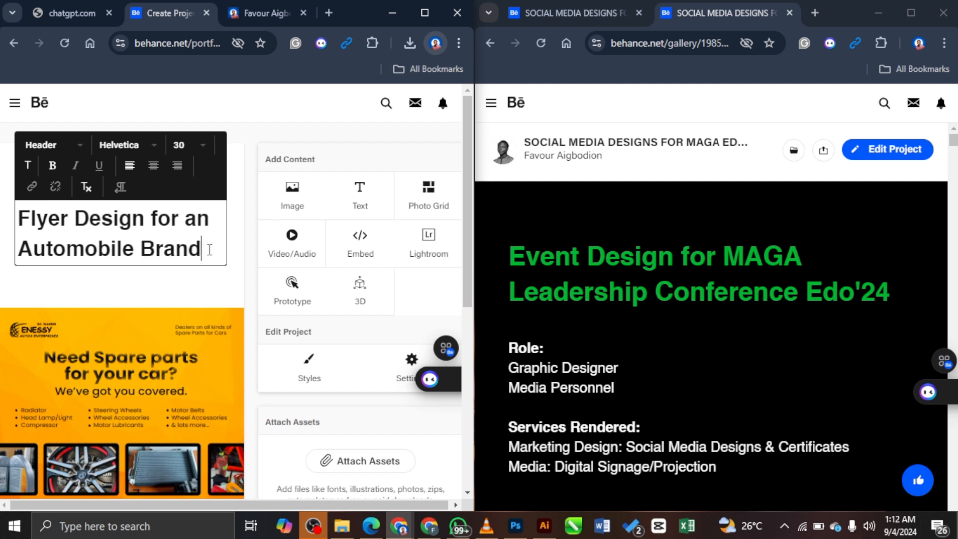
# Step: Colour the whole heading green 5EB31C, saving it as a swatch
pyautogui.hotkey('ctrl', 'a')
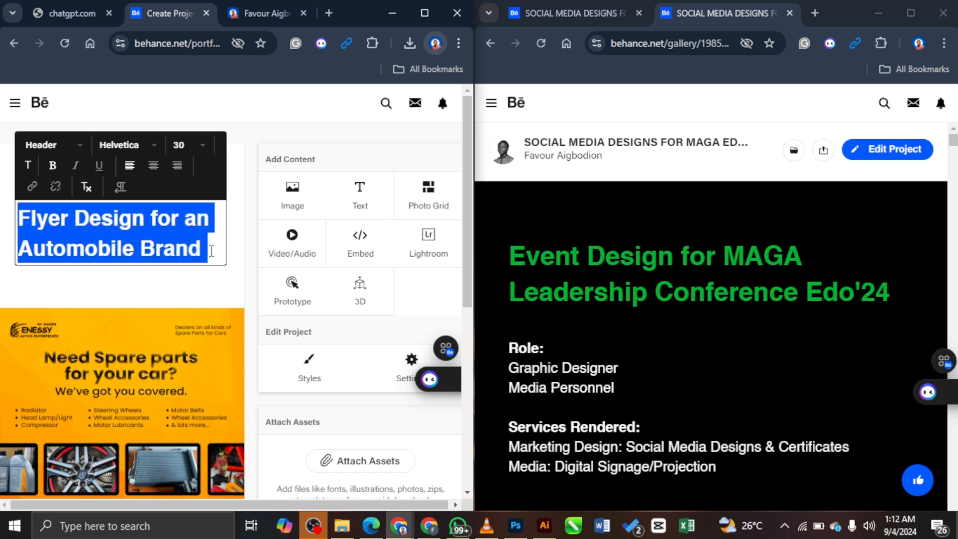
pyautogui.click(30, 169)
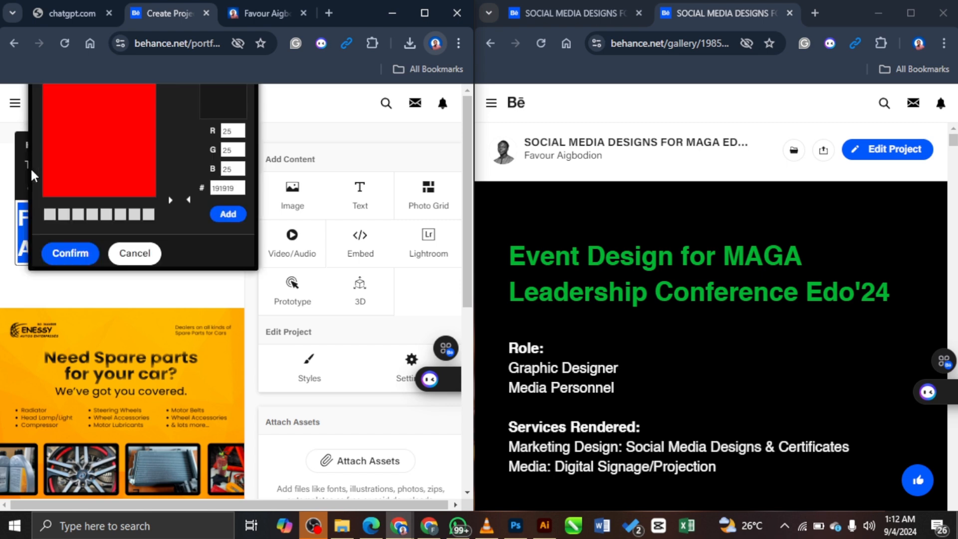
pyautogui.doubleClick(237, 187)
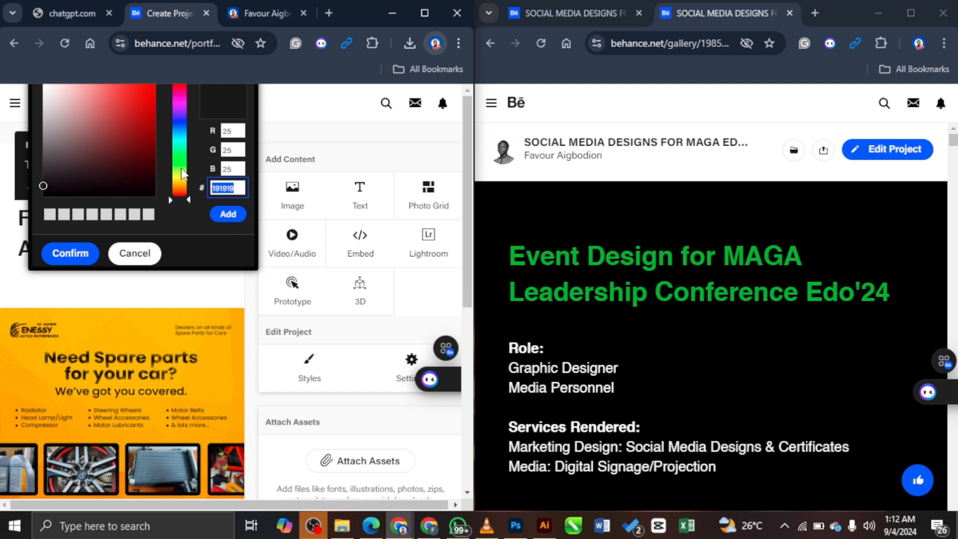
pyautogui.click(181, 170)
pyautogui.click(138, 119)
pyautogui.click(226, 214)
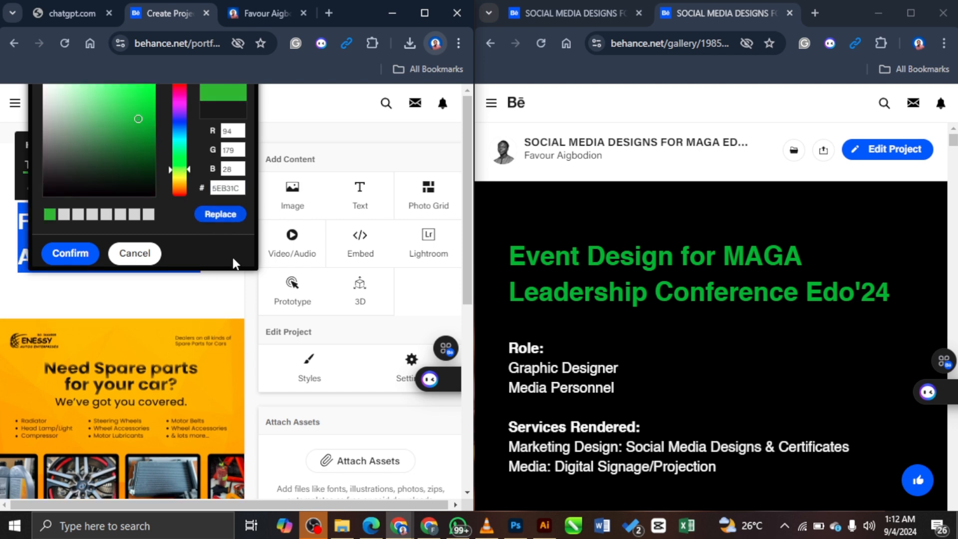
pyautogui.click(70, 254)
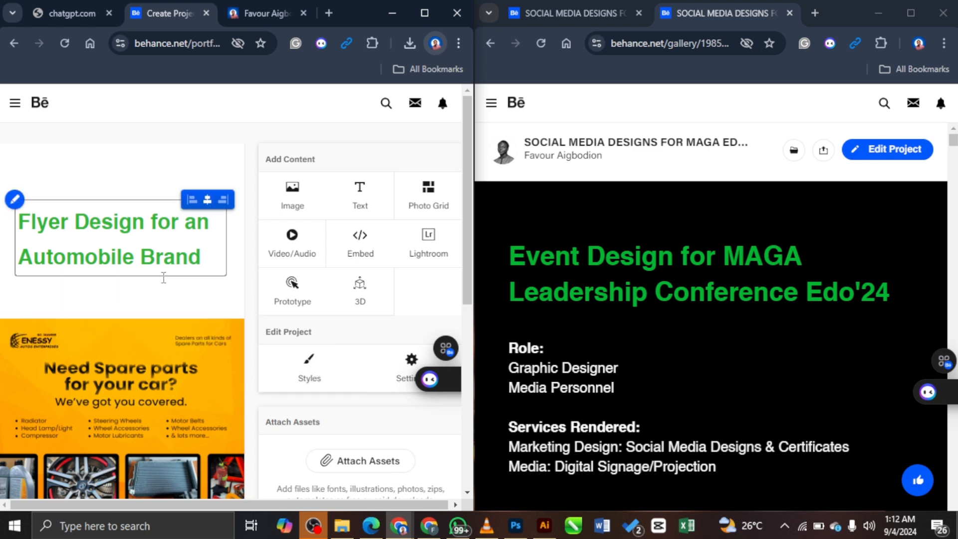
# Step: Set the project Background Color to 000000 with 60 px content spacing and save
pyautogui.click(310, 368)
pyautogui.moveTo(355, 278); pyautogui.dragTo(305, 278)
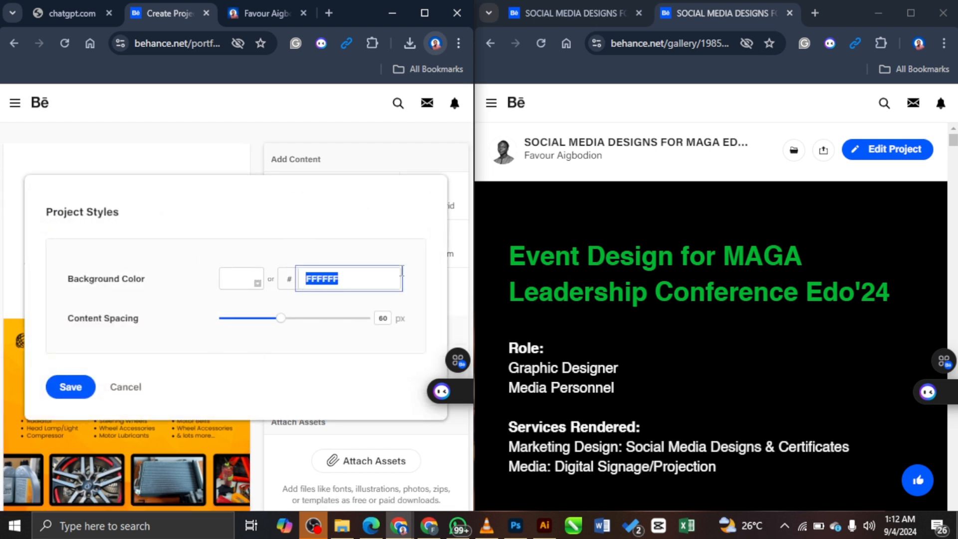
pyautogui.write('000000')
pyautogui.moveTo(280, 319); pyautogui.dragTo(163, 350)
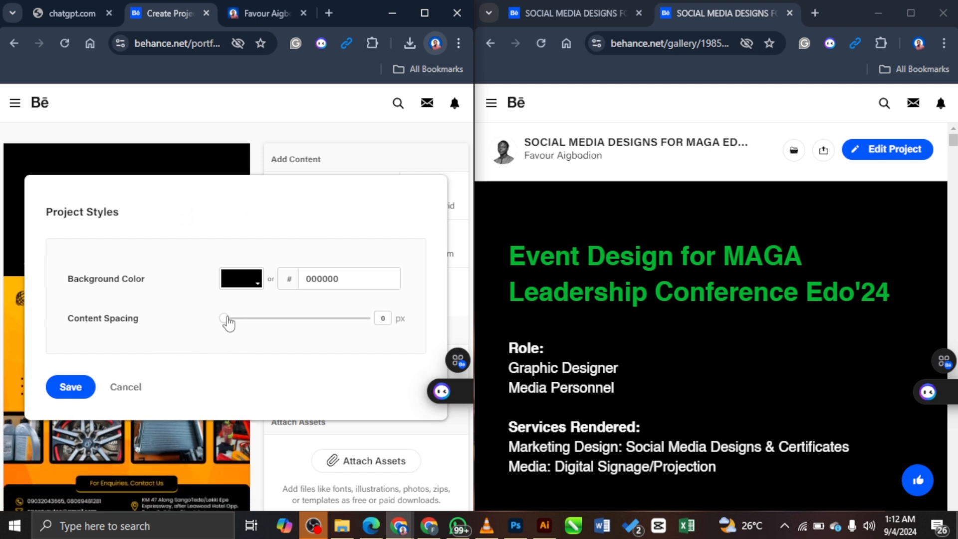
pyautogui.moveTo(224, 325); pyautogui.dragTo(283, 318)
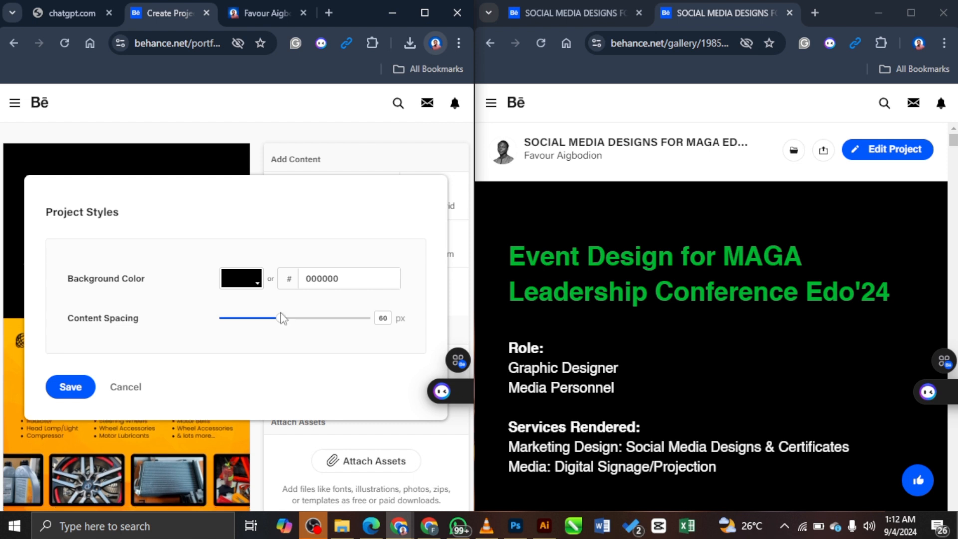
pyautogui.doubleClick(340, 287)
pyautogui.click(70, 388)
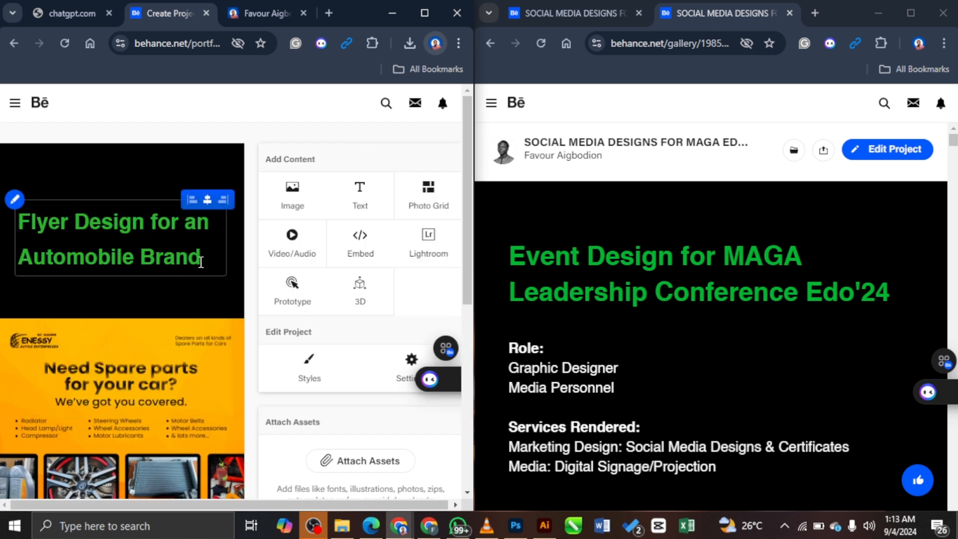
# Step: Reselect the heading and change its text colour from green to yellow FFE900 (RGB 255, 233, 0)
pyautogui.moveTo(206, 260); pyautogui.dragTo(12, 223)
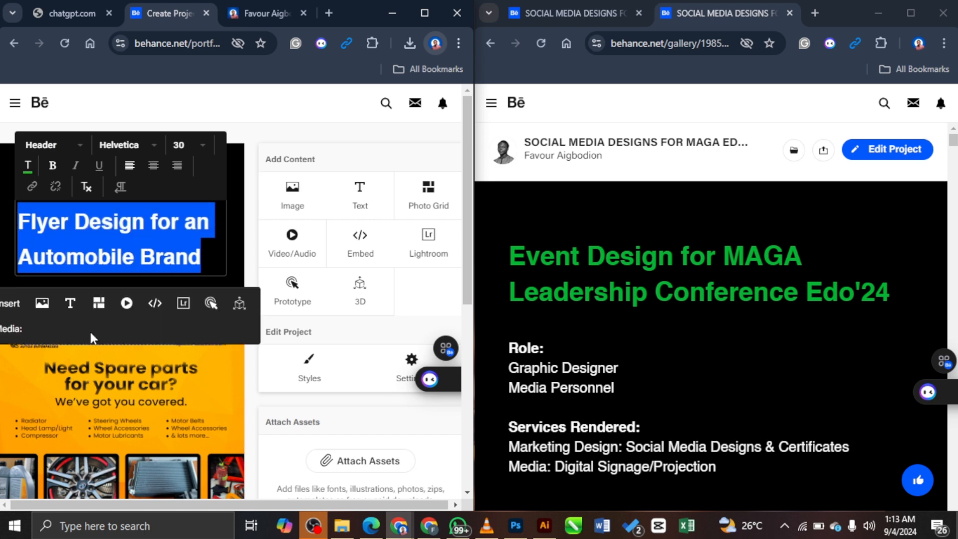
pyautogui.scroll(-5, 171, 312)
pyautogui.scroll(5, 169, 318)
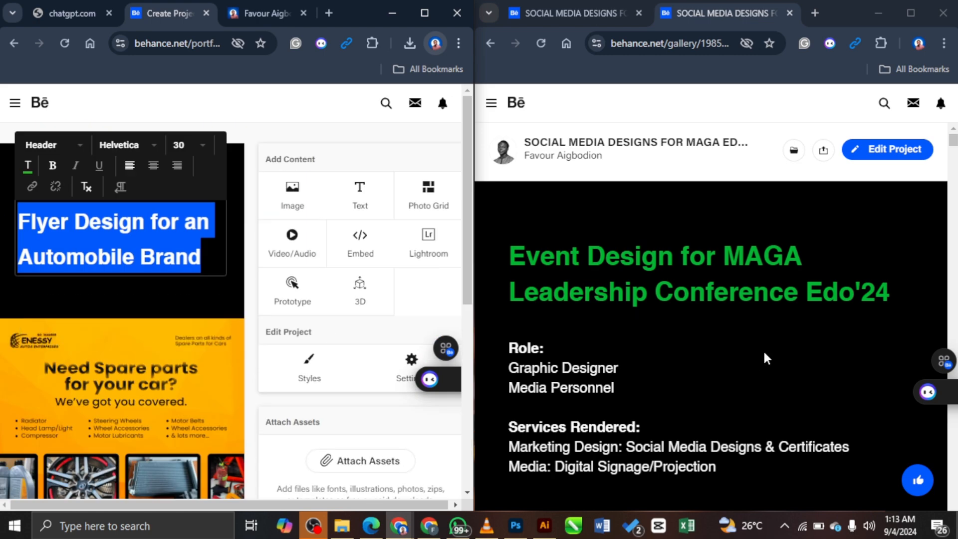
pyautogui.scroll(-5, 763, 357)
pyautogui.scroll(-5, 697, 343)
pyautogui.scroll(10, 708, 345)
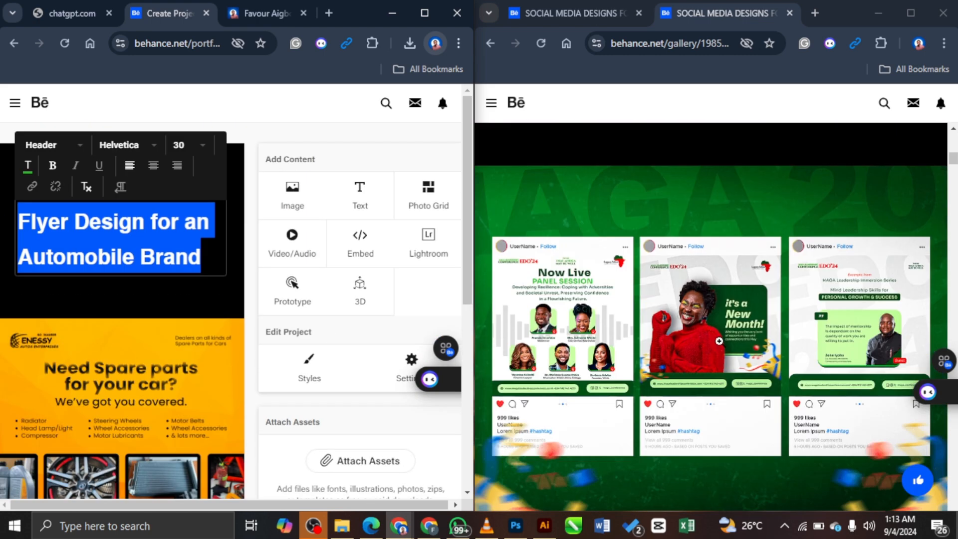
pyautogui.click(29, 165)
pyautogui.moveTo(186, 169); pyautogui.dragTo(186, 182)
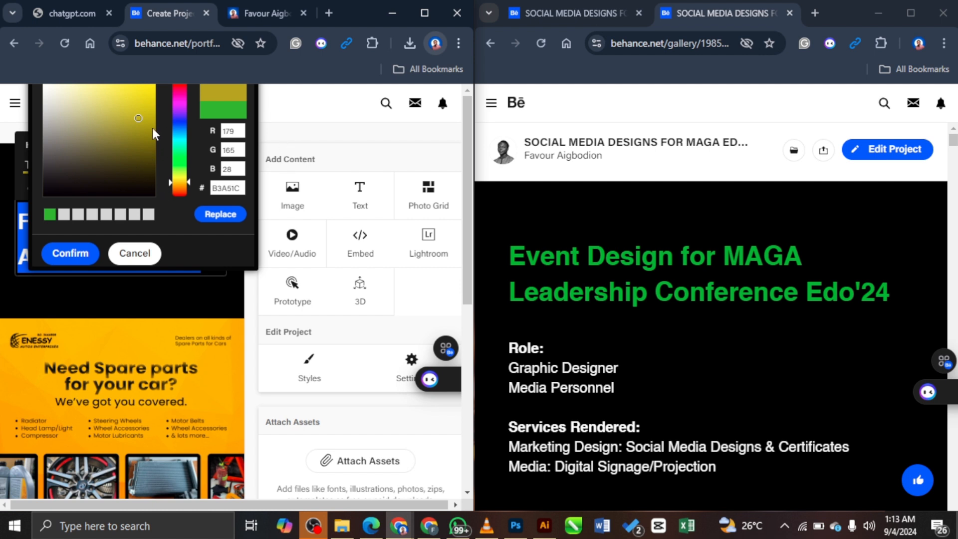
pyautogui.moveTo(152, 91); pyautogui.dragTo(174, 79)
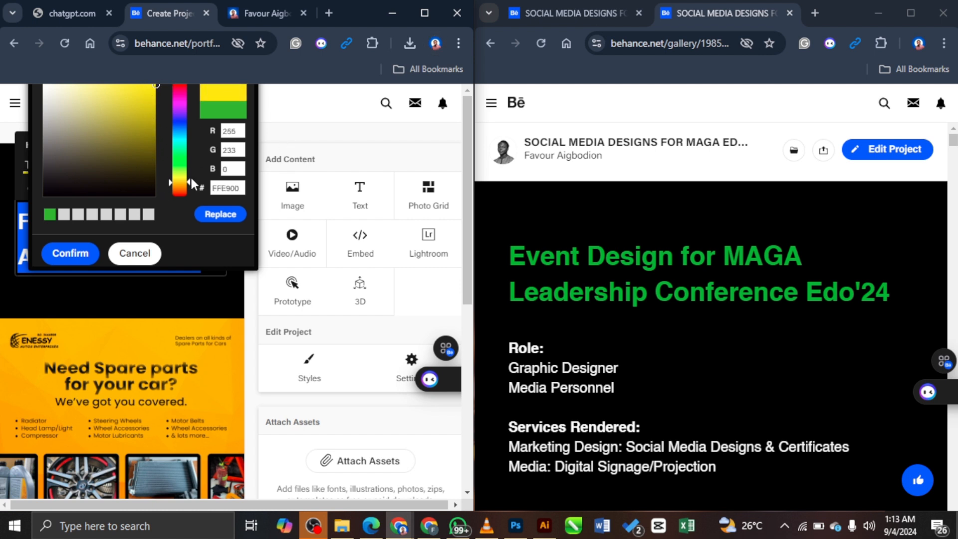
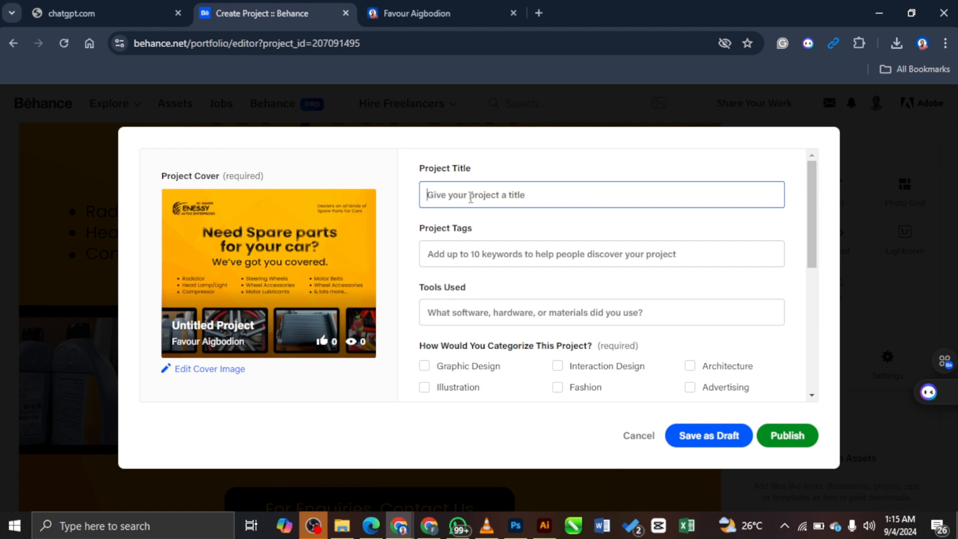
# Step: Enter 'SOCIAL MEDIA DESIGN FOR A CAR BRAND' in uppercase as the project title
pyautogui.write('Social')
pyautogui.press('BackSpace')
pyautogui.press('BackSpace')
pyautogui.press('BackSpace')
pyautogui.press('BackSpace')
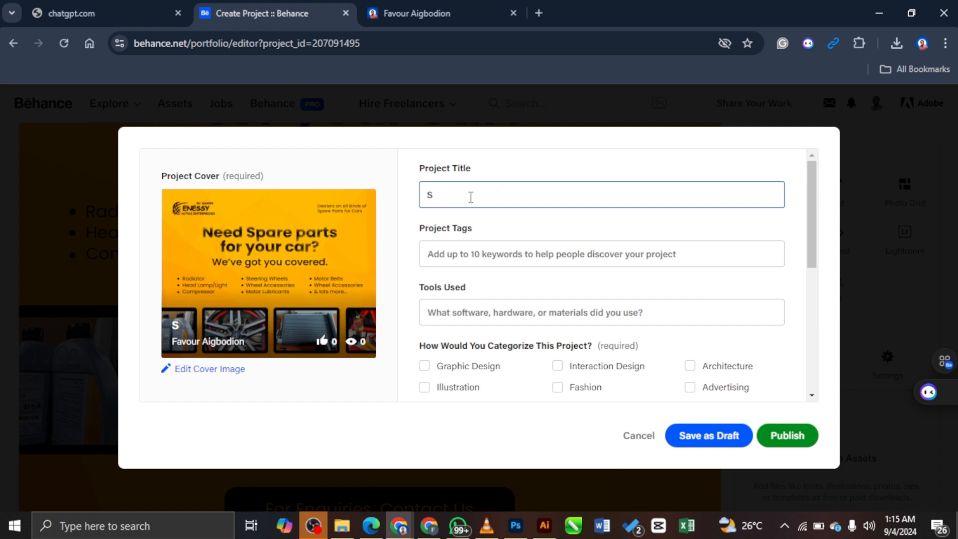
pyautogui.write('OCIAL MEDIA DESIGN')
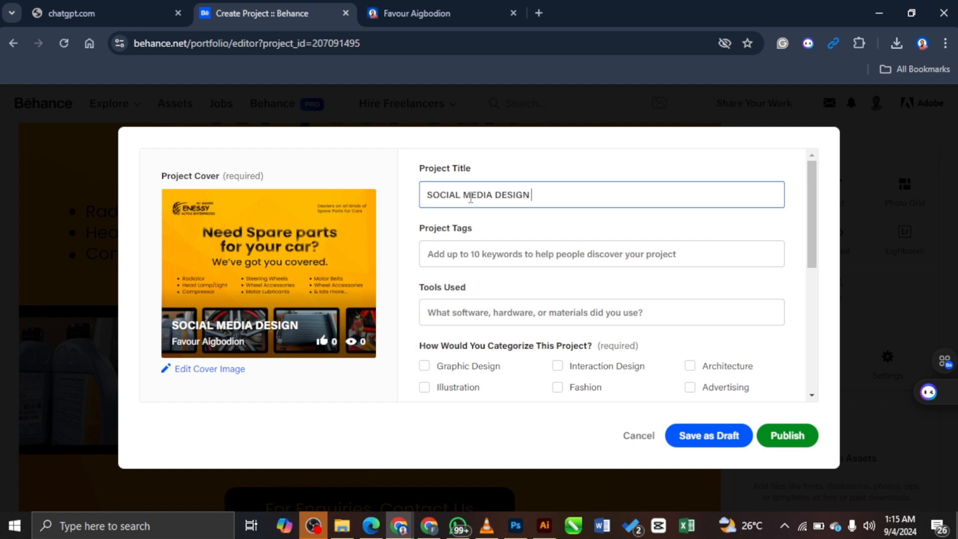
pyautogui.write('FOR ')
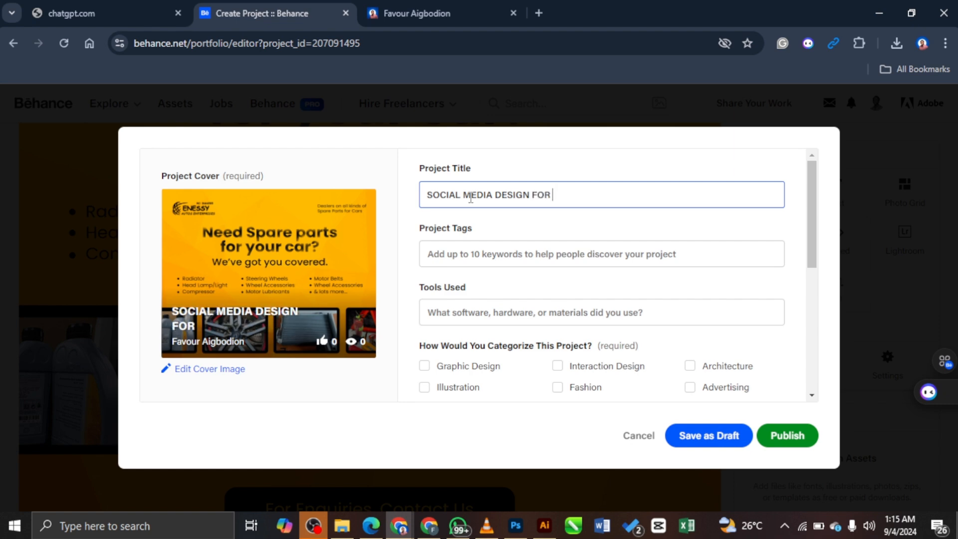
pyautogui.write('A CAR BRAND')
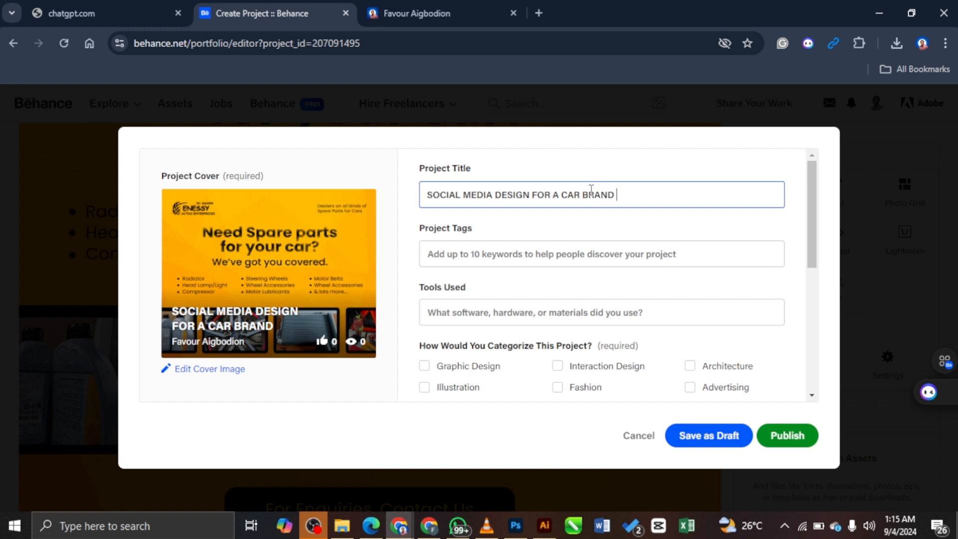
pyautogui.click(458, 254)
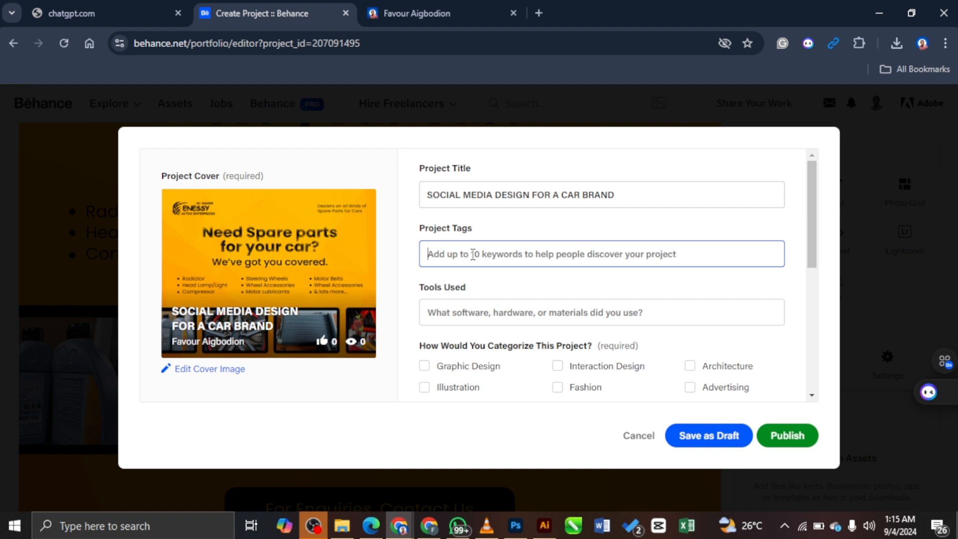
# Step: Add the tags Design, Graphic Designer, Advertising, Social Media Post and Marketing
pyautogui.write('design')
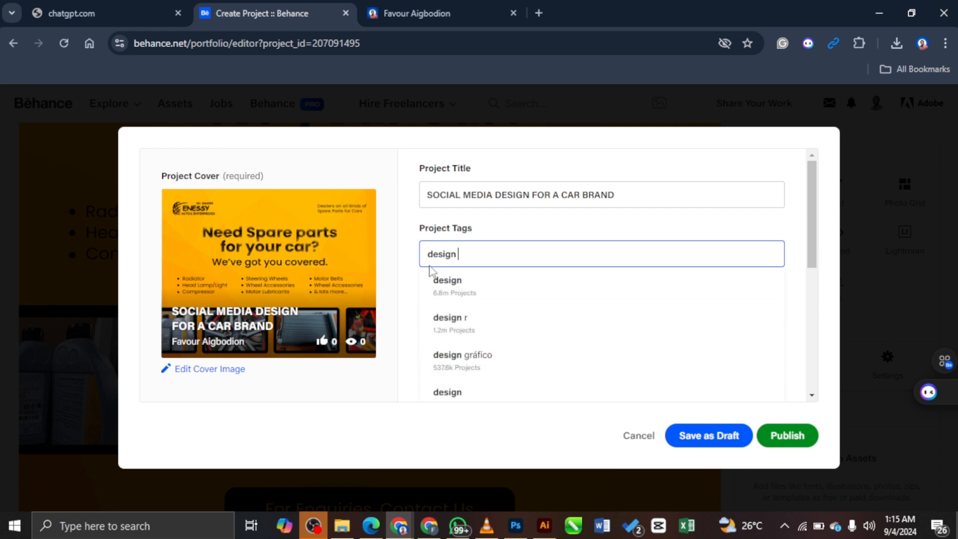
pyautogui.click(469, 288)
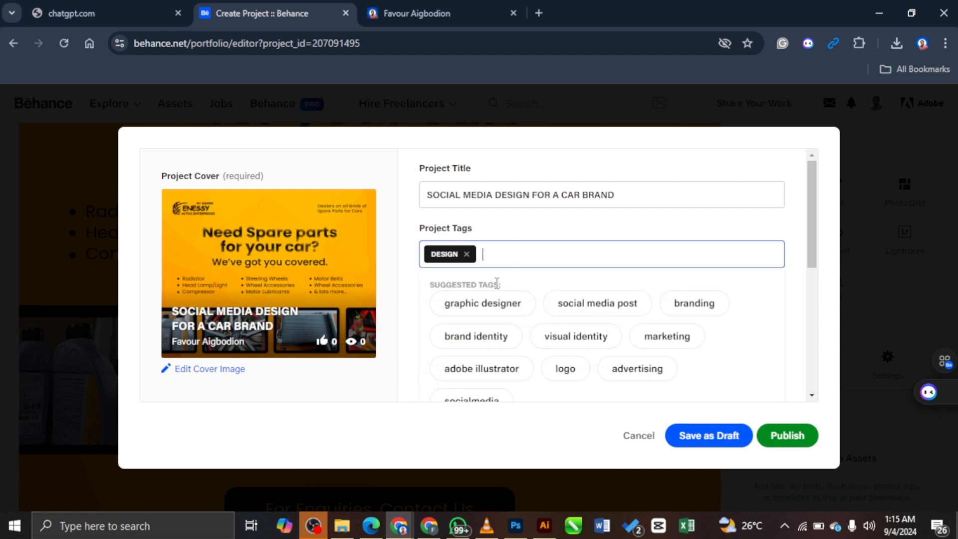
pyautogui.click(495, 306)
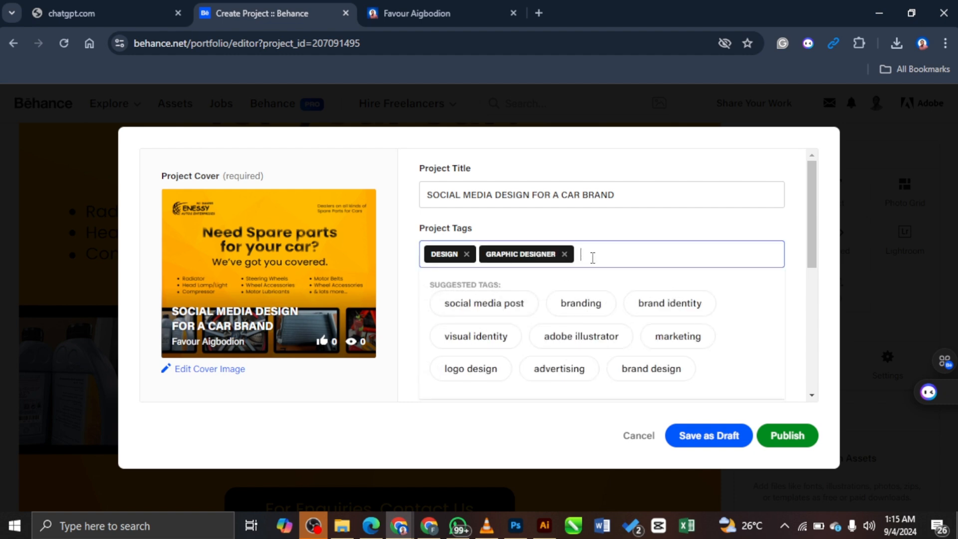
pyautogui.scroll(-3, 561, 330)
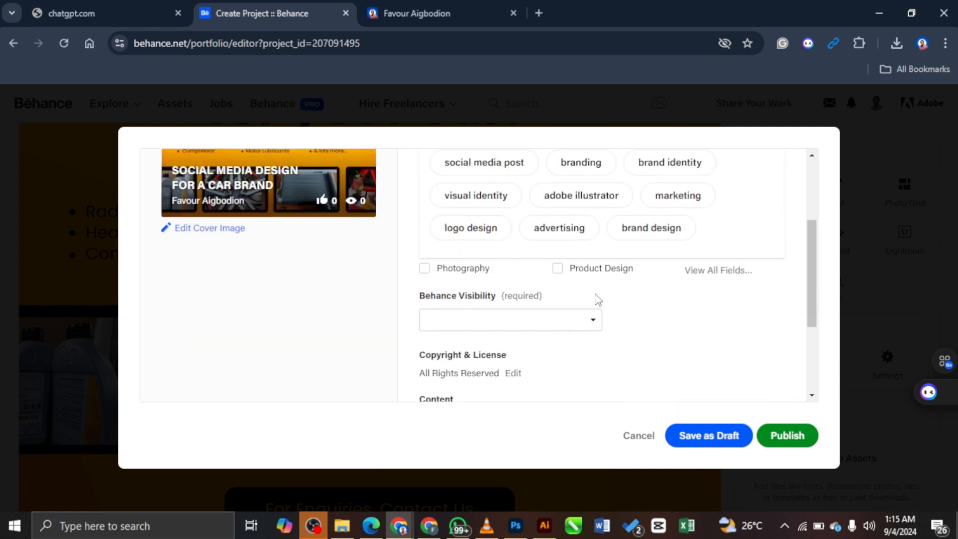
pyautogui.scroll(3, 566, 255)
pyautogui.click(558, 367)
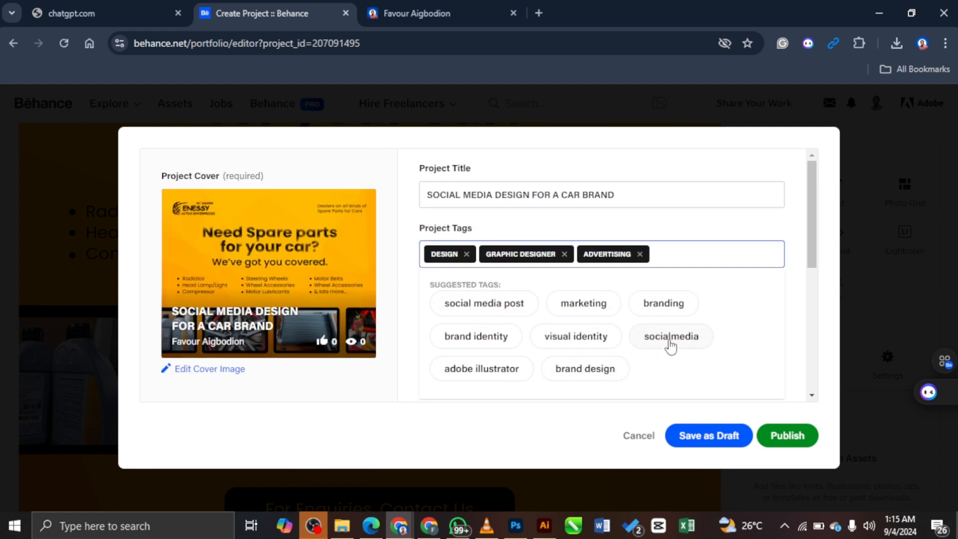
pyautogui.click(512, 307)
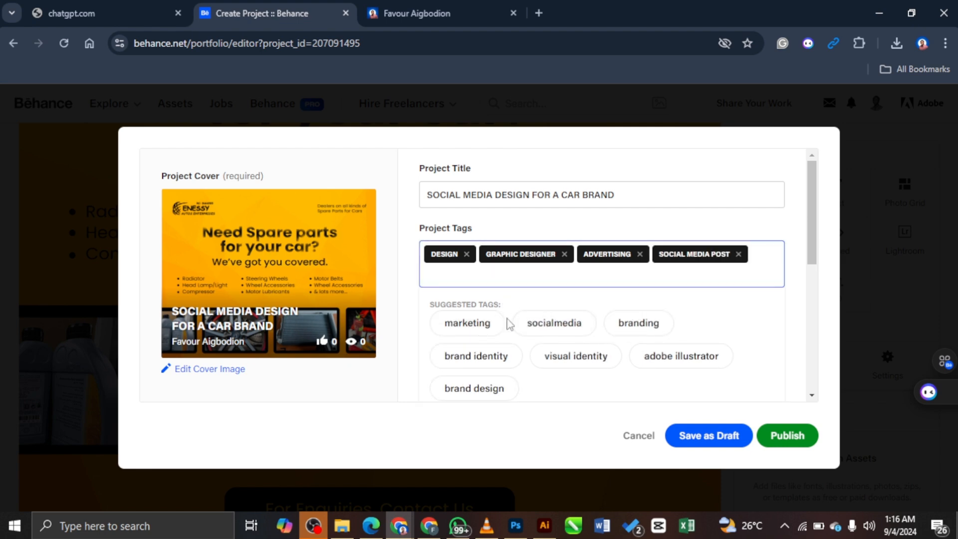
pyautogui.click(479, 325)
pyautogui.click(792, 277)
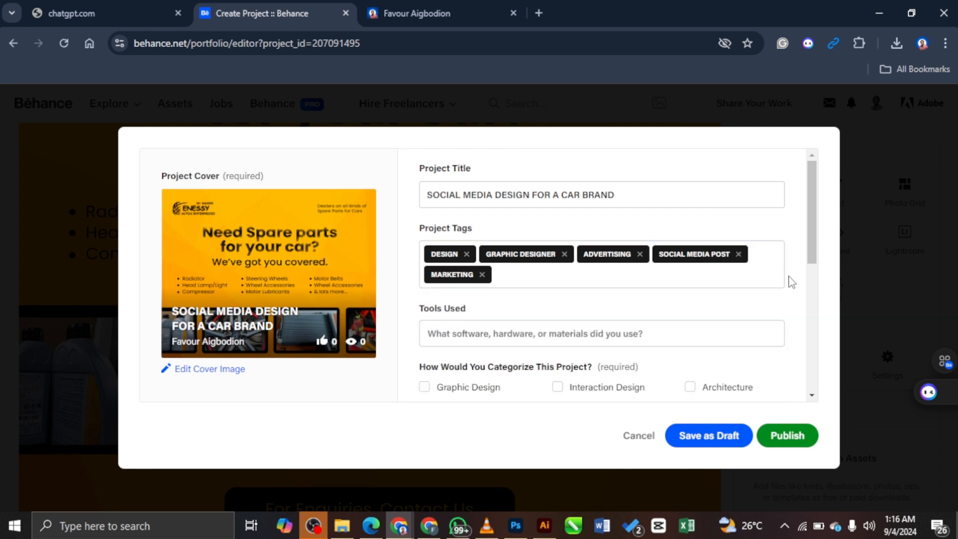
# Step: List Adobe Photoshop under Tools Used
pyautogui.scroll(-2, 788, 279)
pyautogui.write('Adobe')
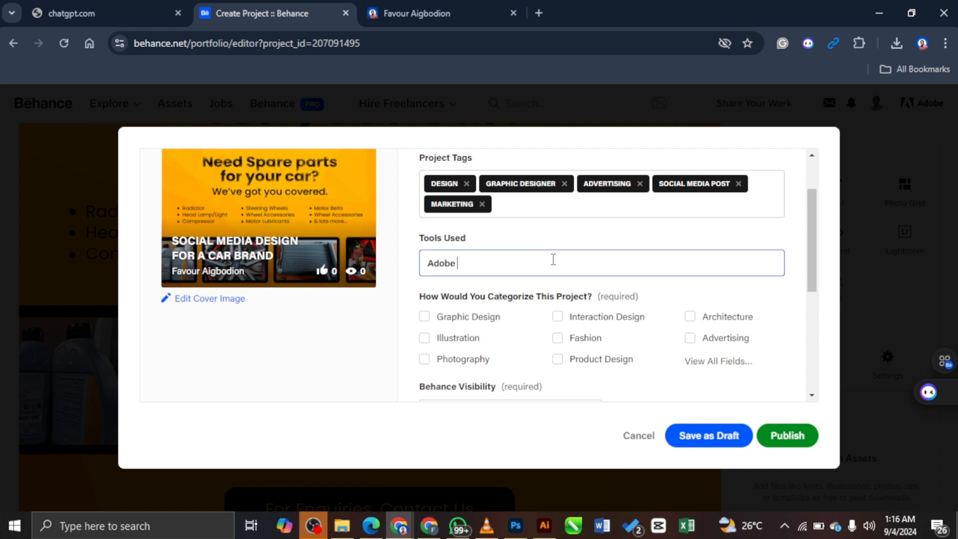
pyautogui.write(' Photo')
pyautogui.click(543, 287)
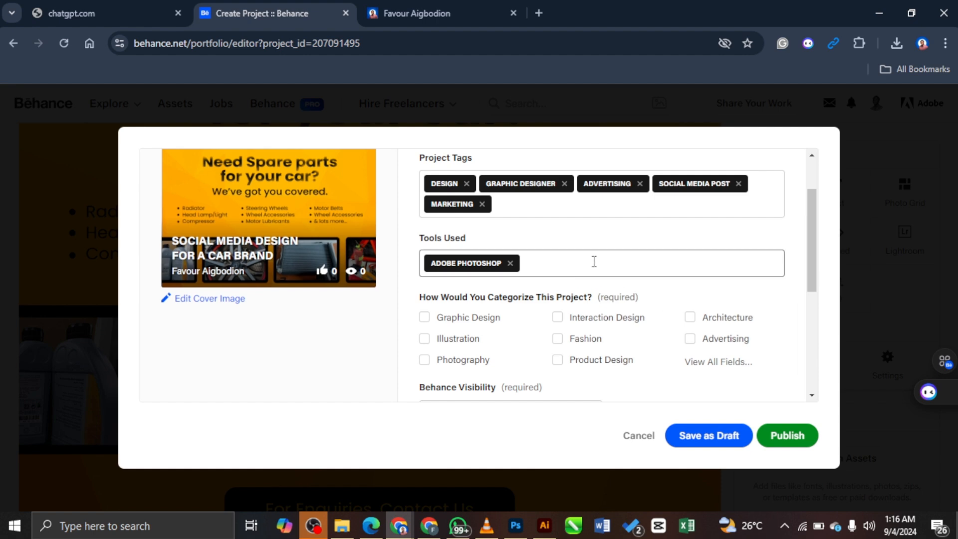
pyautogui.scroll(-2, 468, 298)
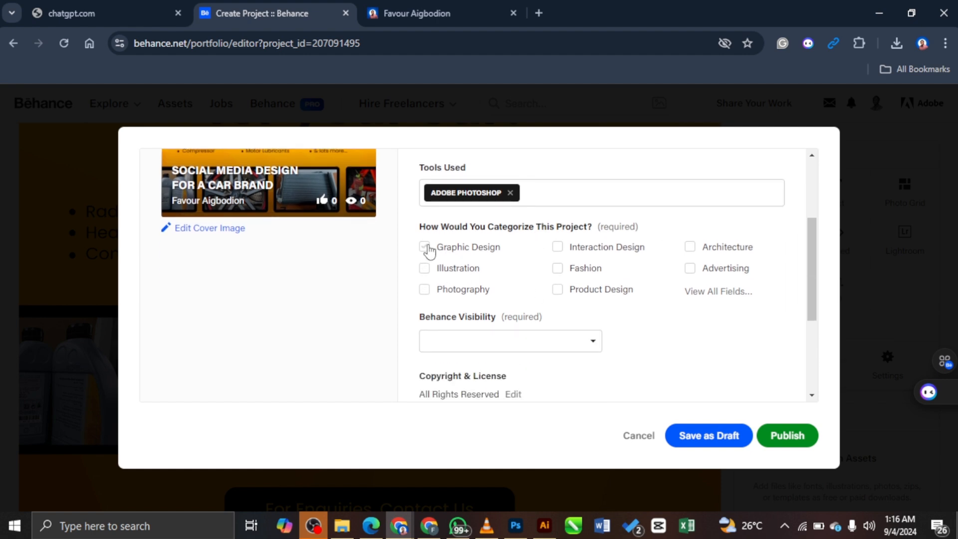
# Step: Tick the Graphic Design and Advertising categories
pyautogui.click(425, 247)
pyautogui.click(689, 268)
pyautogui.scroll(-2, 785, 260)
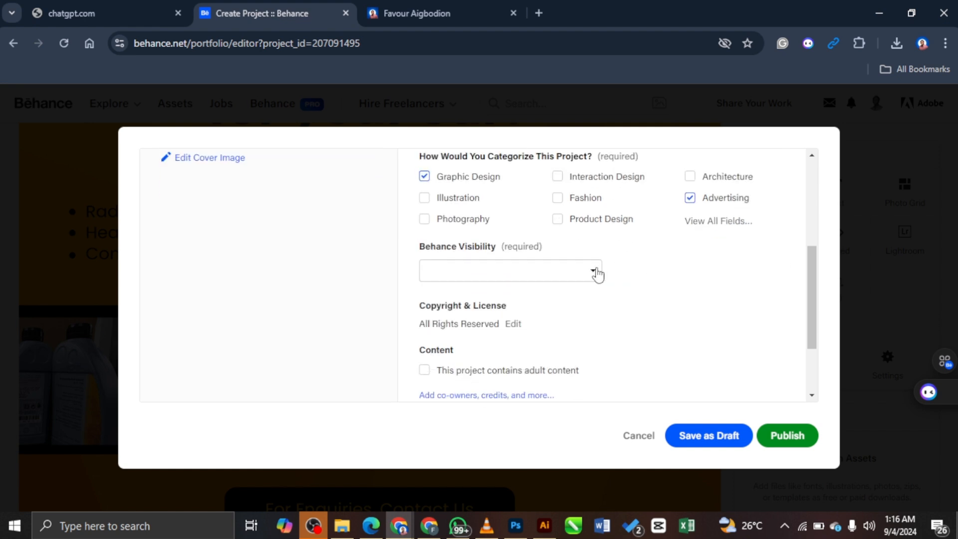
# Step: Set the project visibility to Everyone
pyautogui.click(585, 274)
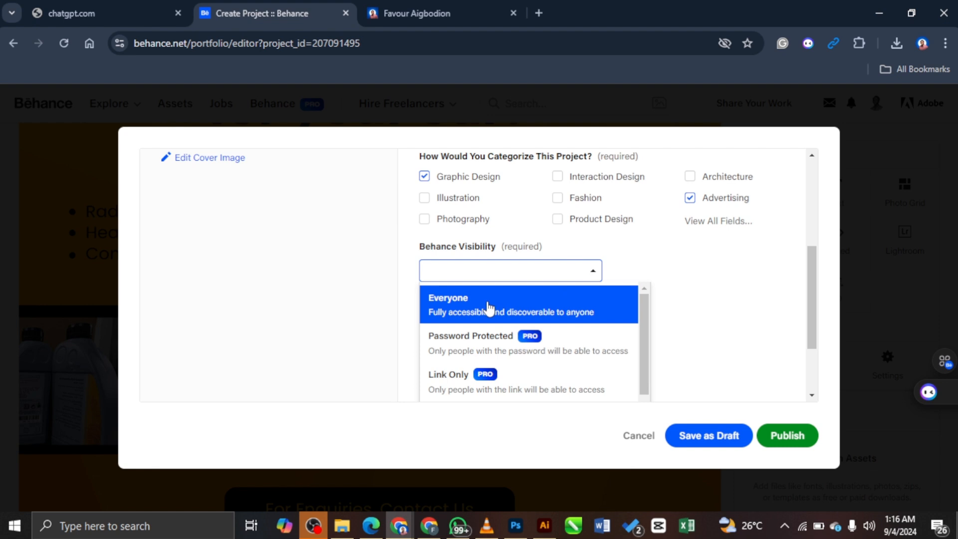
pyautogui.click(508, 303)
pyautogui.click(592, 272)
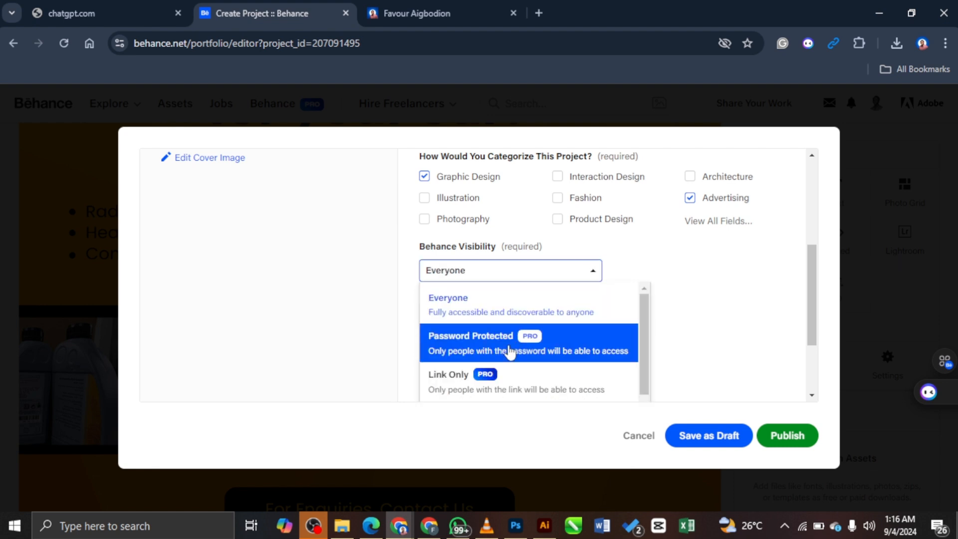
pyautogui.scroll(-3, 517, 346)
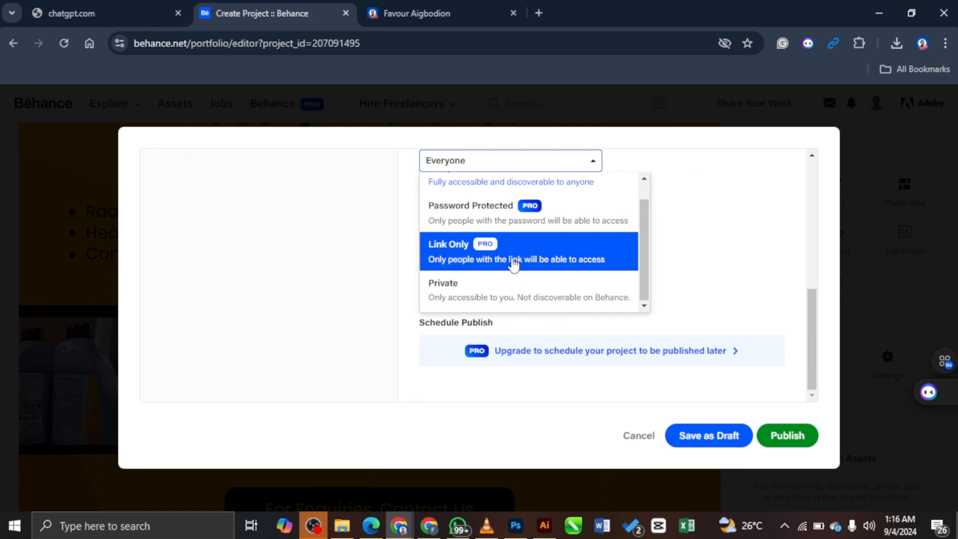
pyautogui.scroll(1, 503, 261)
pyautogui.scroll(-1, 503, 261)
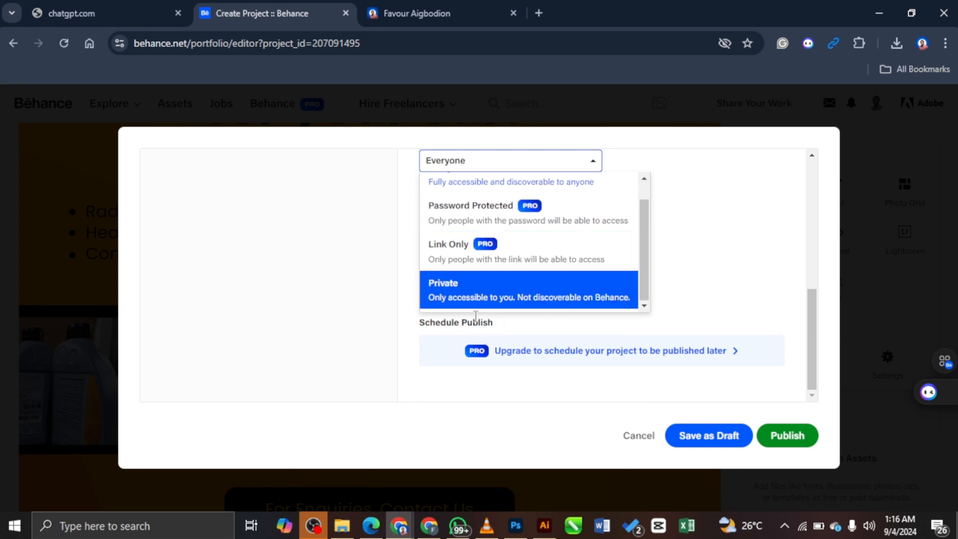
pyautogui.scroll(5, 742, 264)
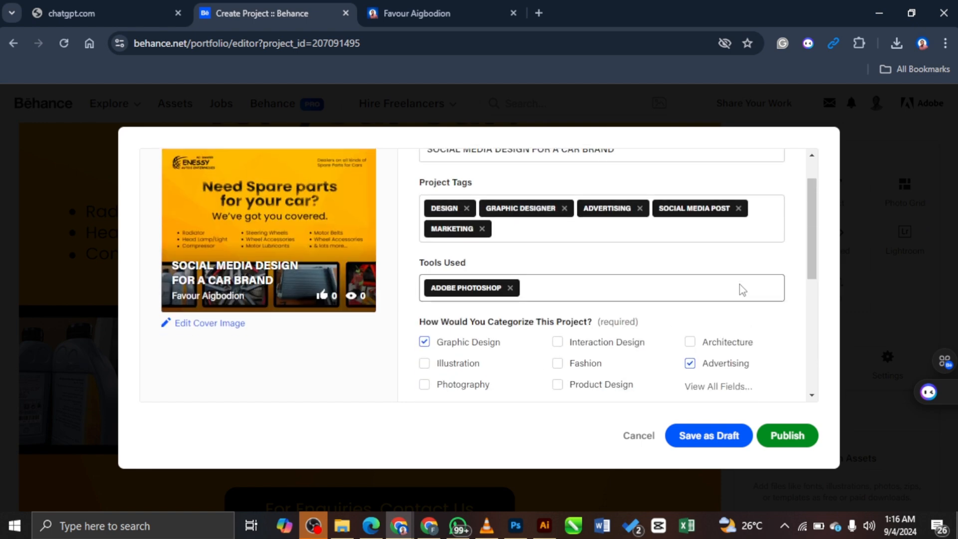
pyautogui.scroll(-4, 741, 291)
pyautogui.click(727, 293)
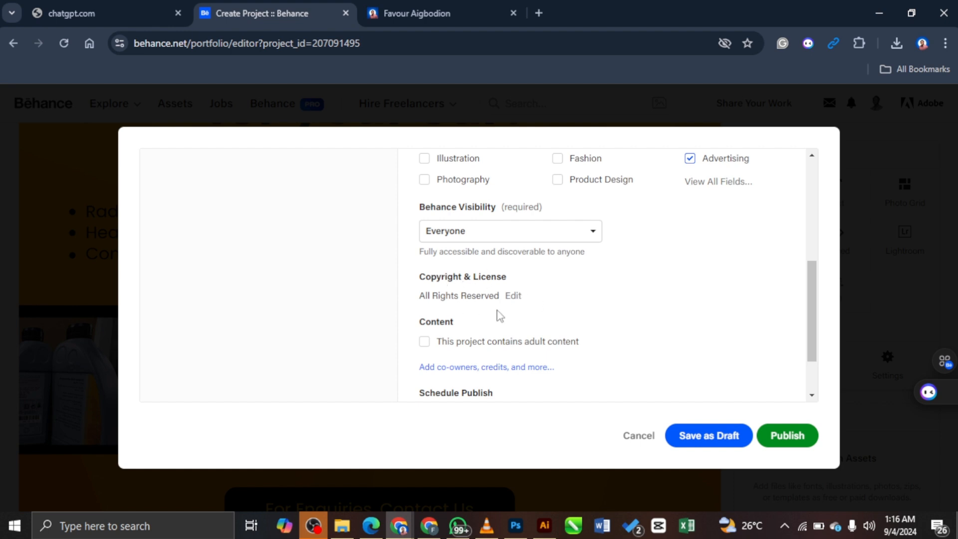
pyautogui.scroll(-2, 578, 345)
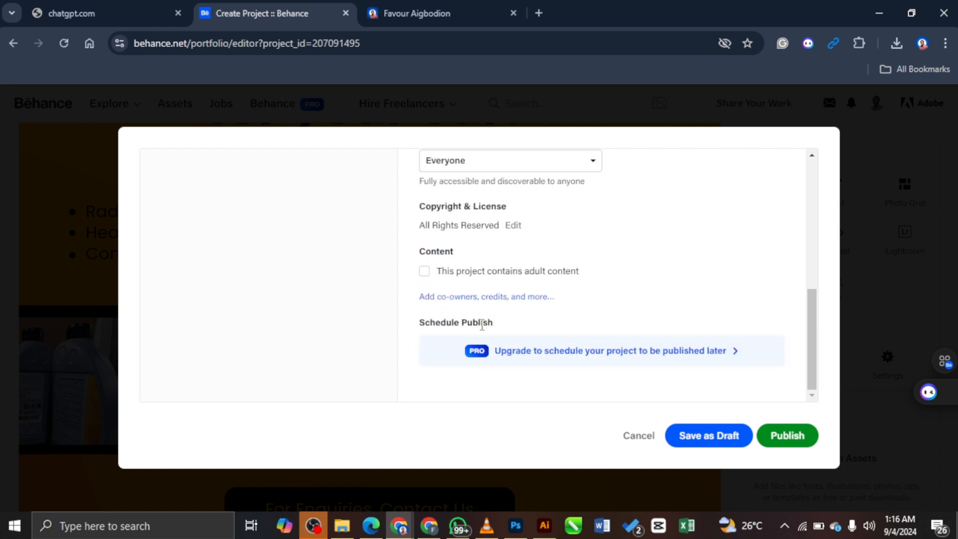
pyautogui.scroll(6, 747, 281)
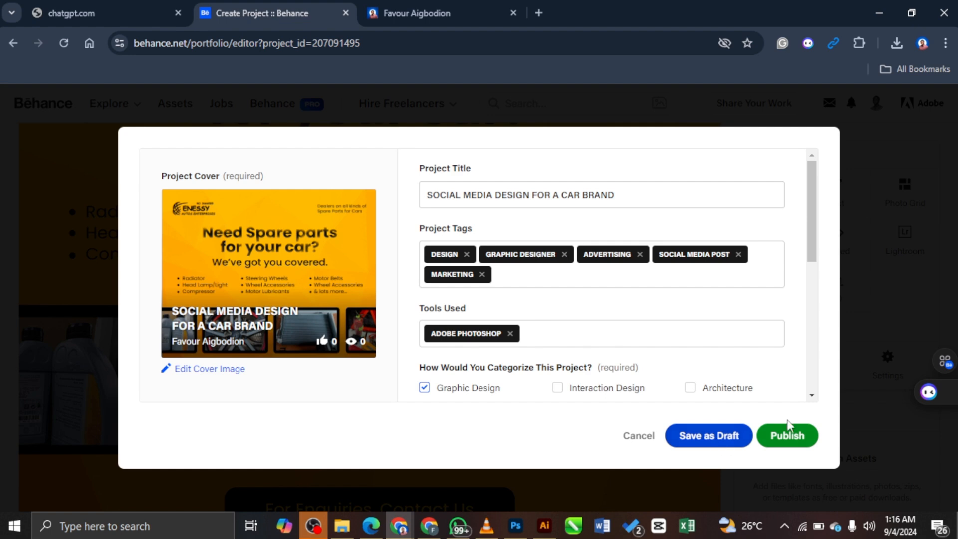
# Step: Publish the project and dismiss the Promote Your Work popup
pyautogui.click(790, 440)
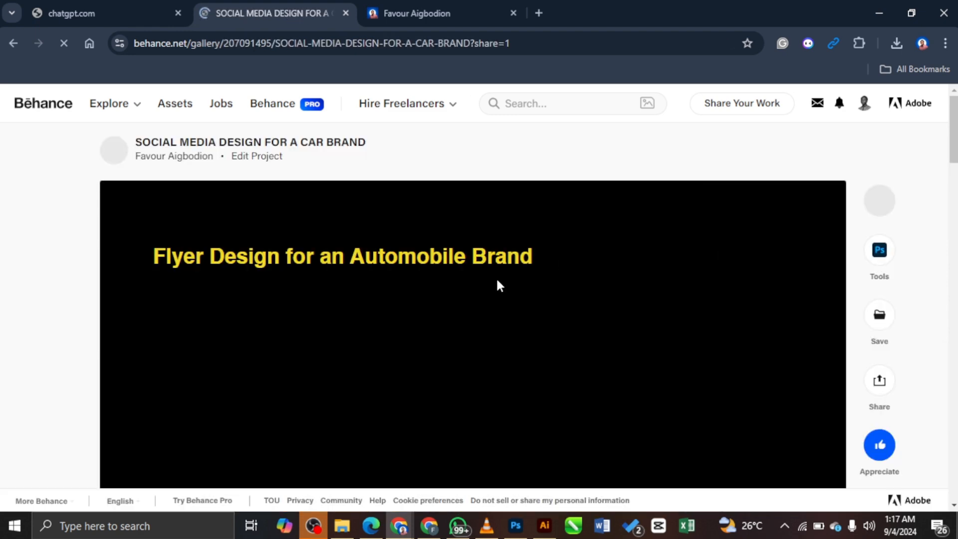
pyautogui.scroll(-5, 687, 298)
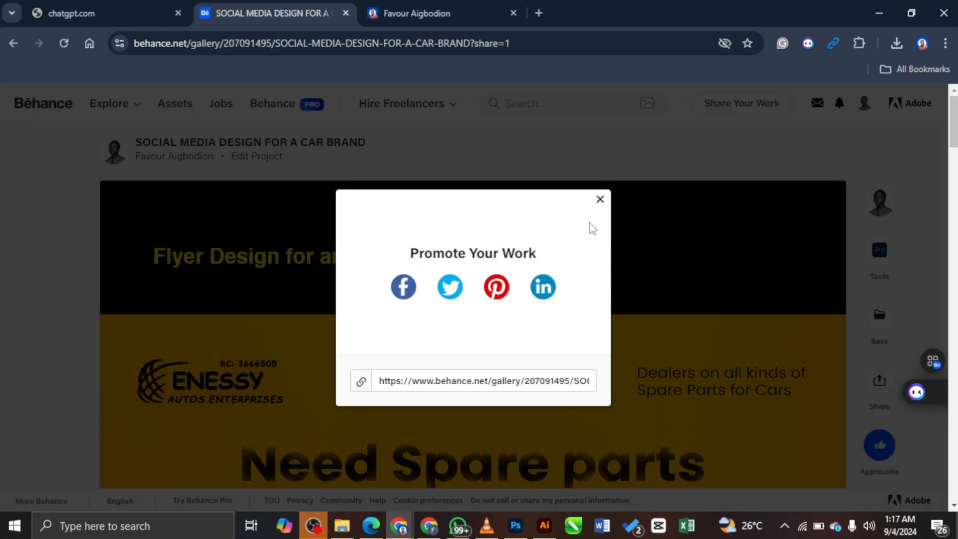
pyautogui.click(599, 199)
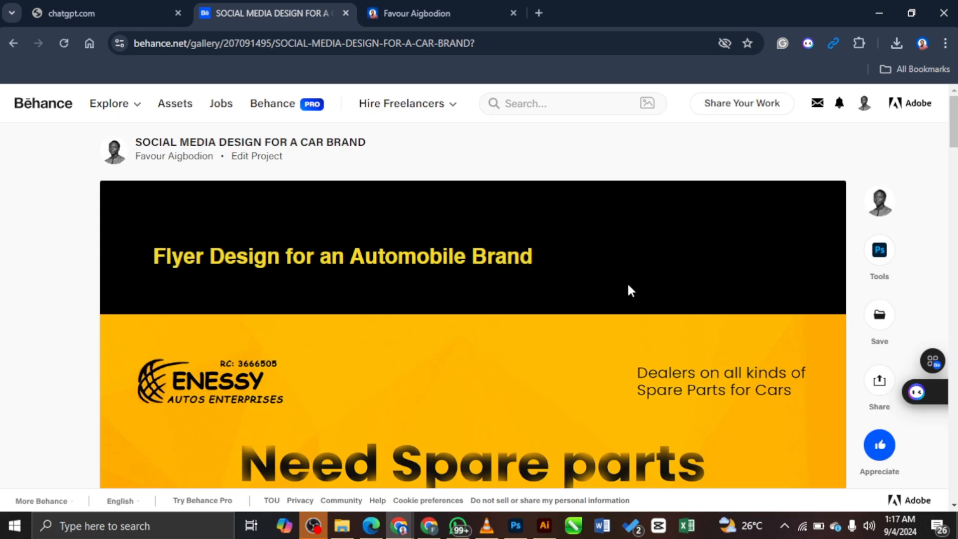
# Step: Scroll through the live project page, then reopen it with Edit Project
pyautogui.scroll(-10, 798, 291)
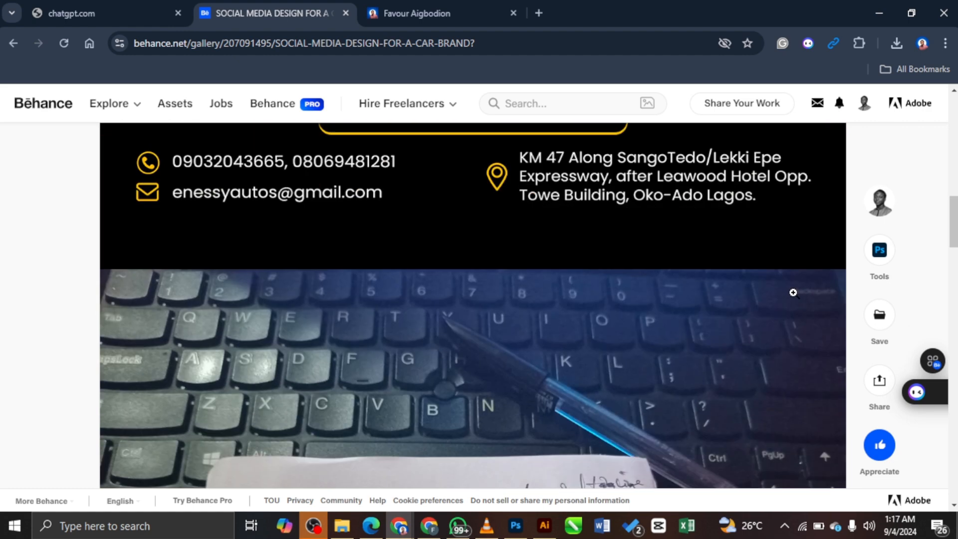
pyautogui.scroll(-10, 793, 293)
pyautogui.scroll(15, 791, 299)
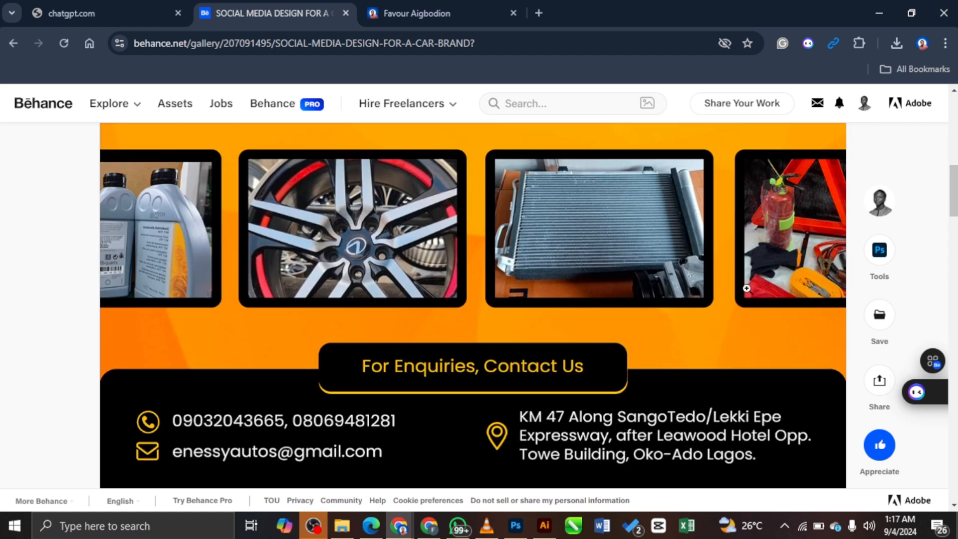
pyautogui.scroll(10, 746, 288)
pyautogui.click(267, 157)
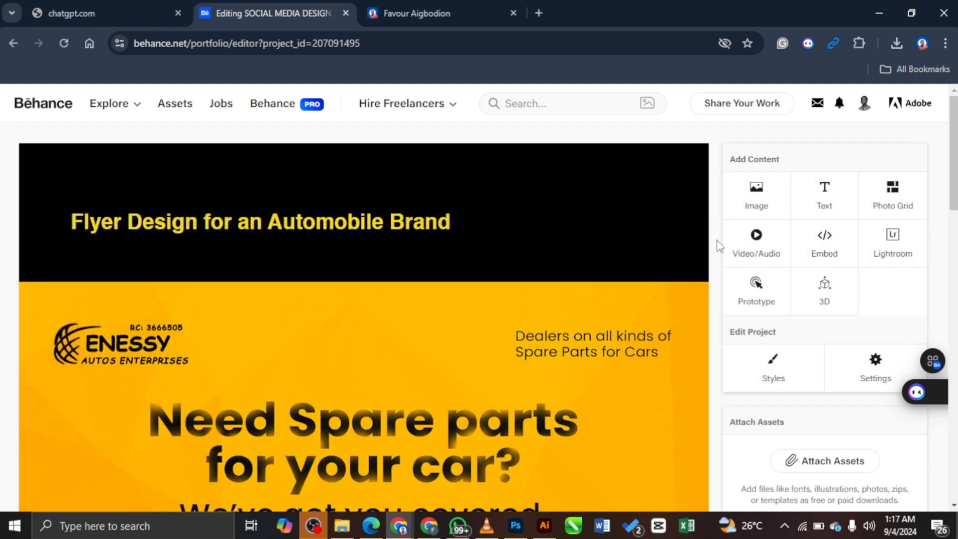
# Step: Snap the editor left and add a text block under the title reading 'Role: Graphic Designer'
pyautogui.press('super+Left')
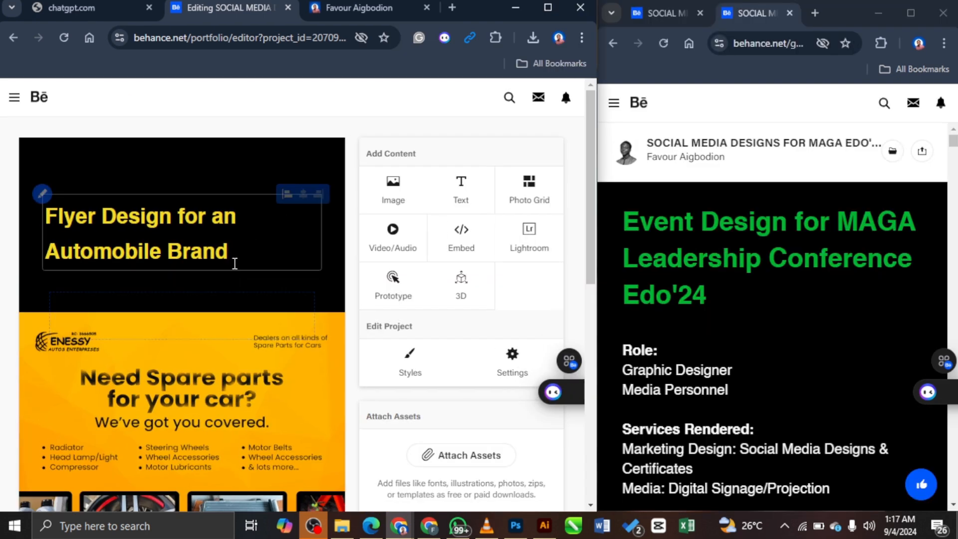
pyautogui.click(690, 301)
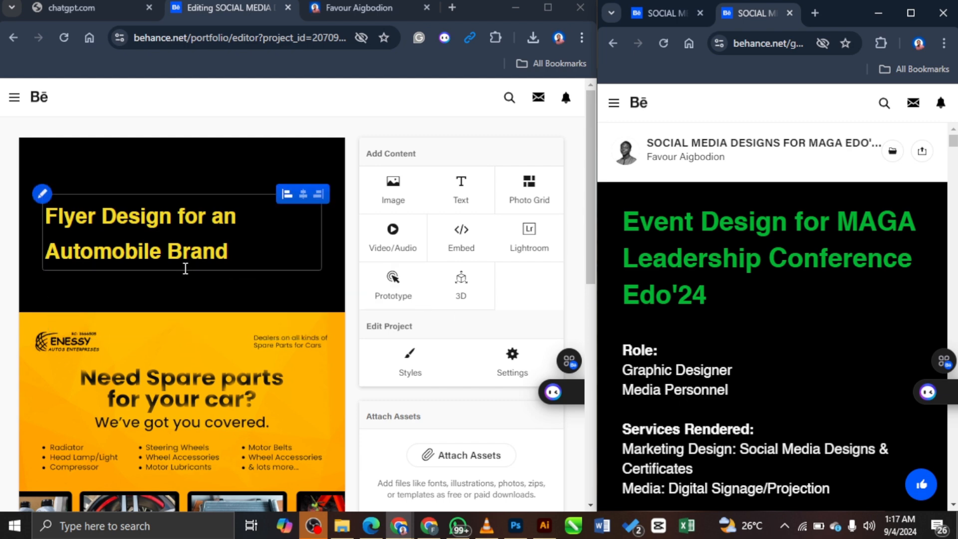
pyautogui.click(131, 298)
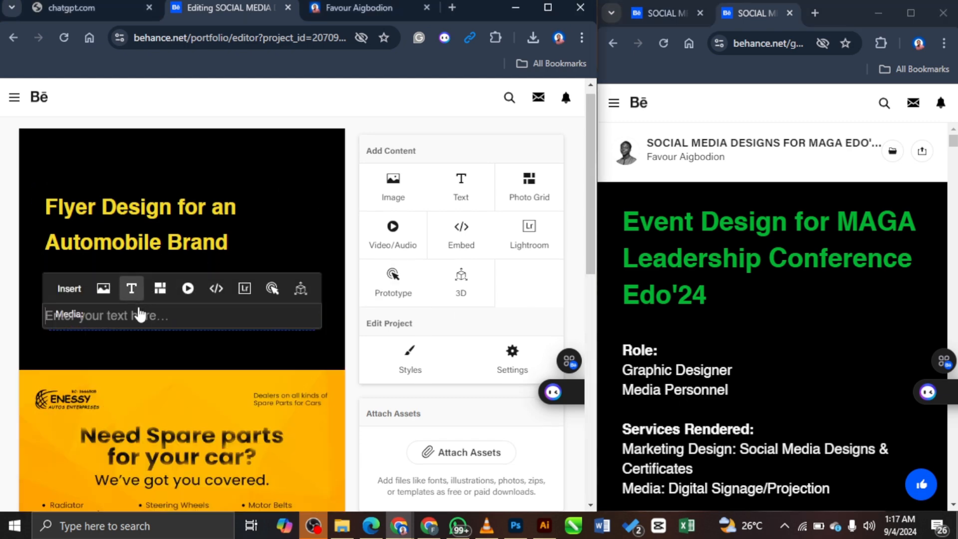
pyautogui.click(158, 265)
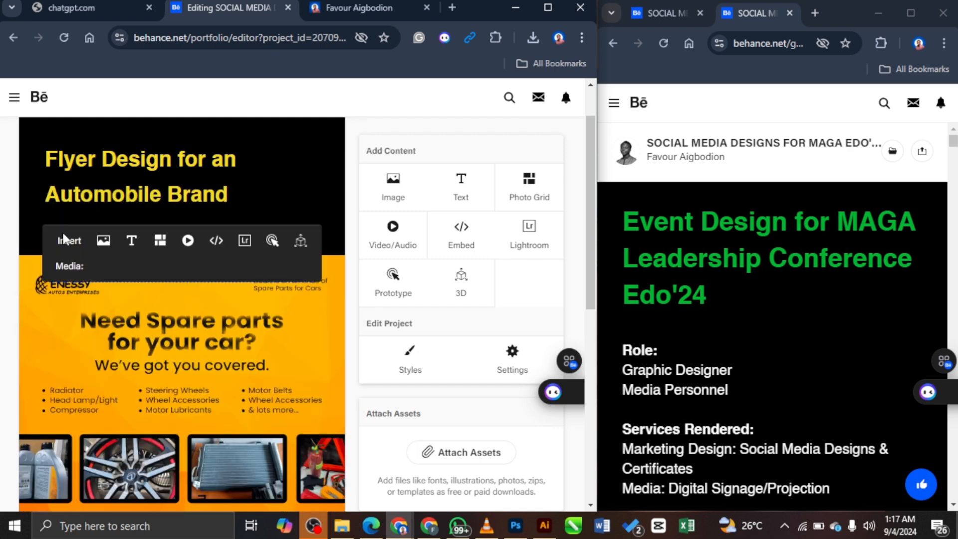
pyautogui.click(131, 240)
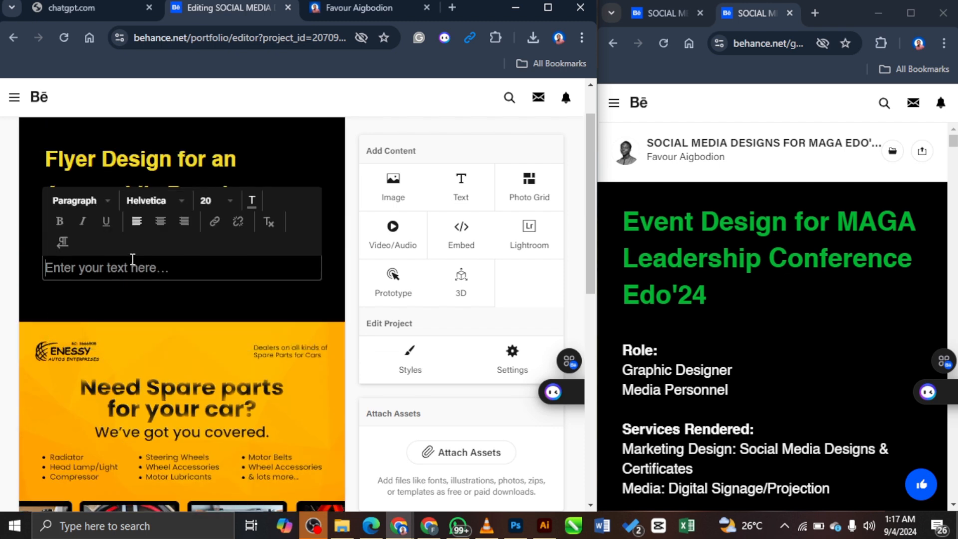
pyautogui.write('Role')
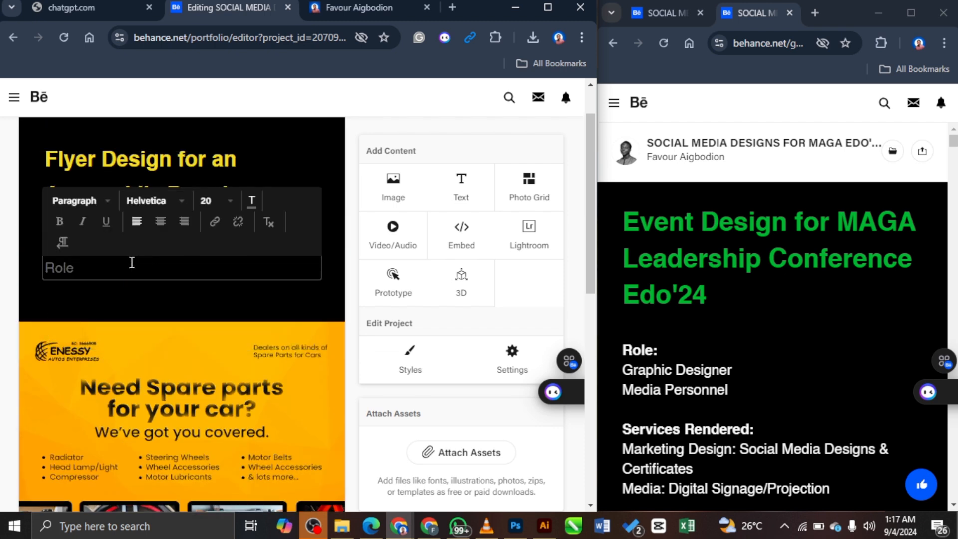
pyautogui.write(':')
pyautogui.press('Return')
pyautogui.write('Graphic Designe')
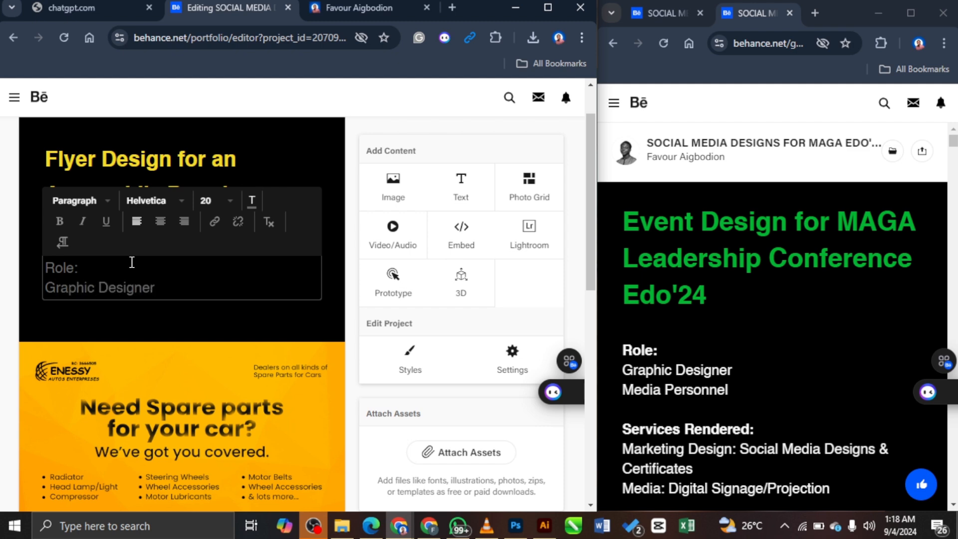
pyautogui.write('r')
pyautogui.press('Return')
pyautogui.press('Return')
# Step: Add 'Services Rendered: Marketing Design: Social Media Design' below the Role lines
pyautogui.write('S')
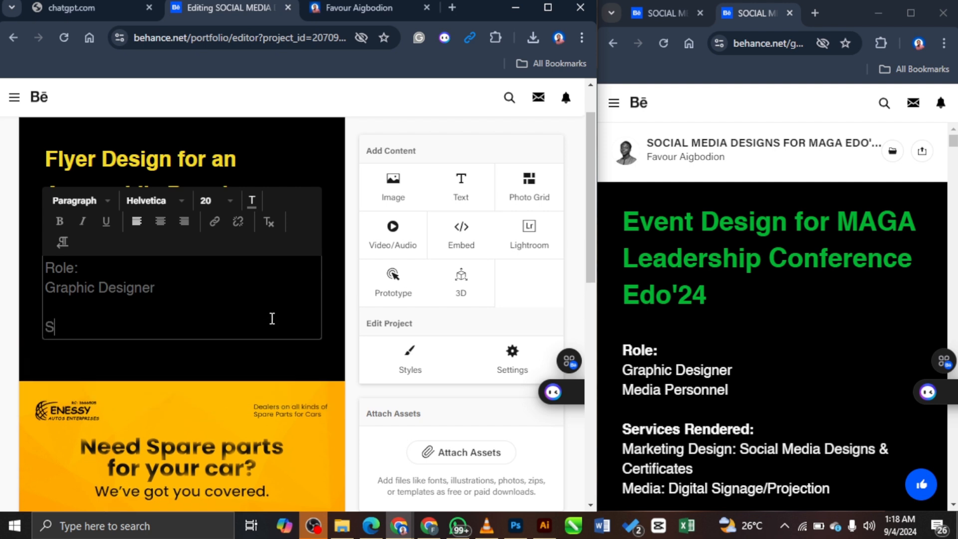
pyautogui.write('ervices Rendered')
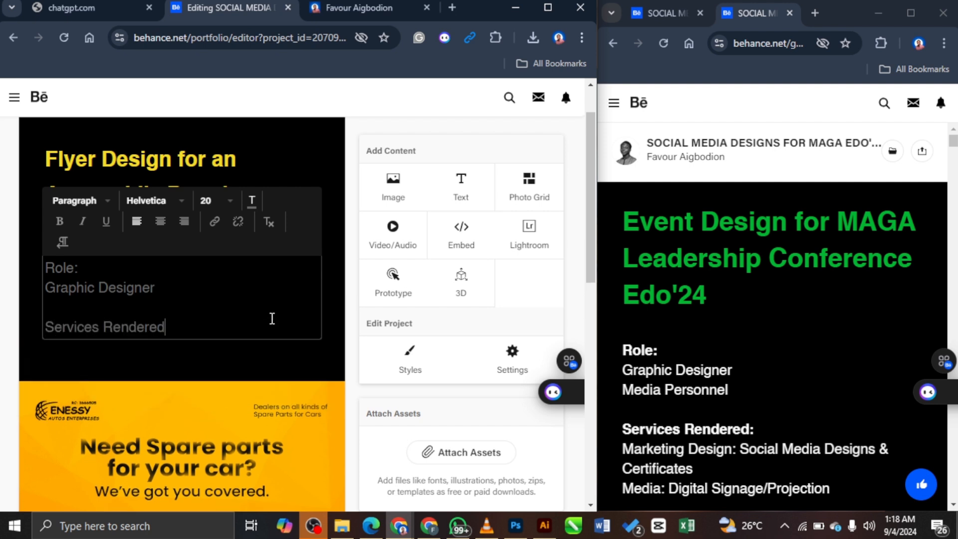
pyautogui.write(':')
pyautogui.press('Return')
pyautogui.write('Marketi')
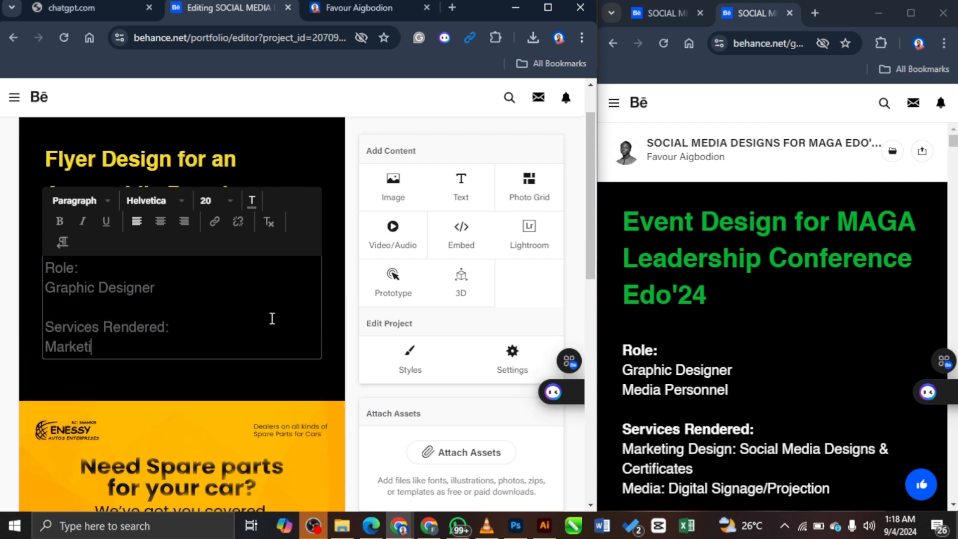
pyautogui.write('ng Design')
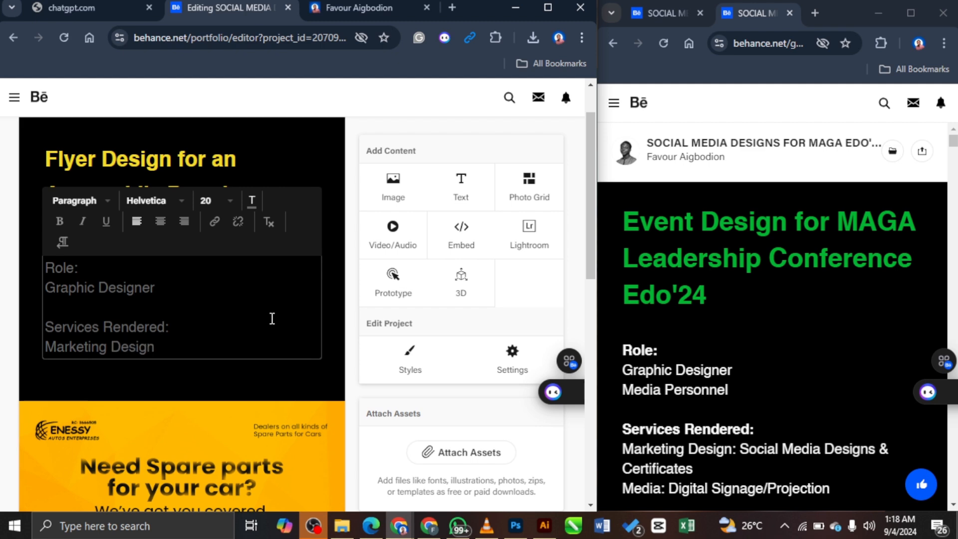
pyautogui.write(': Social MEdia')
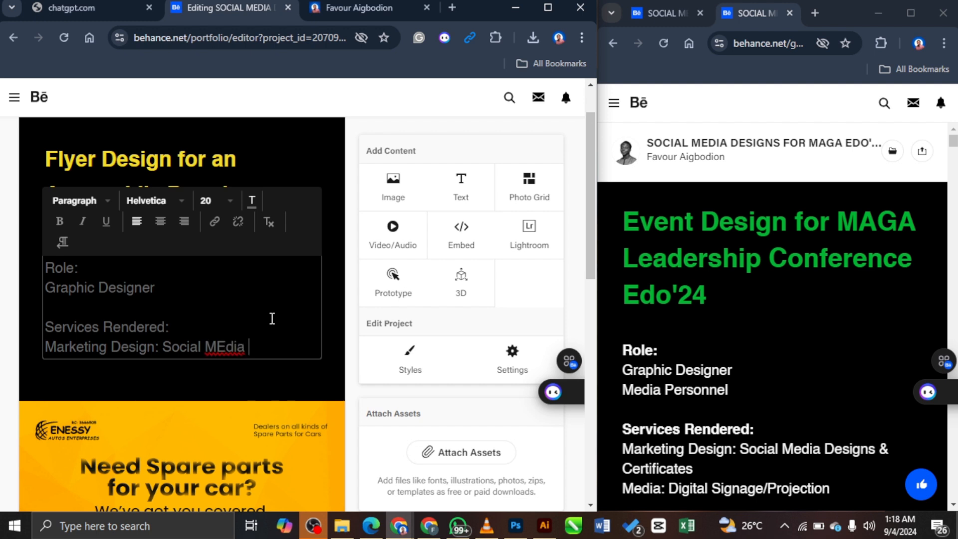
pyautogui.press('BackSpace')
pyautogui.press('BackSpace')
pyautogui.press('BackSpace')
pyautogui.press('BackSpace')
pyautogui.write('edia')
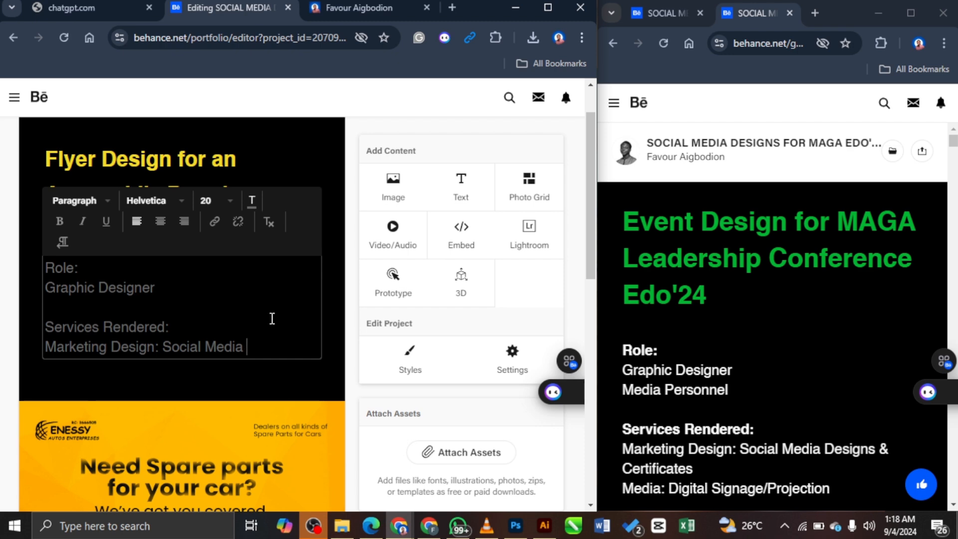
pyautogui.write('Design')
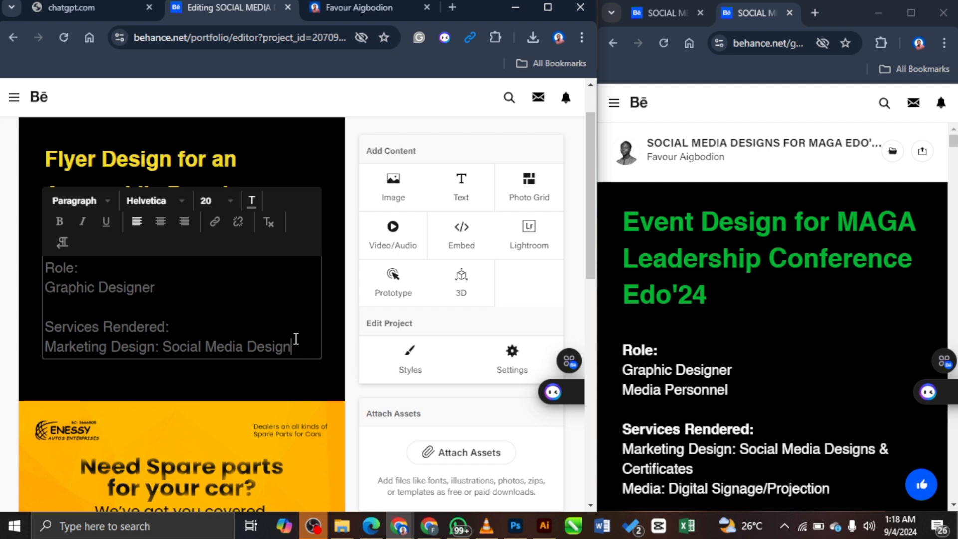
pyautogui.scroll(-5, 748, 402)
pyautogui.scroll(3, 632, 299)
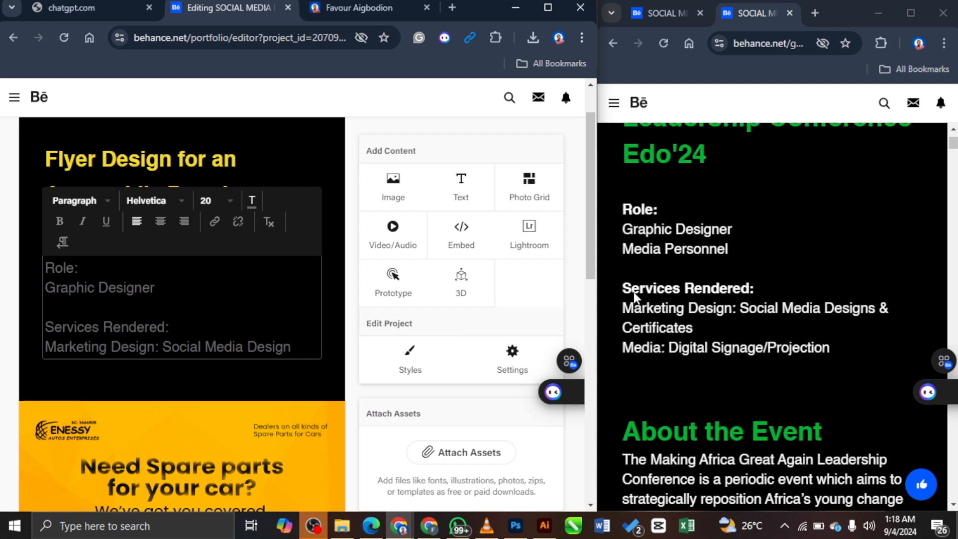
pyautogui.scroll(1, 287, 388)
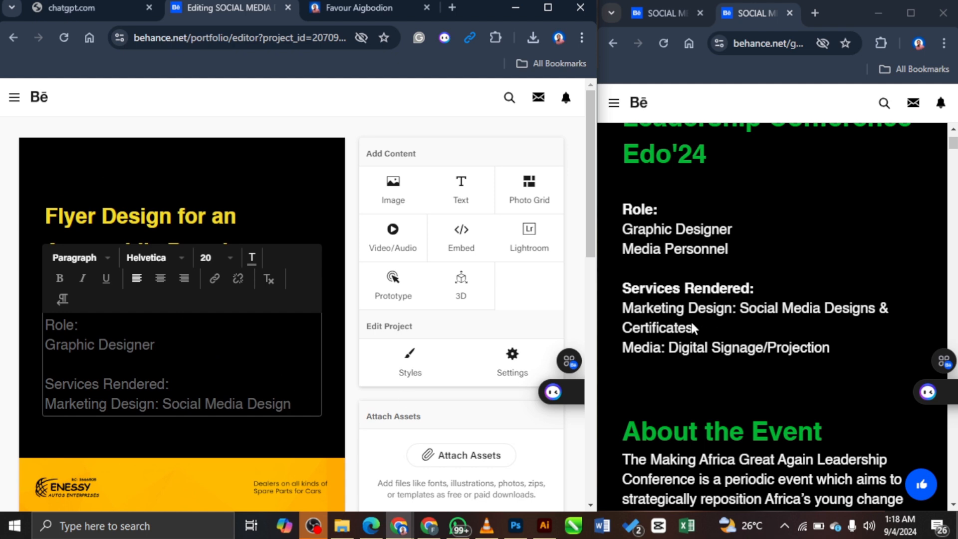
# Step: Colour all the Role and Services text near-white fcfcfc
pyautogui.moveTo(299, 405); pyautogui.dragTo(45, 323)
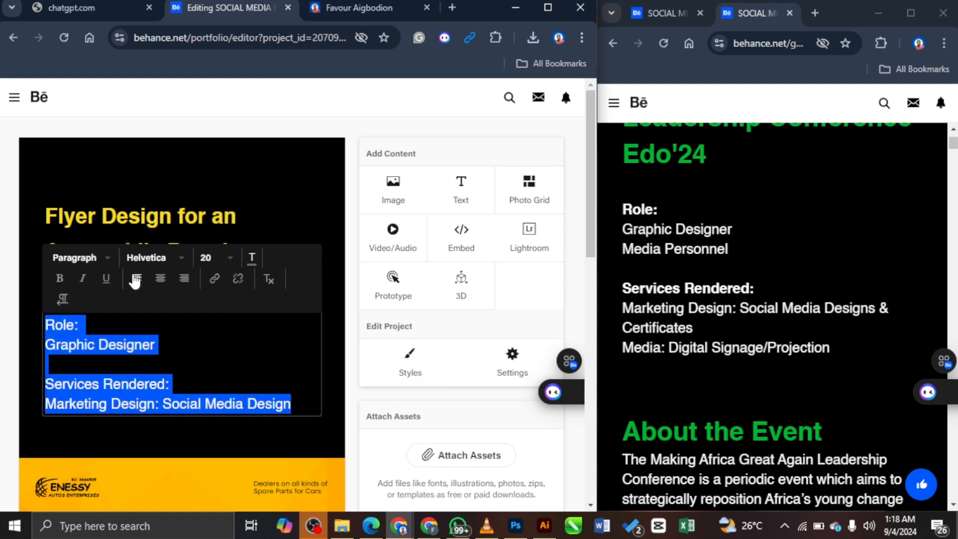
pyautogui.click(250, 257)
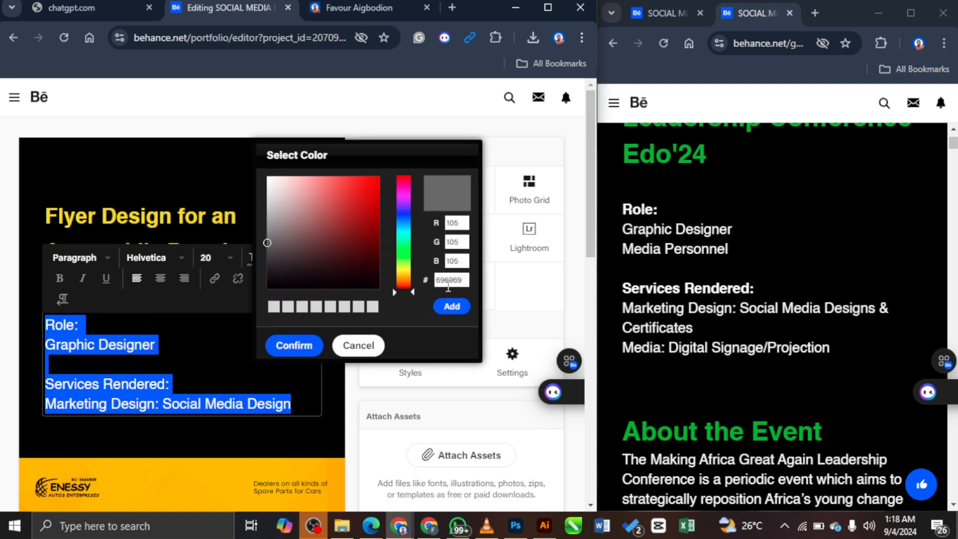
pyautogui.click(465, 280)
pyautogui.write('fcfcfc')
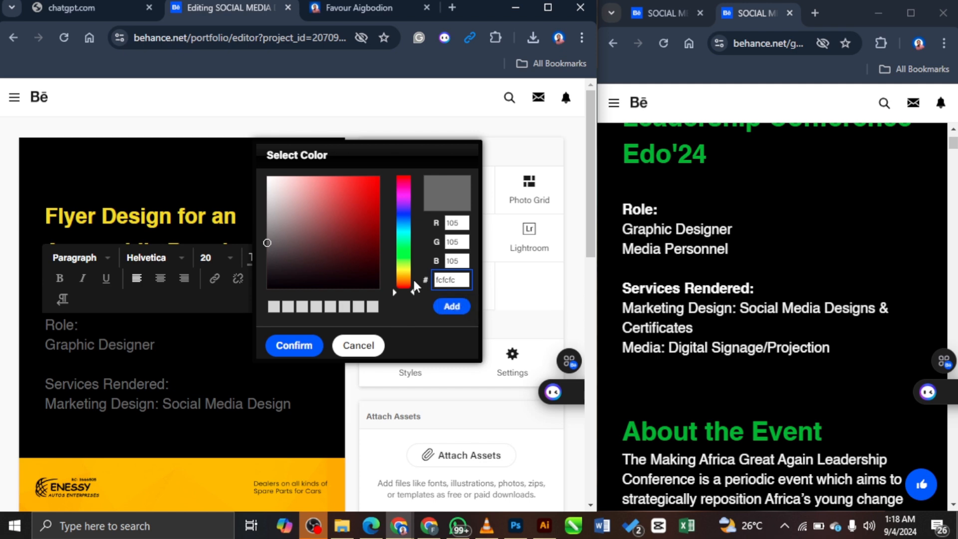
pyautogui.click(453, 306)
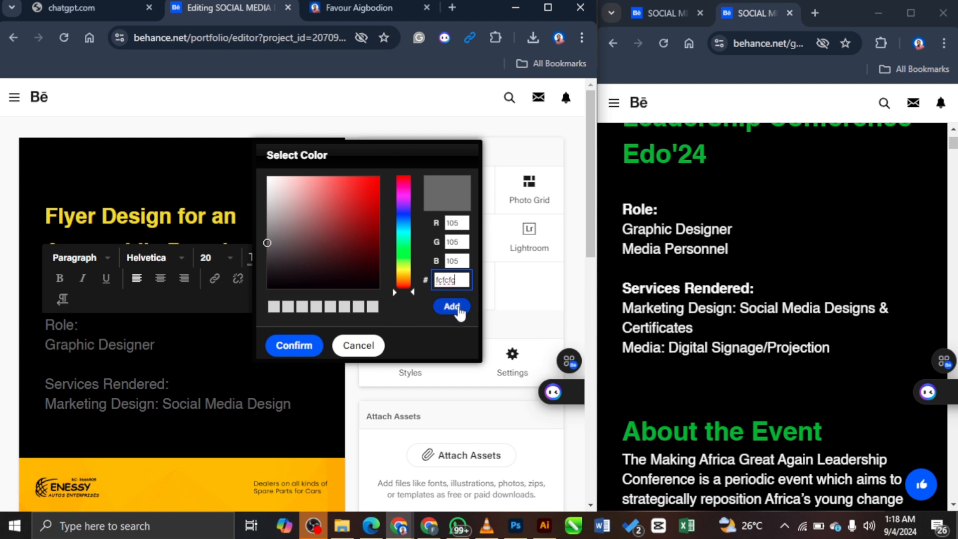
pyautogui.click(205, 375)
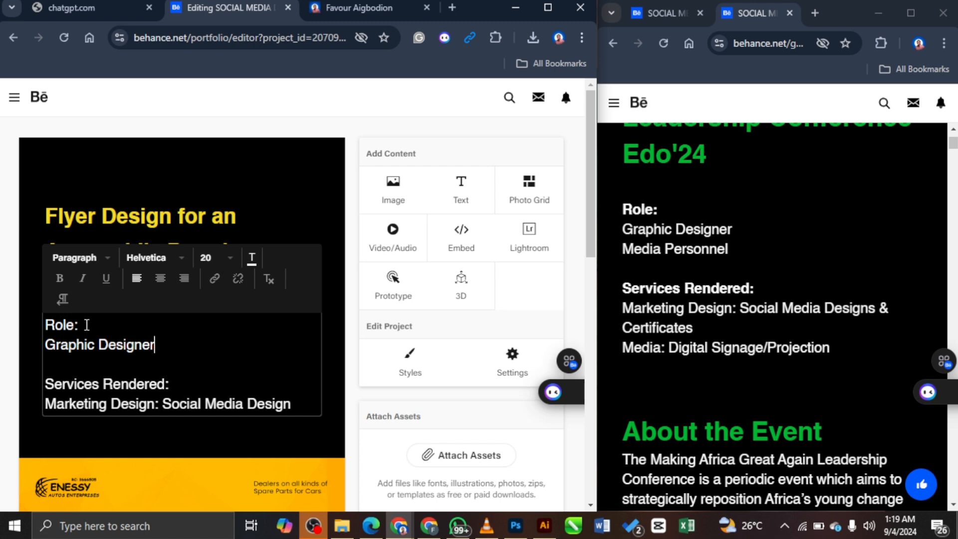
# Step: Bold the 'Role:' and 'Services Rendered:' headings
pyautogui.moveTo(83, 325); pyautogui.dragTo(35, 325)
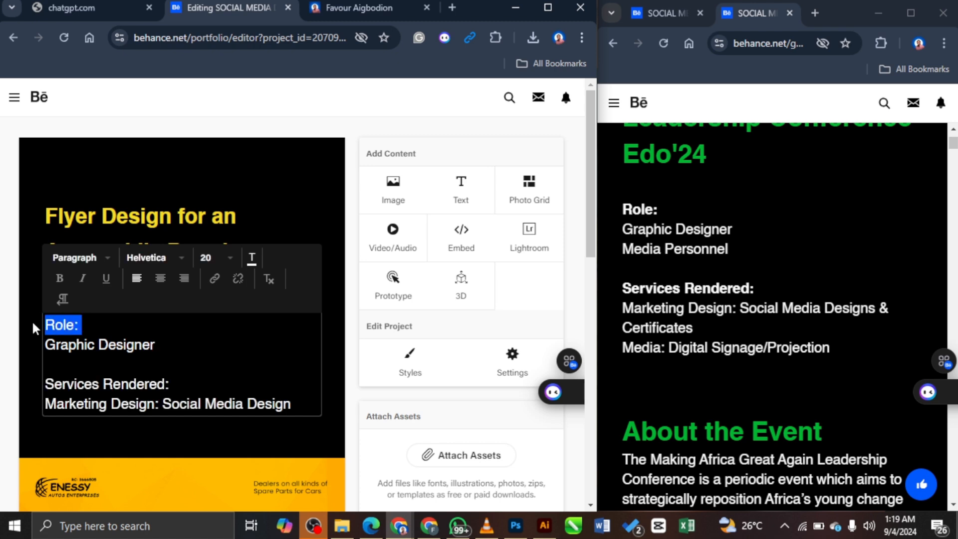
pyautogui.click(252, 259)
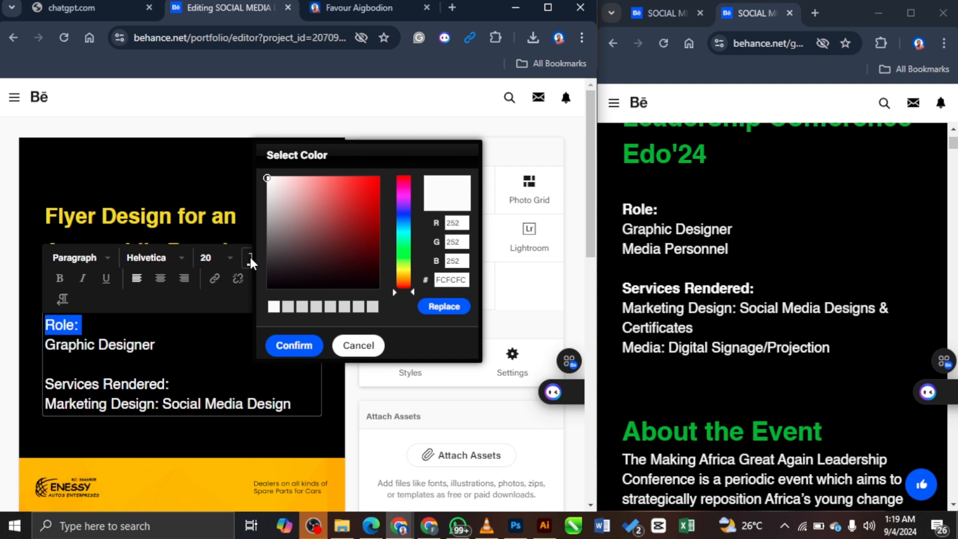
pyautogui.click(360, 344)
pyautogui.click(68, 281)
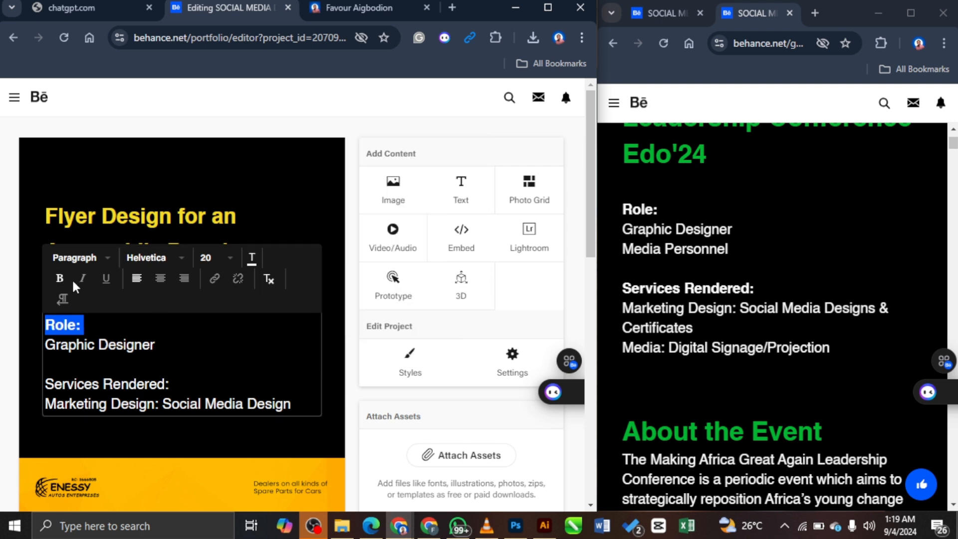
pyautogui.click(201, 351)
pyautogui.moveTo(168, 383); pyautogui.dragTo(43, 383)
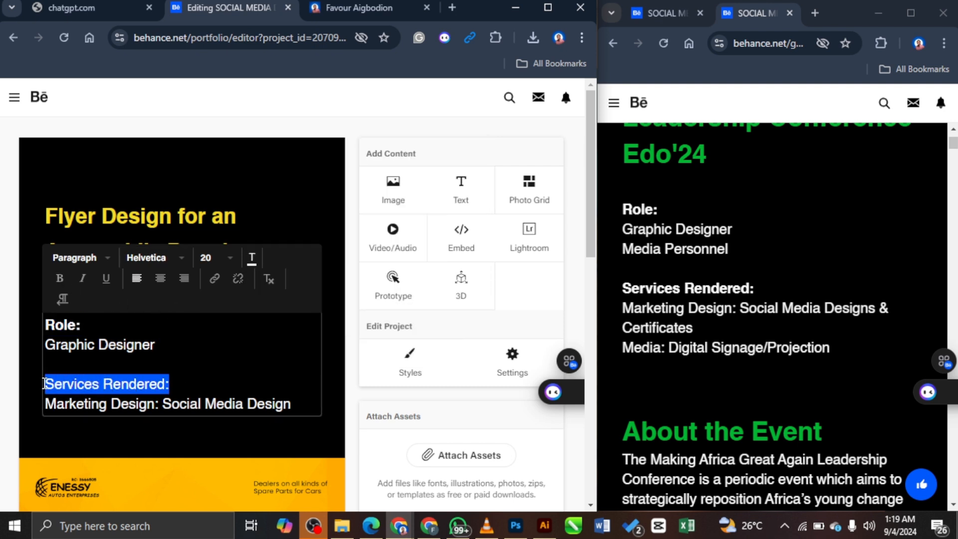
pyautogui.click(59, 278)
pyautogui.click(252, 353)
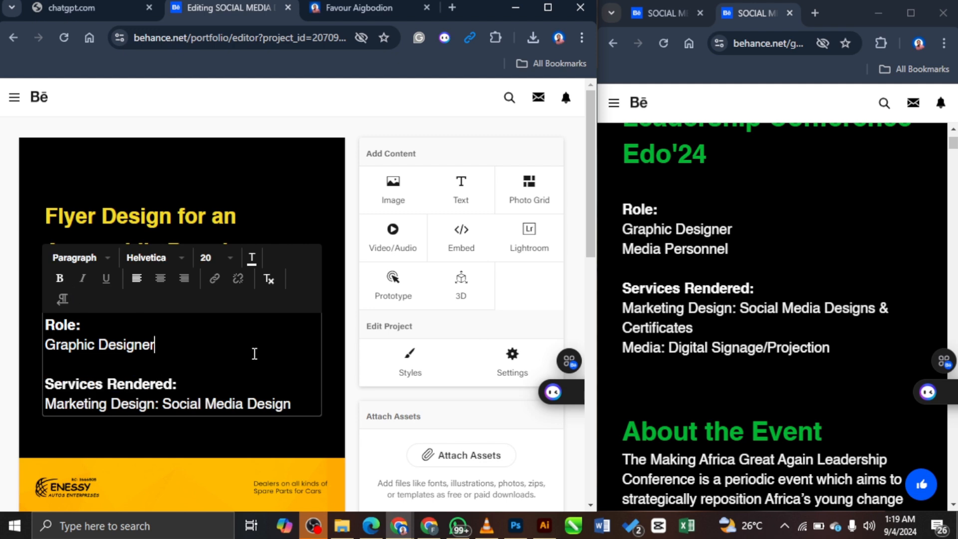
pyautogui.click(336, 374)
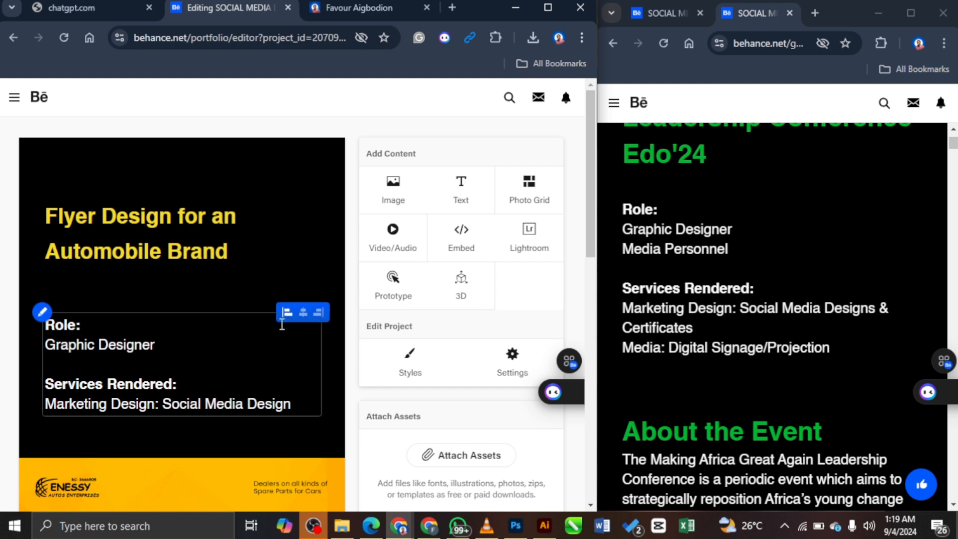
# Step: Save the project updates and open a preview
pyautogui.scroll(-12, 430, 267)
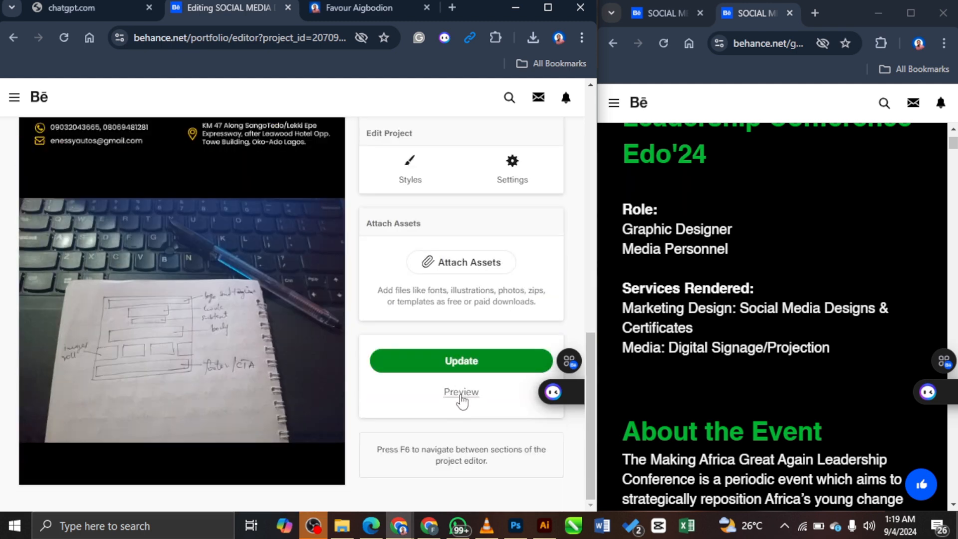
pyautogui.click(476, 362)
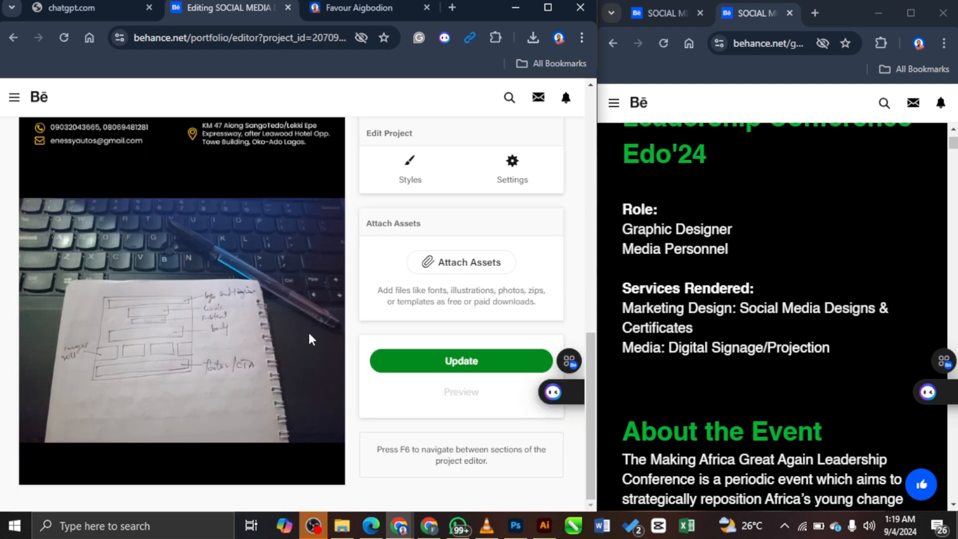
pyautogui.click(461, 392)
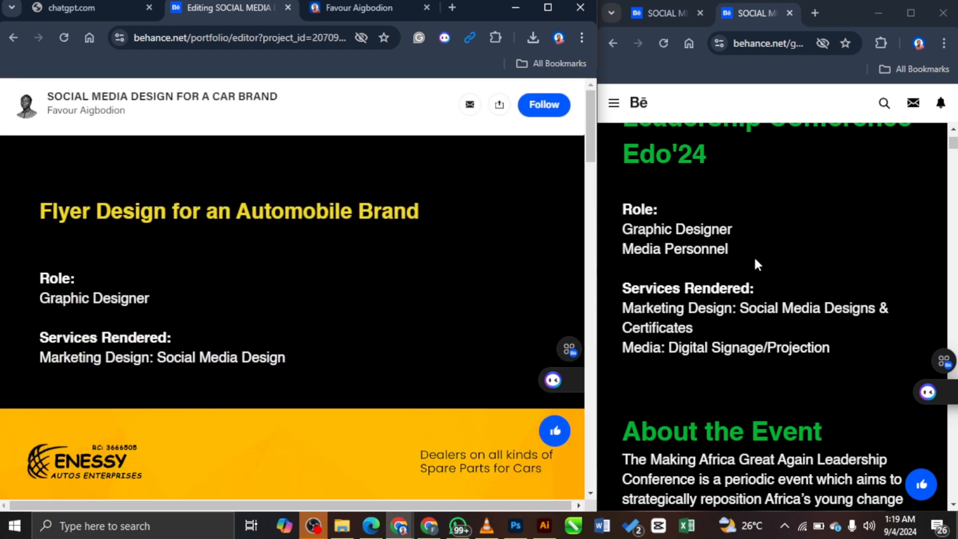
# Step: Arrange the preview beside the reference project, snap it left and close the preview with Esc
pyautogui.click(755, 260)
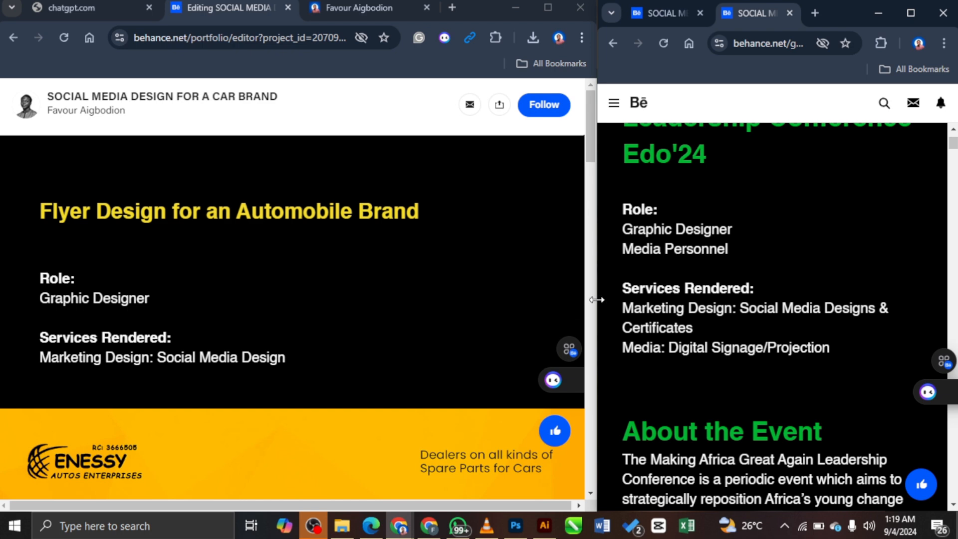
pyautogui.moveTo(598, 291); pyautogui.dragTo(437, 291)
pyautogui.scroll(2, 768, 278)
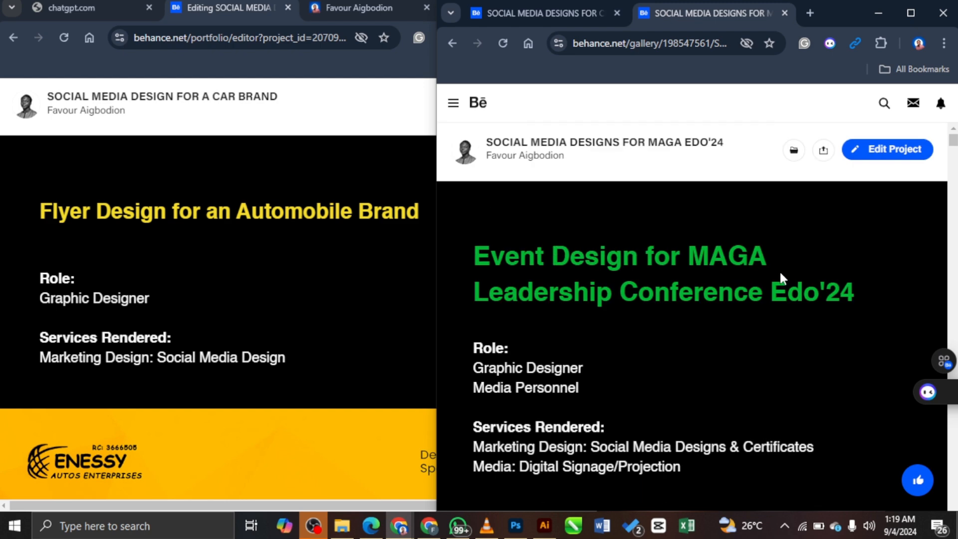
pyautogui.click(368, 262)
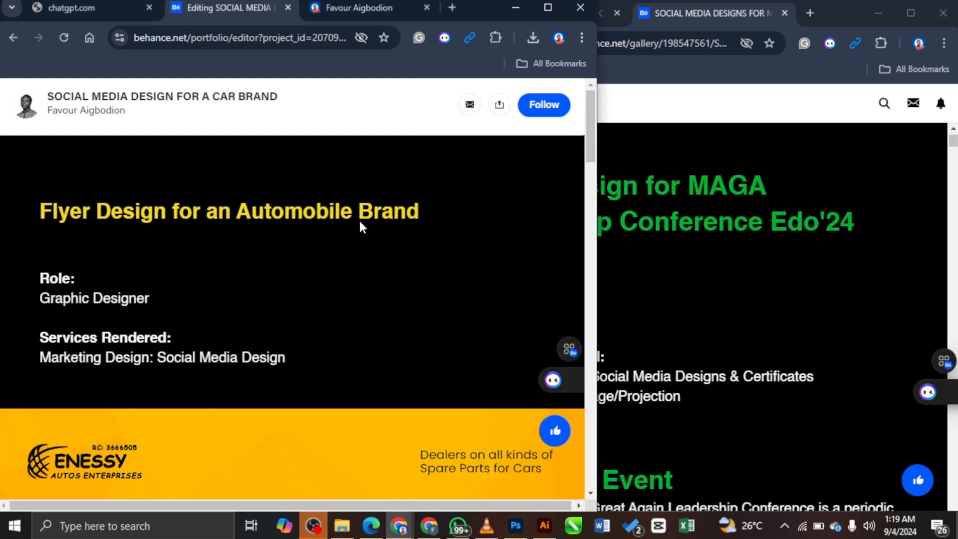
pyautogui.moveTo(596, 236); pyautogui.dragTo(432, 253)
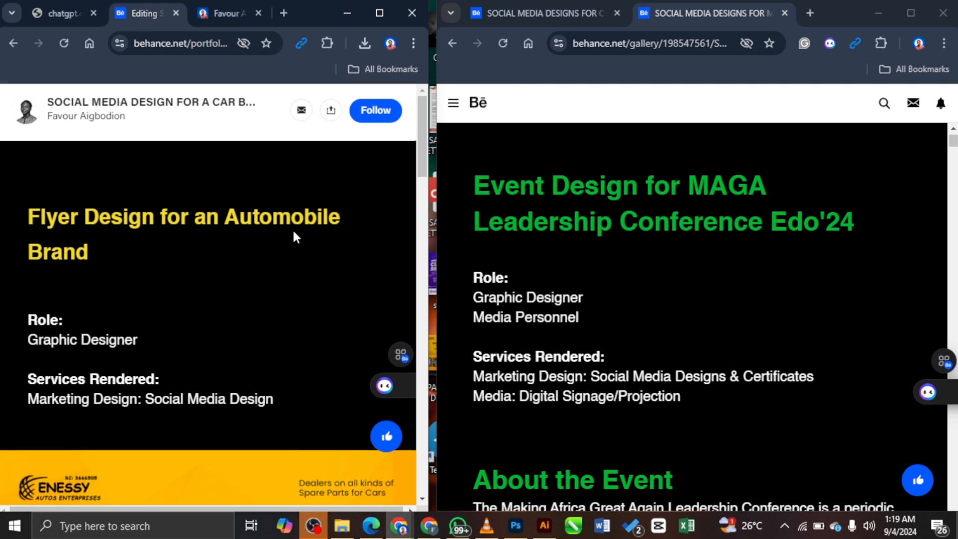
pyautogui.scroll(-15, 319, 277)
pyautogui.scroll(15, 319, 276)
pyautogui.click(379, 13)
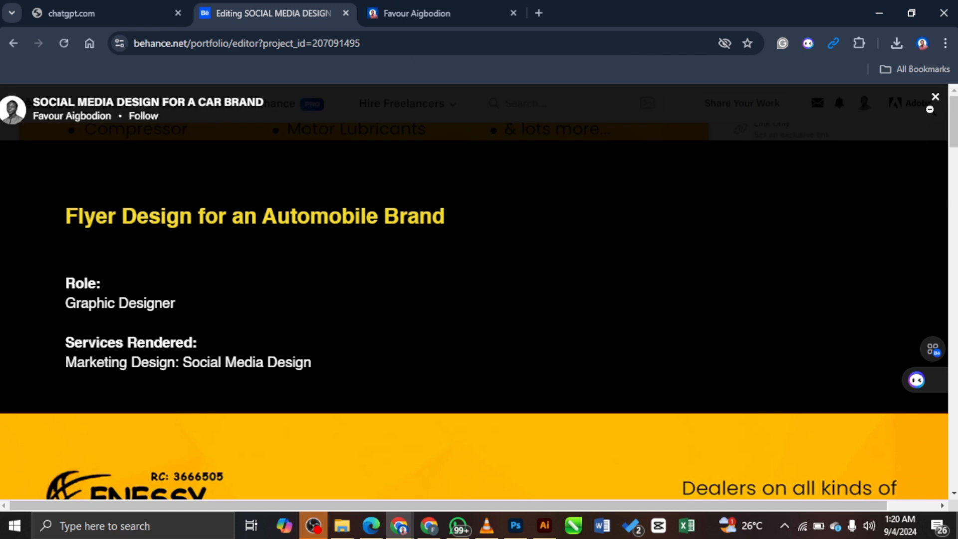
pyautogui.press('super+Left')
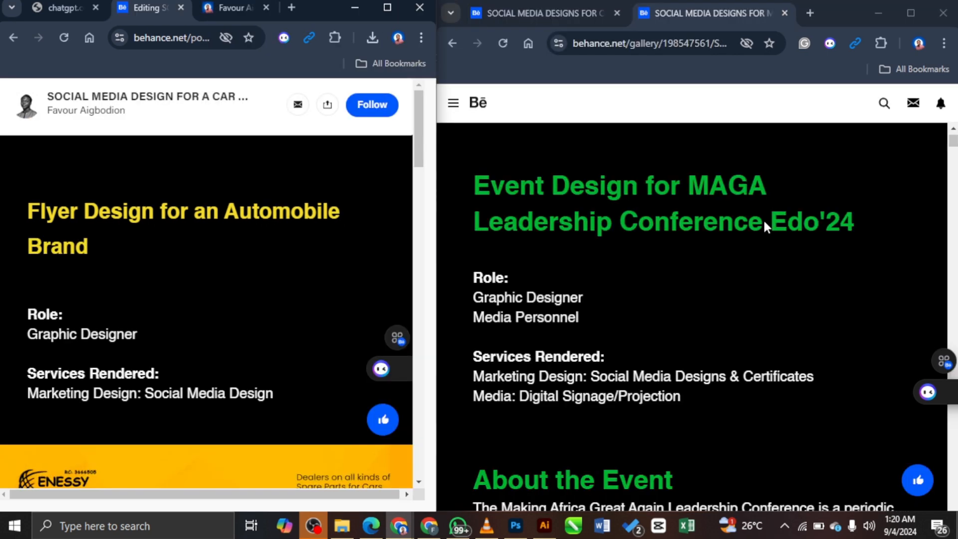
pyautogui.press('Escape')
pyautogui.scroll(8, 190, 290)
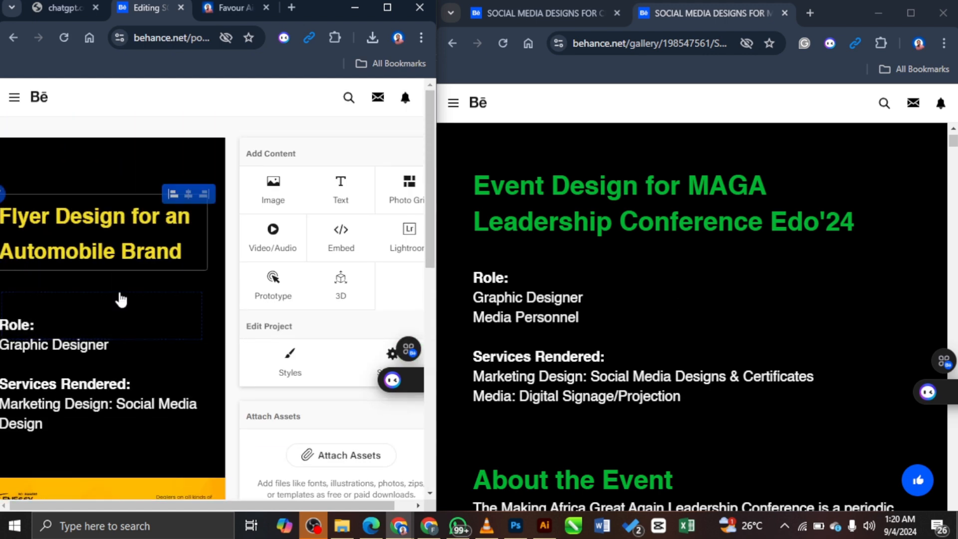
# Step: Change the 'Flyer Design for an Automobile Brand' title's font size from 30 to 35
pyautogui.moveTo(437, 278); pyautogui.dragTo(594, 280)
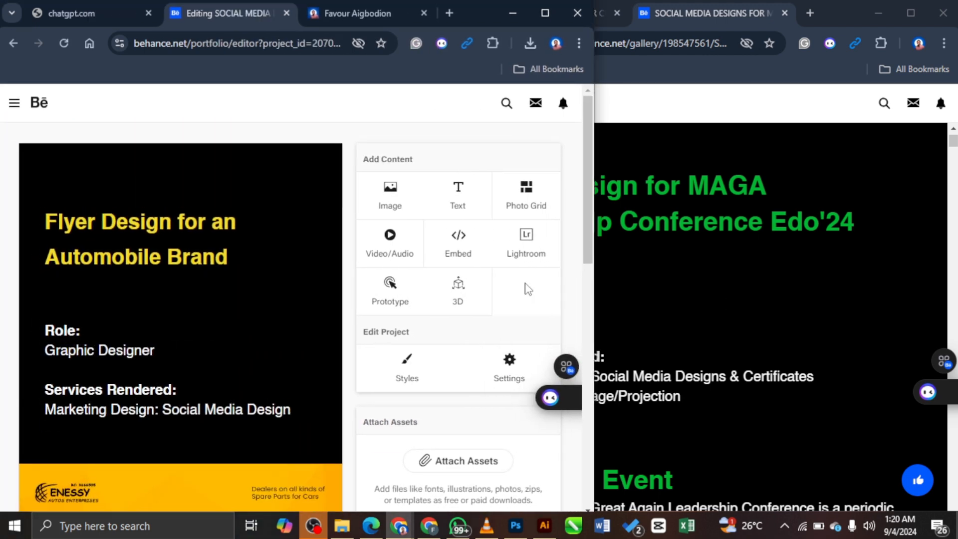
pyautogui.click(231, 255)
pyautogui.moveTo(231, 255); pyautogui.dragTo(44, 221)
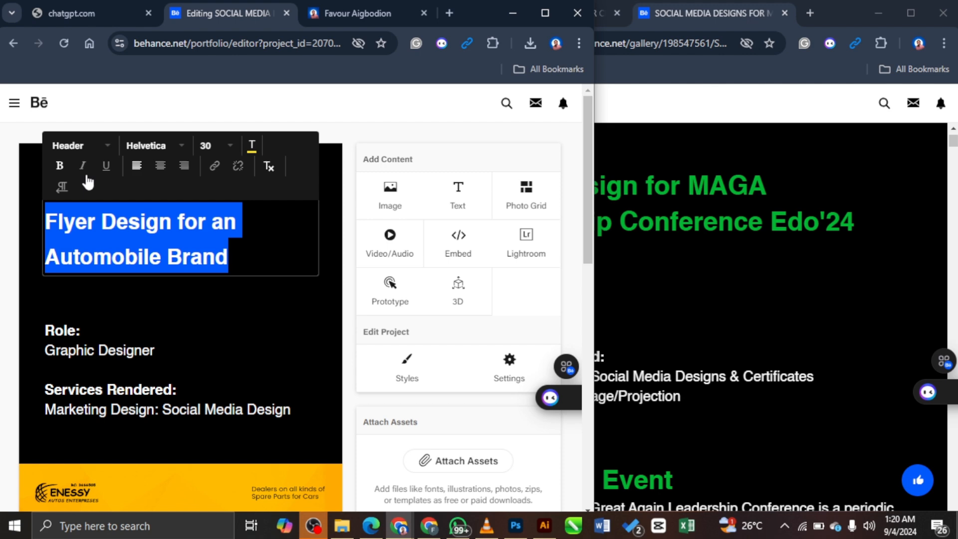
pyautogui.click(234, 146)
pyautogui.scroll(-5, 238, 274)
pyautogui.scroll(-8, 245, 298)
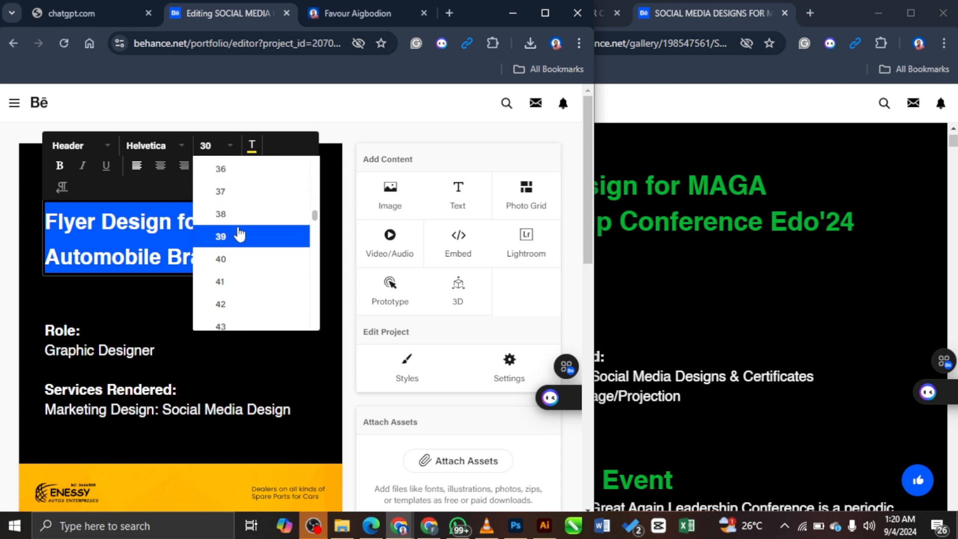
pyautogui.scroll(6, 249, 267)
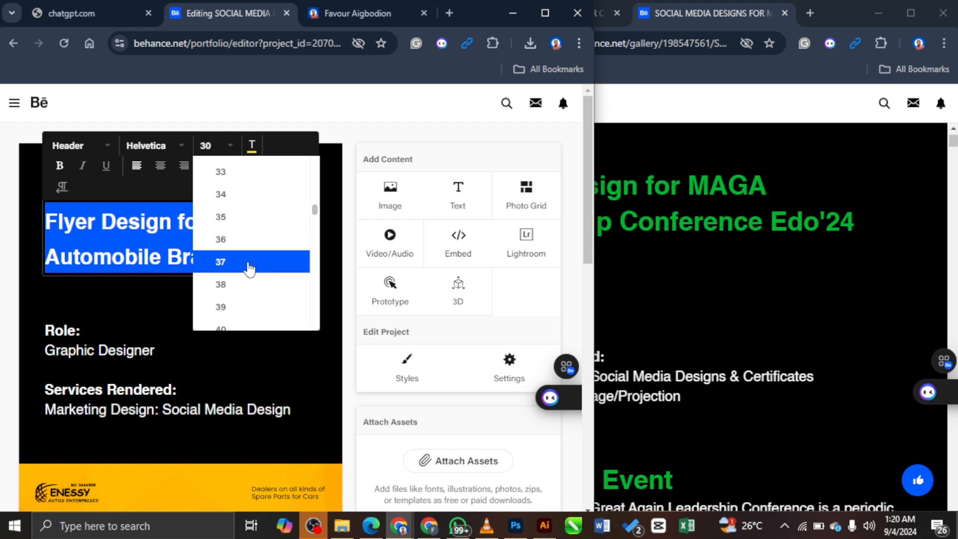
pyautogui.click(250, 283)
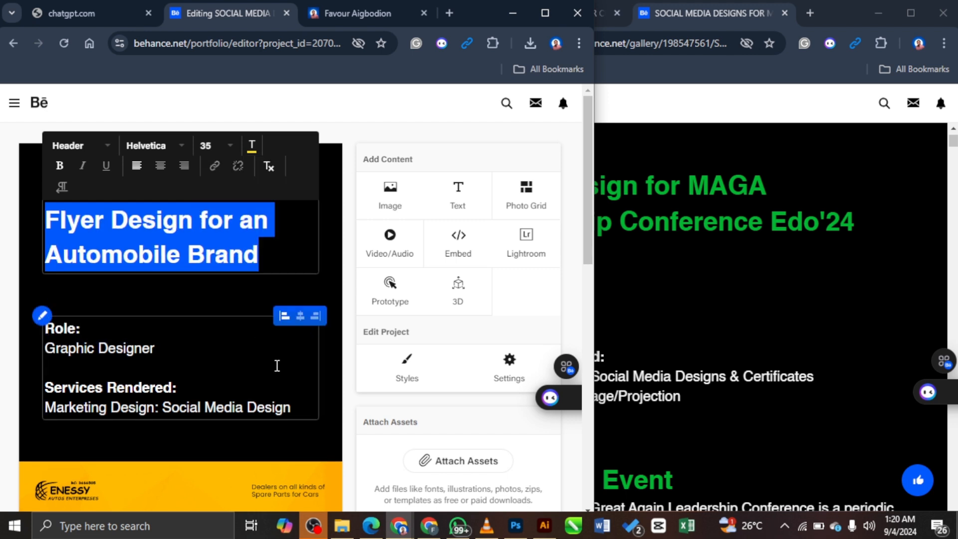
pyautogui.scroll(-2, 172, 354)
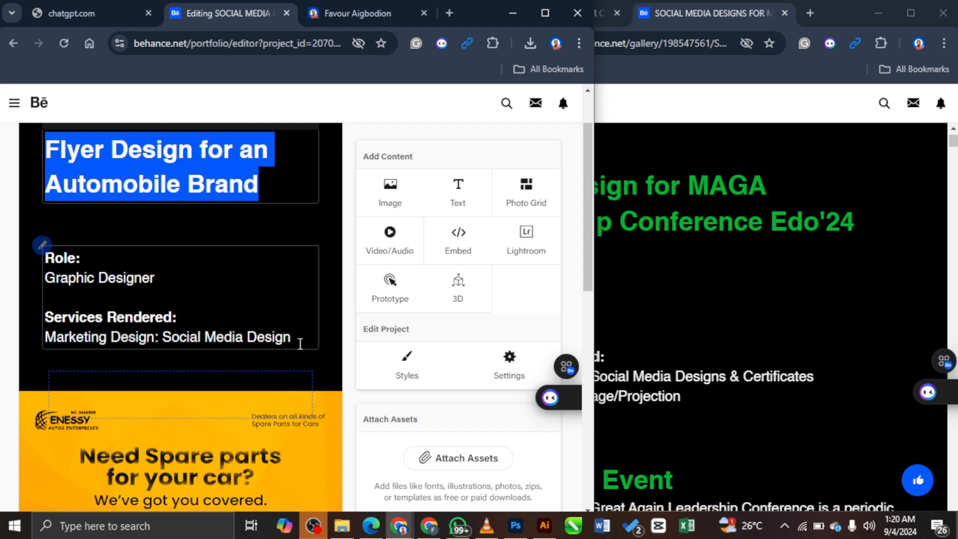
pyautogui.click(830, 341)
pyautogui.scroll(-4, 686, 373)
pyautogui.scroll(-2, 567, 357)
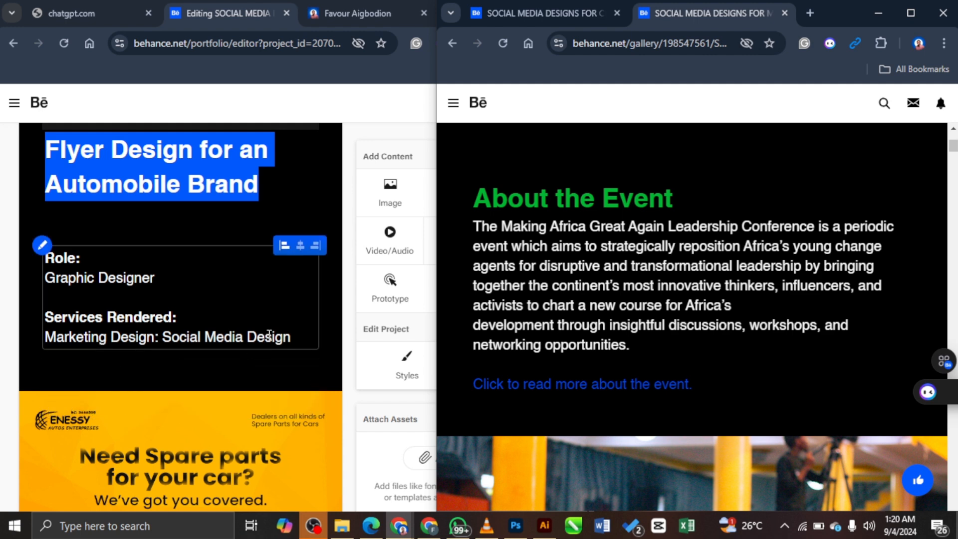
# Step: Start a new text block with a white 'Client Pain point:' heading
pyautogui.click(130, 377)
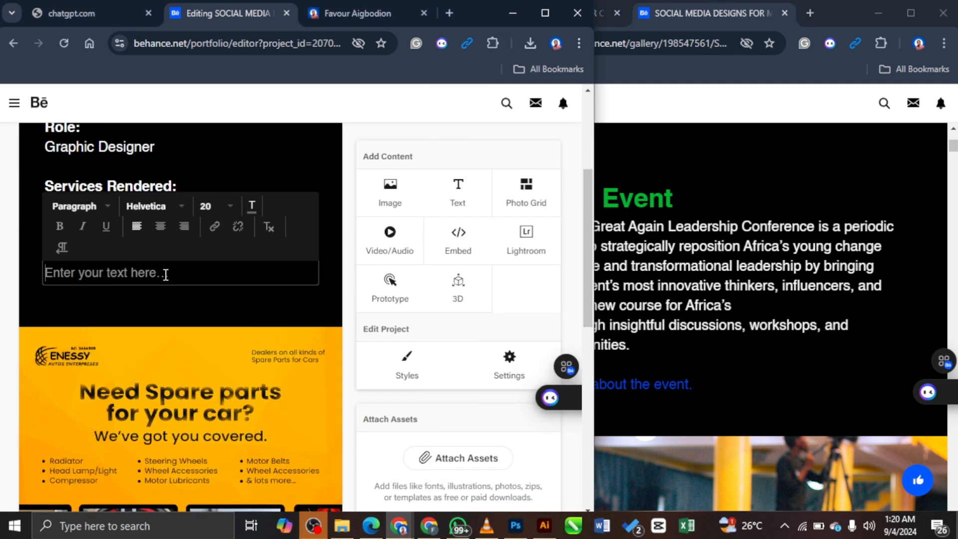
pyautogui.write('My client')
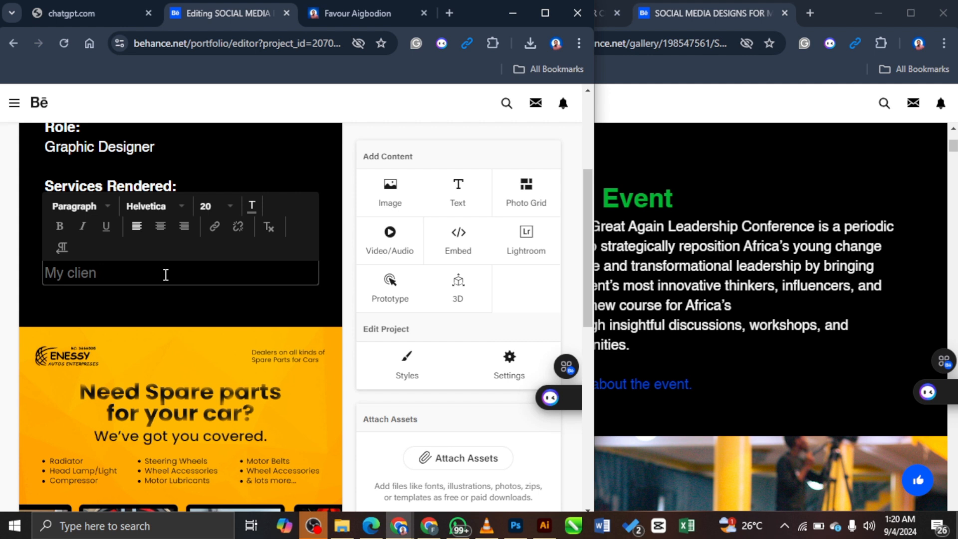
pyautogui.press('BackSpace')
pyautogui.press('BackSpace')
pyautogui.press('BackSpace')
pyautogui.press('BackSpace')
pyautogui.press('BackSpace')
pyautogui.press('BackSpace')
pyautogui.press('BackSpace')
pyautogui.press('BackSpace')
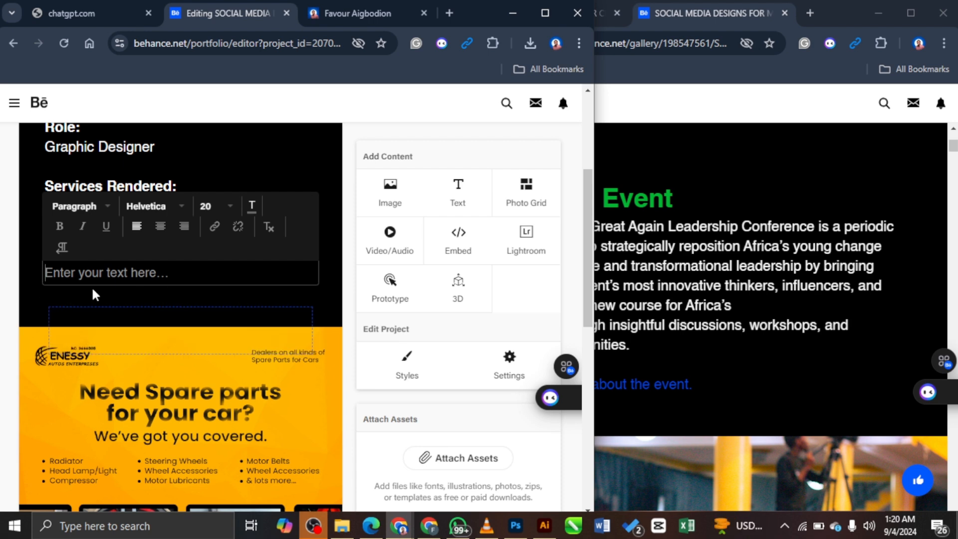
pyautogui.write('Client Painpoint:')
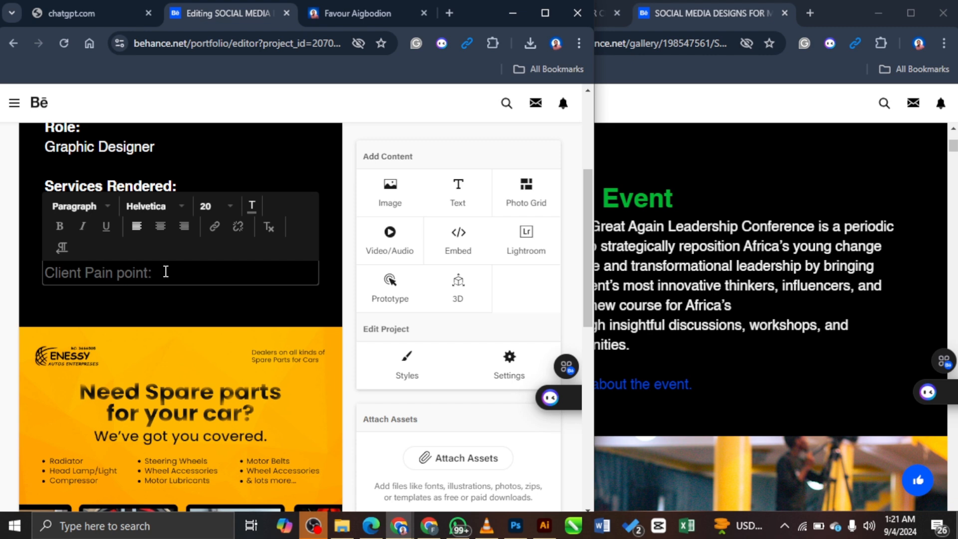
pyautogui.tripleClick(166, 271)
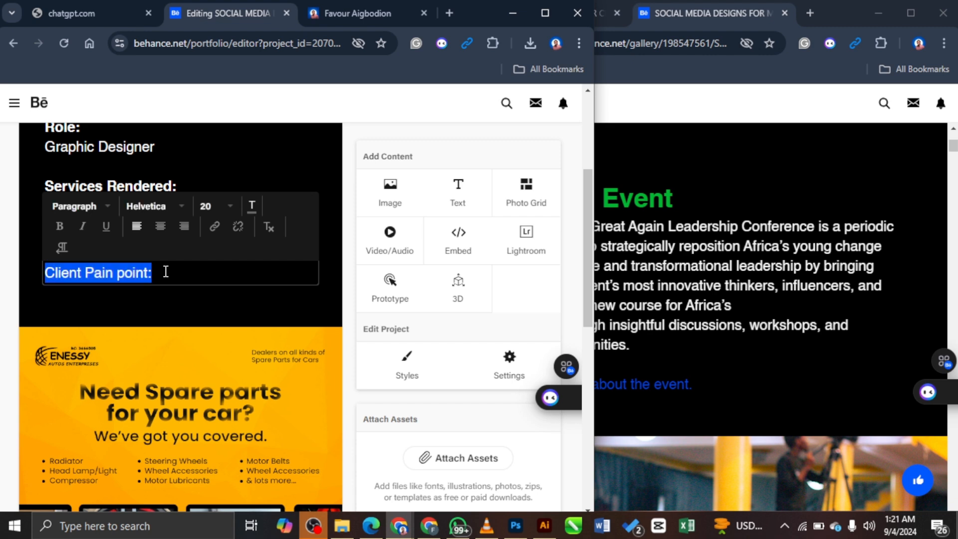
pyautogui.click(254, 205)
pyautogui.click(274, 256)
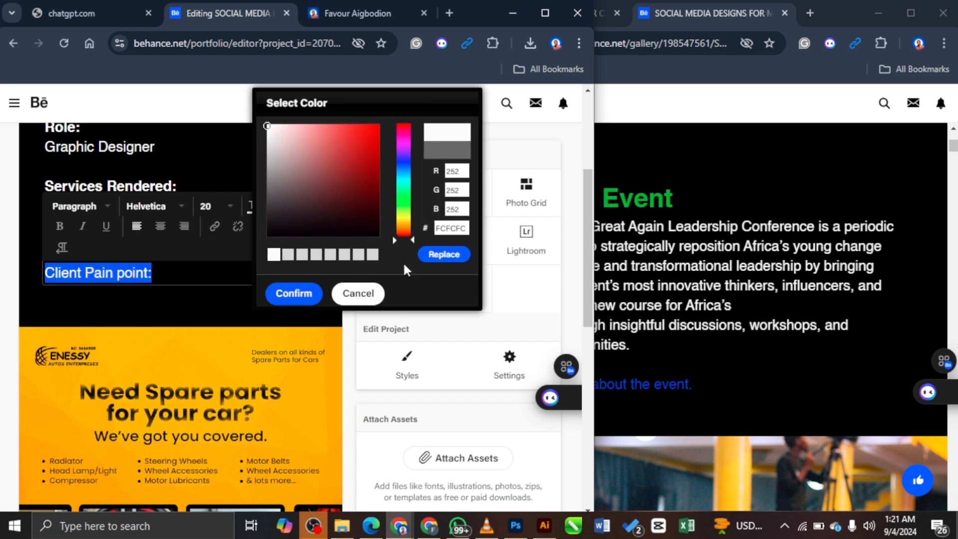
pyautogui.click(424, 260)
# Step: Add 'Low sales and no means of publicity on online media' and a 'The Solution:' heading
pyautogui.click(176, 283)
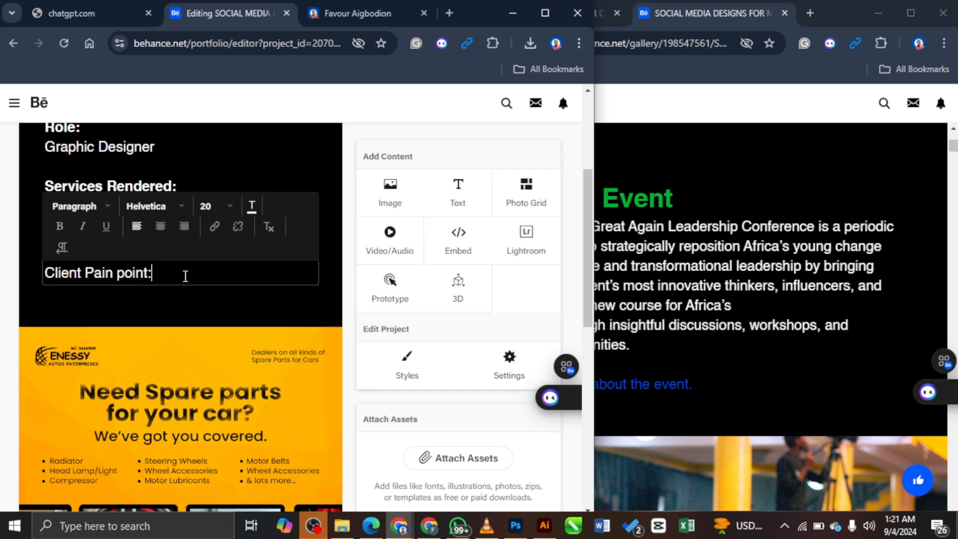
pyautogui.press('Return')
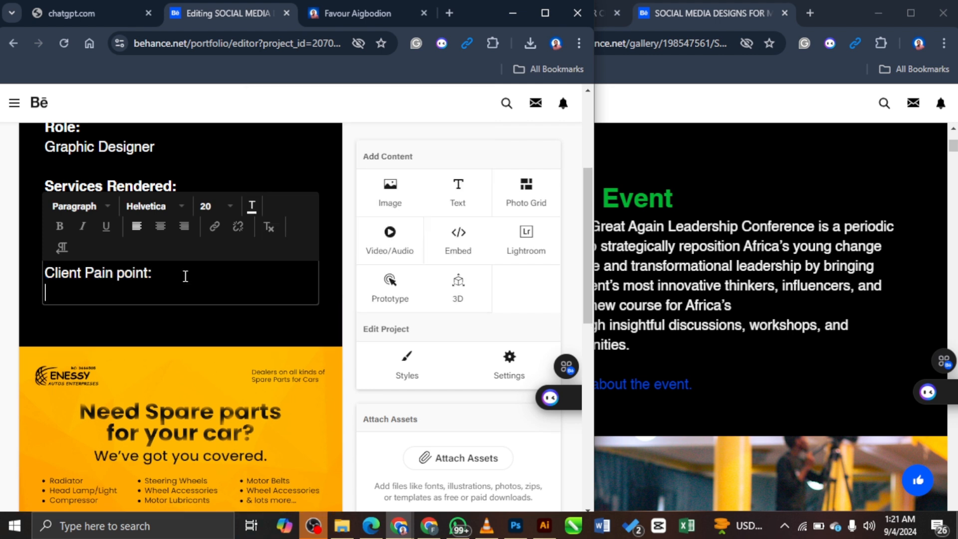
pyautogui.write('He ')
pyautogui.write('Low sales')
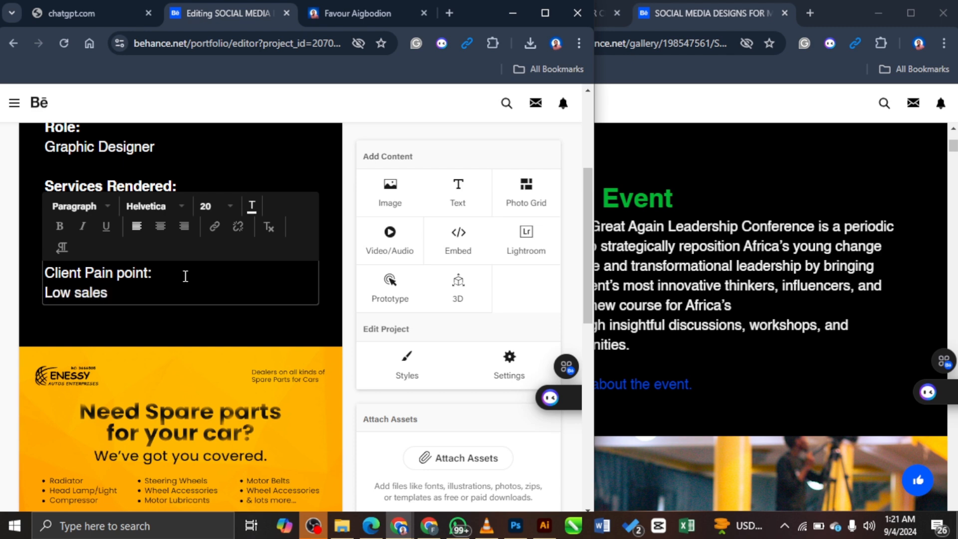
pyautogui.write(' and no means o')
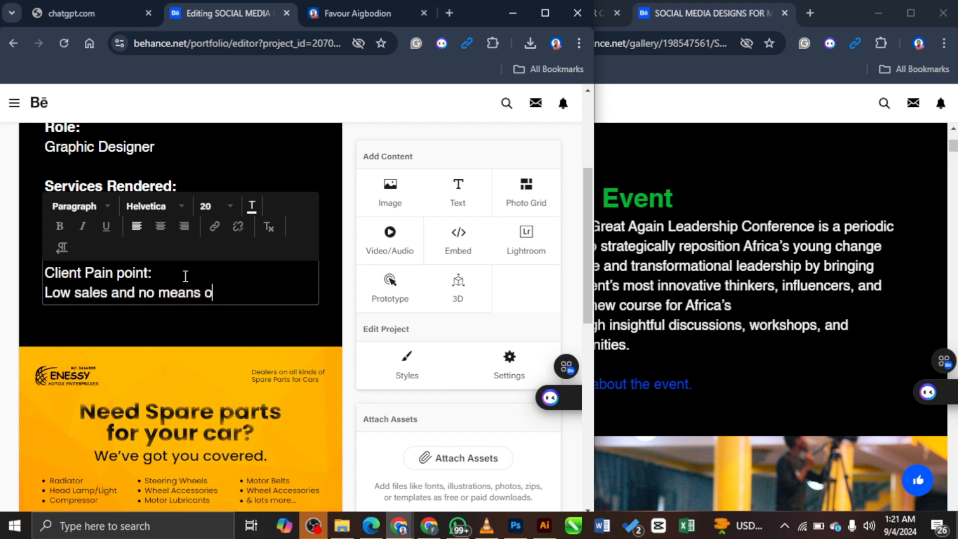
pyautogui.write('f publicity')
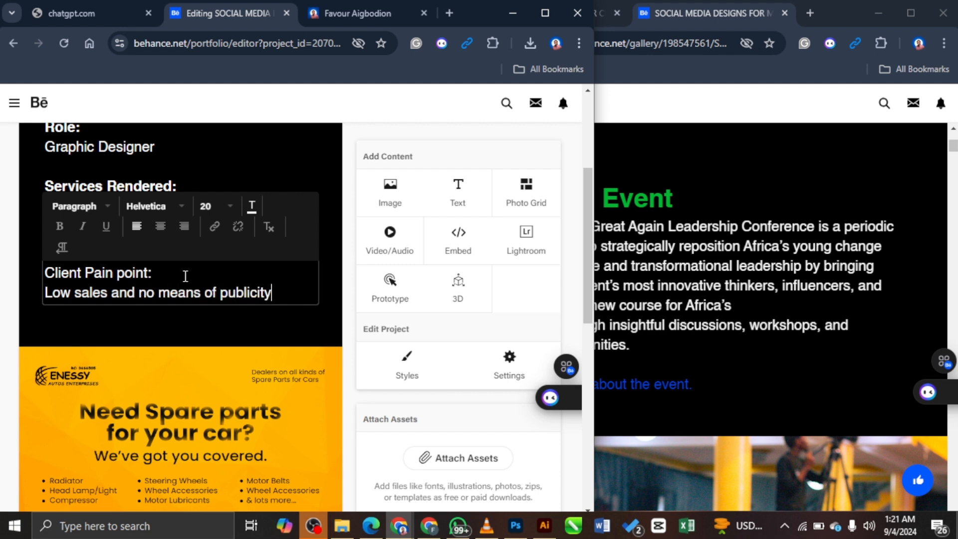
pyautogui.write(' on online')
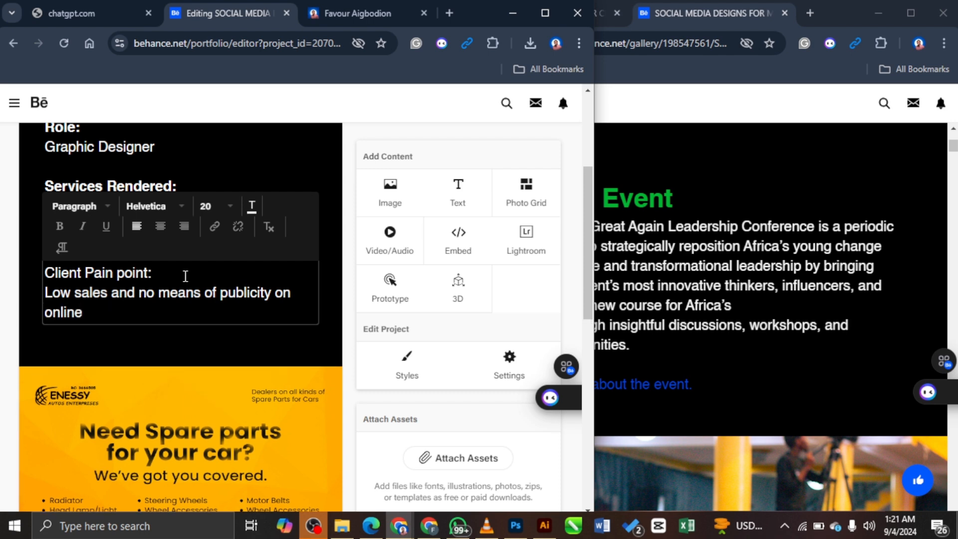
pyautogui.write(' media.')
pyautogui.press('Return')
pyautogui.press('Return')
pyautogui.write('The S')
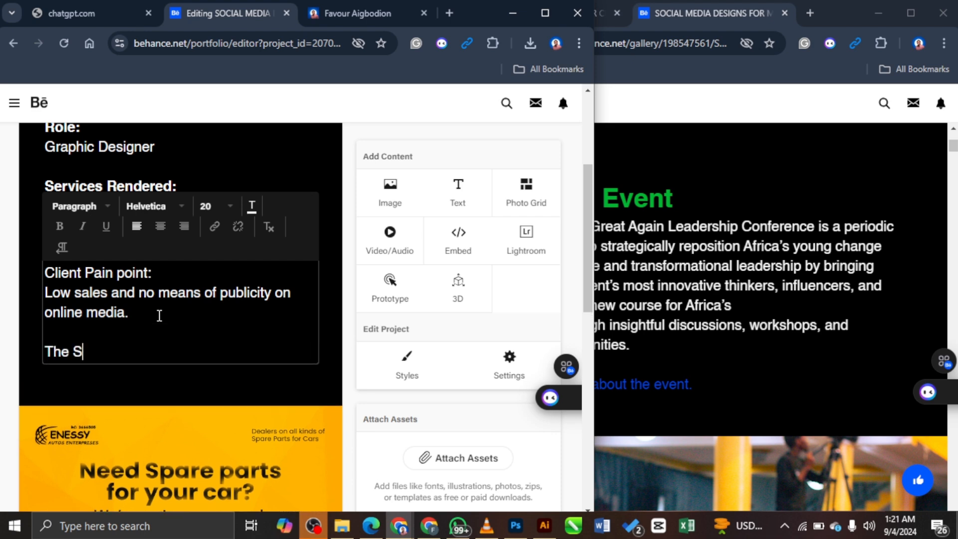
pyautogui.write('olution;')
pyautogui.press('Return')
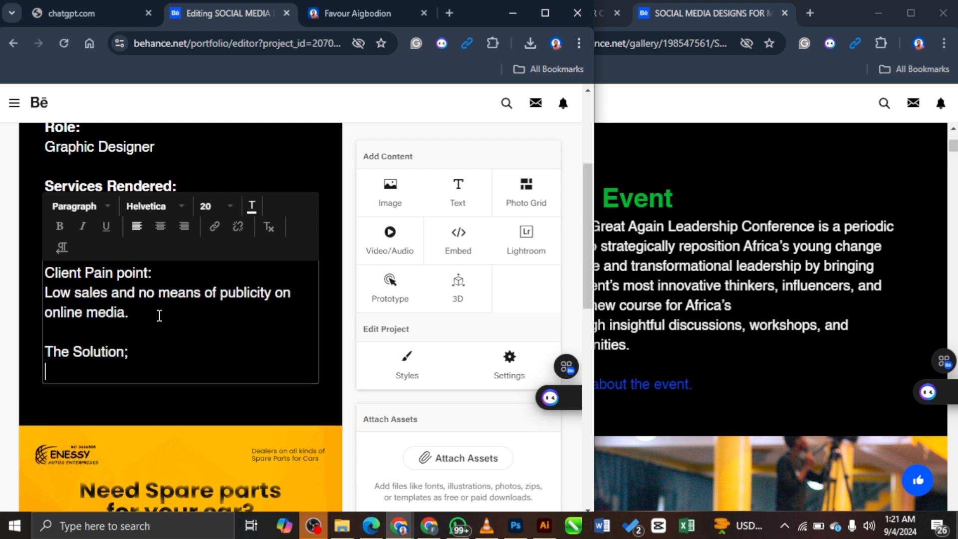
# Step: Bold the 'Client Pain point:' and 'The Solution:' headings
pyautogui.click(153, 355)
pyautogui.moveTo(161, 273); pyautogui.dragTo(41, 275)
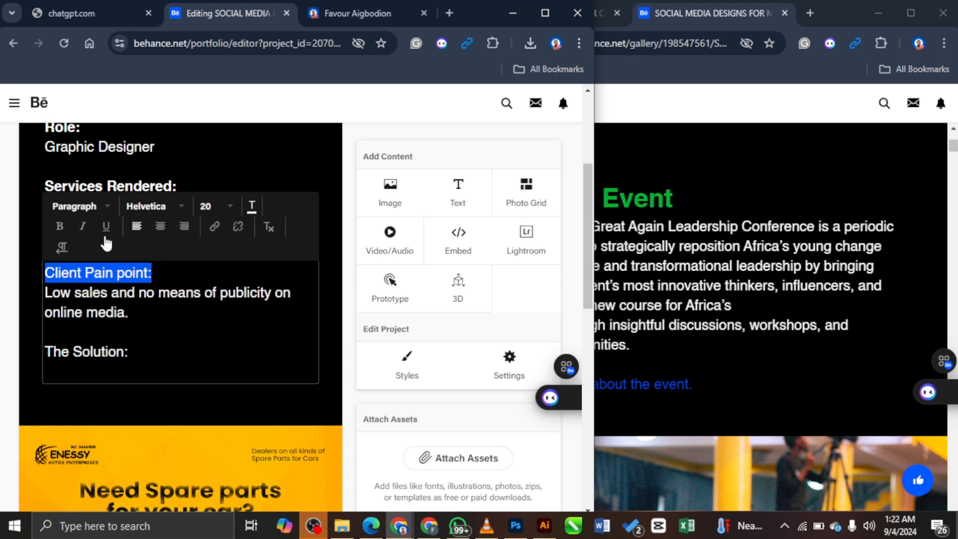
pyautogui.click(60, 226)
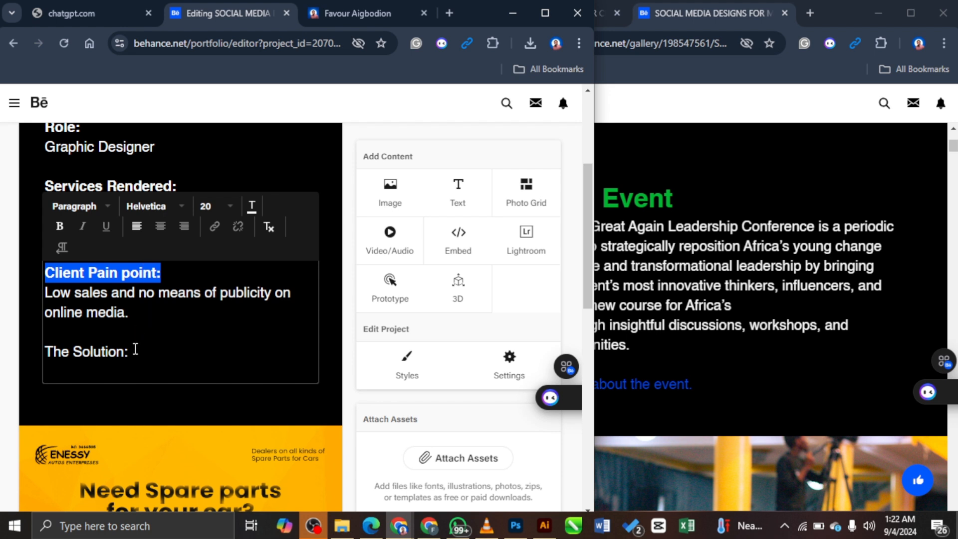
pyautogui.moveTo(135, 351); pyautogui.dragTo(40, 344)
pyautogui.click(60, 226)
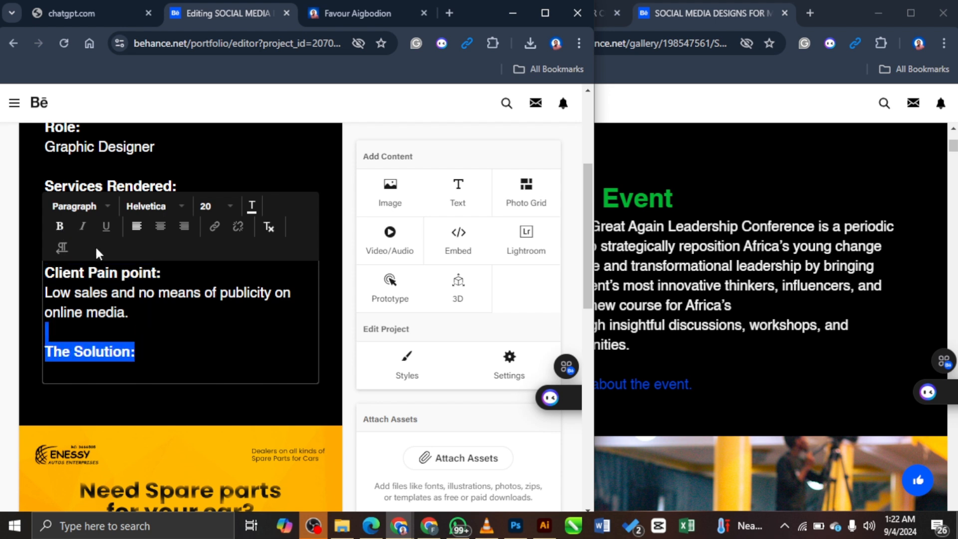
pyautogui.click(66, 371)
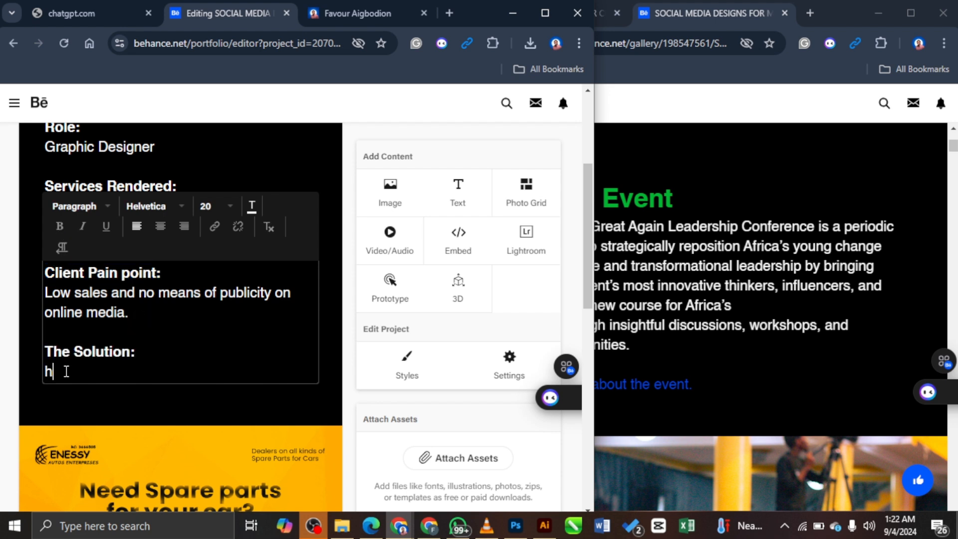
# Step: Scroll through the reference project's write-up, then return below The Solution heading
pyautogui.click(846, 341)
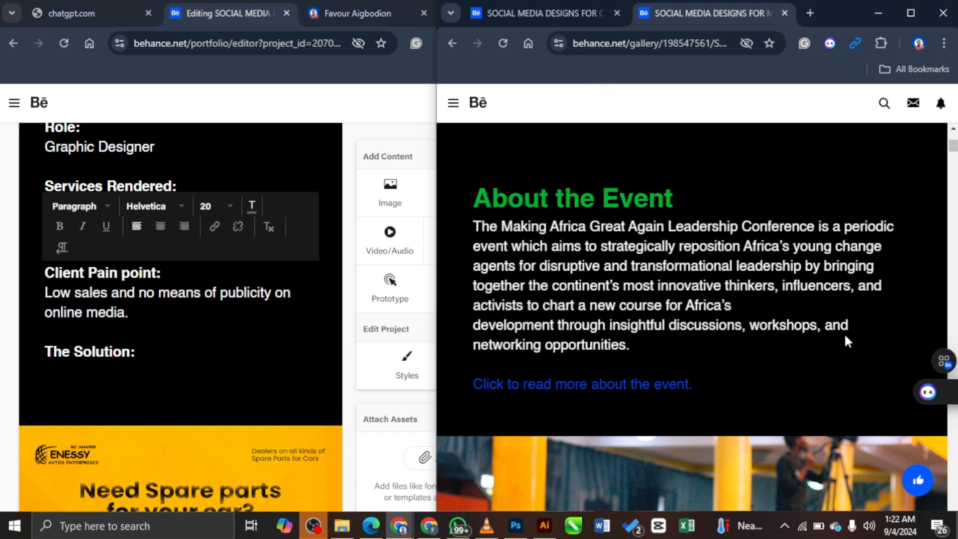
pyautogui.scroll(-1, 860, 299)
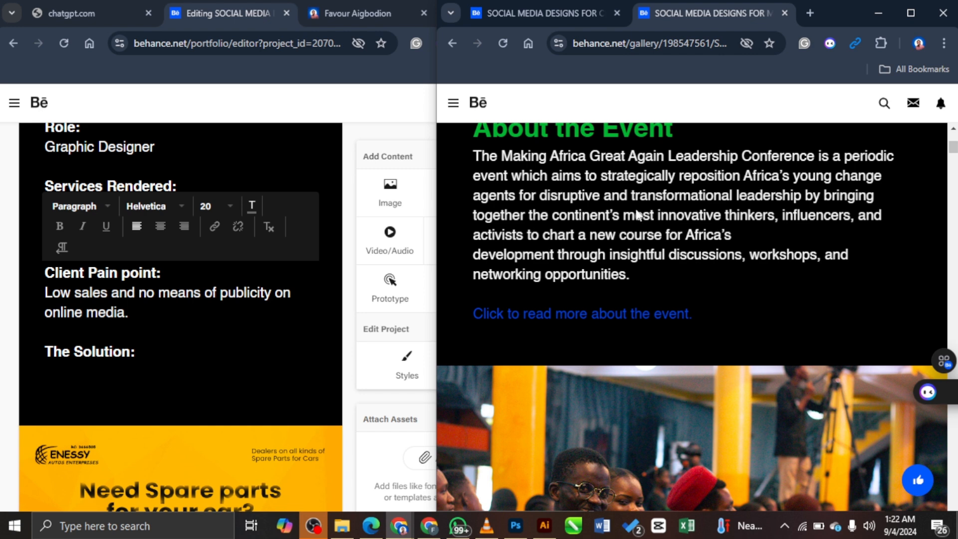
pyautogui.scroll(1, 705, 226)
pyautogui.scroll(-2, 848, 250)
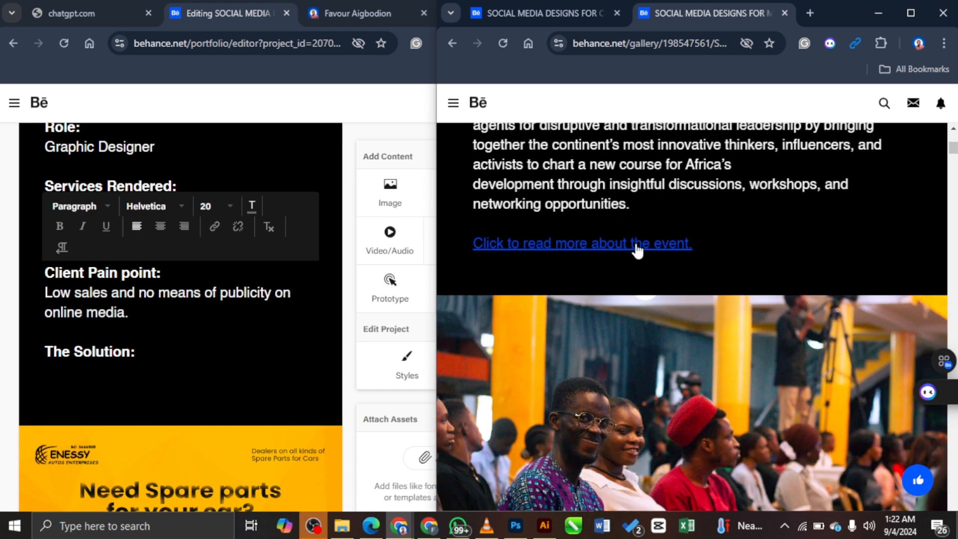
pyautogui.scroll(-3, 848, 240)
pyautogui.scroll(2, 885, 237)
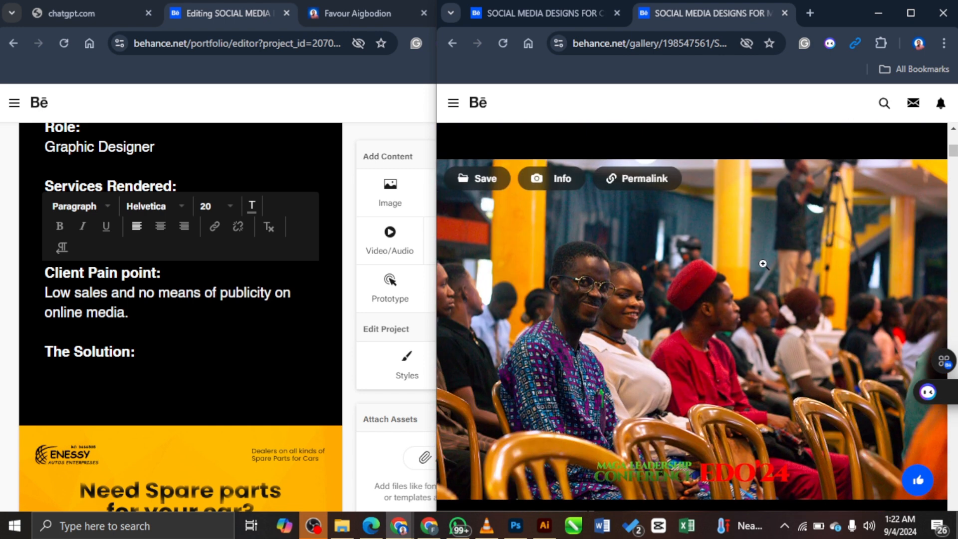
pyautogui.click(73, 374)
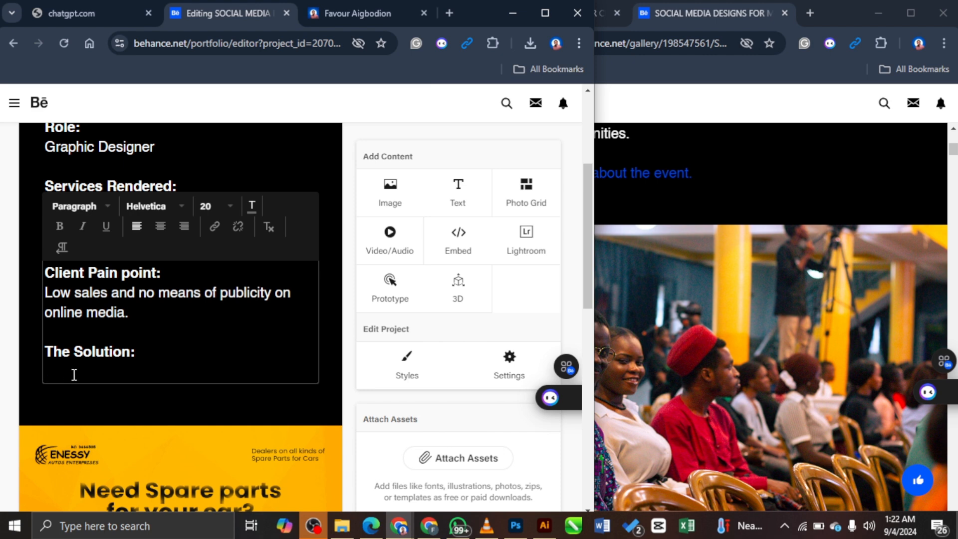
# Step: Type 'I curated content based on my research on similar businesses and his kind of audience after a discovery call'
pyautogui.write('I curated content')
pyautogui.scroll(-5, 211, 329)
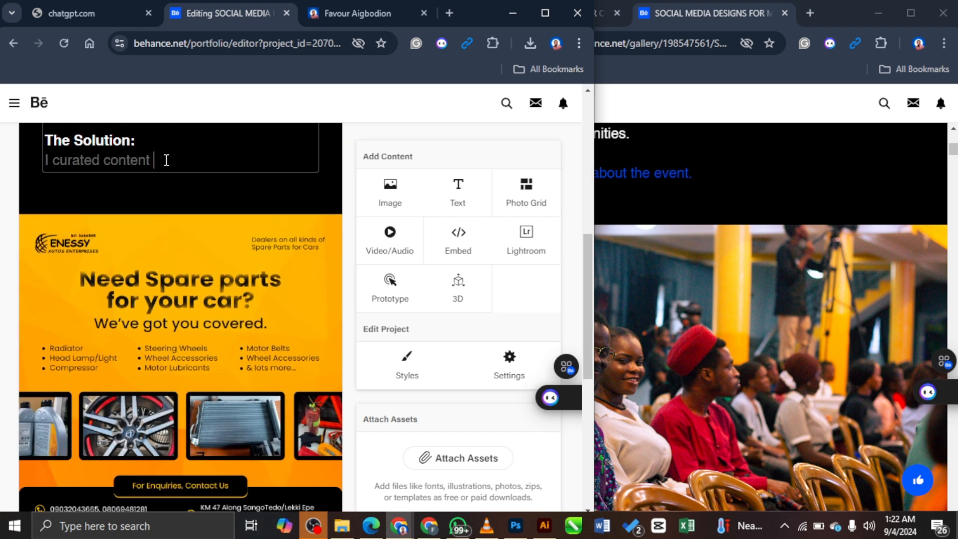
pyautogui.write('based on my research o the')
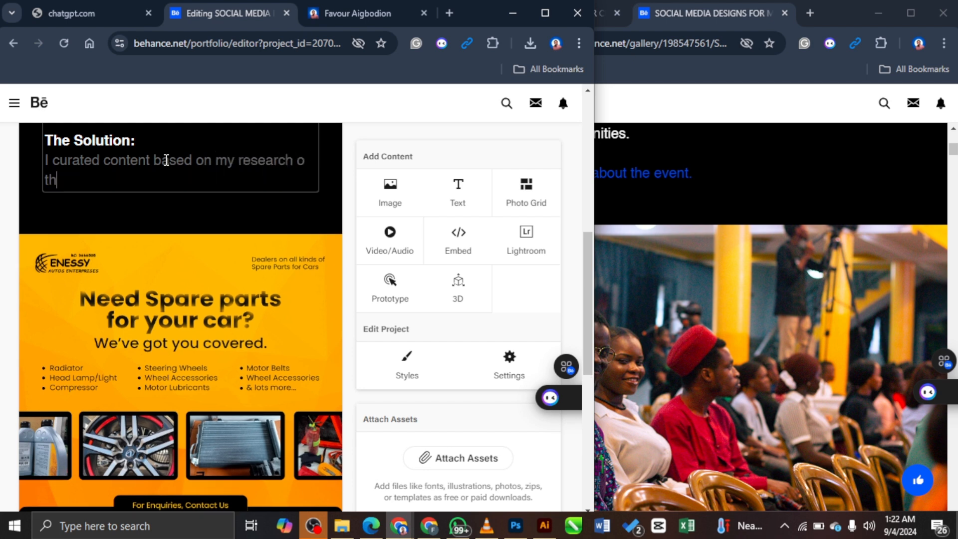
pyautogui.press('BackSpace')
pyautogui.press('BackSpace')
pyautogui.press('BackSpace')
pyautogui.write('similar businesses and ')
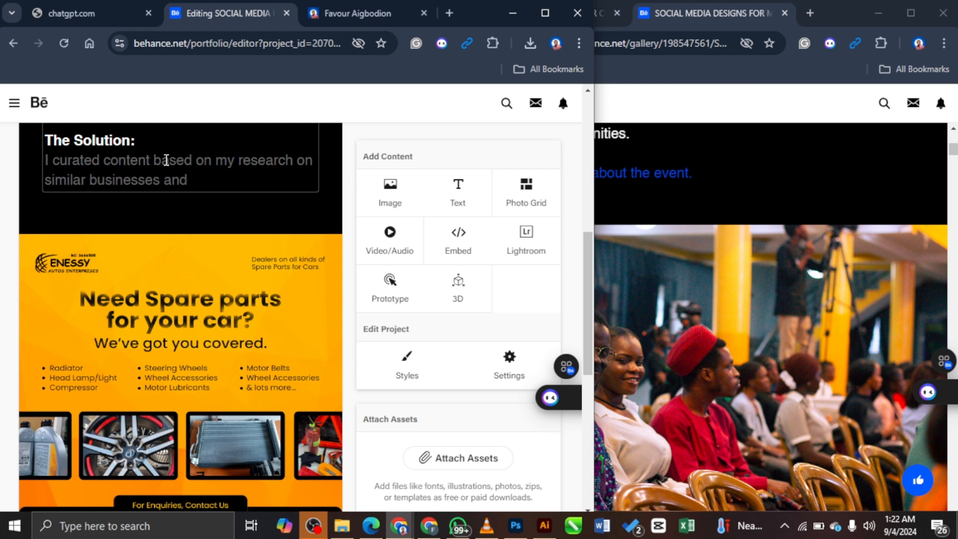
pyautogui.write('his kind of audience after a dis')
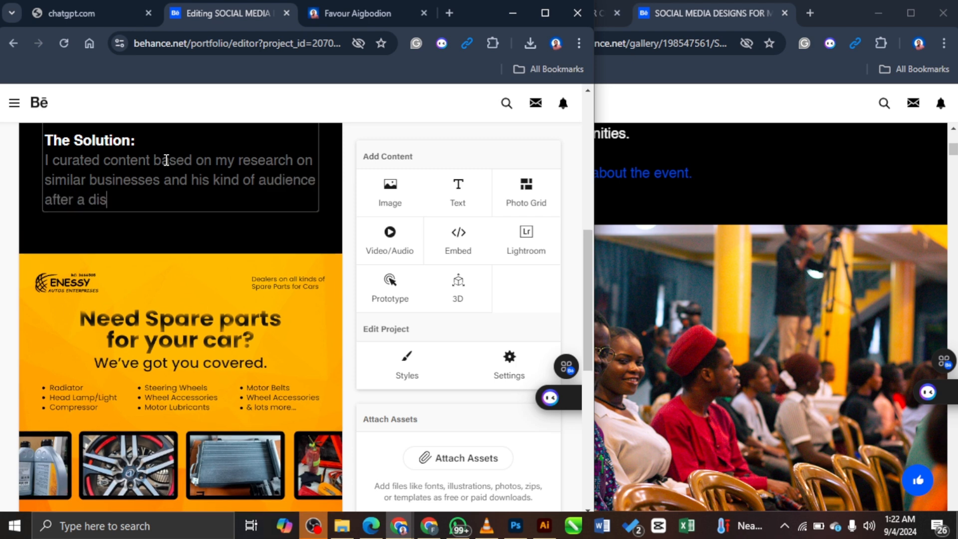
pyautogui.write('covery call.')
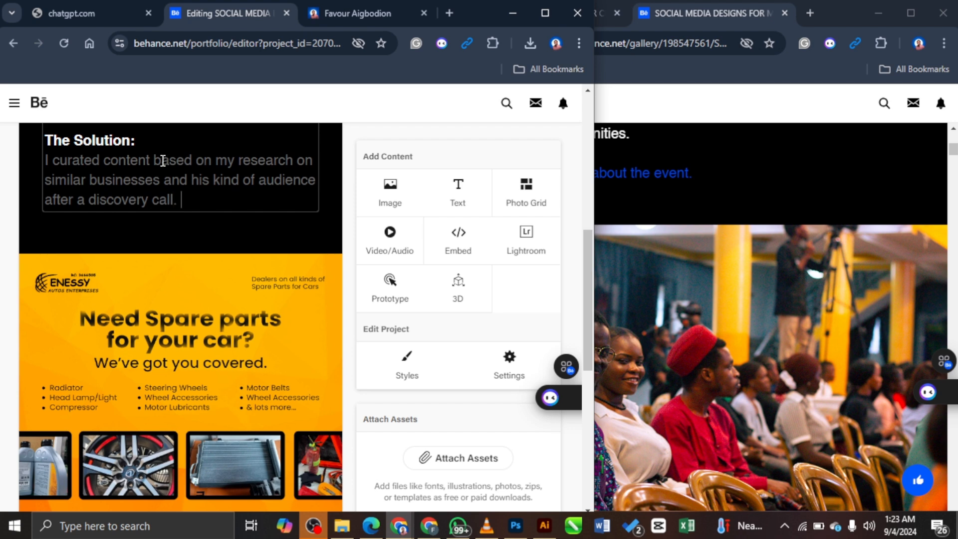
pyautogui.scroll(4, 166, 160)
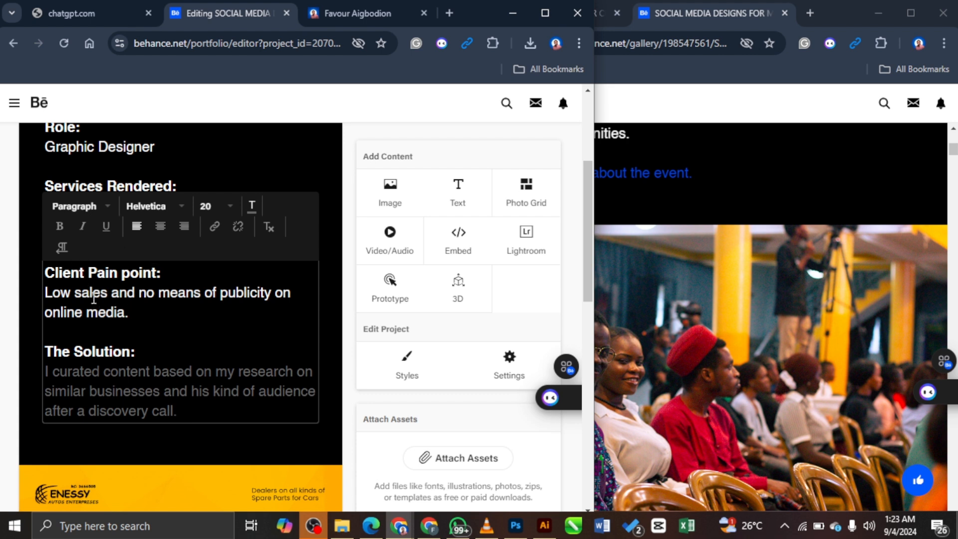
# Step: Colour the Solution paragraph white
pyautogui.click(321, 175)
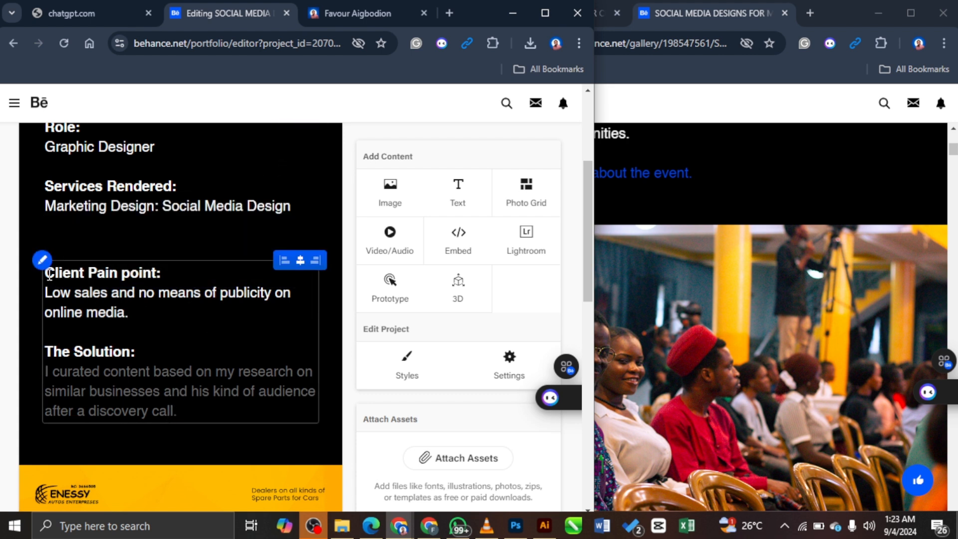
pyautogui.moveTo(182, 420); pyautogui.dragTo(34, 367)
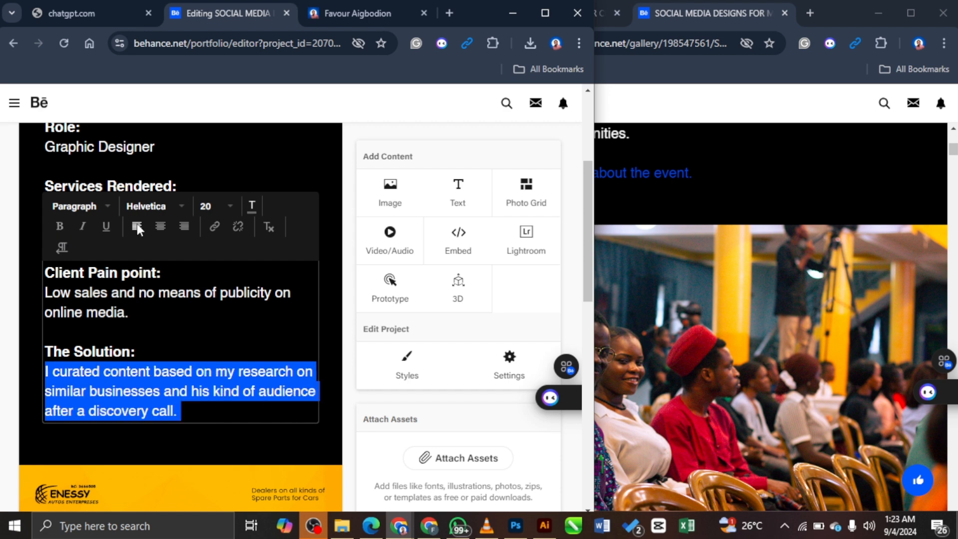
pyautogui.click(251, 206)
pyautogui.click(274, 258)
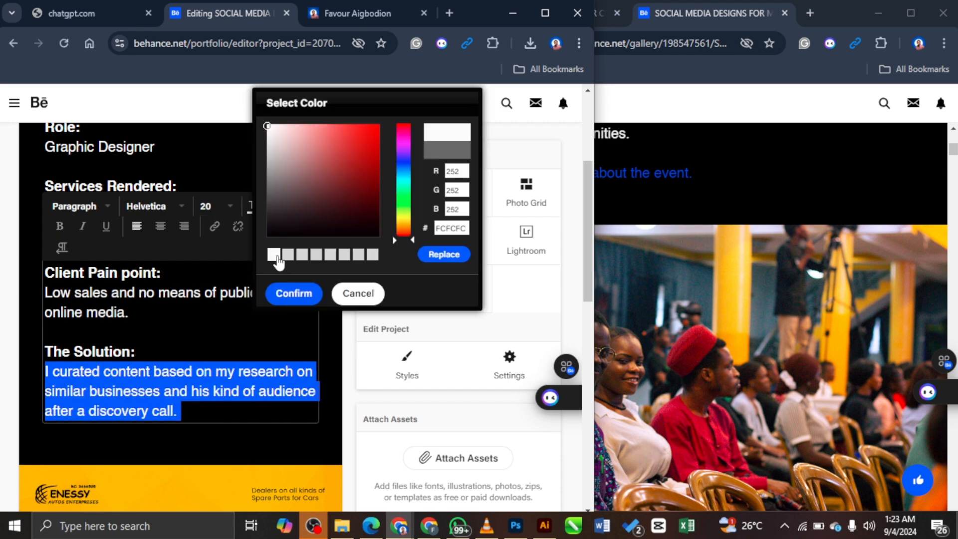
pyautogui.click(444, 256)
pyautogui.click(187, 332)
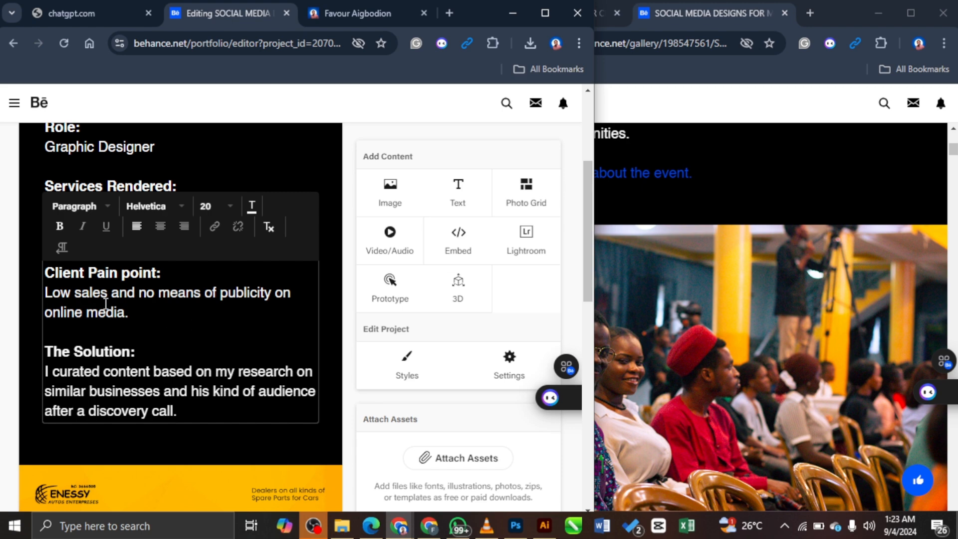
# Step: Finish editing the text block and scroll through the project to find the Client Pain point section
pyautogui.click(325, 290)
pyautogui.scroll(-3, 228, 330)
pyautogui.scroll(-5, 228, 331)
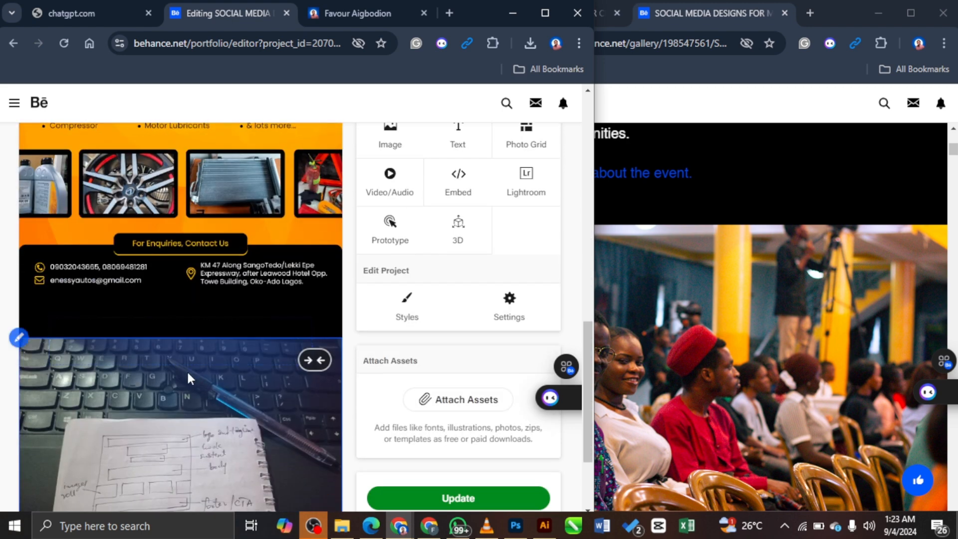
pyautogui.scroll(-2, 202, 399)
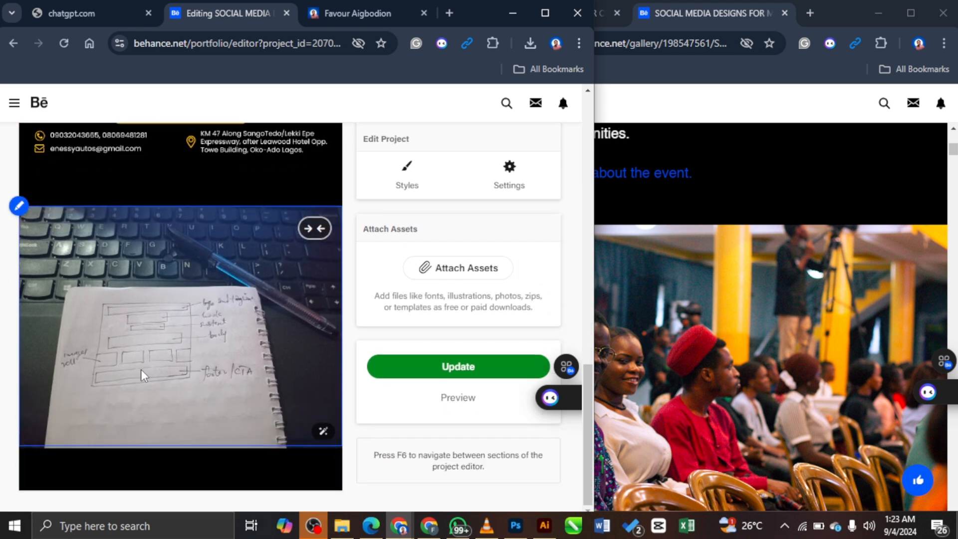
pyautogui.scroll(8, 144, 312)
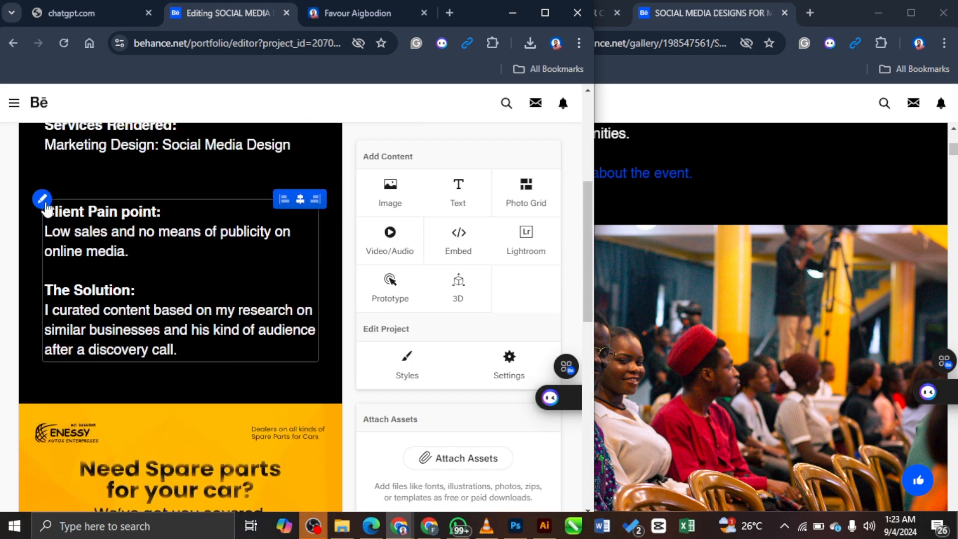
pyautogui.scroll(-3, 310, 275)
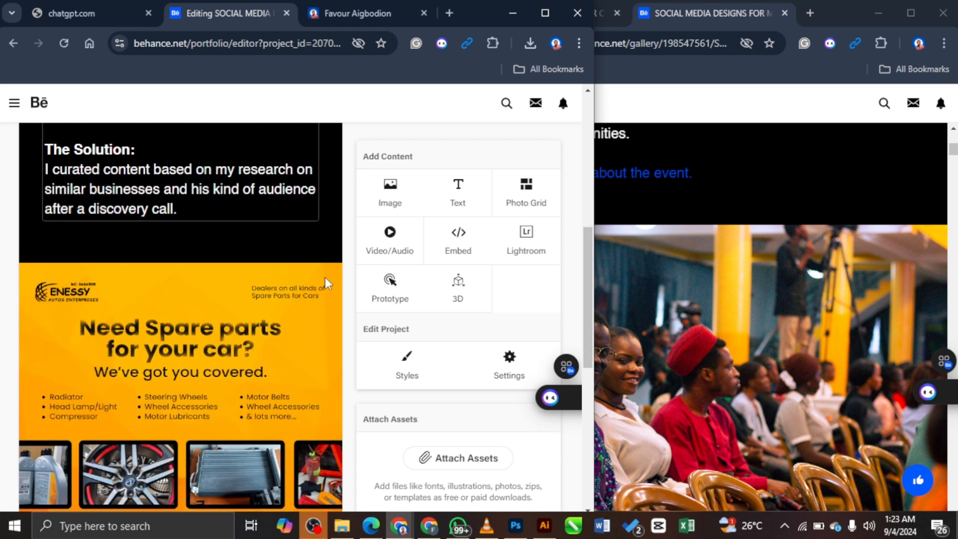
pyautogui.scroll(-5, 325, 283)
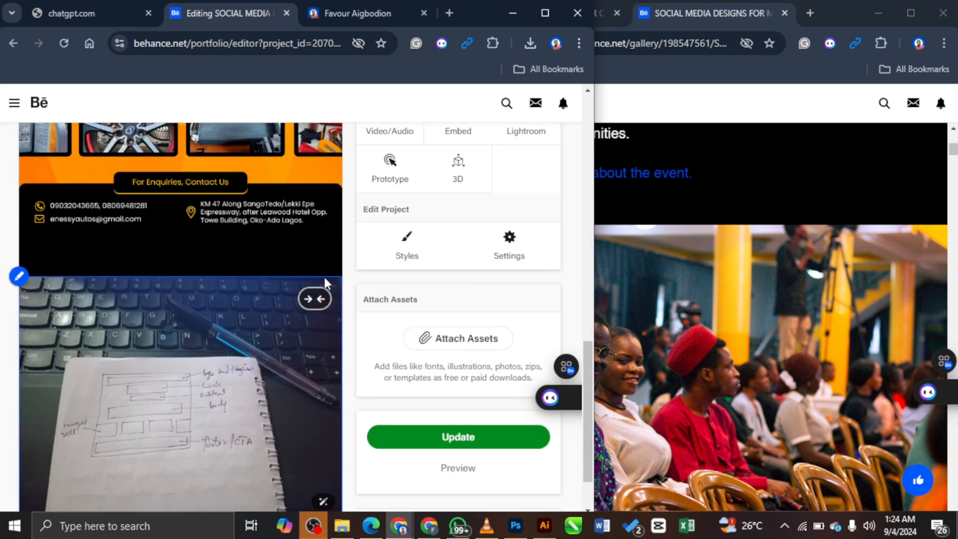
pyautogui.scroll(9, 324, 277)
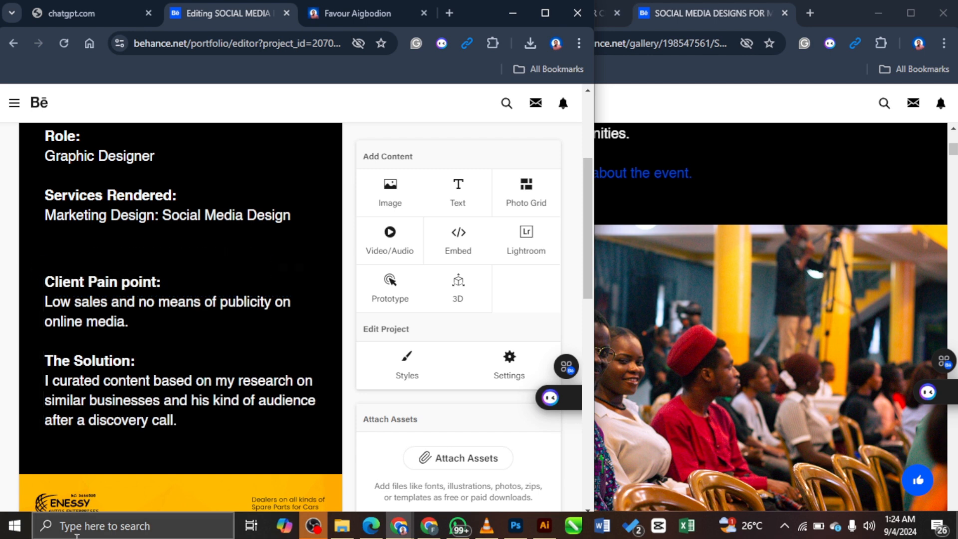
pyautogui.scroll(-4, 87, 294)
pyautogui.scroll(3, 87, 290)
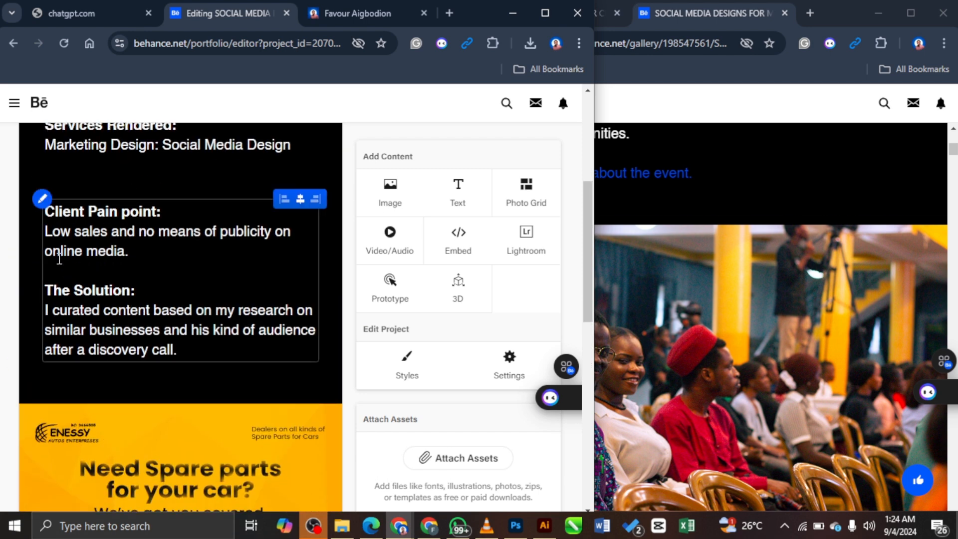
# Step: In Reorder Project, drag the Client Pain point and Solution text below the spare-parts flyer grid
pyautogui.click(44, 201)
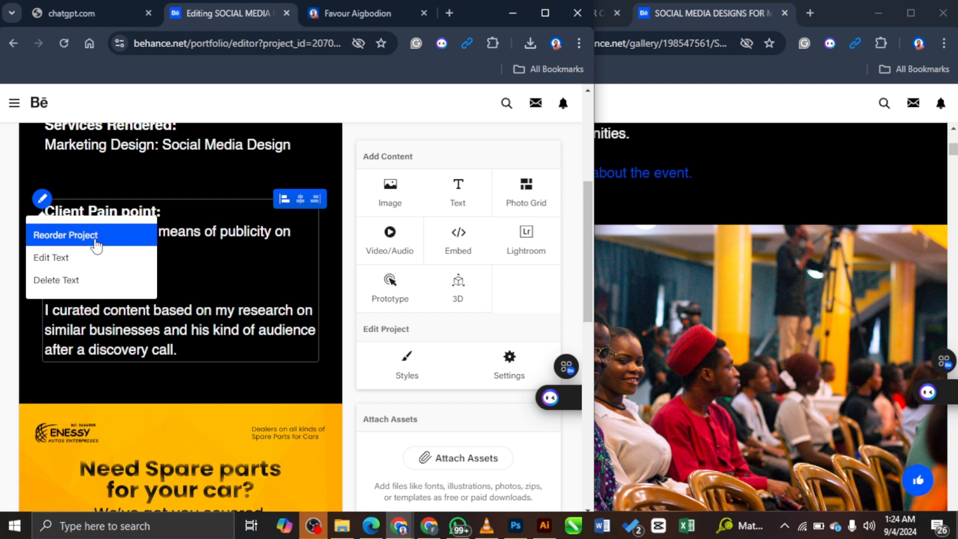
pyautogui.click(97, 245)
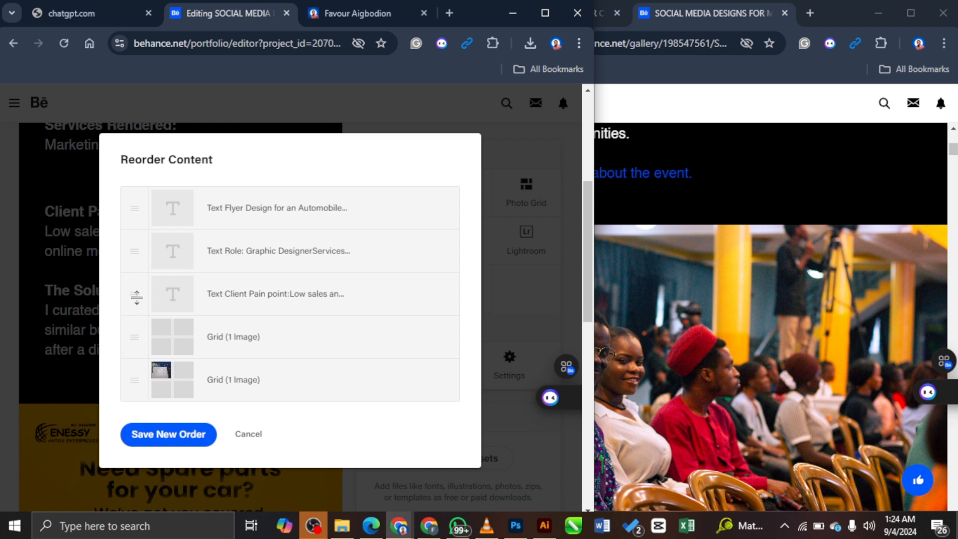
pyautogui.moveTo(136, 296); pyautogui.dragTo(169, 355)
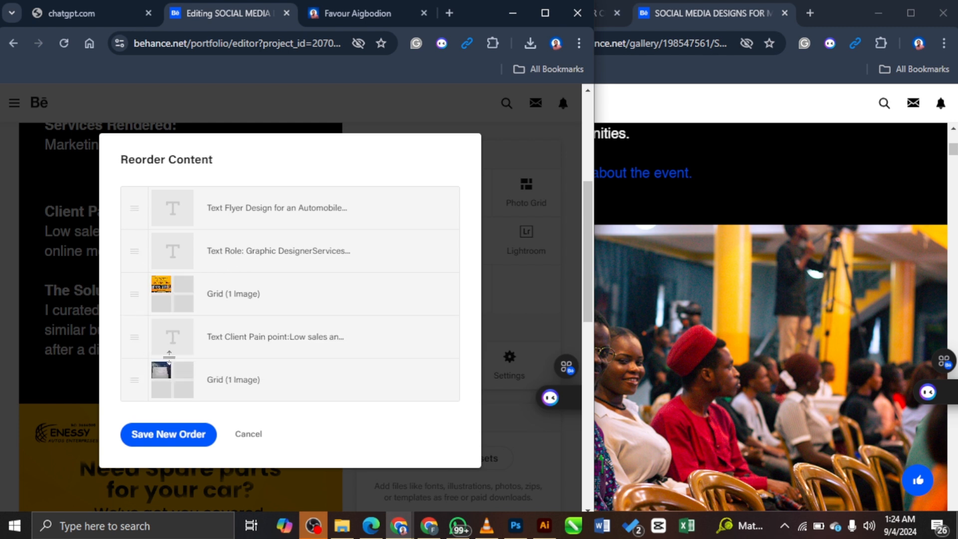
pyautogui.moveTo(126, 381)
pyautogui.mouseDown()
pyautogui.moveTo(130, 335)
pyautogui.moveTo(128, 379)
pyautogui.mouseUp()
# Step: Save the new content order and leave text editing on the block
pyautogui.click(171, 434)
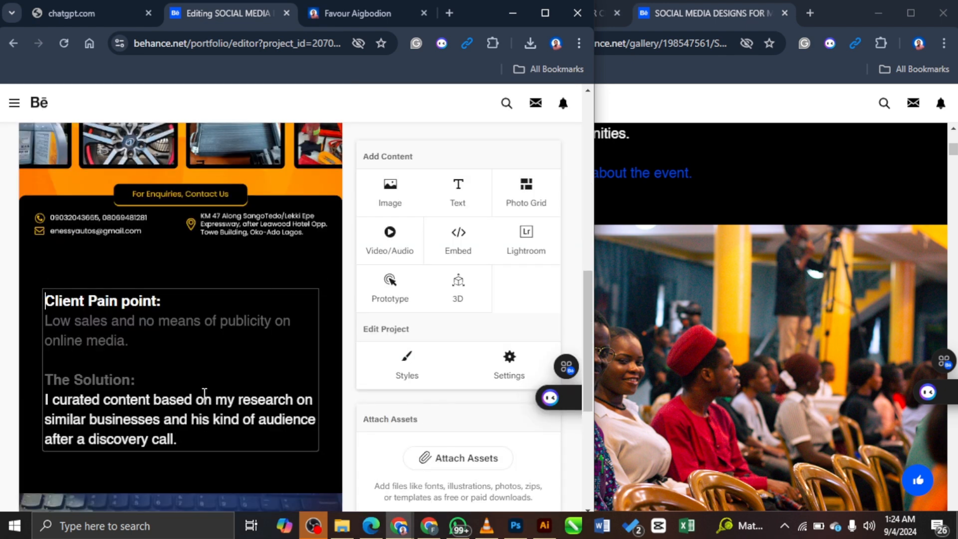
pyautogui.scroll(-2, 299, 319)
pyautogui.scroll(2, 304, 333)
pyautogui.click(327, 320)
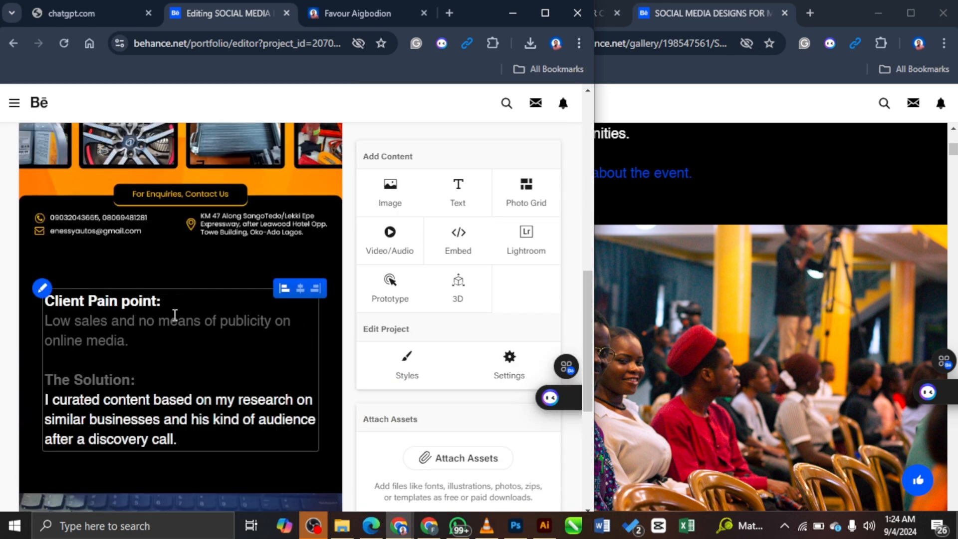
# Step: Insert a Subheader text box above Client Pain point, then abandon it empty
pyautogui.moveTo(100, 274)
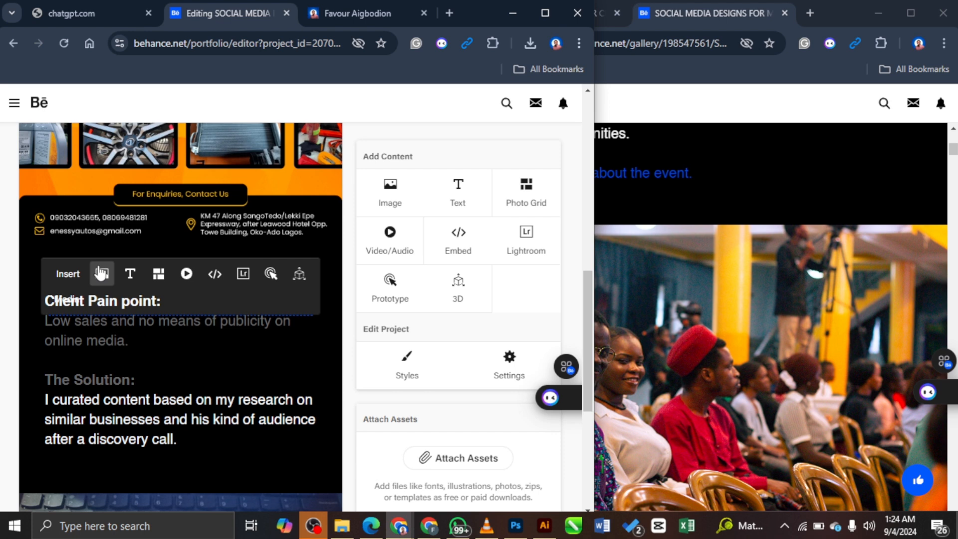
pyautogui.click(129, 275)
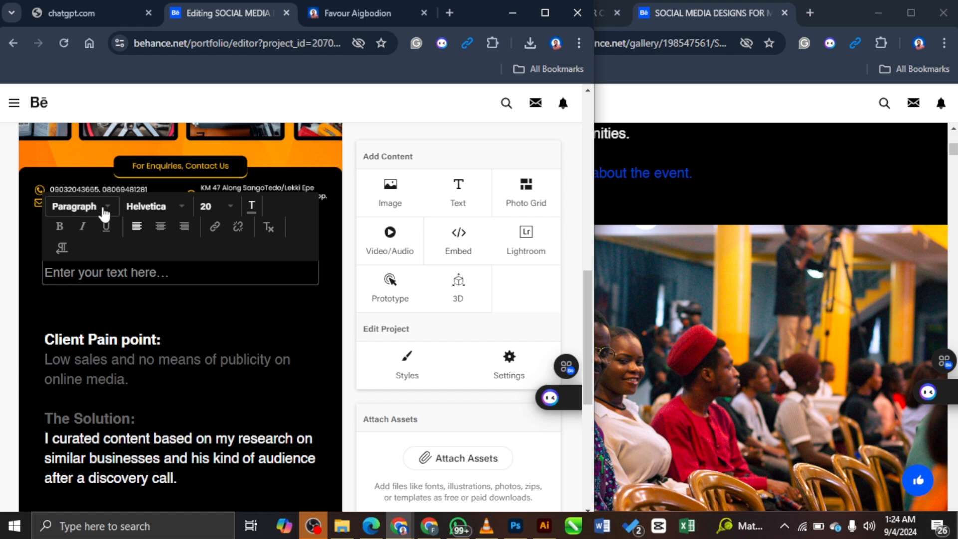
pyautogui.click(104, 212)
pyautogui.click(85, 252)
pyautogui.click(251, 206)
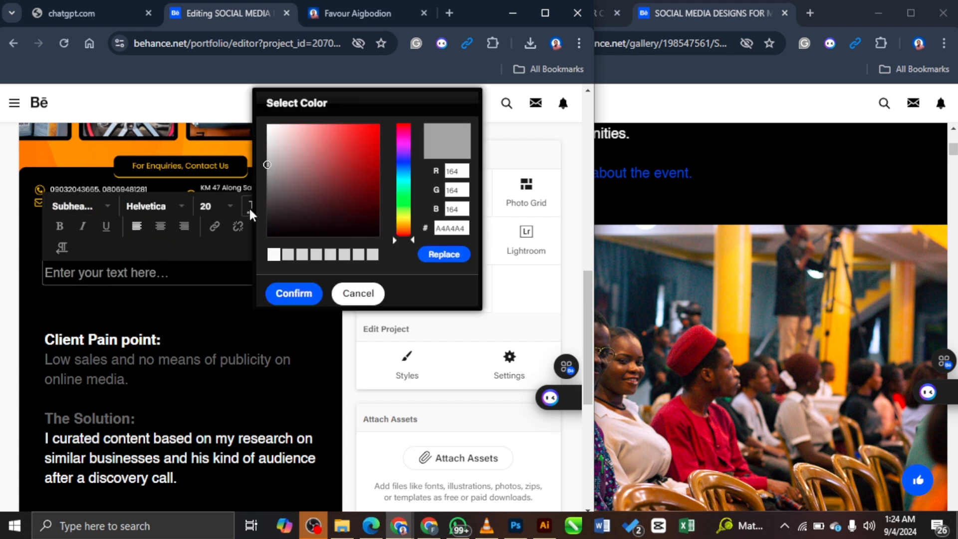
pyautogui.click(202, 152)
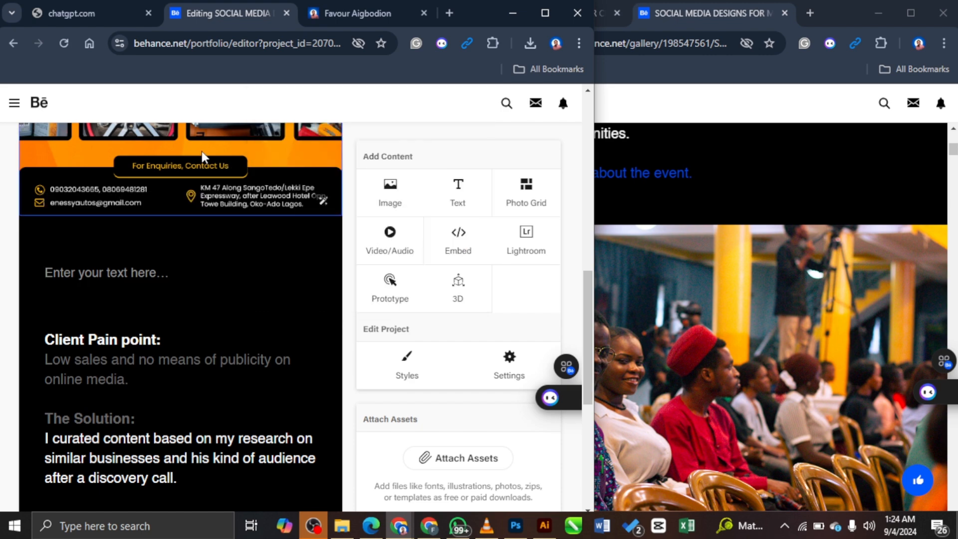
# Step: Colour the whole title 'Flyer Design for an Automobile Brand' yellow, hex EFDD22
pyautogui.scroll(3, 262, 241)
pyautogui.click(259, 180)
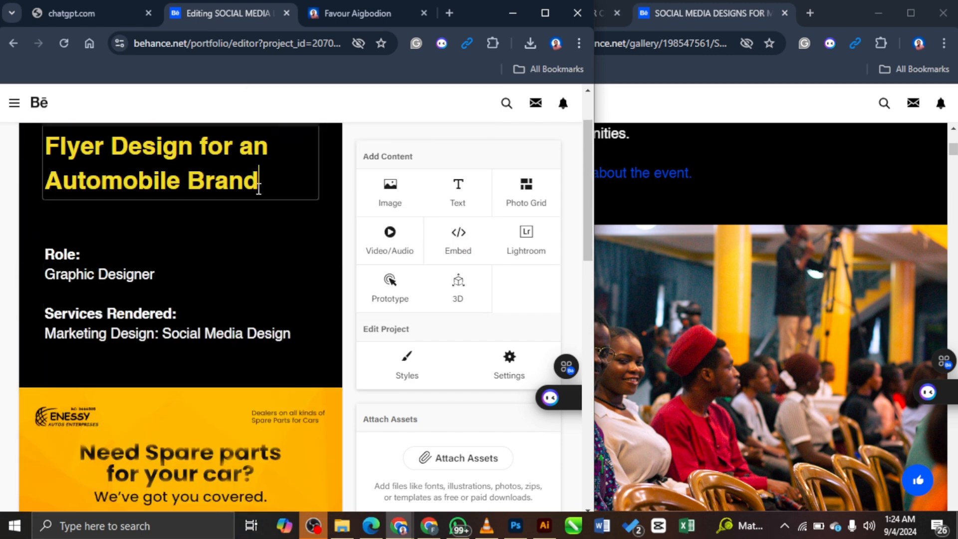
pyautogui.moveTo(259, 181); pyautogui.dragTo(44, 146)
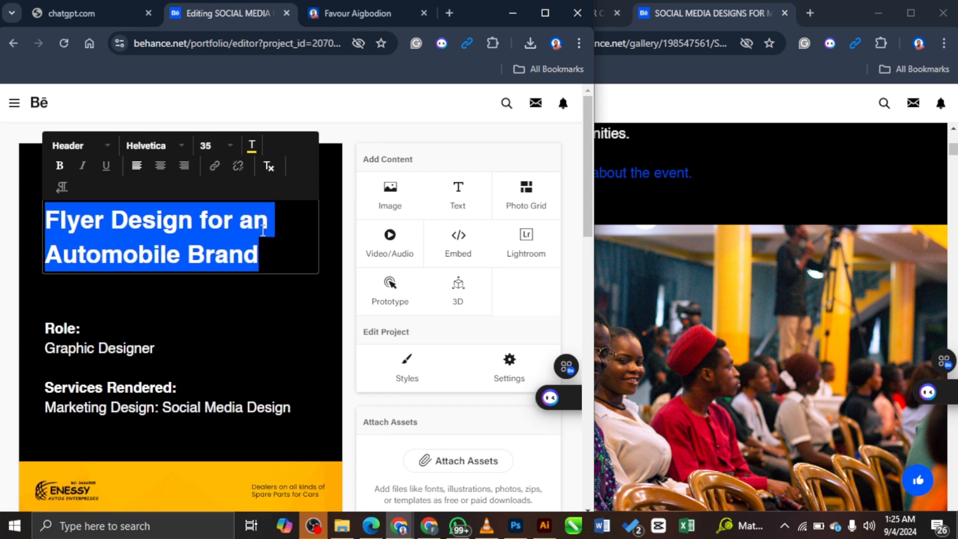
pyautogui.click(252, 147)
pyautogui.doubleClick(469, 168)
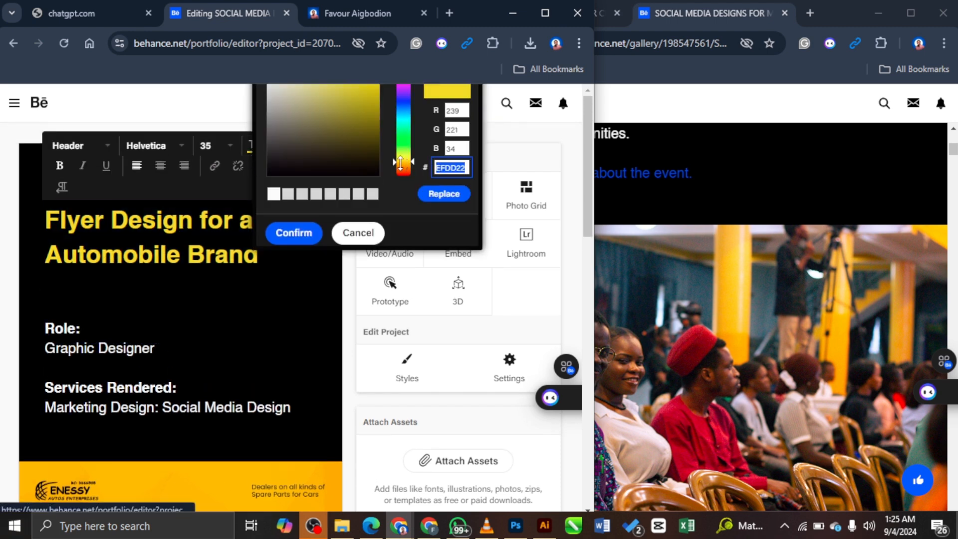
pyautogui.click(293, 232)
pyautogui.scroll(-9, 257, 334)
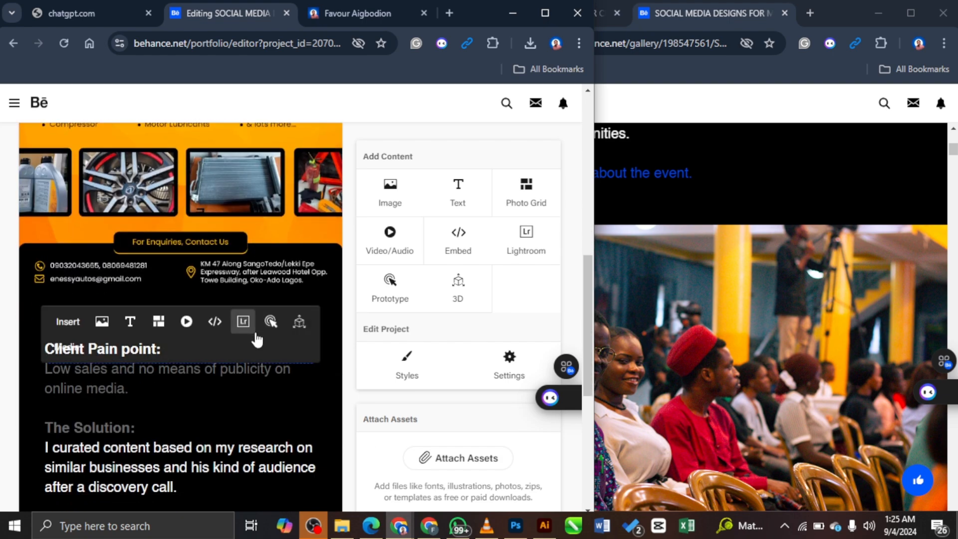
pyautogui.scroll(-5, 145, 249)
pyautogui.scroll(7, 150, 259)
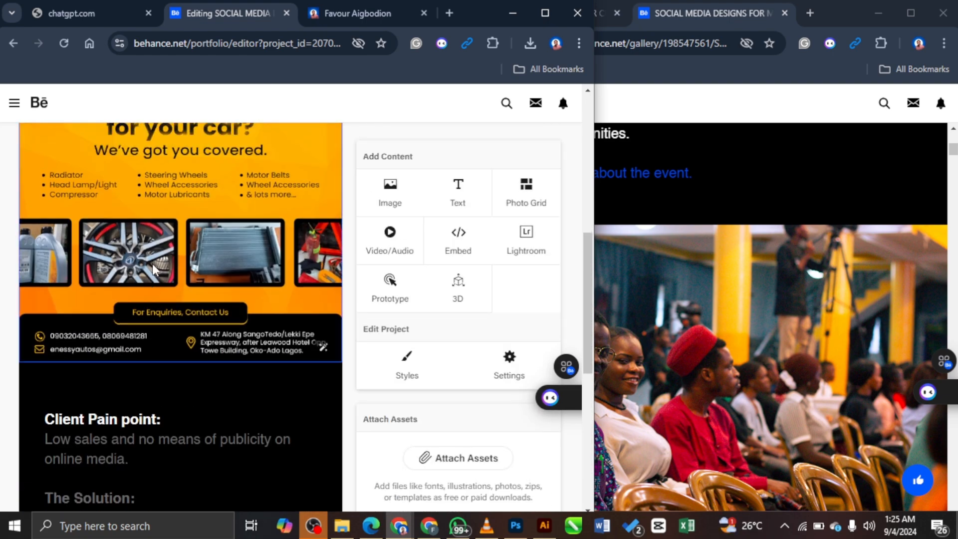
pyautogui.scroll(5, 152, 264)
pyautogui.scroll(-10, 256, 304)
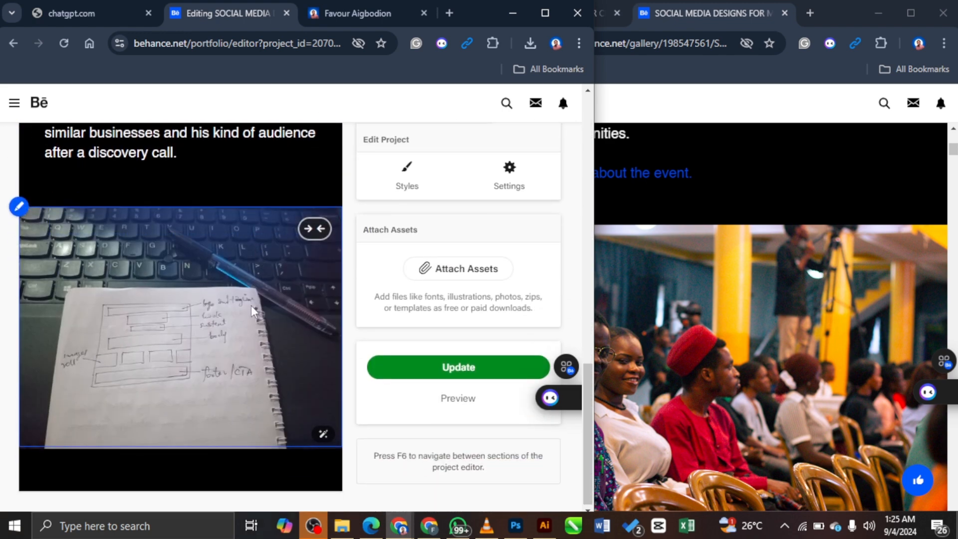
pyautogui.scroll(6, 252, 310)
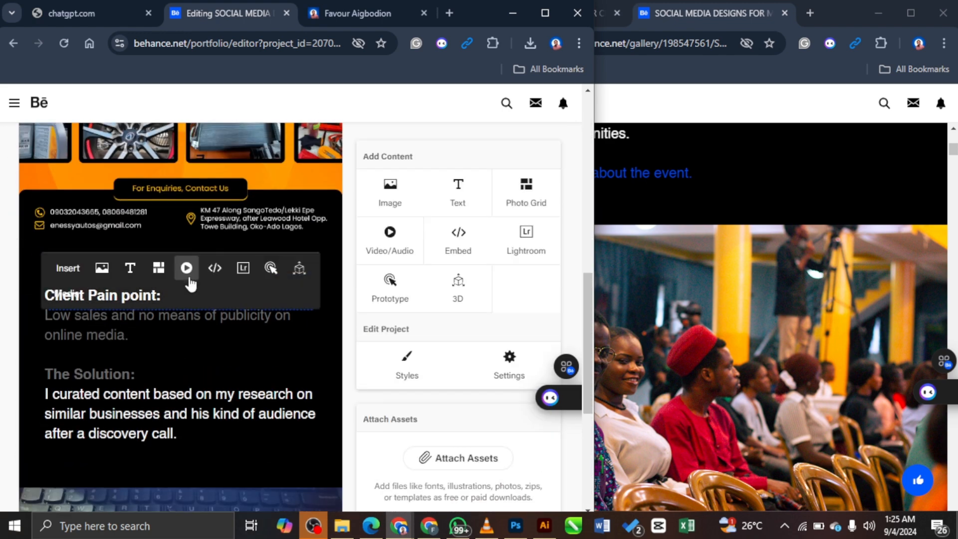
# Step: Insert a Subheader-style text block above Client Pain point, coloured yellow EFDD22
pyautogui.click(130, 270)
pyautogui.scroll(3, 105, 217)
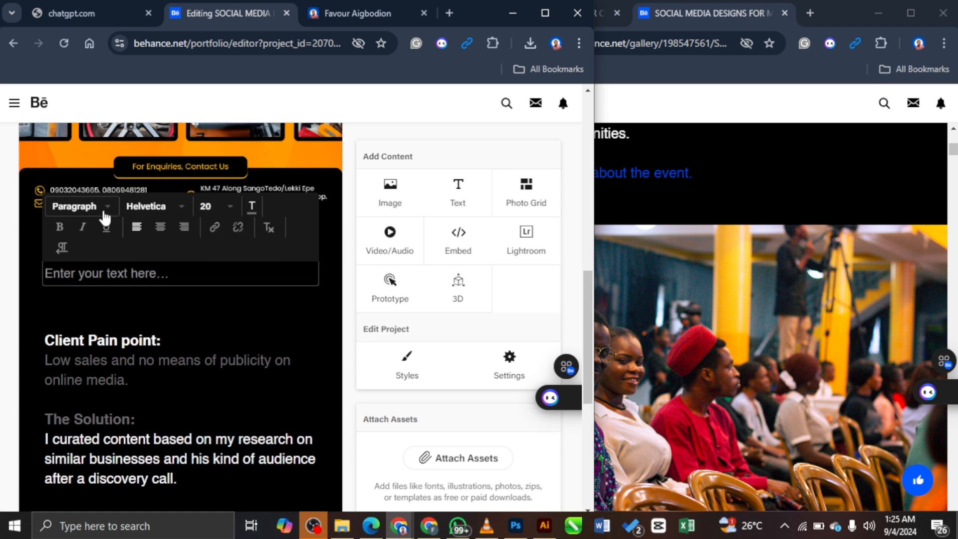
pyautogui.click(104, 217)
pyautogui.click(117, 255)
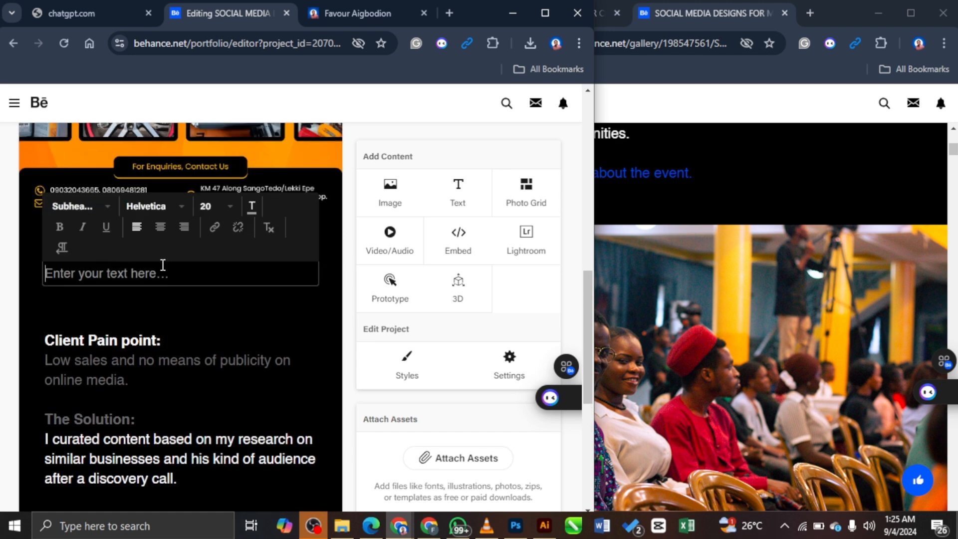
pyautogui.click(251, 207)
pyautogui.doubleClick(468, 230)
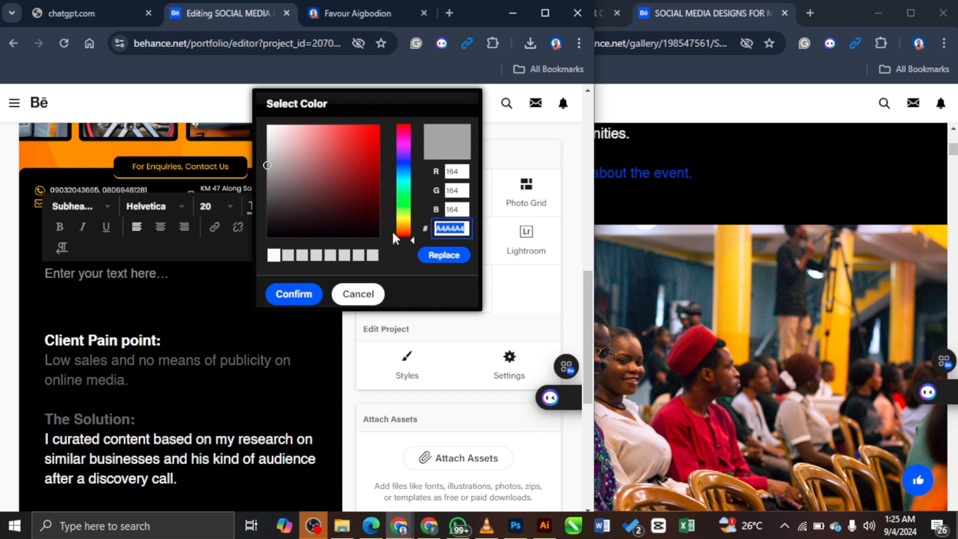
pyautogui.write('EFDD22')
pyautogui.click(446, 256)
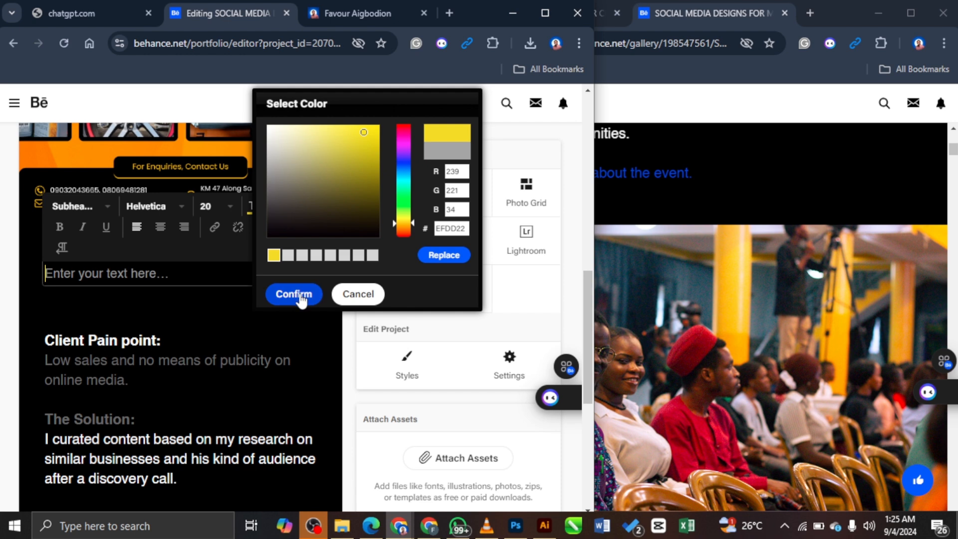
pyautogui.click(298, 295)
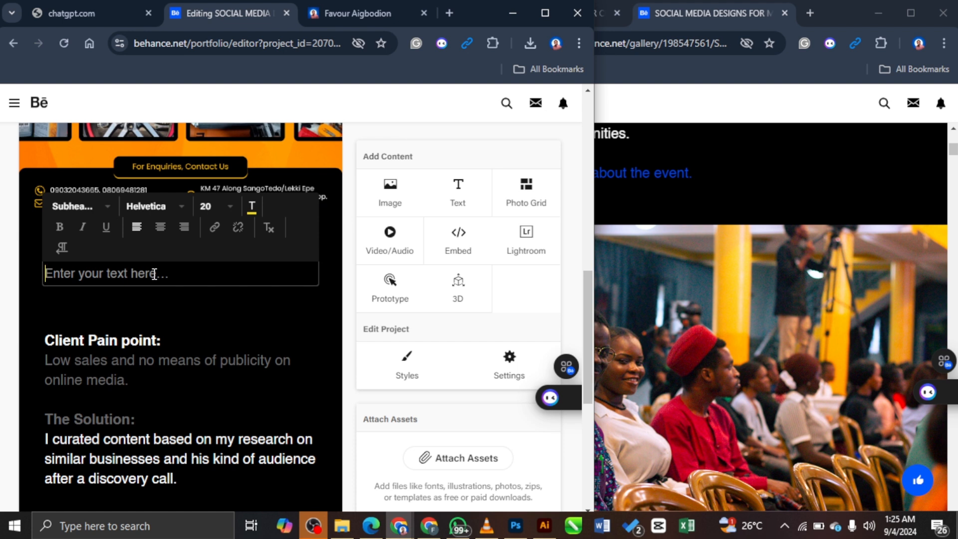
# Step: Type the subheader 'Here's a little dive into my creative process...' and finish editing
pyautogui.write('Here')
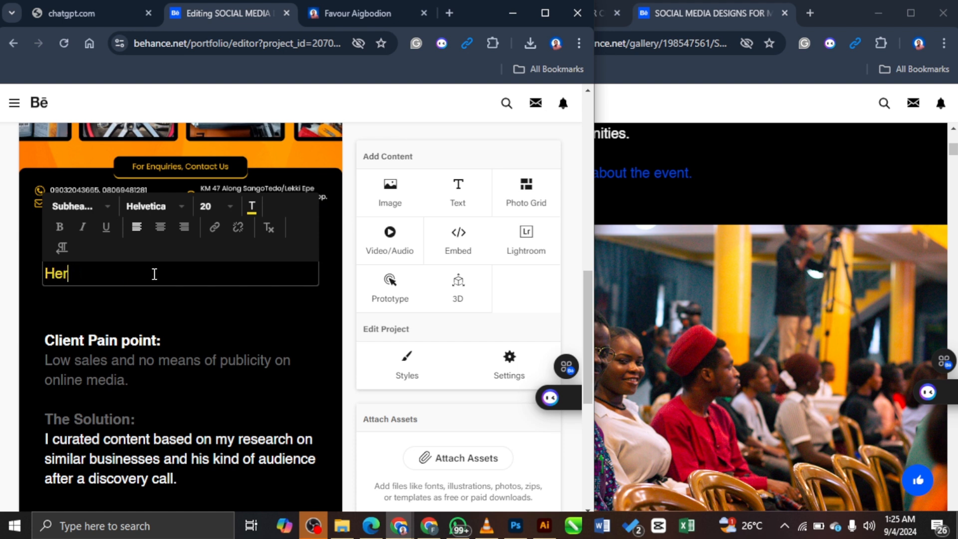
pyautogui.press('BackSpace')
pyautogui.press('BackSpace')
pyautogui.press('BackSpace')
pyautogui.write('He')
pyautogui.write("re's my")
pyautogui.write('ttle dive i')
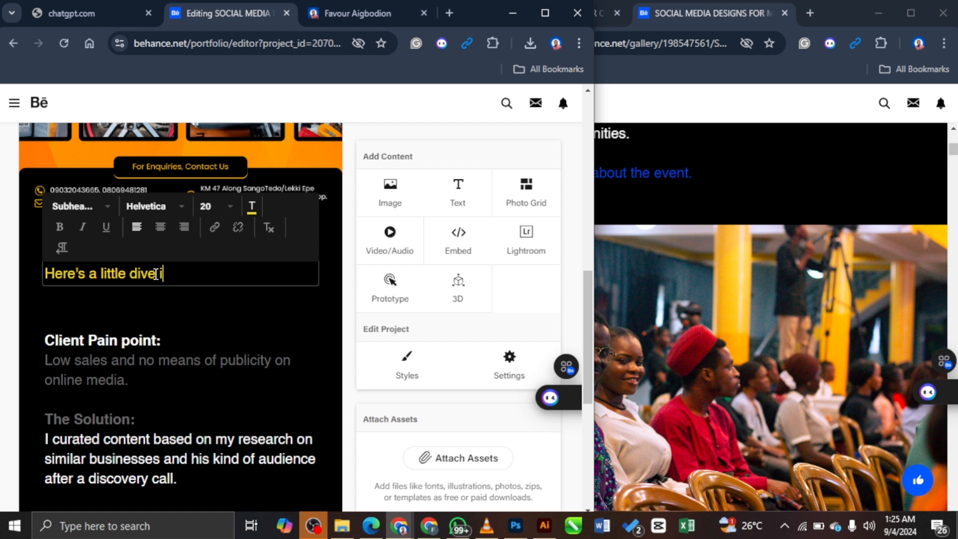
pyautogui.write('nto my creative ')
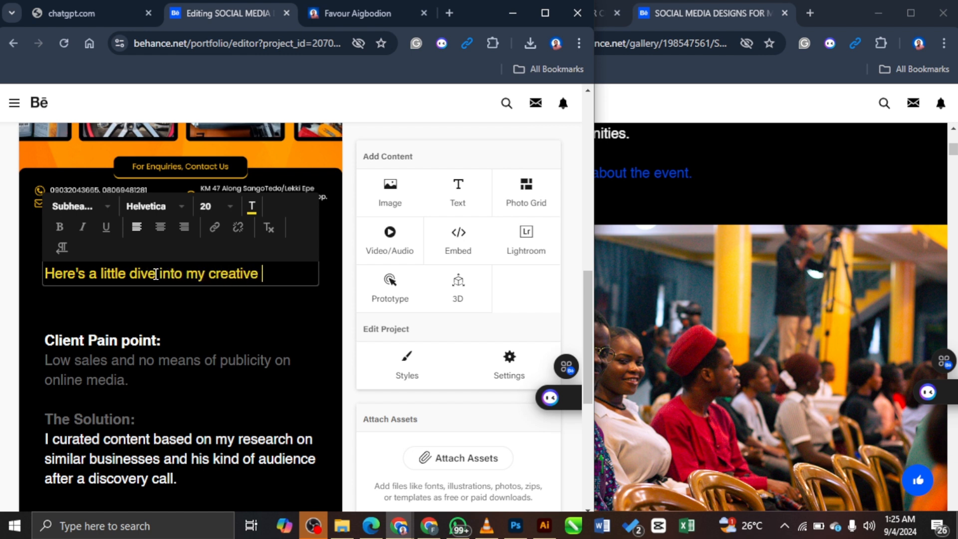
pyautogui.write('process...')
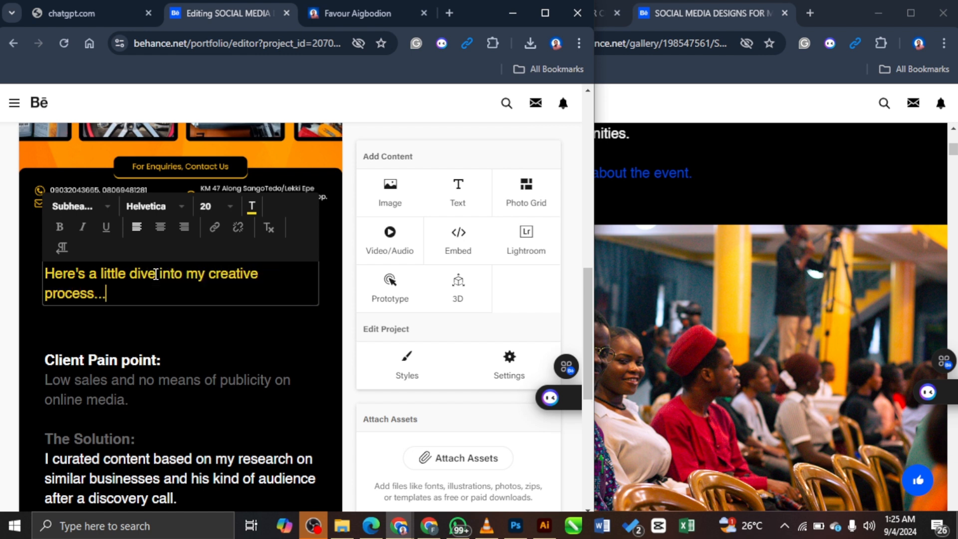
pyautogui.click(286, 314)
pyautogui.click(113, 295)
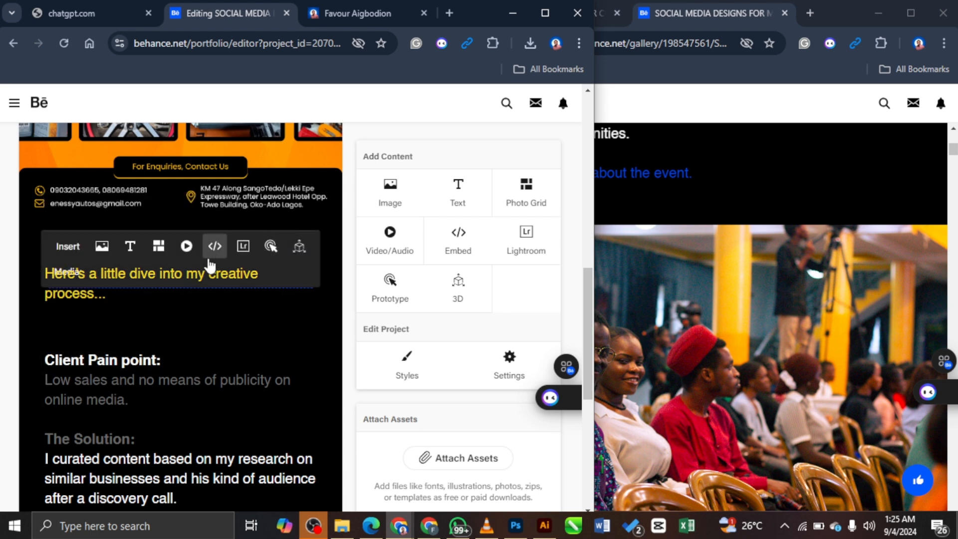
pyautogui.scroll(-1, 207, 279)
pyautogui.scroll(2, 170, 276)
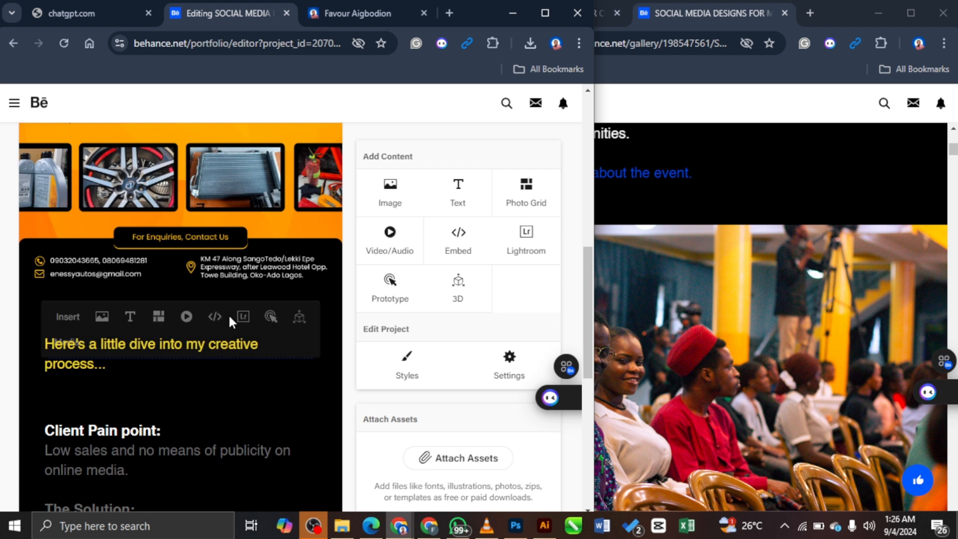
pyautogui.scroll(-1, 230, 319)
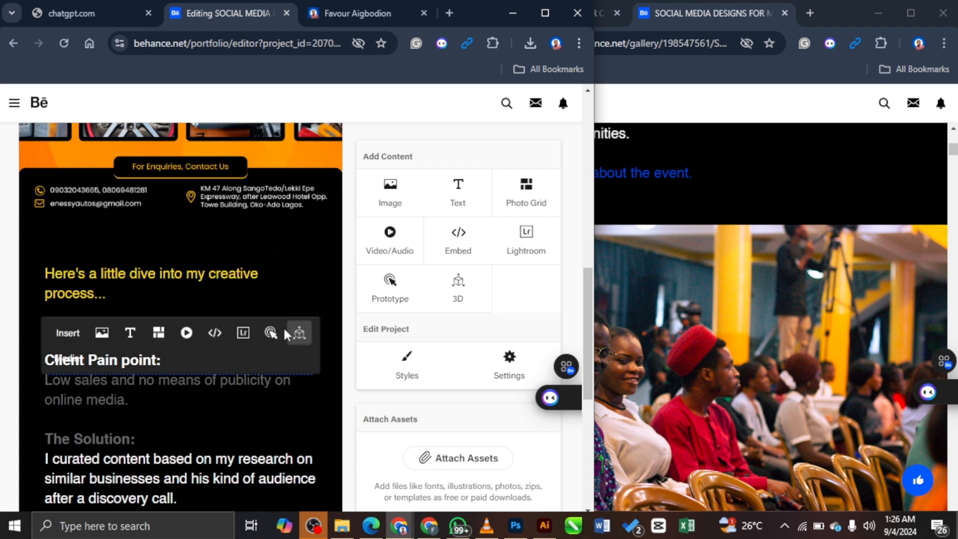
pyautogui.click(156, 368)
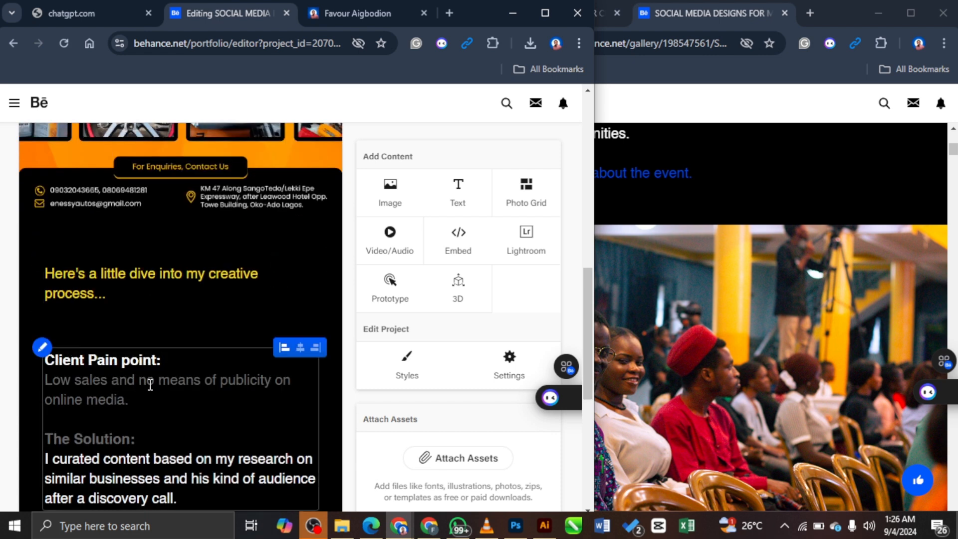
pyautogui.scroll(-1, 150, 385)
pyautogui.click(197, 431)
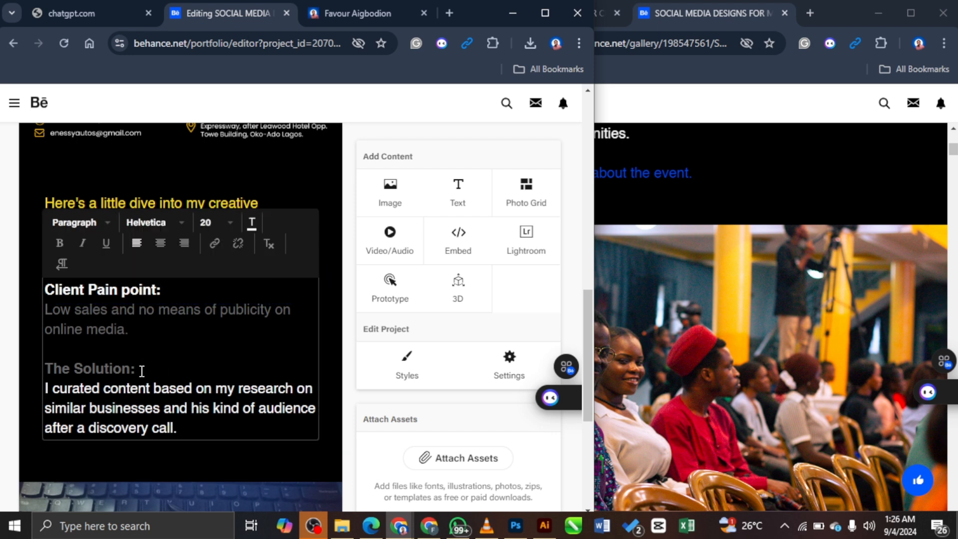
pyautogui.moveTo(142, 371); pyautogui.dragTo(46, 349)
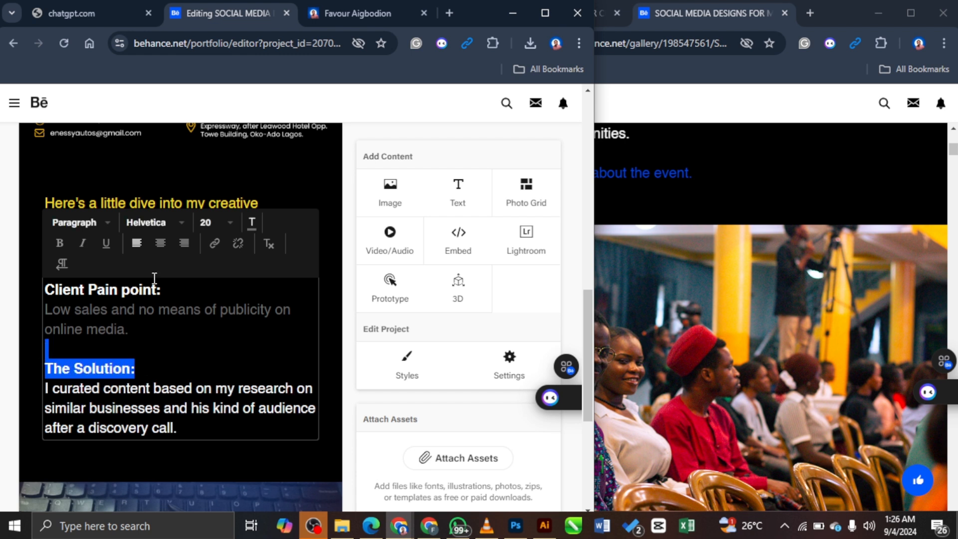
pyautogui.click(328, 166)
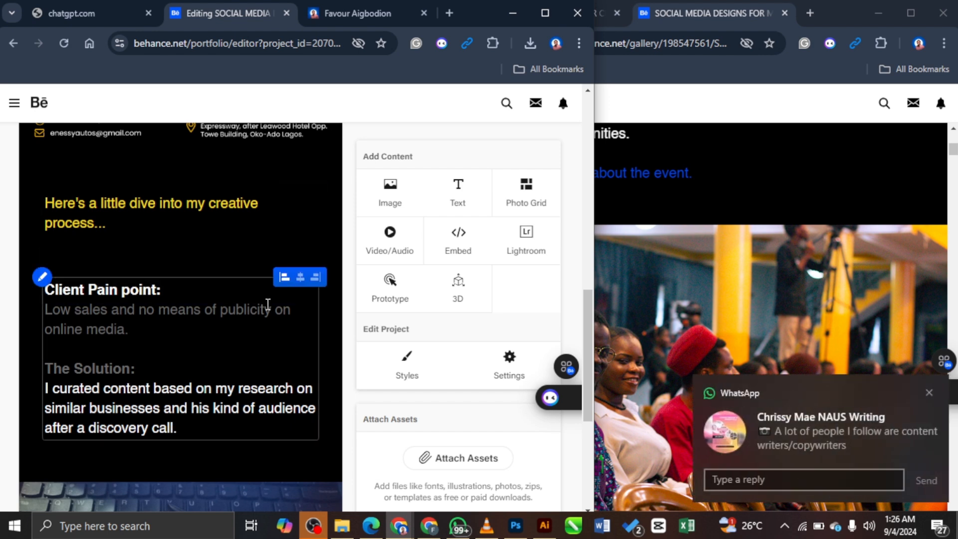
pyautogui.click(928, 393)
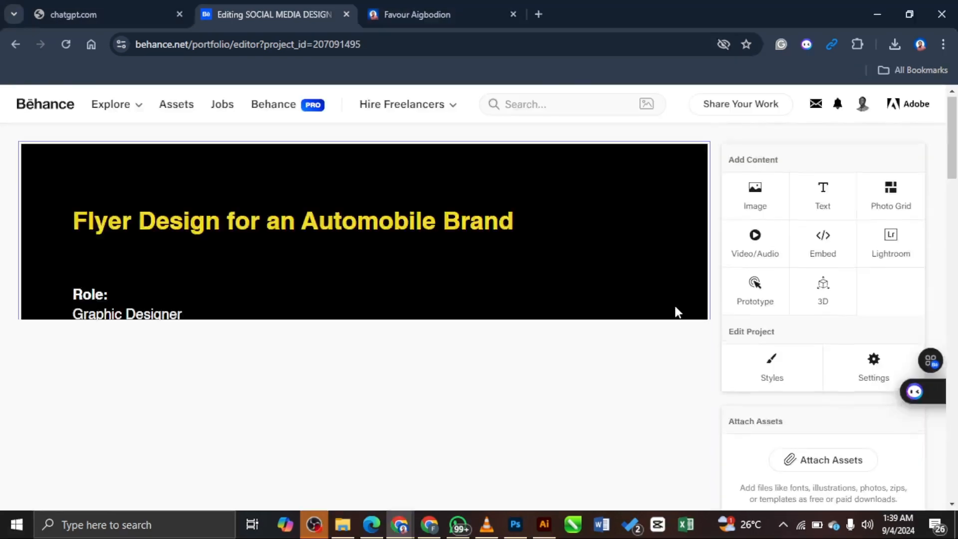
pyautogui.scroll(-15, 689, 256)
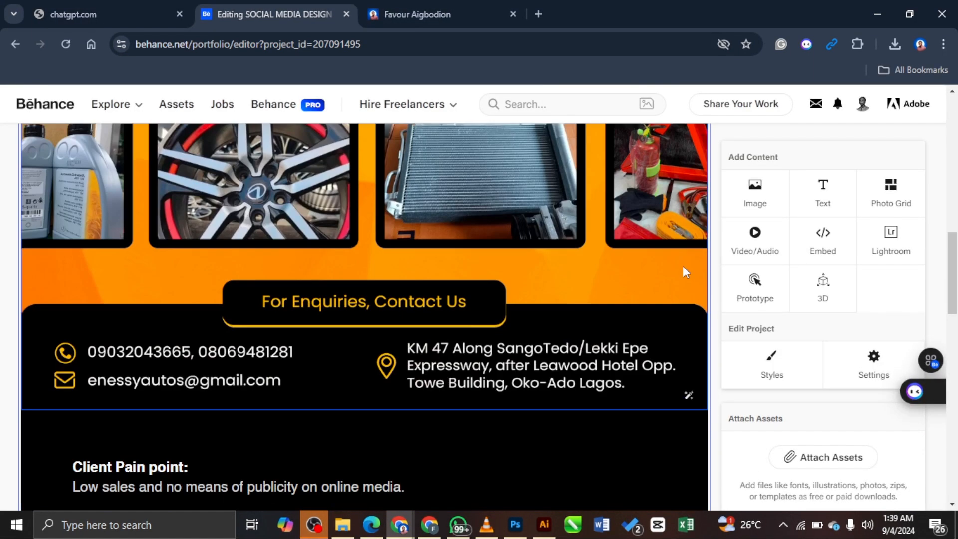
pyautogui.scroll(6, 682, 274)
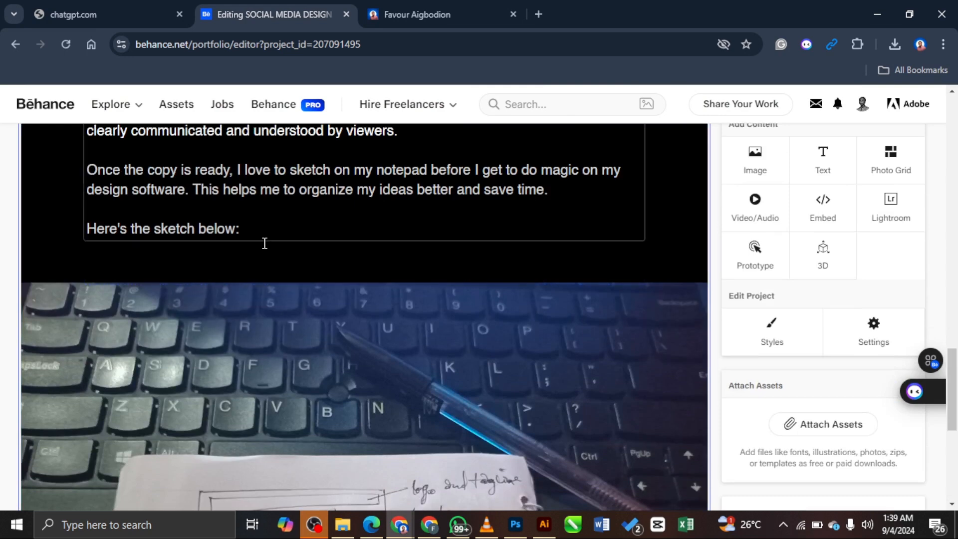
pyautogui.scroll(-7, 570, 232)
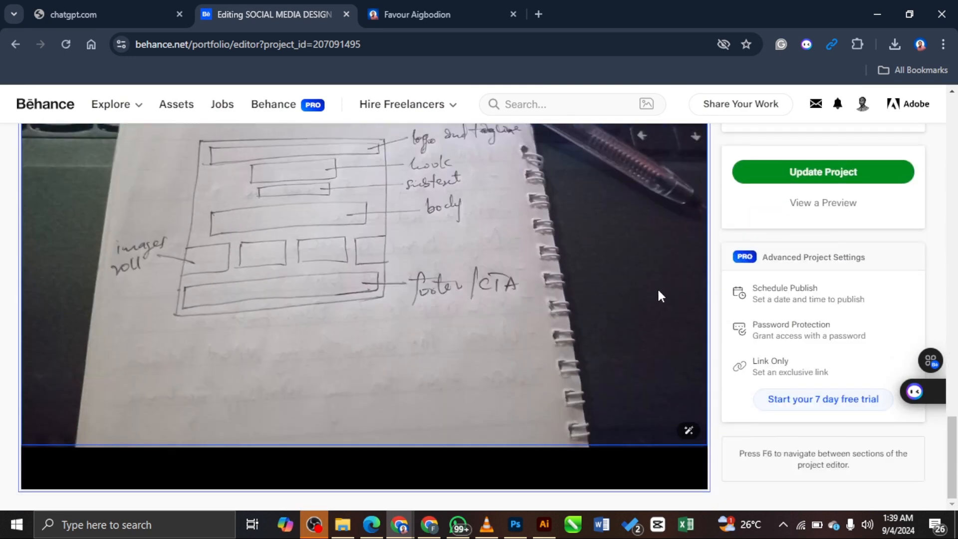
pyautogui.click(515, 524)
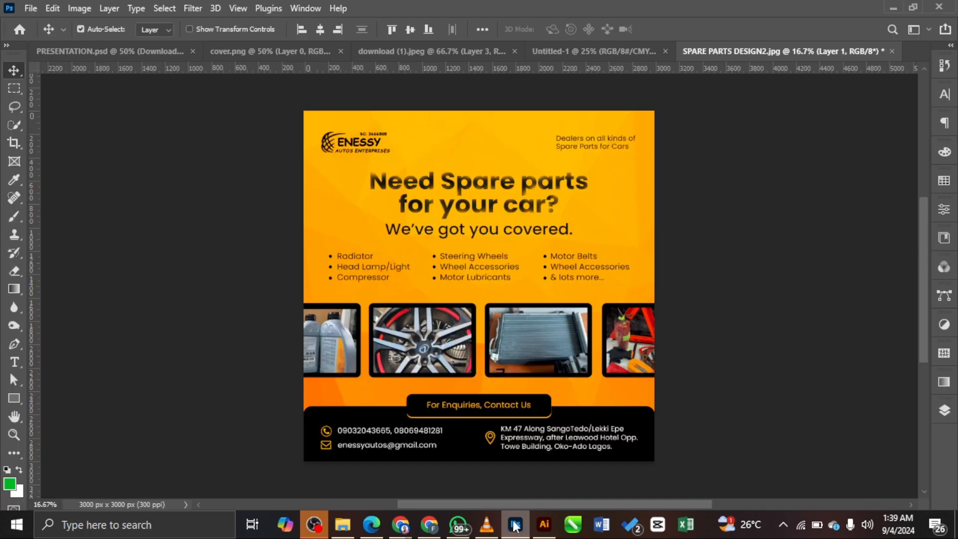
pyautogui.hotkey('ctrl', '0')
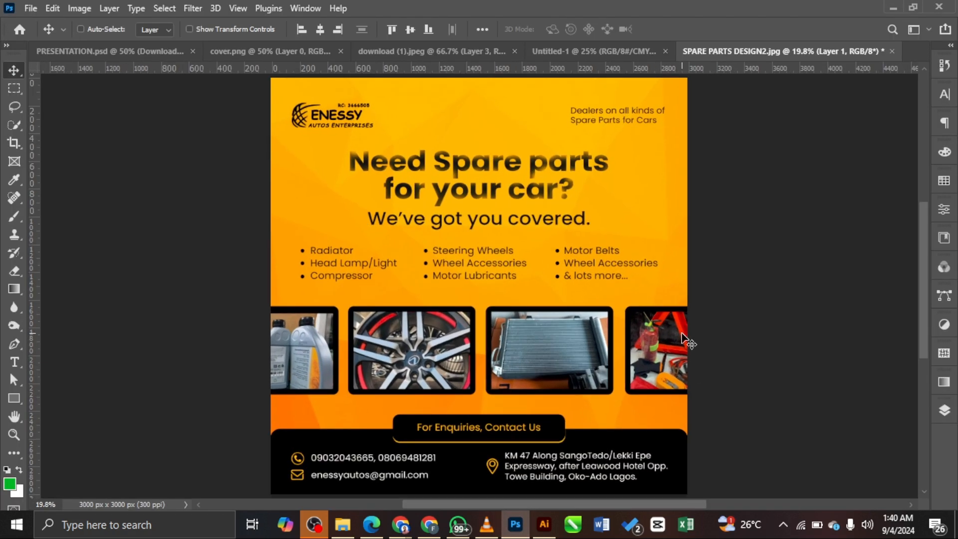
pyautogui.hotkey('ctrl', '-')
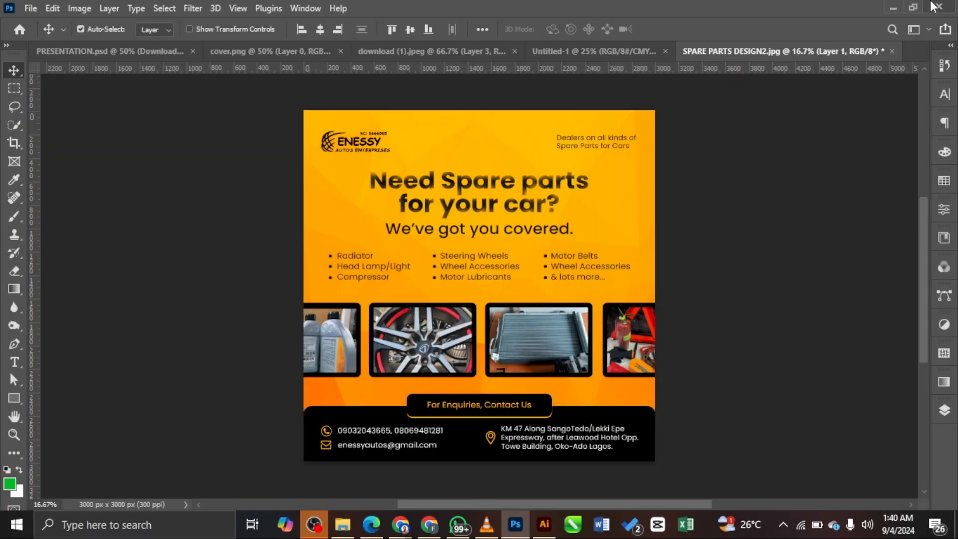
pyautogui.click(890, 8)
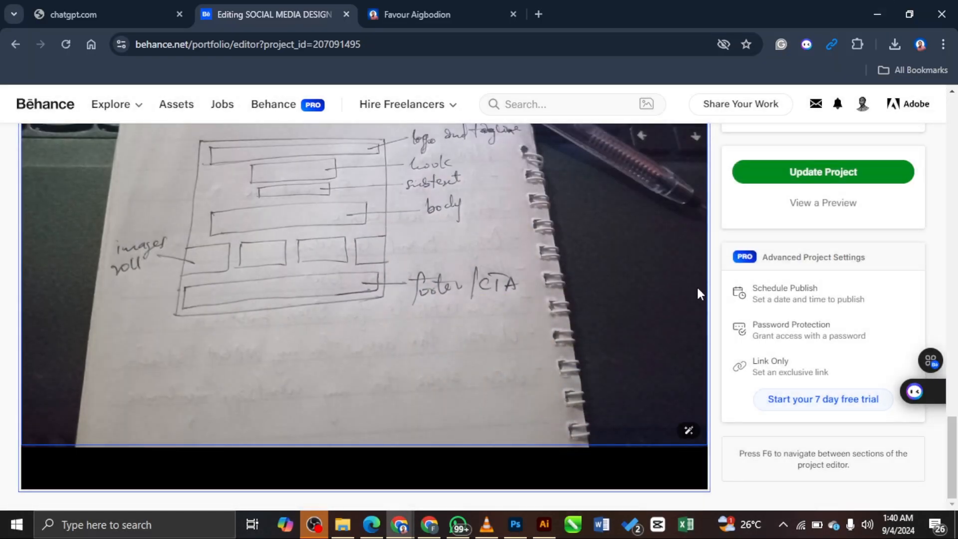
# Step: Upload Screenshot (1352) from Pictures > Screenshots as a new image below the sketch
pyautogui.click(355, 473)
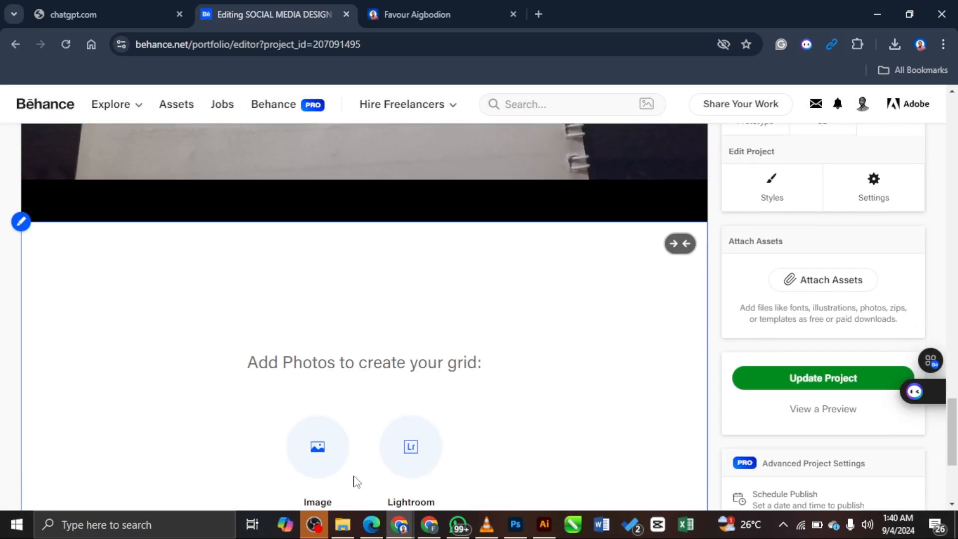
pyautogui.scroll(-2, 355, 481)
pyautogui.click(294, 335)
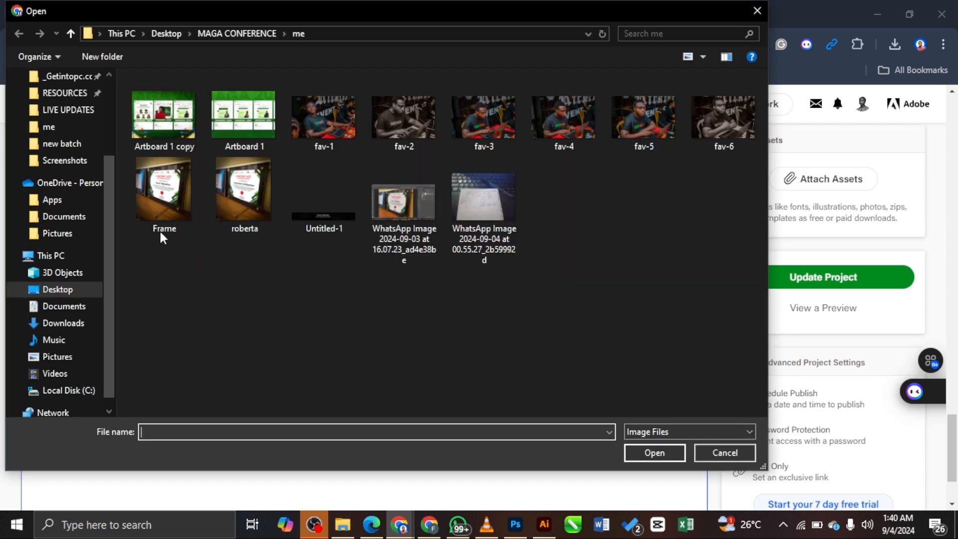
pyautogui.click(64, 161)
pyautogui.scroll(-10, 434, 246)
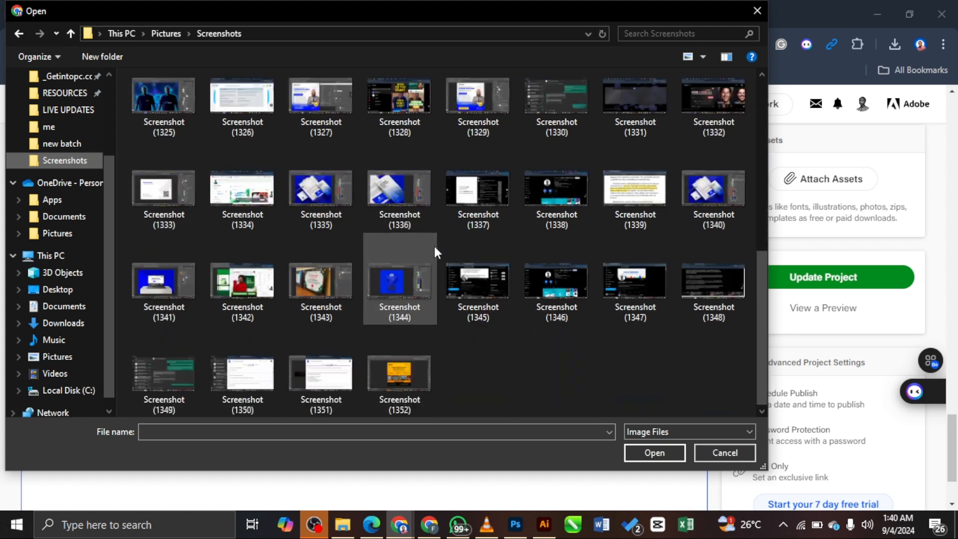
pyautogui.click(394, 366)
pyautogui.click(645, 451)
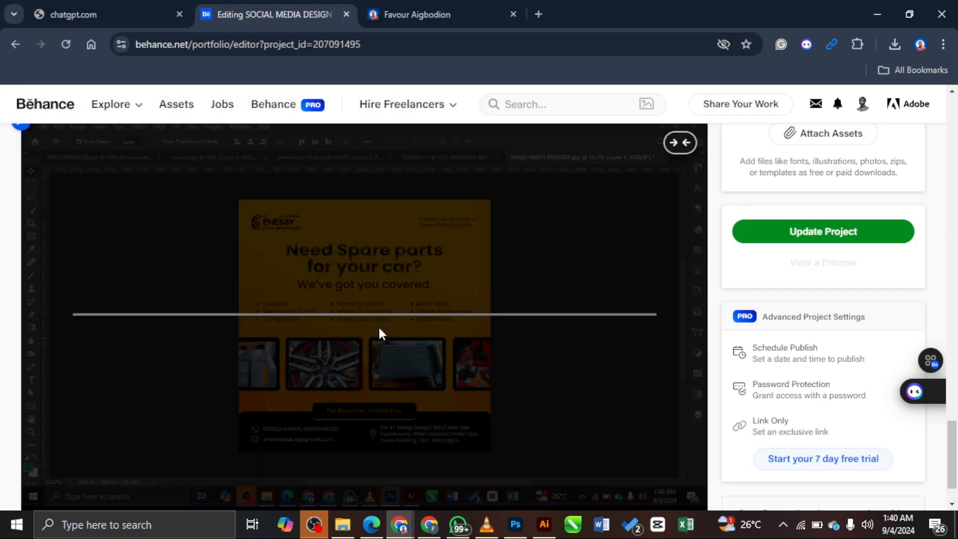
pyautogui.scroll(10, 548, 252)
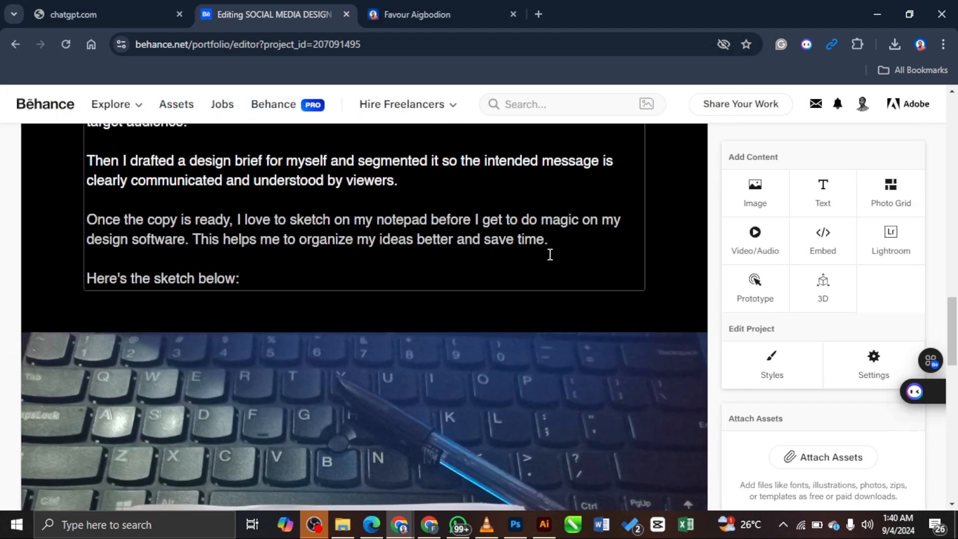
# Step: Left-align the 'Here's a little dive into my creative process...' text block
pyautogui.scroll(10, 541, 228)
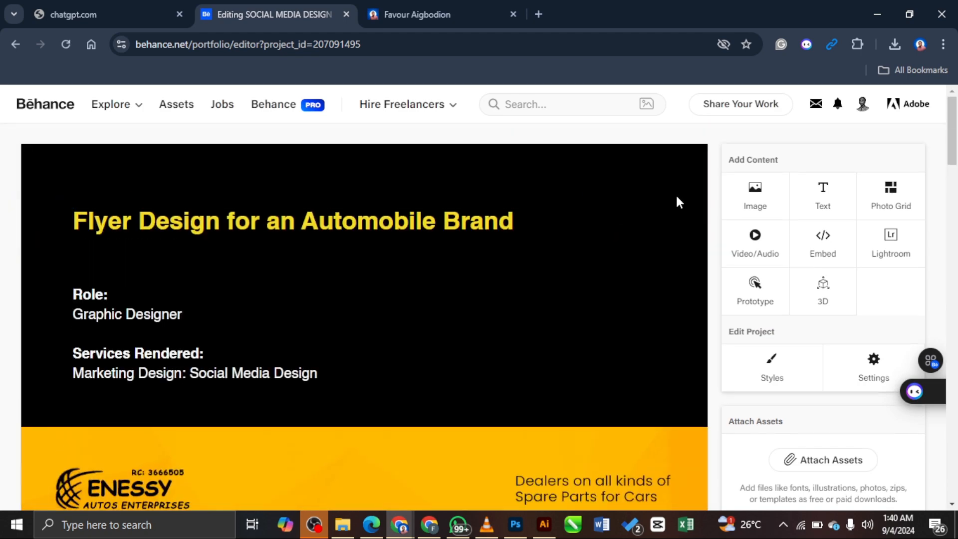
pyautogui.scroll(-5, 671, 224)
pyautogui.scroll(3, 666, 227)
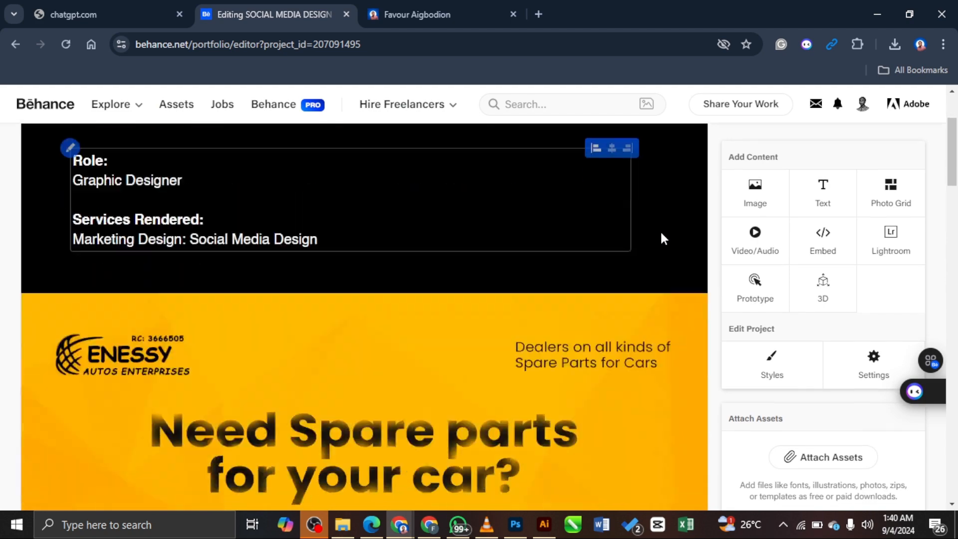
pyautogui.scroll(-7, 656, 231)
pyautogui.scroll(8, 653, 231)
pyautogui.scroll(-5, 668, 245)
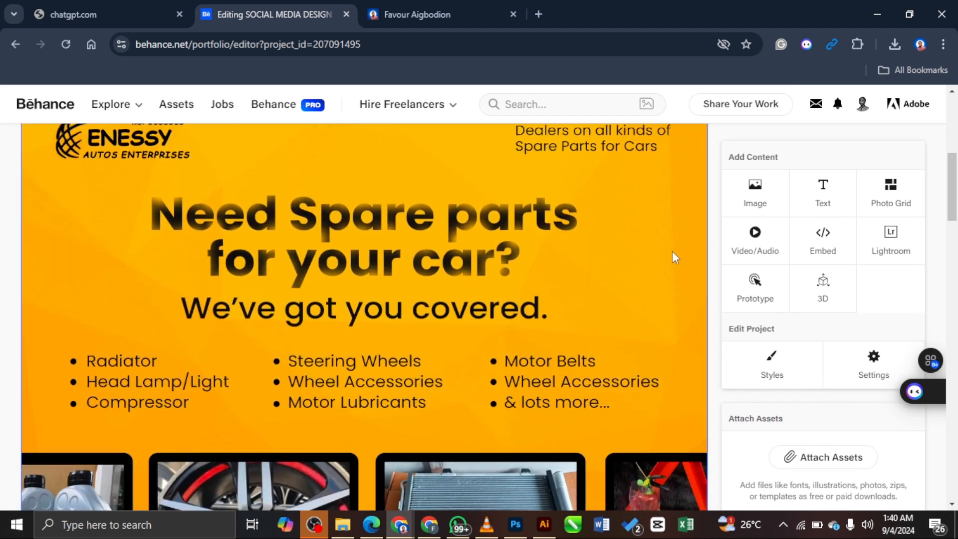
pyautogui.scroll(-8, 672, 252)
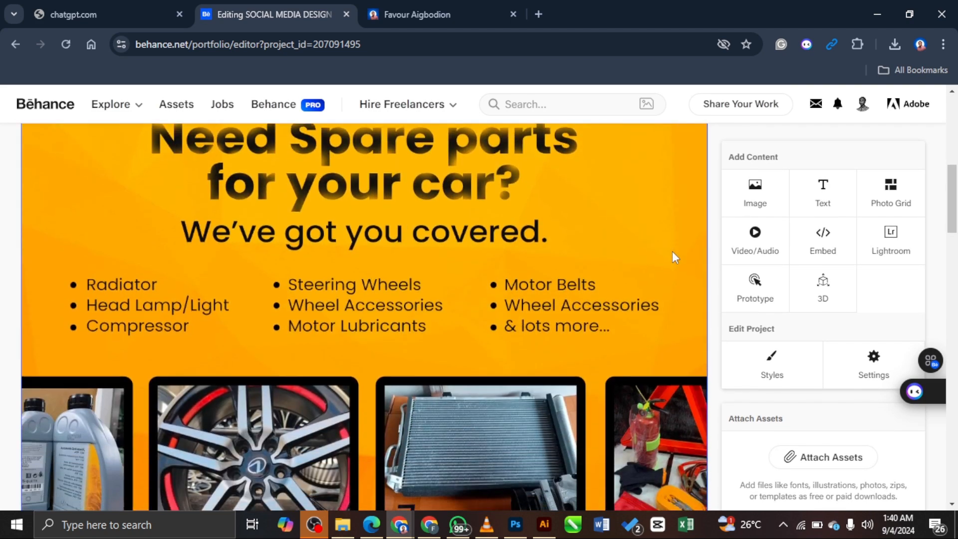
pyautogui.scroll(-8, 671, 257)
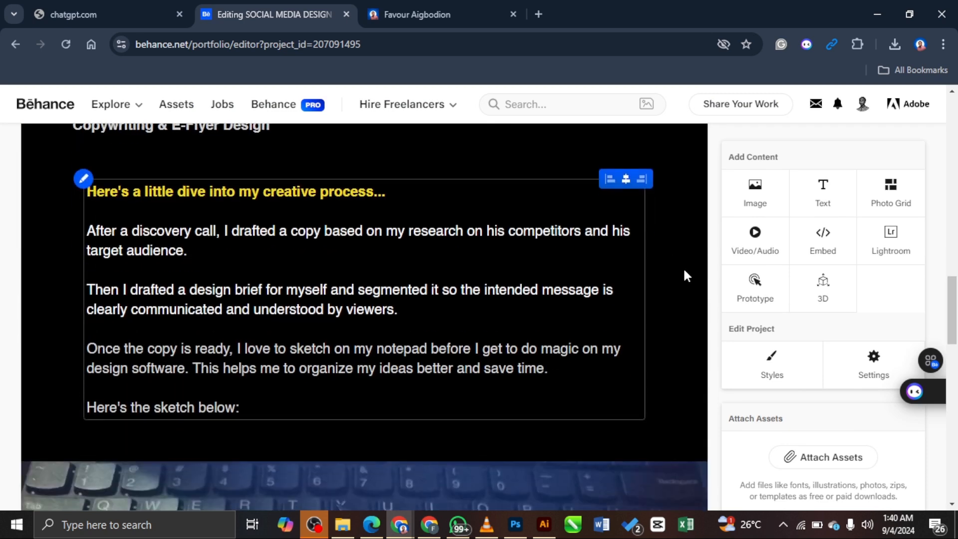
pyautogui.scroll(3, 648, 294)
pyautogui.click(611, 322)
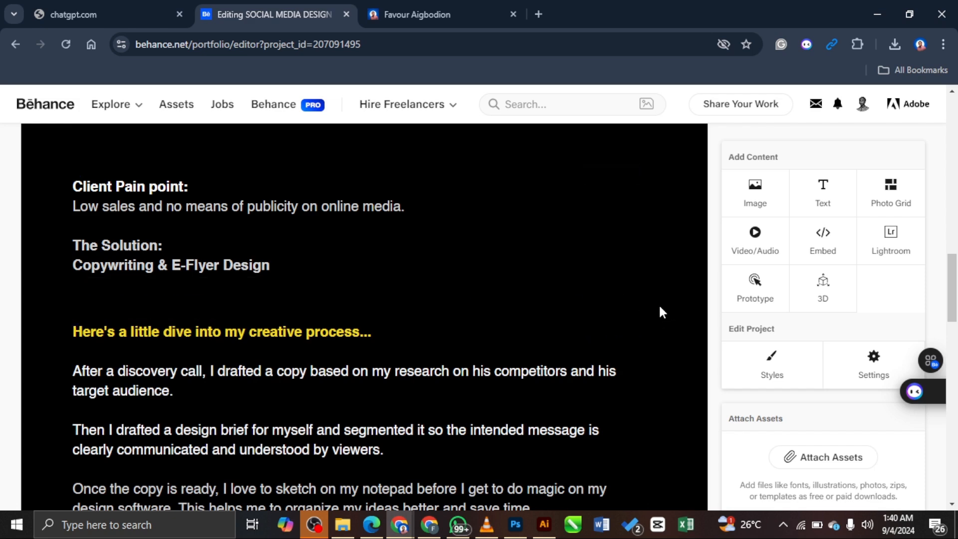
pyautogui.moveTo(241, 296)
pyautogui.scroll(-1, 653, 316)
pyautogui.scroll(-2, 654, 324)
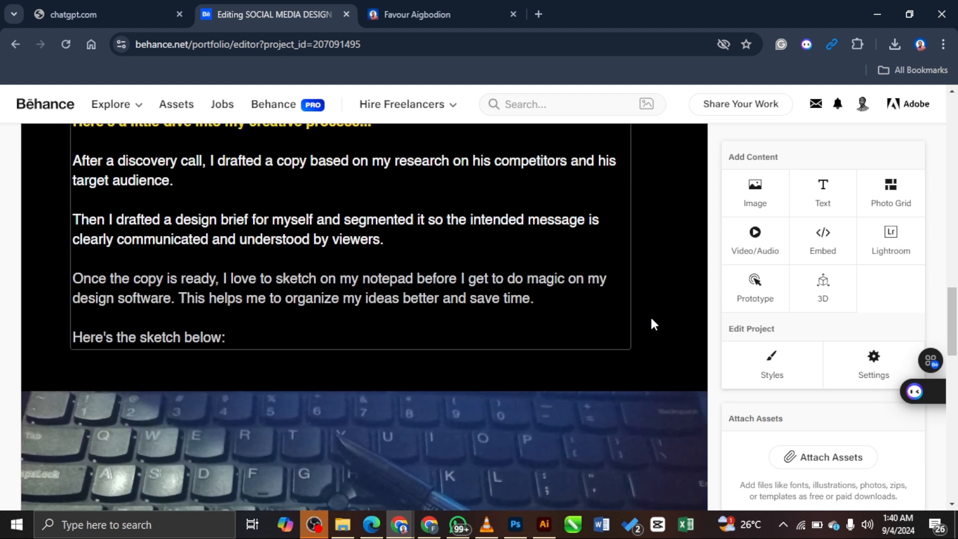
pyautogui.scroll(-1, 650, 324)
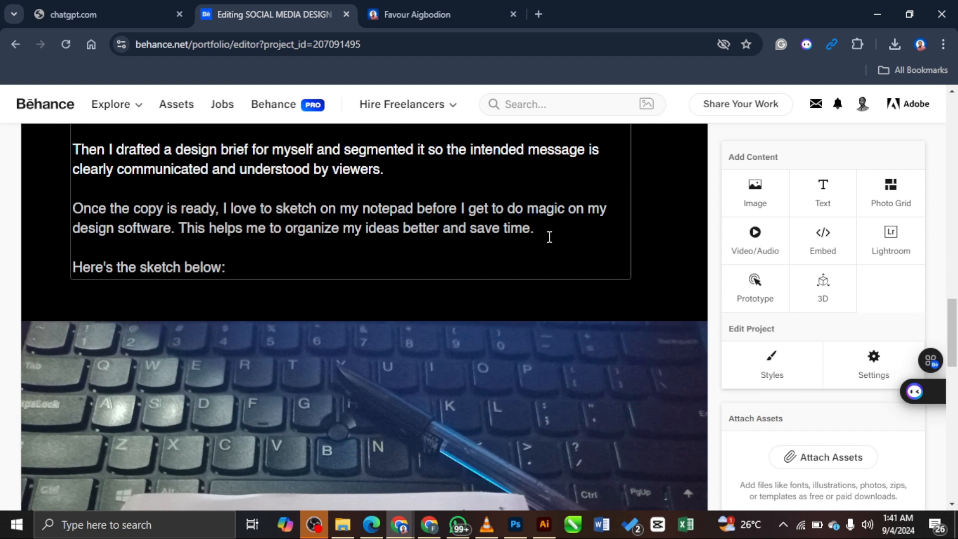
pyautogui.scroll(-10, 667, 239)
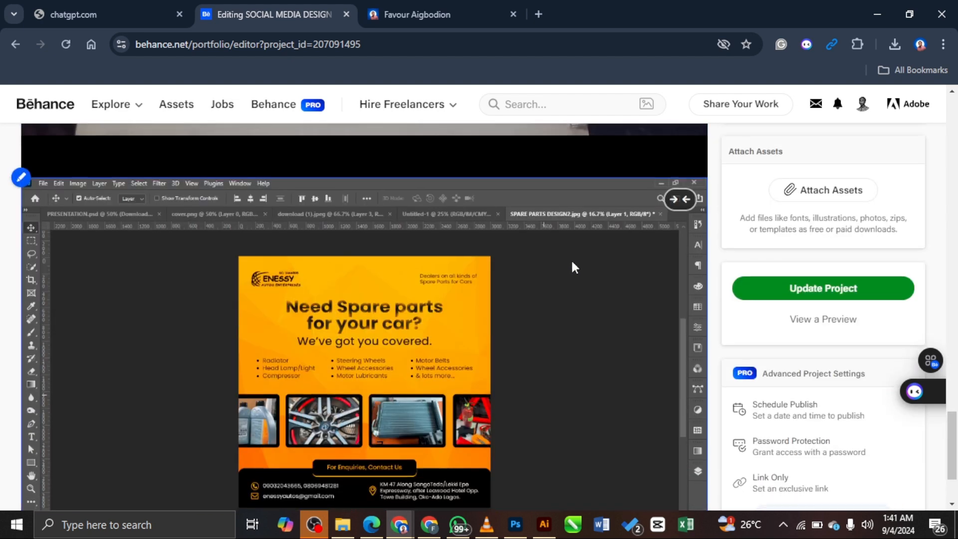
pyautogui.scroll(3, 444, 283)
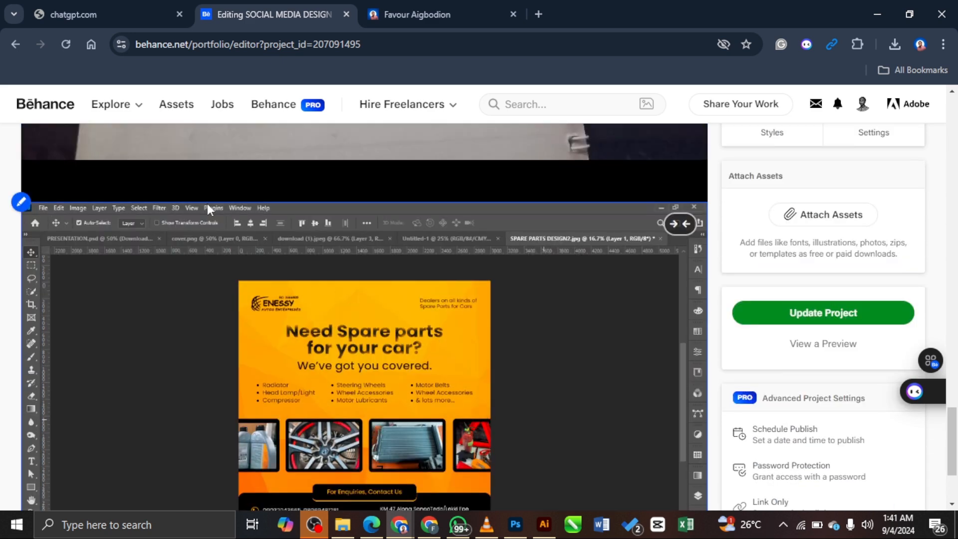
pyautogui.moveTo(332, 189)
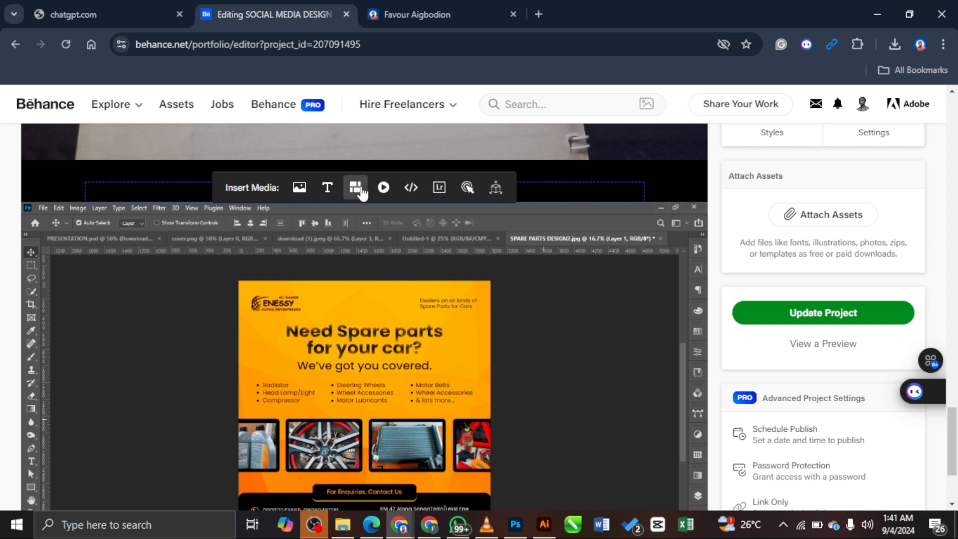
# Step: Add an empty text block between the sketch photo and the Photoshop flyer screenshot
pyautogui.click(327, 187)
pyautogui.scroll(1, 381, 215)
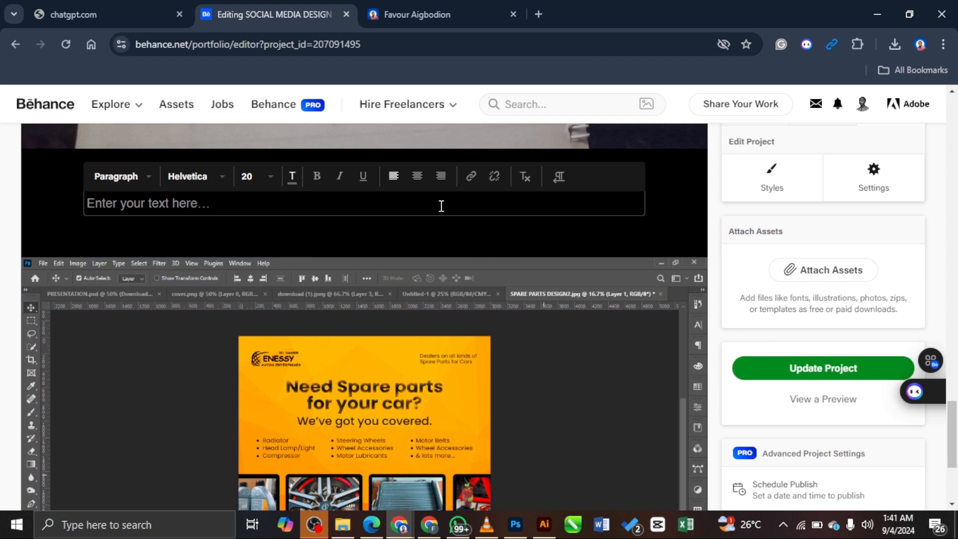
pyautogui.scroll(10, 441, 206)
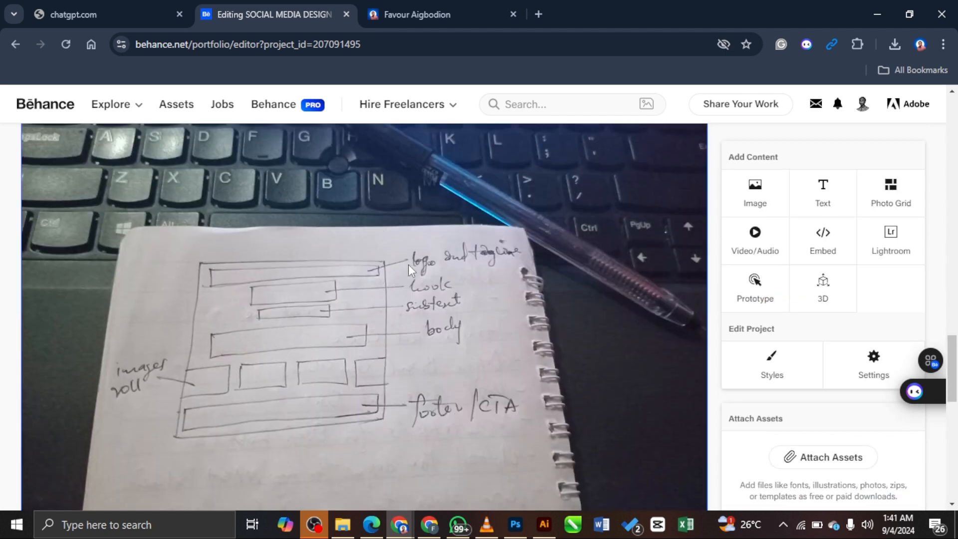
pyautogui.scroll(-10, 429, 269)
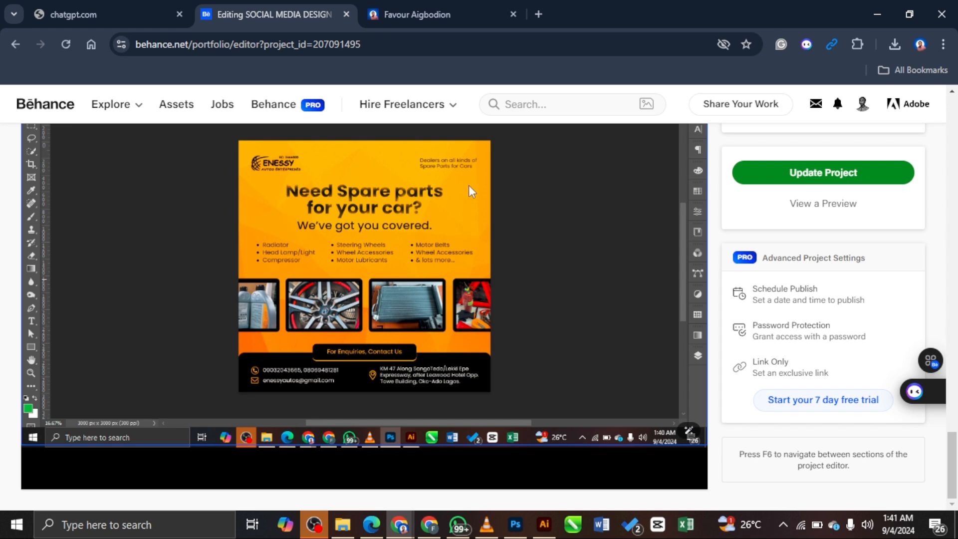
pyautogui.scroll(10, 508, 217)
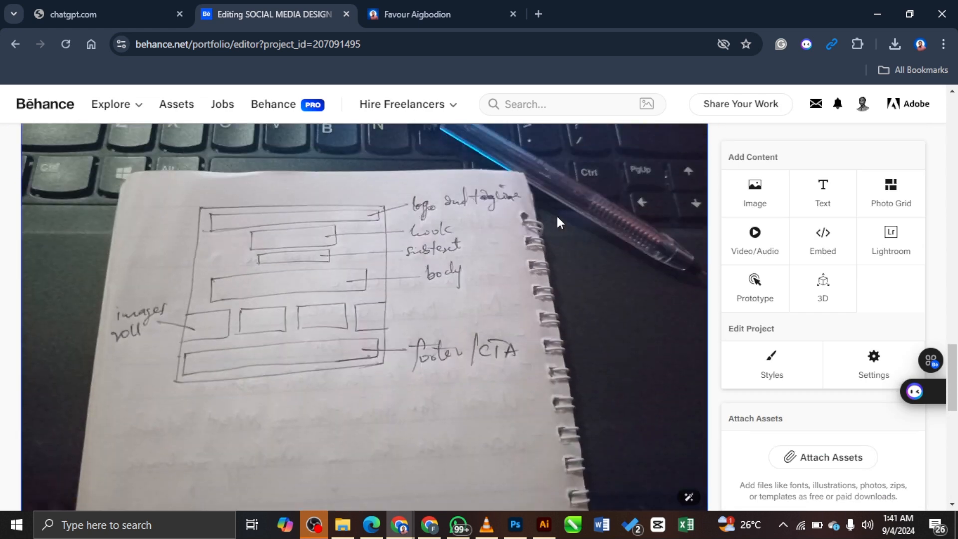
pyautogui.scroll(-8, 554, 226)
pyautogui.scroll(3, 504, 227)
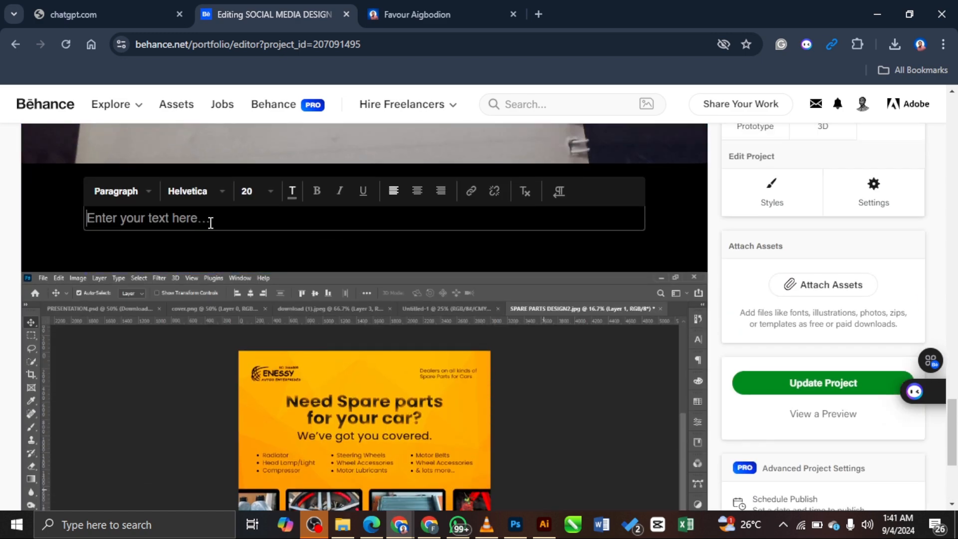
pyautogui.scroll(10, 211, 222)
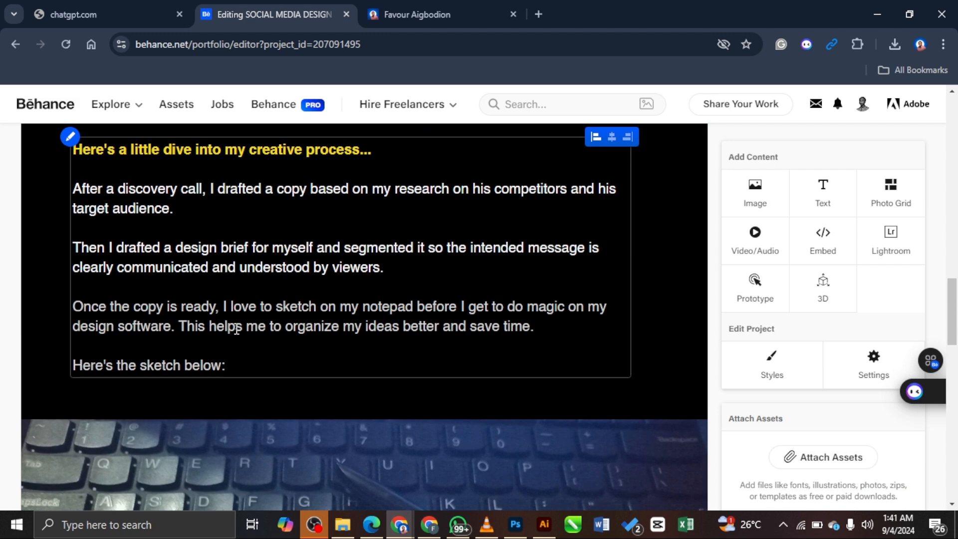
# Step: Select the line 'Here's the sketch below:' and place the cursor in the new block
pyautogui.moveTo(227, 364); pyautogui.dragTo(58, 373)
pyautogui.hotkey('ctrl', 'c')
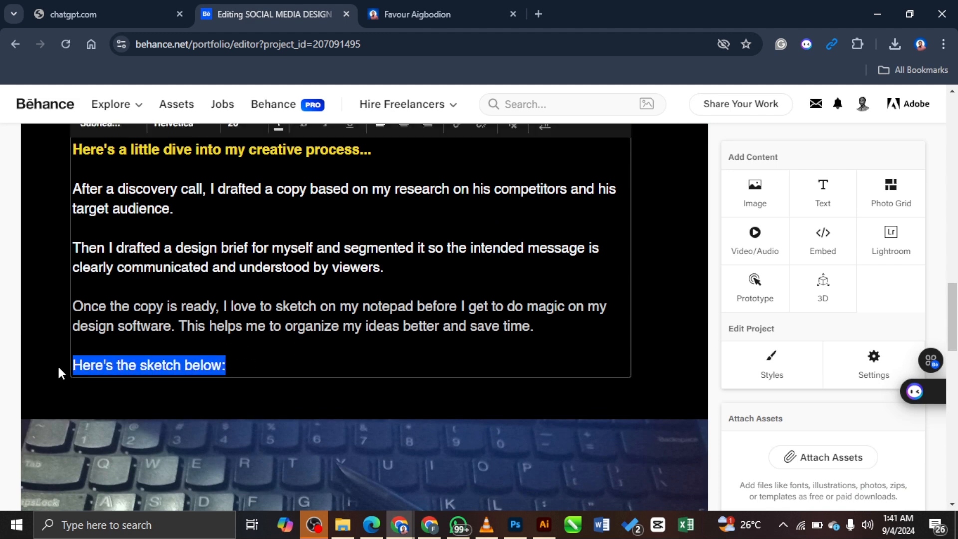
pyautogui.scroll(-8, 317, 266)
pyautogui.scroll(4, 318, 267)
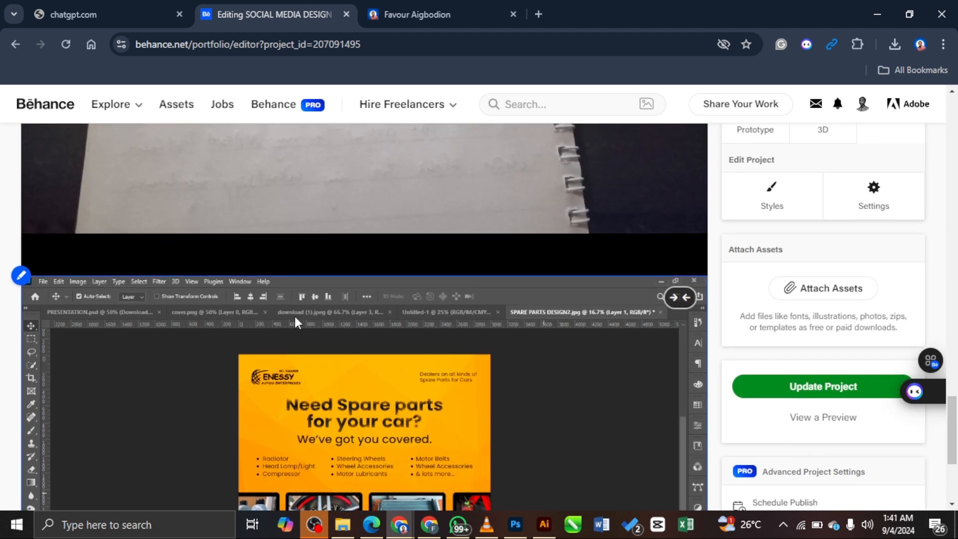
pyautogui.click(327, 262)
pyautogui.scroll(-2, 181, 188)
pyautogui.scroll(1, 203, 171)
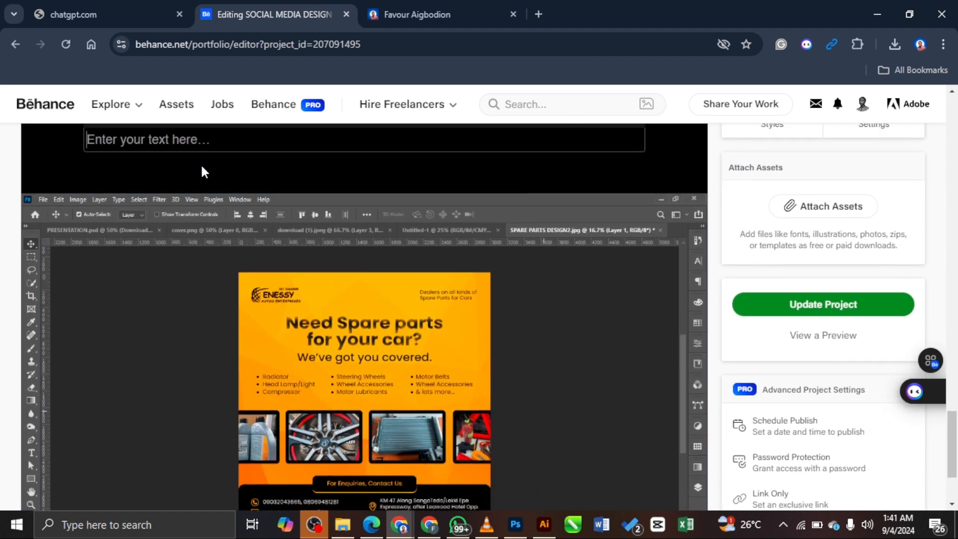
# Step: Write 'After sketching, Now the magic starts in the design software. I used Adobe Photosh' in the block
pyautogui.hotkey('ctrl', 'v')
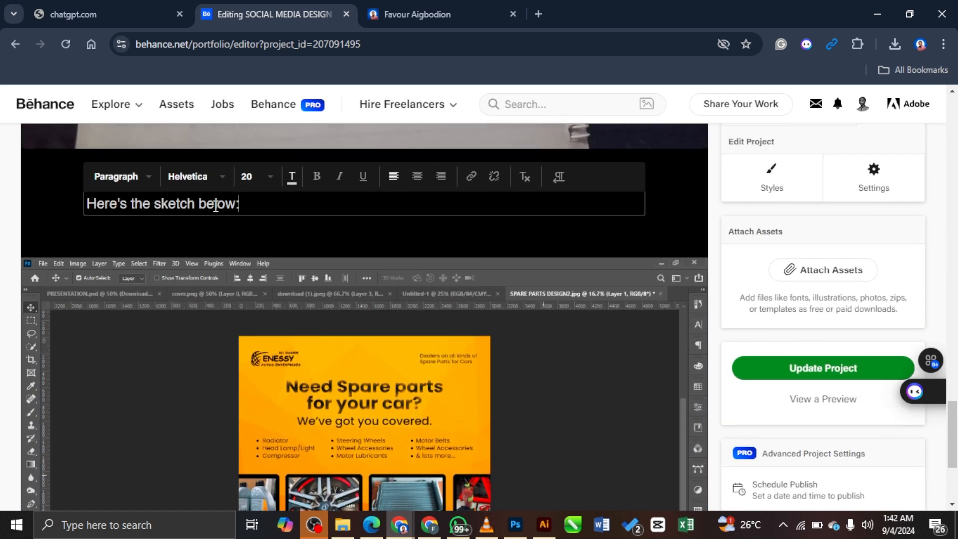
pyautogui.hotkey('ctrl', 'a')
pyautogui.write('Now')
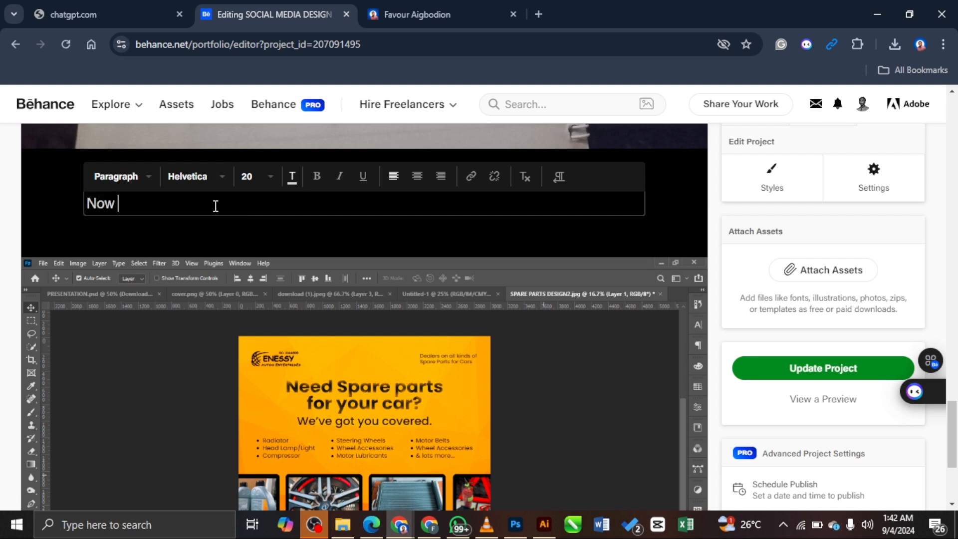
pyautogui.press('BackSpace')
pyautogui.press('BackSpace')
pyautogui.press('BackSpace')
pyautogui.write('After sketching')
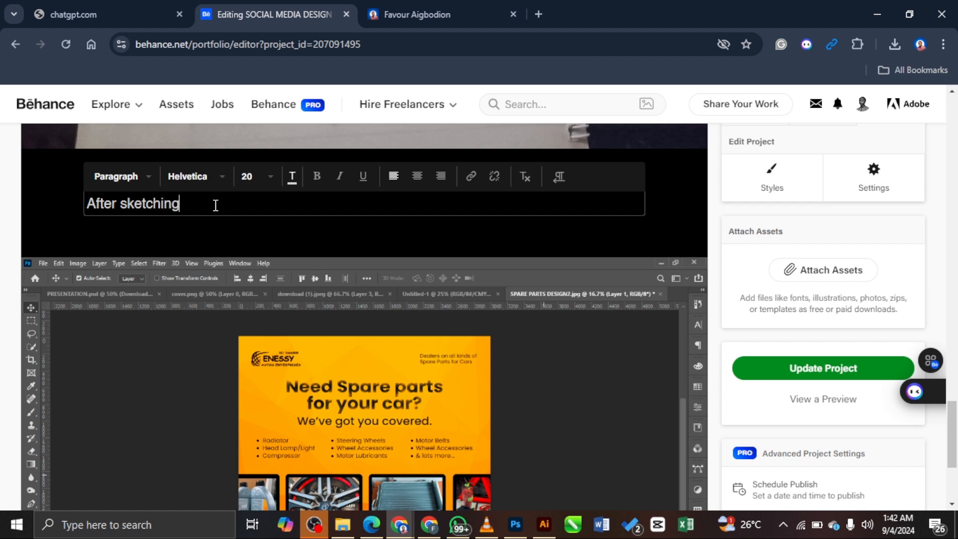
pyautogui.write(', I head')
pyautogui.press('BackSpace')
pyautogui.press('BackSpace')
pyautogui.press('BackSpace')
pyautogui.press('BackSpace')
pyautogui.press('BackSpace')
pyautogui.press('BackSpace')
pyautogui.press('BackSpace')
pyautogui.write('Now the ')
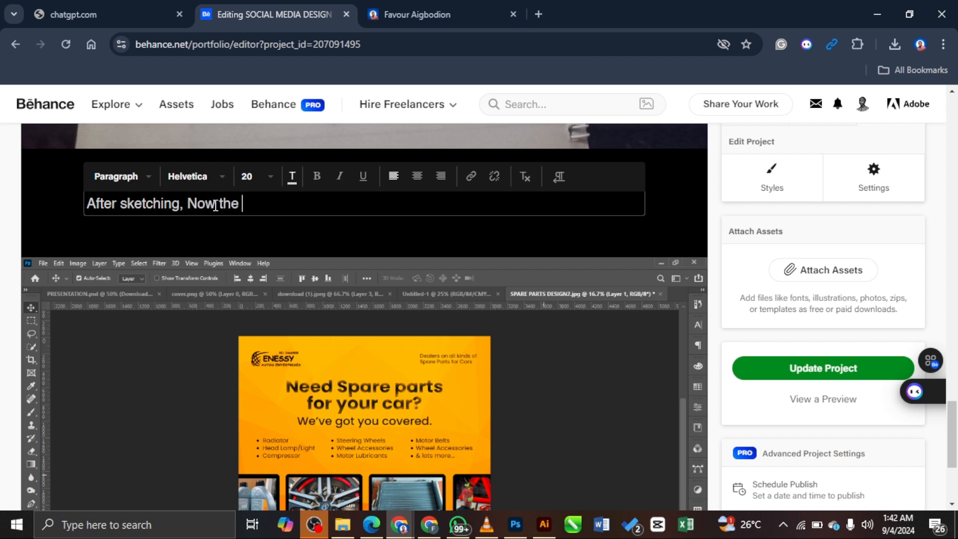
pyautogui.write('magic starts')
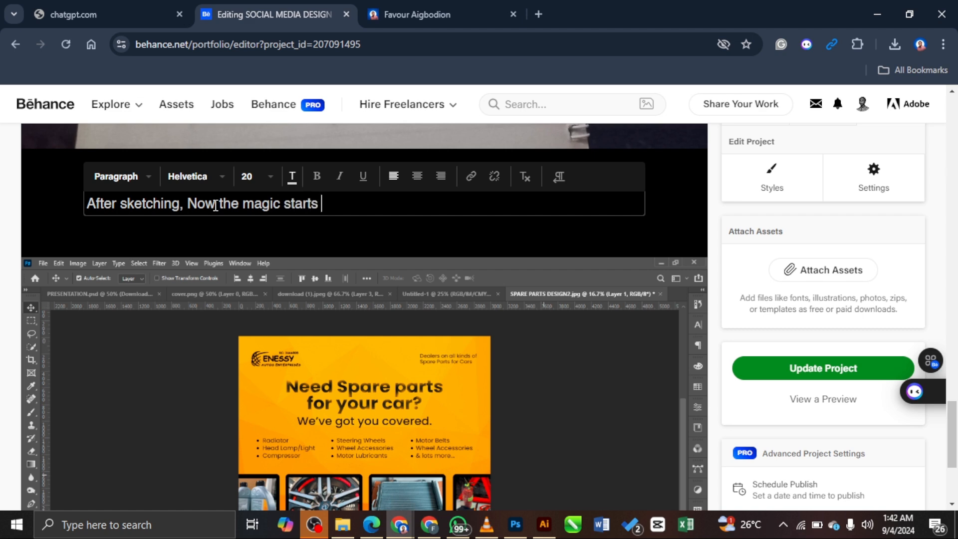
pyautogui.write(' in the design software')
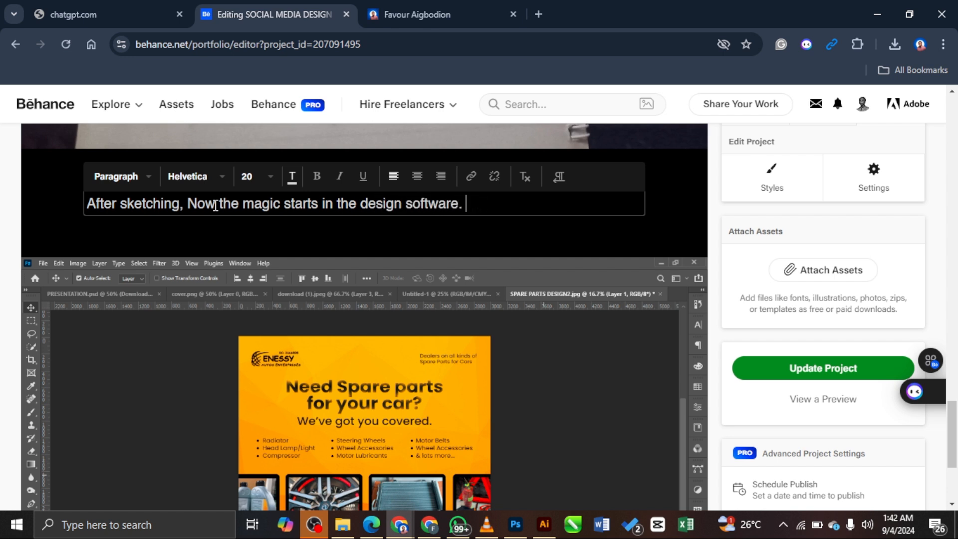
pyautogui.write('. I used Adobe Photo')
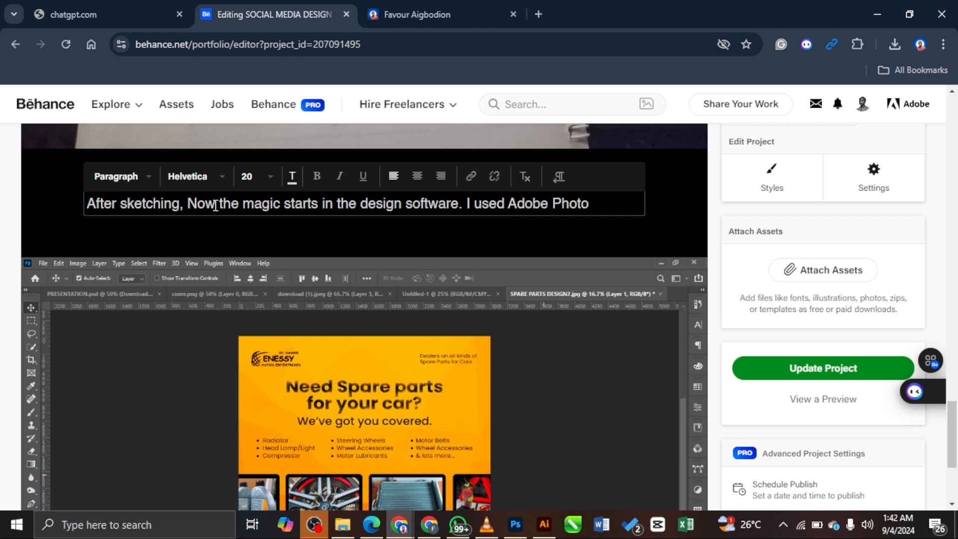
pyautogui.write('shop')
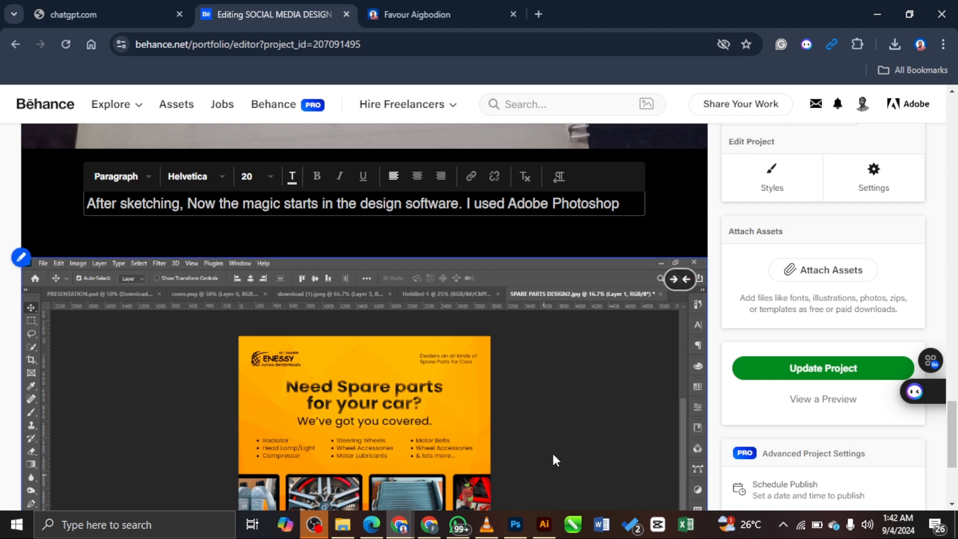
# Step: Check the Photoshop version, then add '2021 to create this design and I had a lot of fun doing this'
pyautogui.click(515, 533)
pyautogui.rightClick(516, 534)
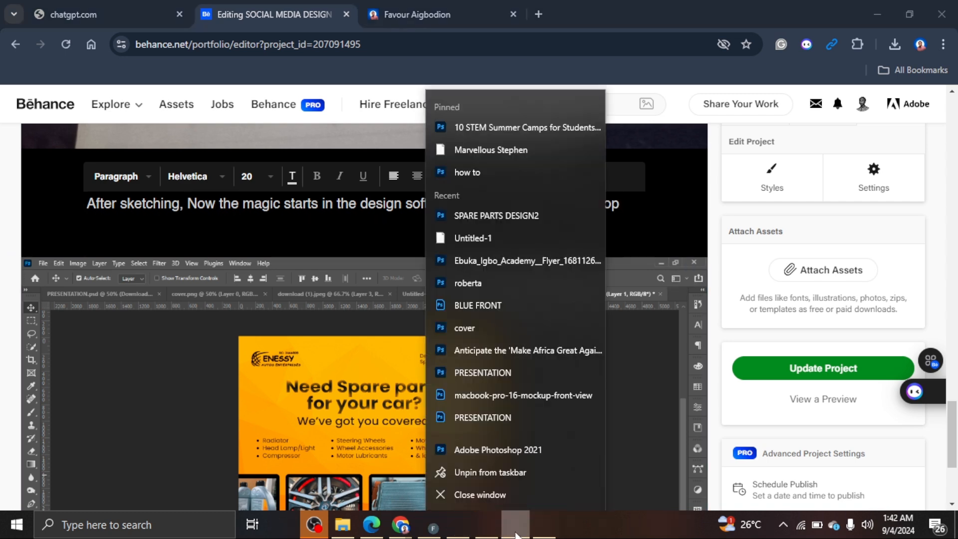
pyautogui.click(679, 412)
pyautogui.click(623, 208)
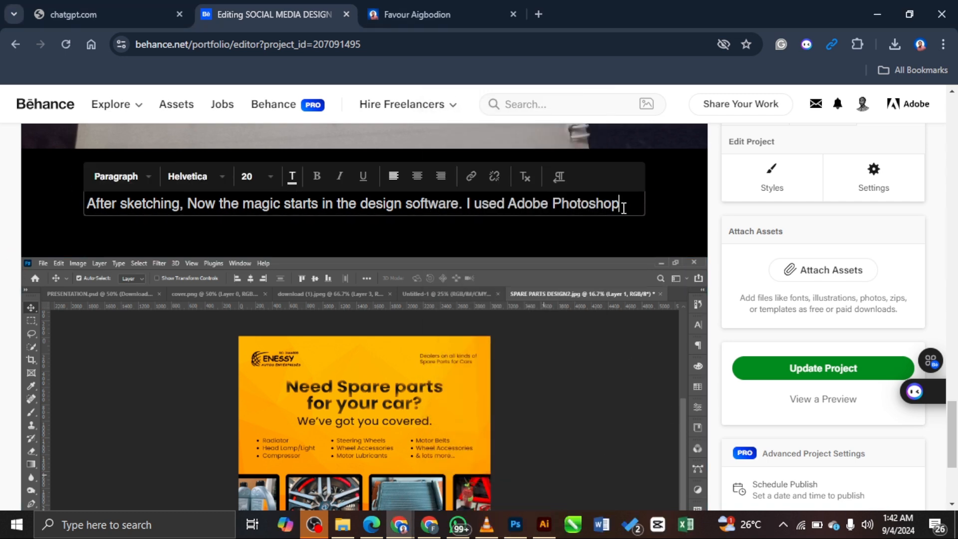
pyautogui.write('2021 to')
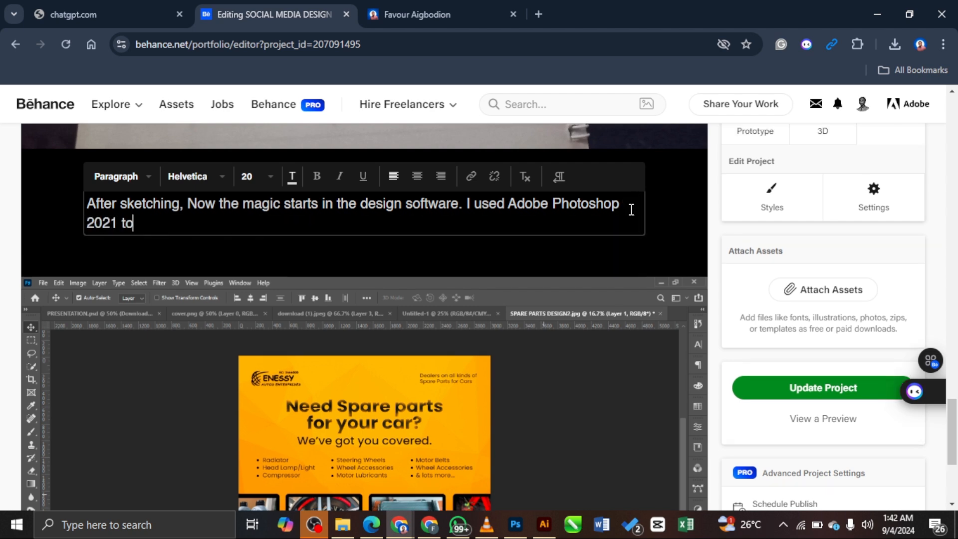
pyautogui.write(' create this desi')
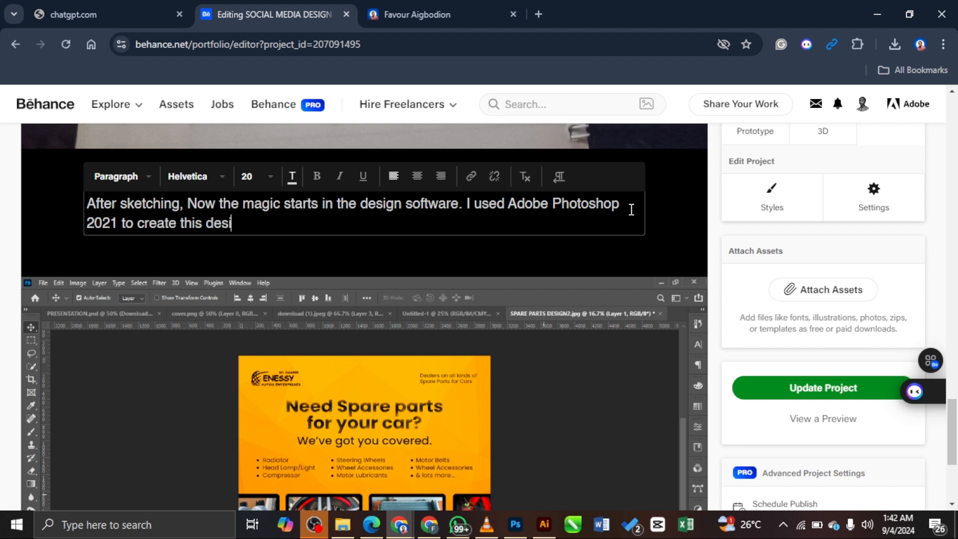
pyautogui.write('gn and I ha')
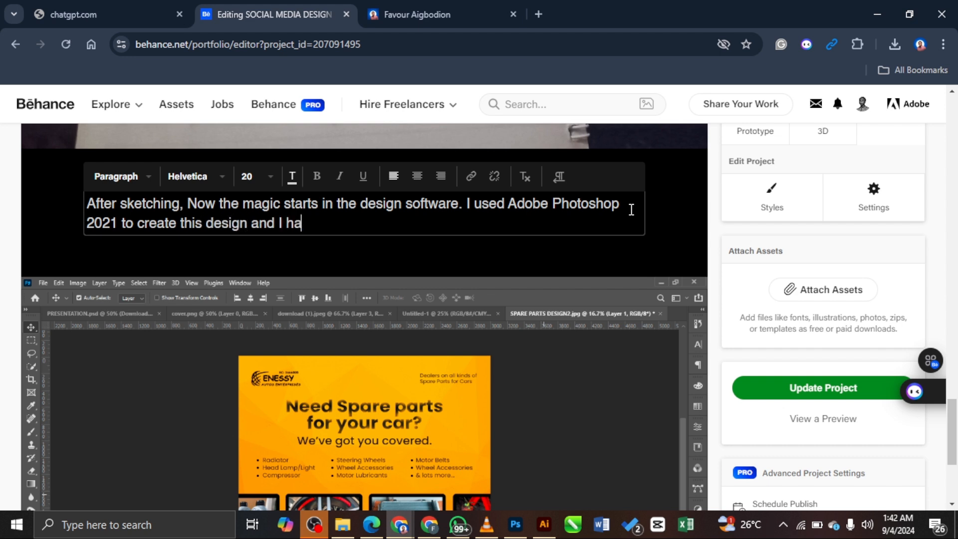
pyautogui.write('d a lot of fun doing this.')
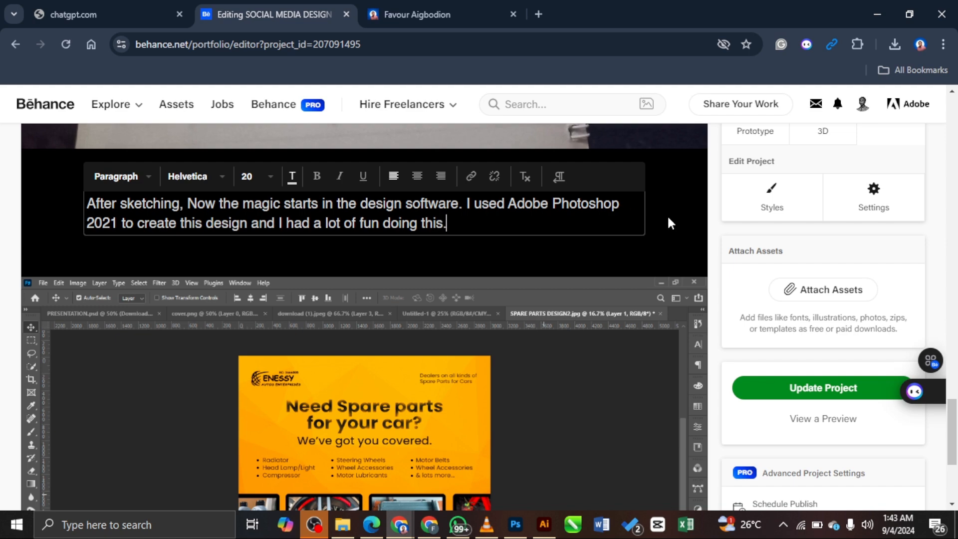
pyautogui.scroll(-4, 656, 236)
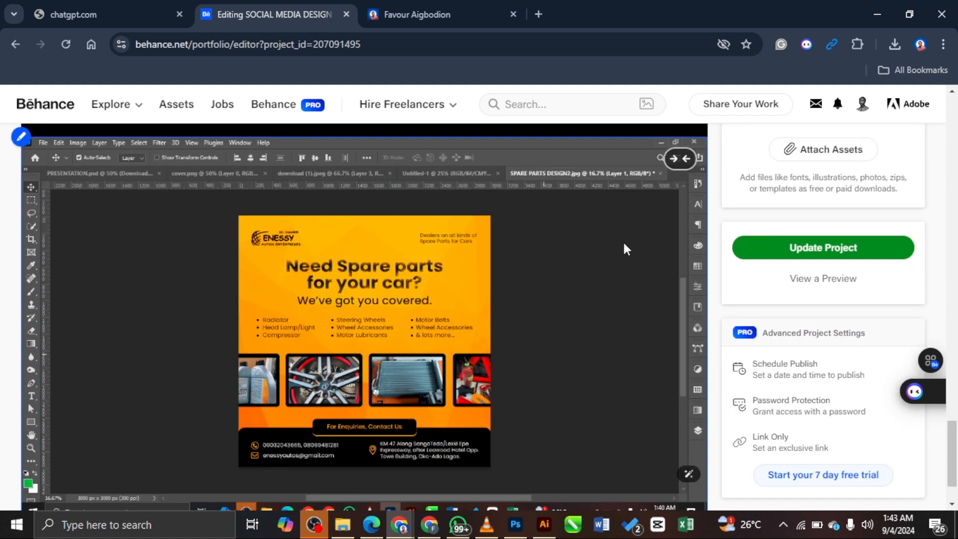
# Step: Reopen the 'After sketching' paragraph for editing, then exit edit mode
pyautogui.scroll(7, 622, 241)
pyautogui.scroll(-8, 325, 205)
pyautogui.scroll(3, 463, 205)
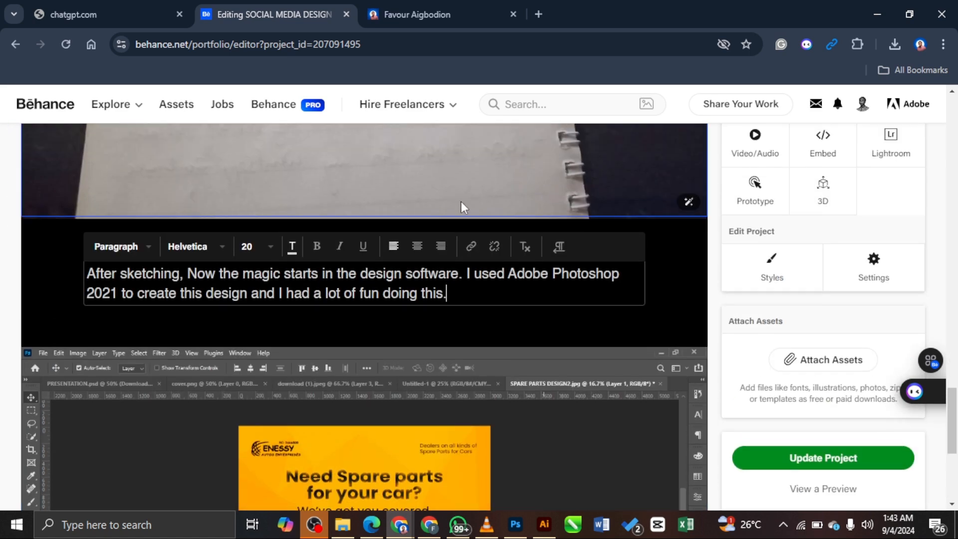
pyautogui.scroll(10, 519, 265)
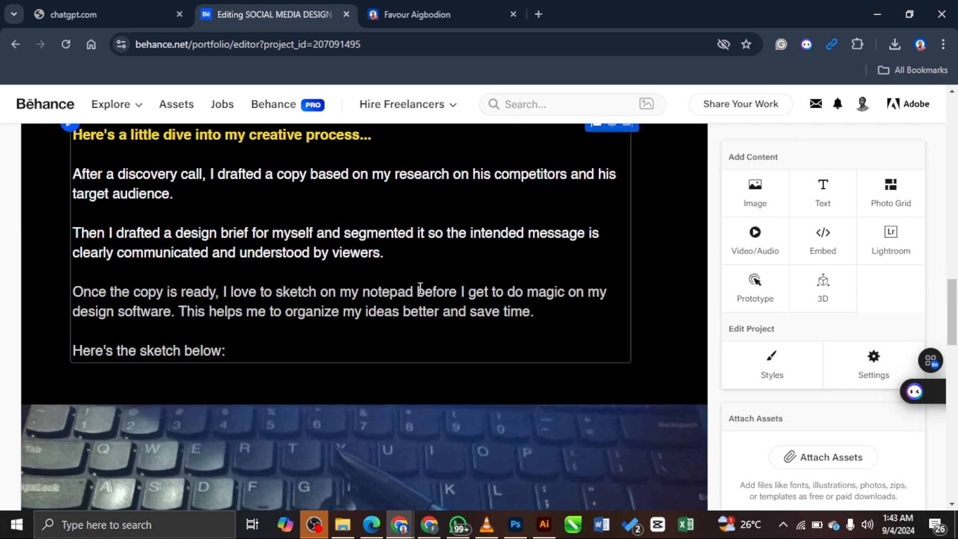
pyautogui.scroll(3, 220, 321)
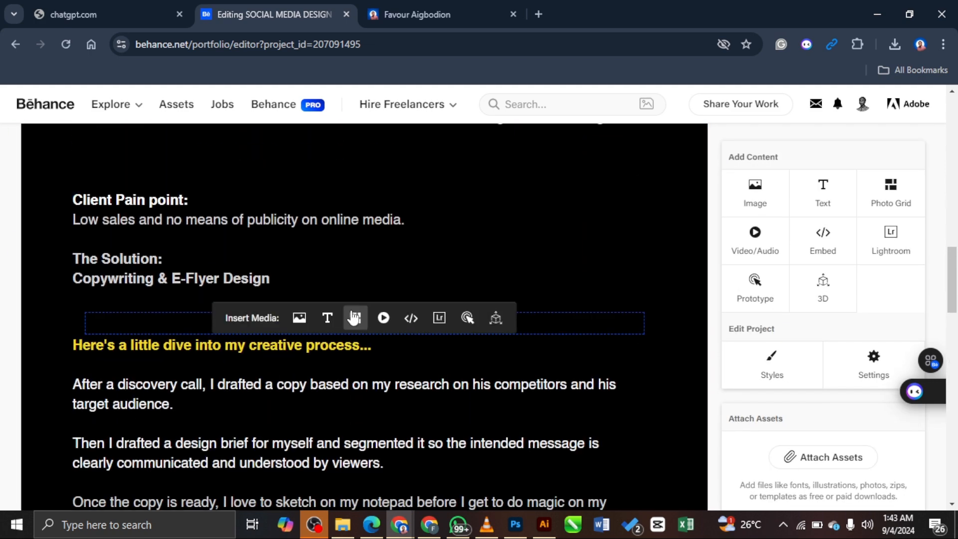
pyautogui.moveTo(353, 318)
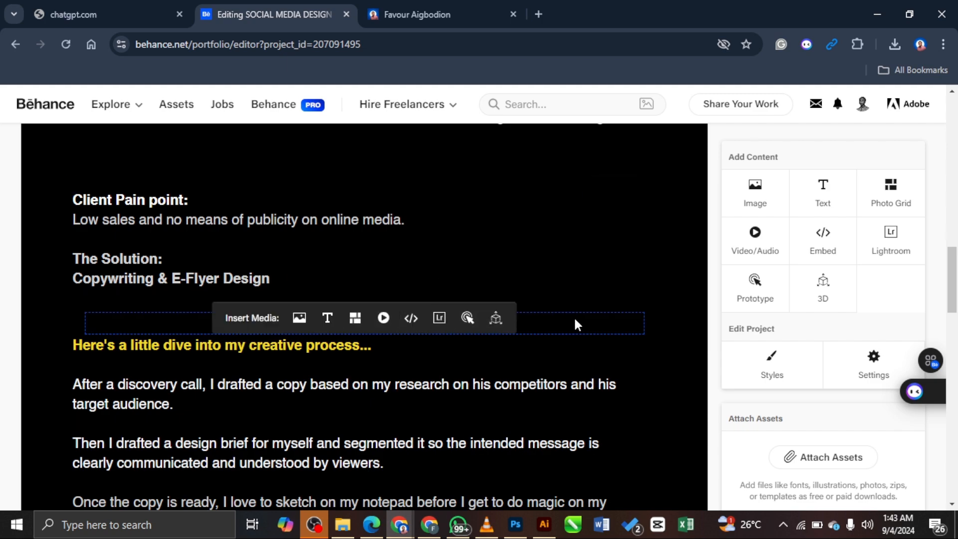
pyautogui.scroll(-3, 672, 322)
pyautogui.scroll(-20, 671, 317)
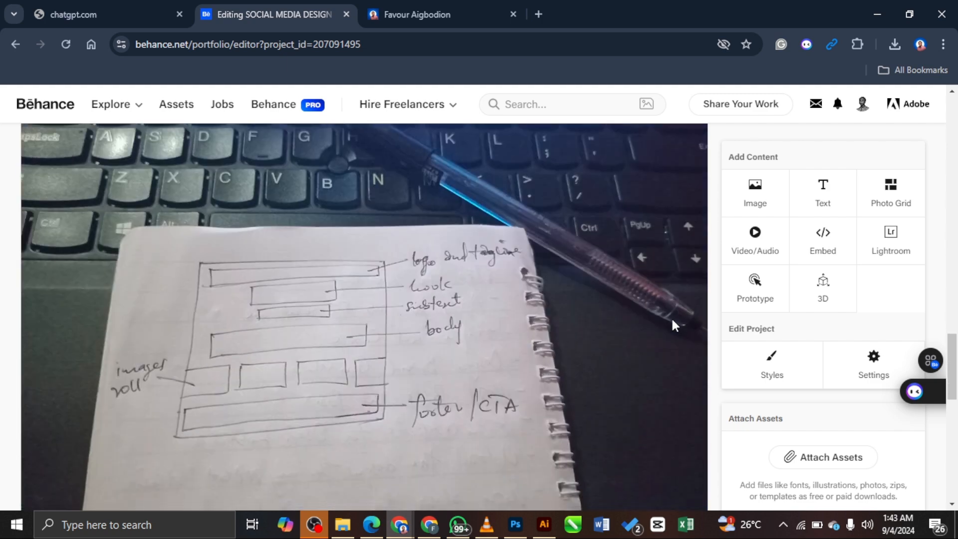
pyautogui.scroll(6, 514, 305)
pyautogui.click(468, 352)
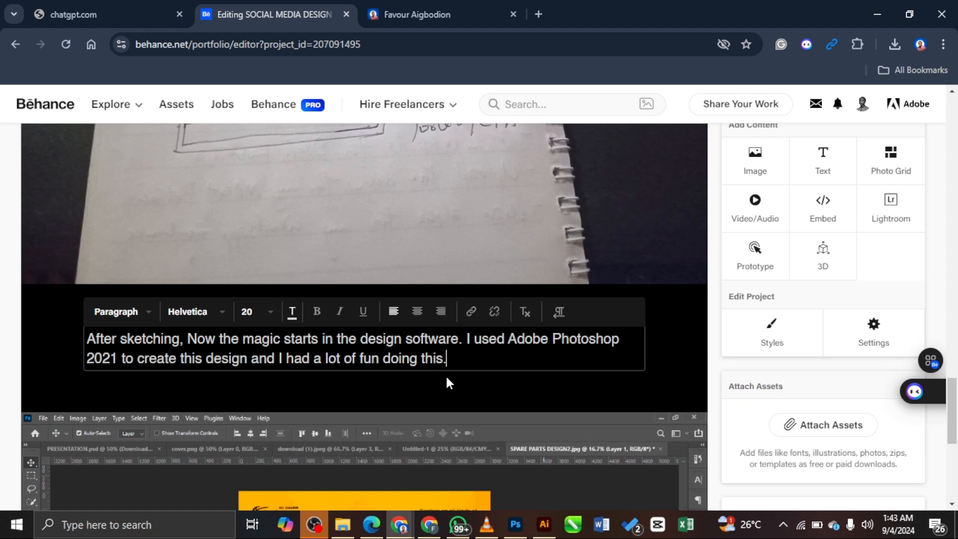
pyautogui.click(422, 378)
pyautogui.scroll(-7, 603, 352)
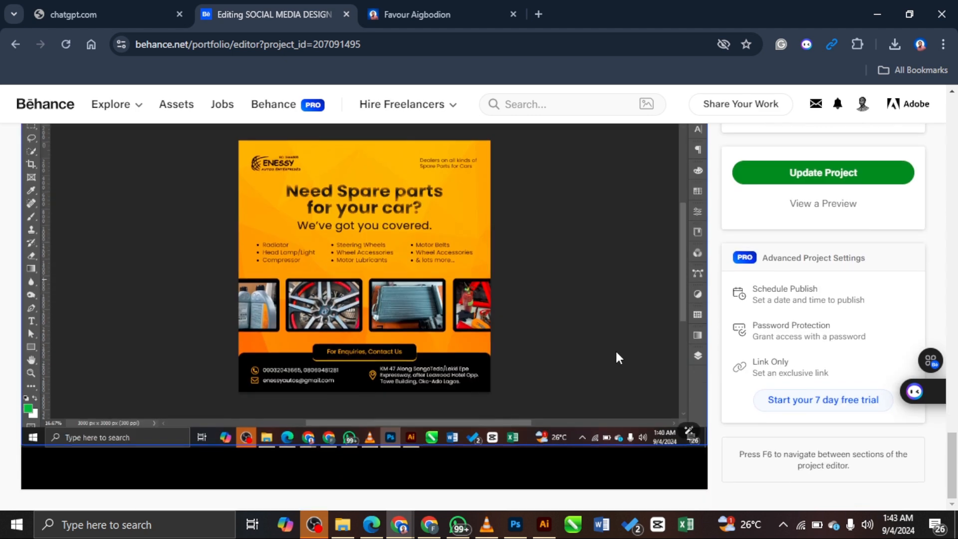
pyautogui.scroll(3, 524, 265)
pyautogui.scroll(-3, 514, 294)
# Step: Submit the changes with Update Project and wait for the save to finish
pyautogui.click(839, 171)
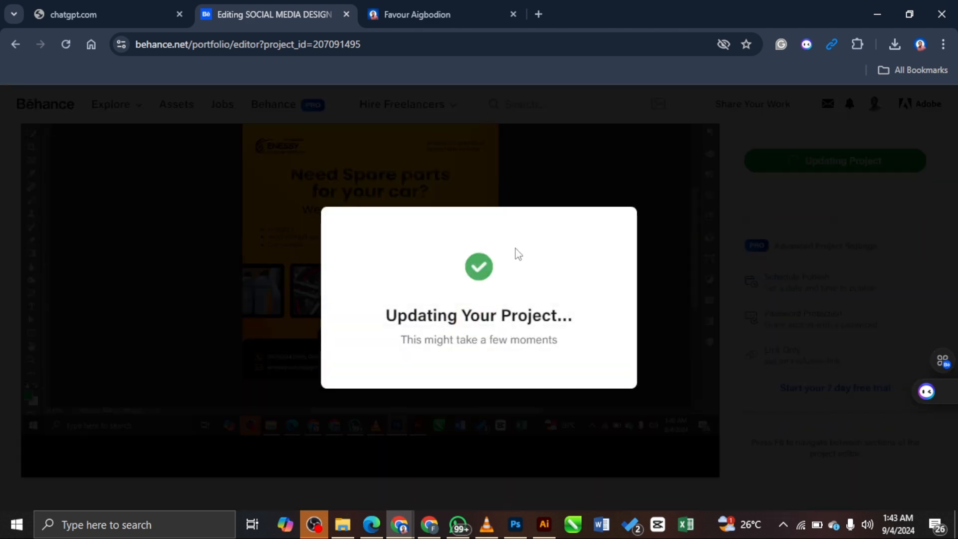
pyautogui.scroll(3, 551, 258)
pyautogui.scroll(6, 551, 257)
pyautogui.scroll(-4, 552, 263)
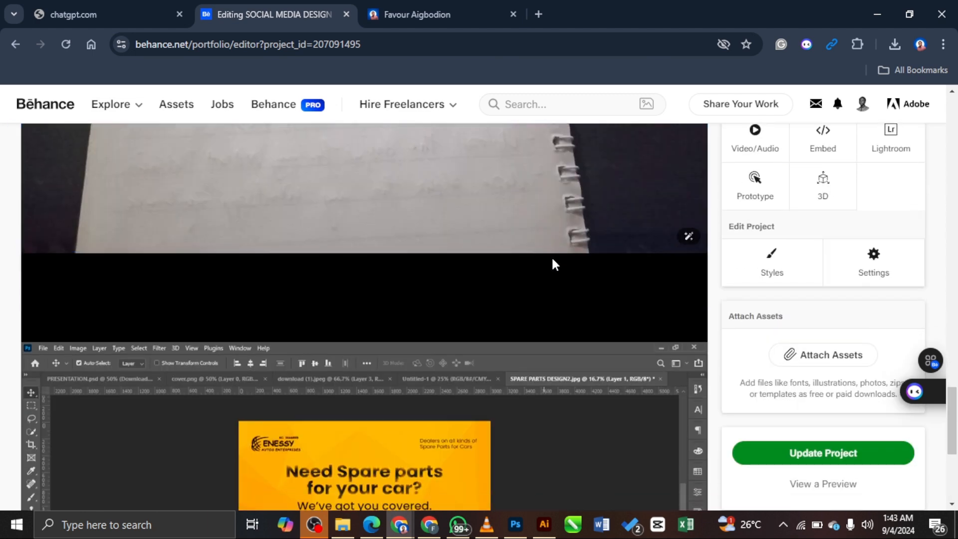
pyautogui.moveTo(494, 294)
pyautogui.scroll(-6, 802, 321)
pyautogui.scroll(4, 572, 248)
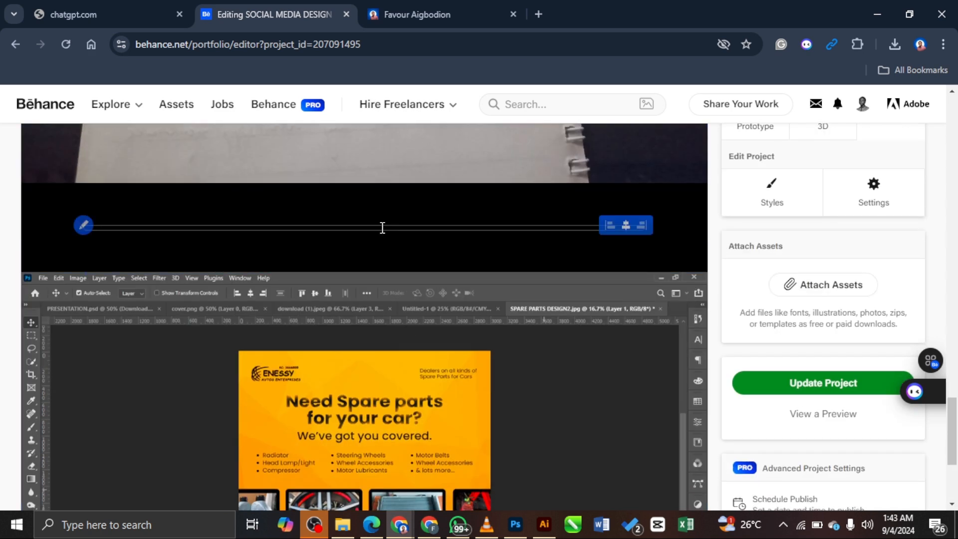
# Step: Insert a new text block between the images and paste in the copied text
pyautogui.moveTo(516, 224)
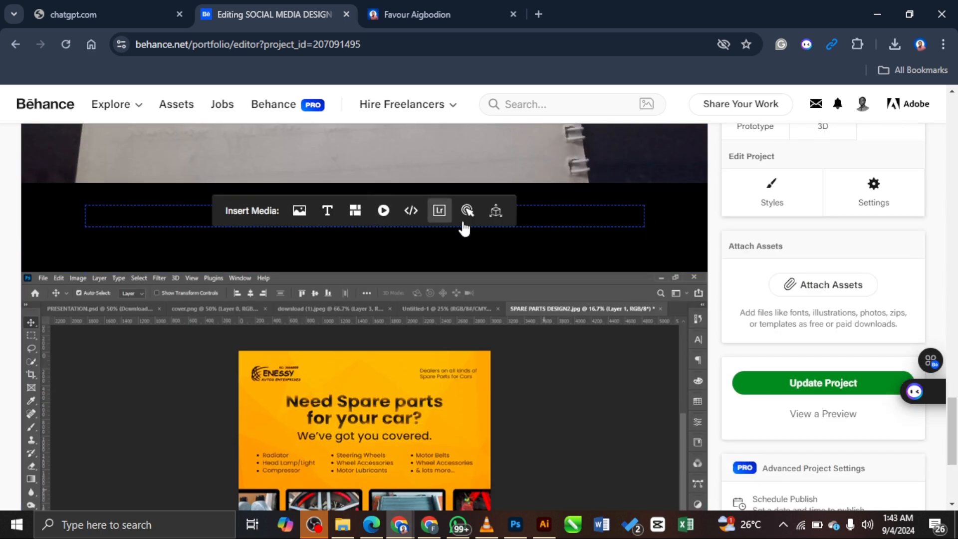
pyautogui.click(327, 212)
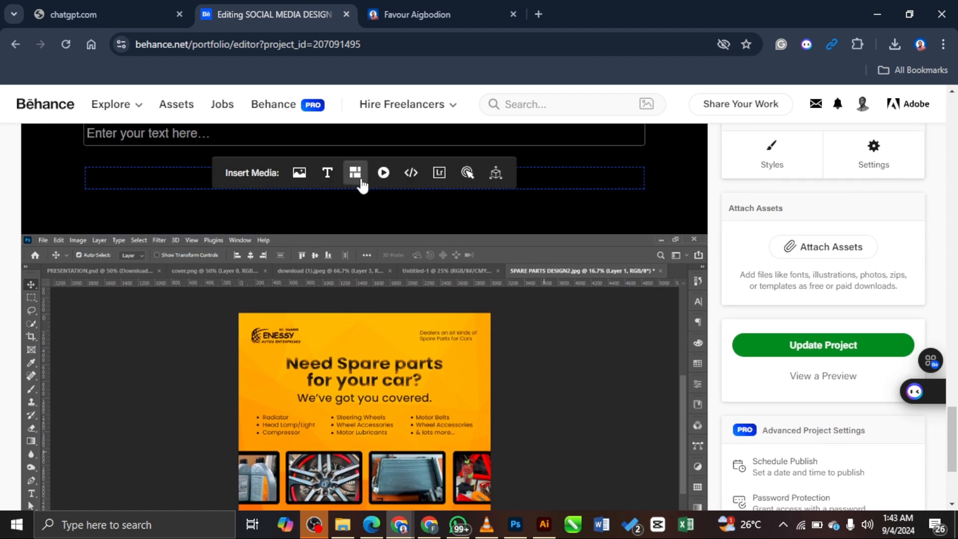
pyautogui.click(252, 203)
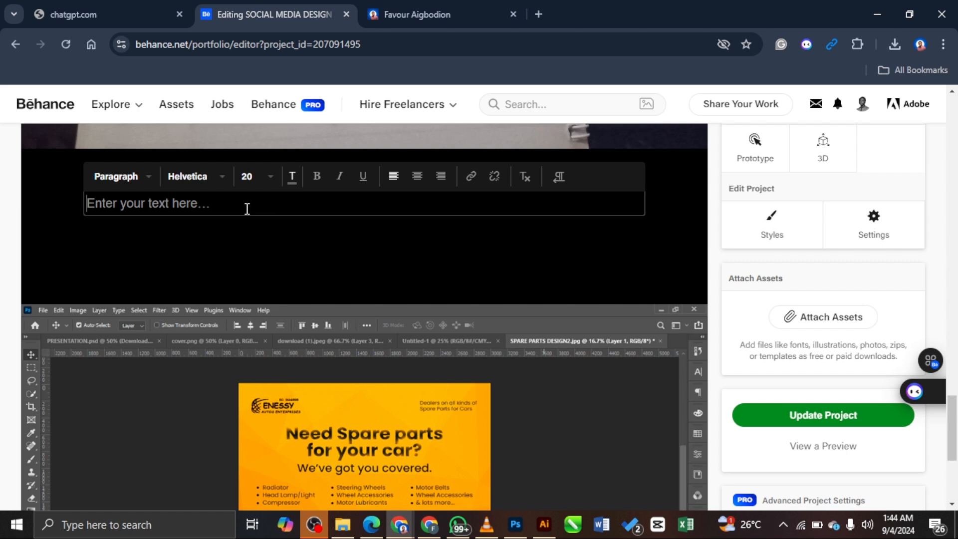
pyautogui.write('After ske')
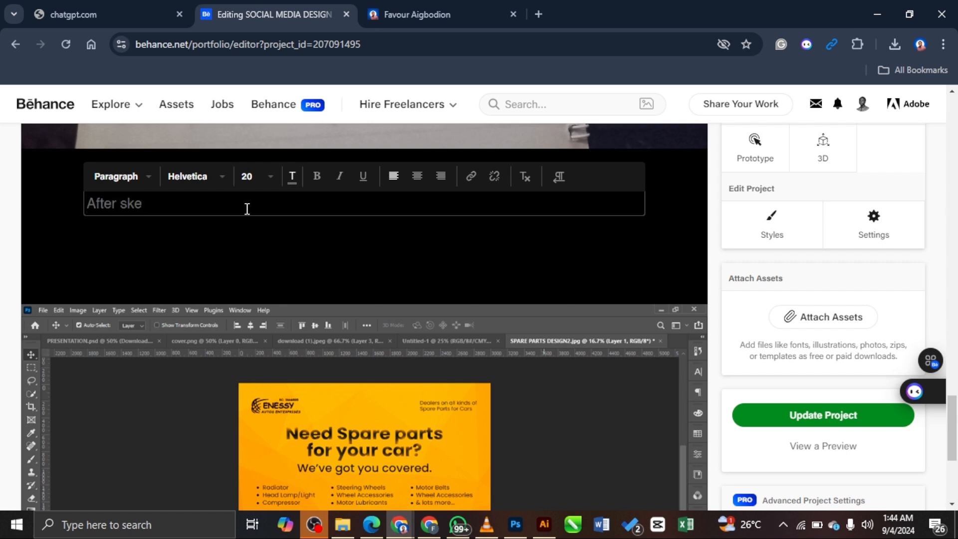
pyautogui.hotkey('ctrl', 'a')
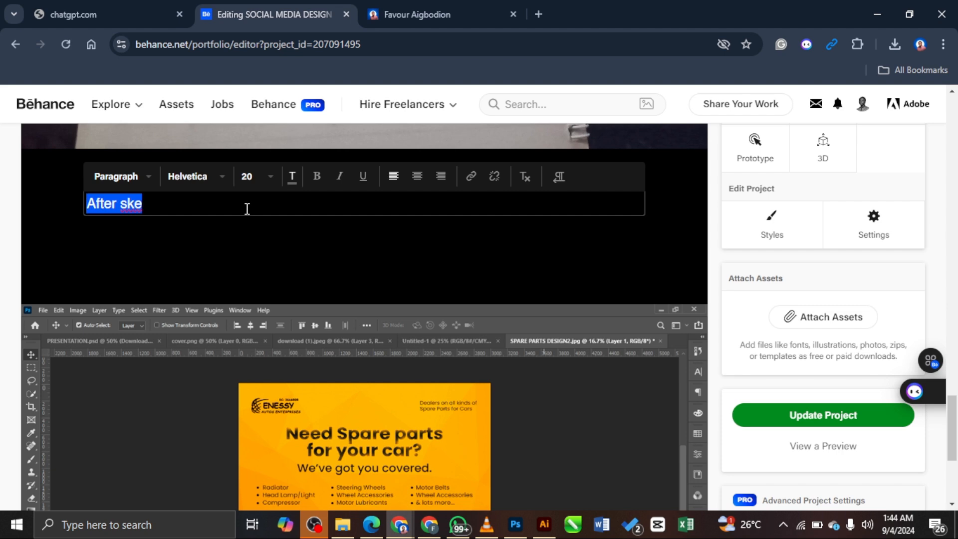
pyautogui.write("Here's the sketch below:")
pyautogui.hotkey('ctrl', 'a')
# Step: Type 'After sketching, the magic then begins in my design software…and I had fun creating this'
pyautogui.write('A')
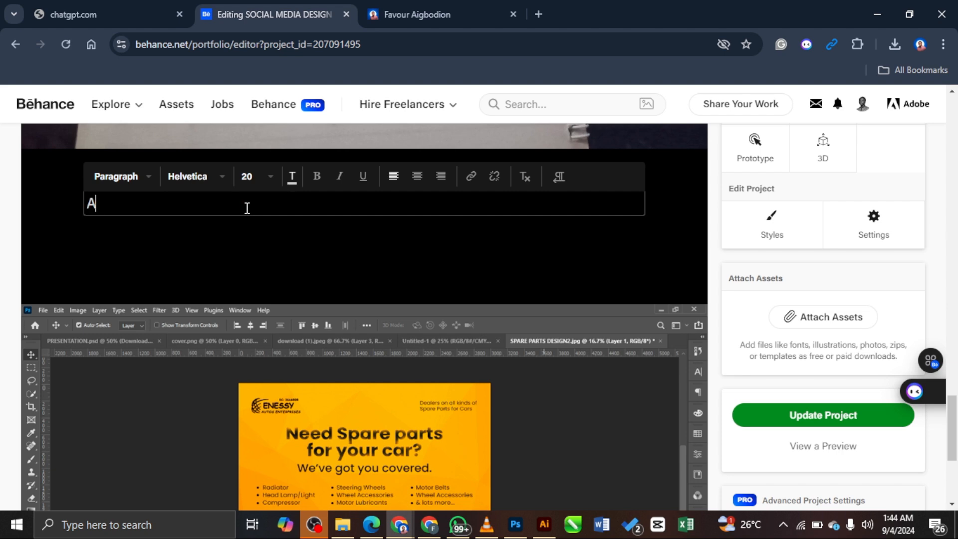
pyautogui.write('fter sketching,')
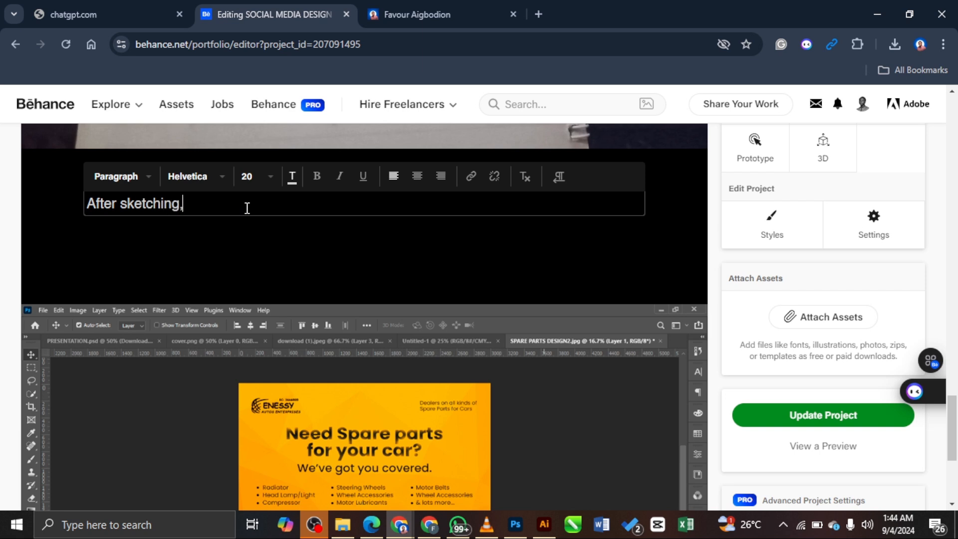
pyautogui.write(' the magic then')
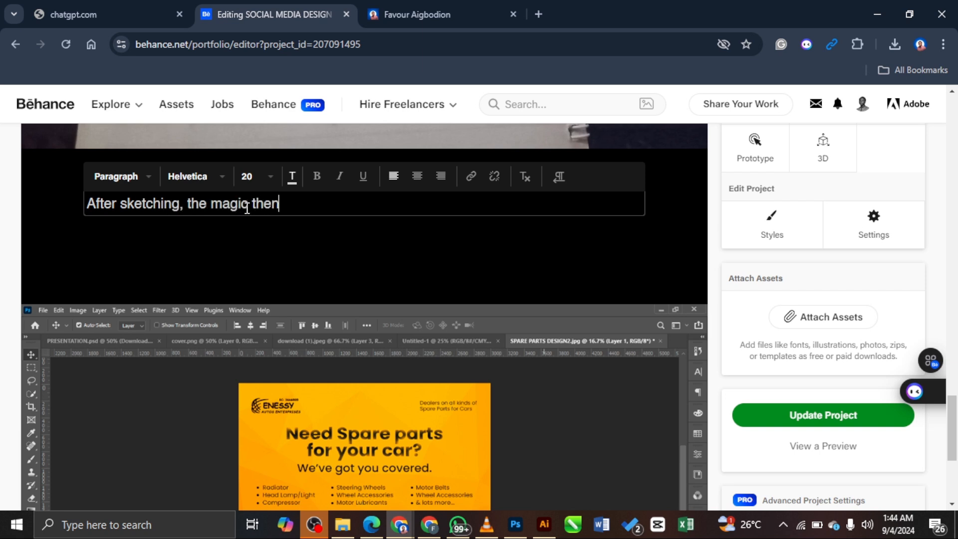
pyautogui.write(' begins in my')
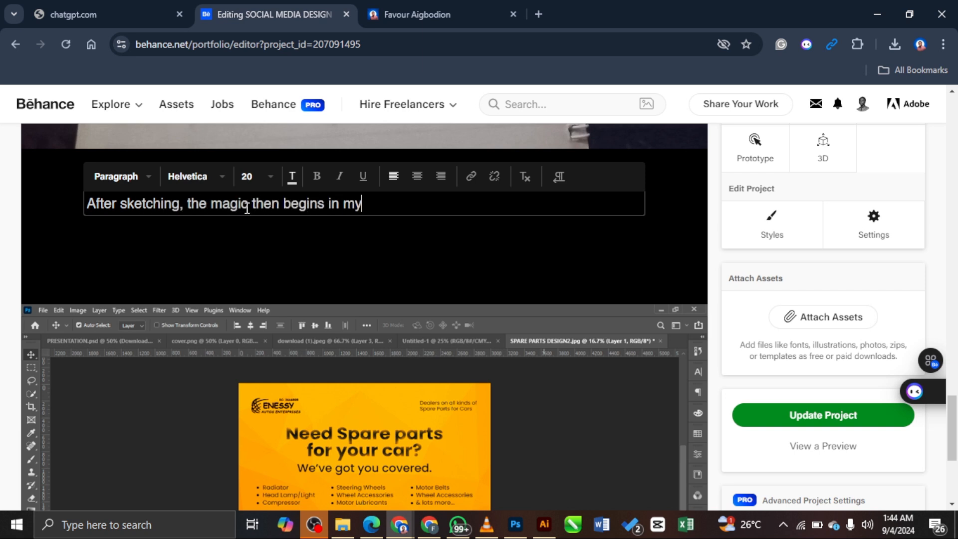
pyautogui.write(' design softwar')
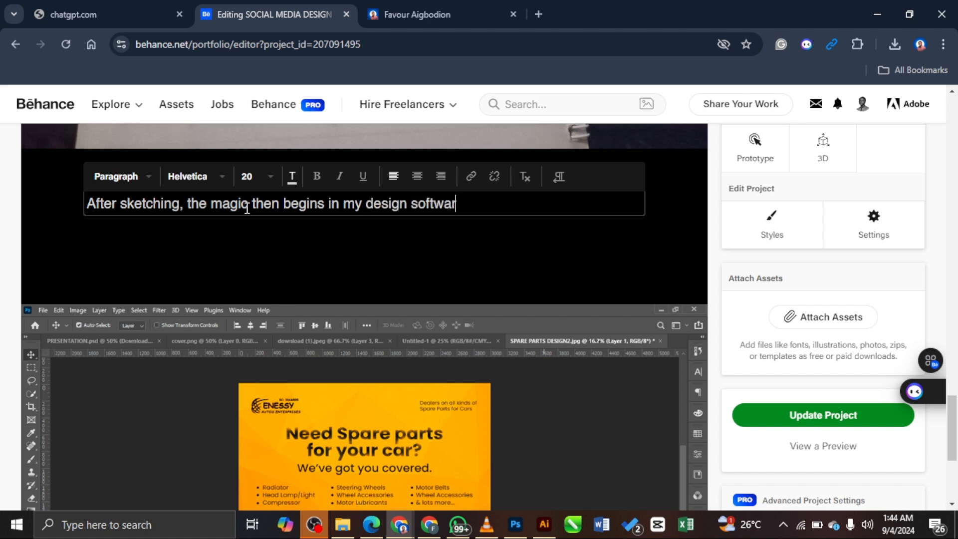
pyautogui.write('e. I used Adobe Photo')
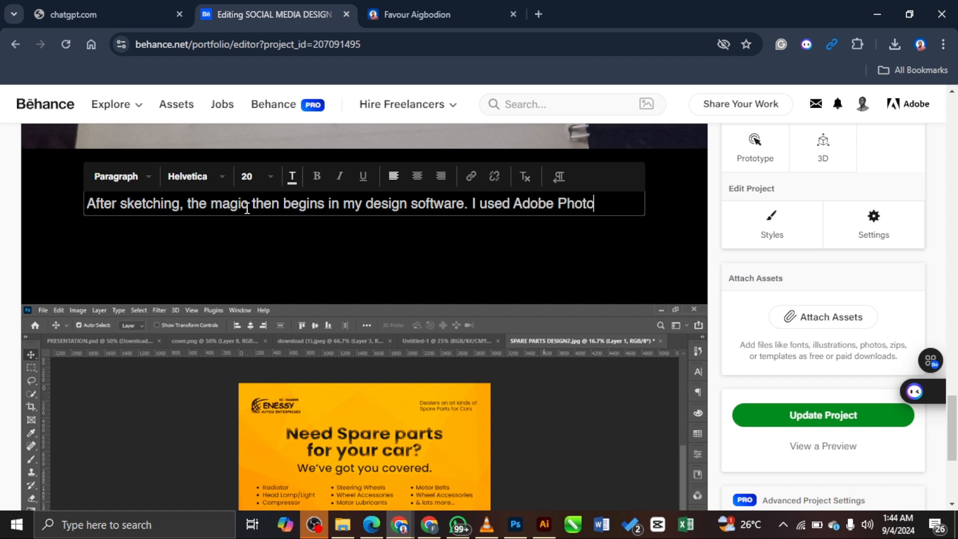
pyautogui.write('shop 2021 ')
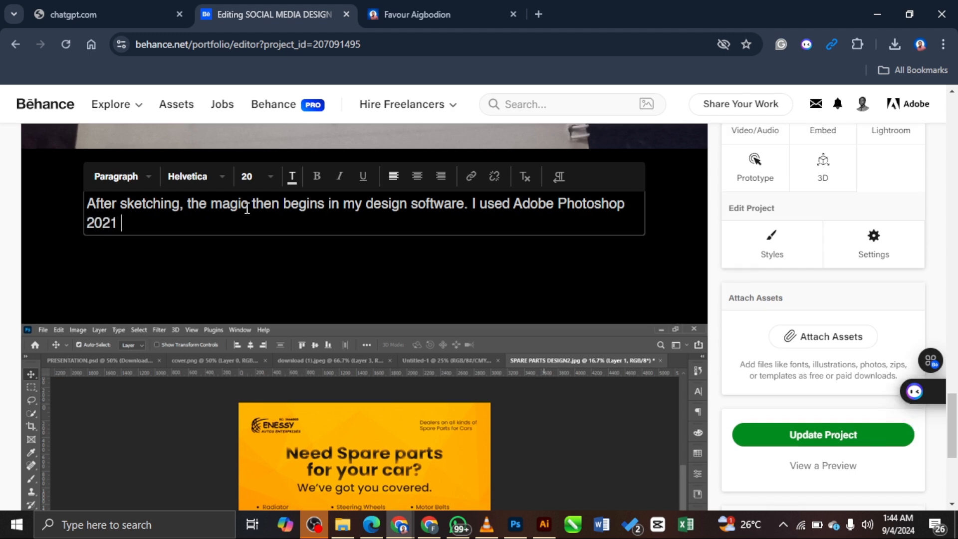
pyautogui.write('to create this design')
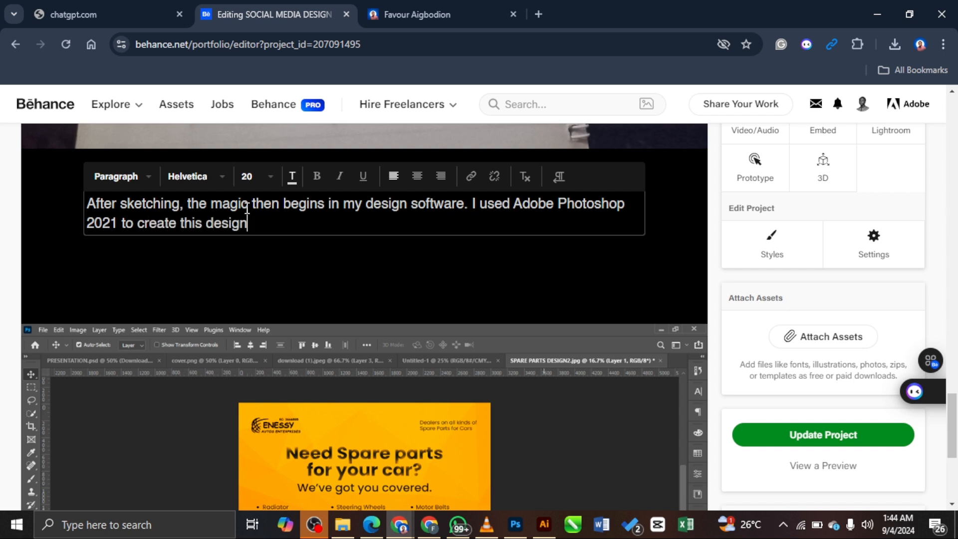
pyautogui.write(' ad')
pyautogui.press('BackSpace')
pyautogui.press('BackSpace')
pyautogui.write('nd I had fun cresat')
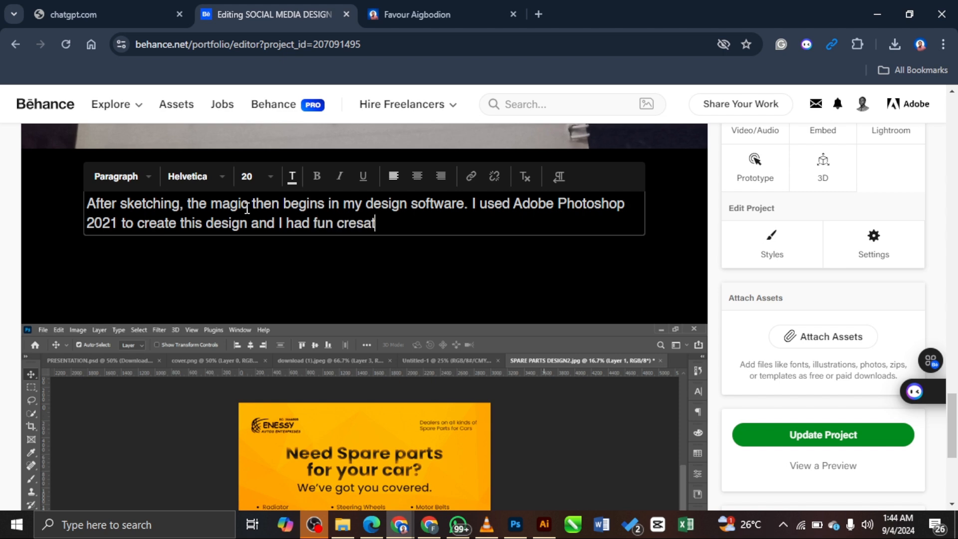
pyautogui.press('BackSpace')
pyautogui.press('BackSpace')
pyautogui.press('BackSpace')
pyautogui.write('ating this')
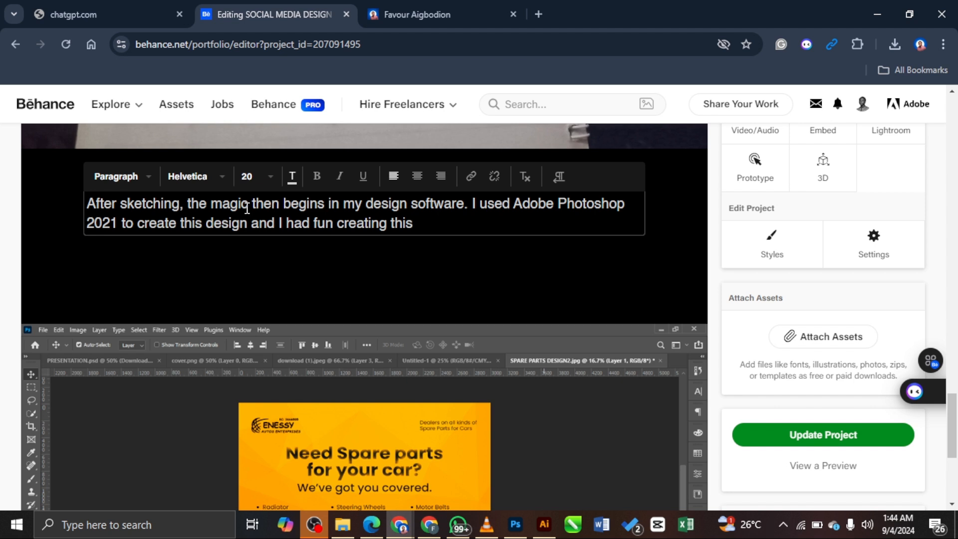
pyautogui.write(' because')
pyautogui.press('BackSpace')
pyautogui.press('BackSpace')
pyautogui.press('BackSpace')
pyautogui.press('BackSpace')
pyautogui.press('BackSpace')
pyautogui.press('BackSpace')
pyautogui.press('BackSpace')
# Step: Move 'the magic then begins…' to a new paragraph after 'After sketching,', discarding trial words
pyautogui.click(191, 203)
pyautogui.press('Return')
pyautogui.press('Return')
pyautogui.click(192, 203)
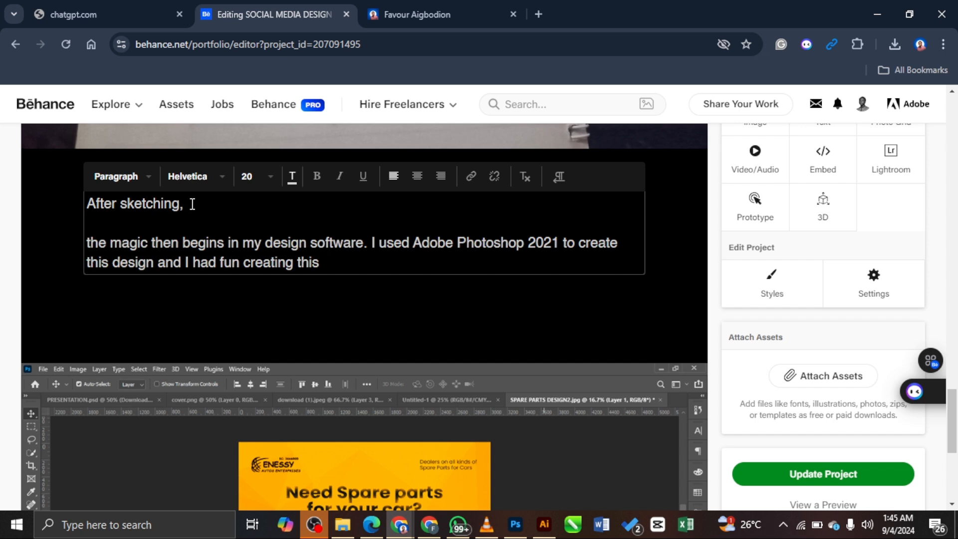
pyautogui.write('go')
pyautogui.press('BackSpace')
pyautogui.press('BackSpace')
pyautogui.write('go')
pyautogui.press('BackSpace')
pyautogui.press('BackSpace')
pyautogui.press('BackSpace')
pyautogui.write('went on P')
pyautogui.press('BackSpace')
pyautogui.press('BackSpace')
pyautogui.press('BackSpace')
pyautogui.press('BackSpace')
pyautogui.press('BackSpace')
pyautogui.press('BackSpace')
pyautogui.press('BackSpace')
pyautogui.press('BackSpace')
pyautogui.press('BackSpace')
# Step: Scroll down and back up to review the flyer screenshot below the text
pyautogui.scroll(-6, 460, 340)
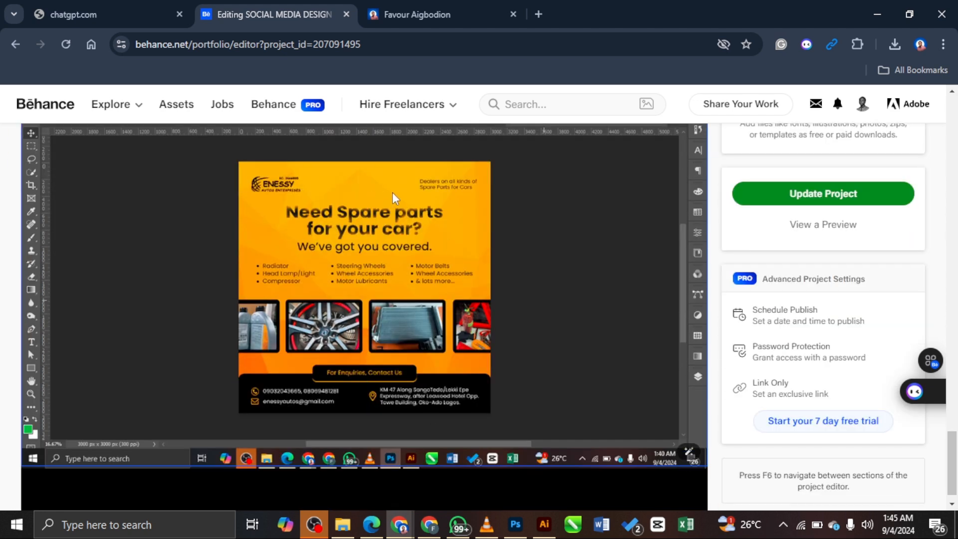
pyautogui.scroll(2, 394, 192)
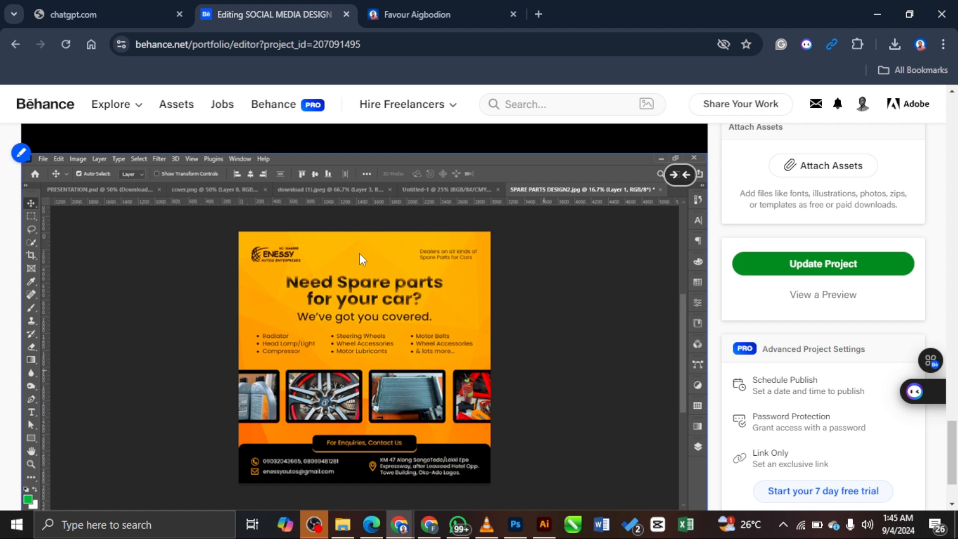
pyautogui.scroll(-2, 534, 264)
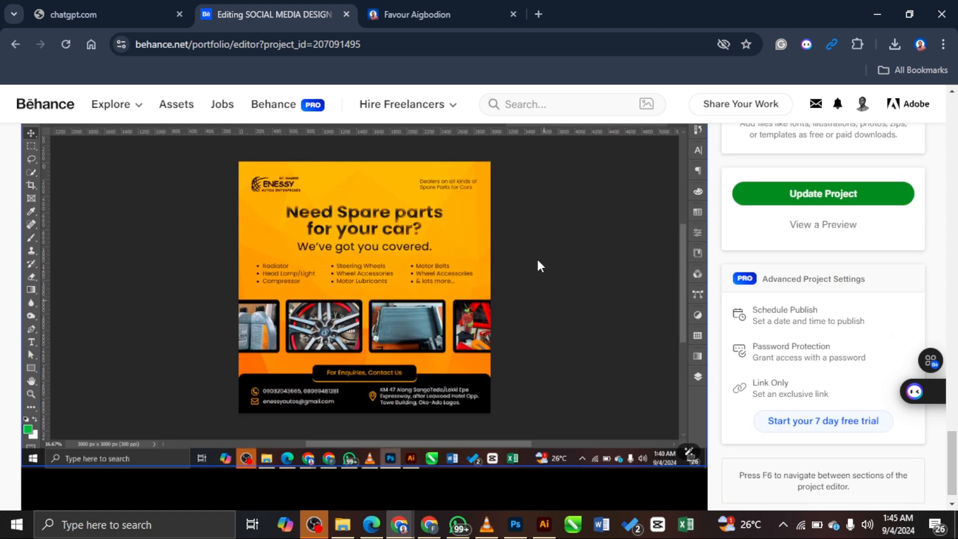
pyautogui.scroll(2, 544, 257)
pyautogui.scroll(6, 355, 277)
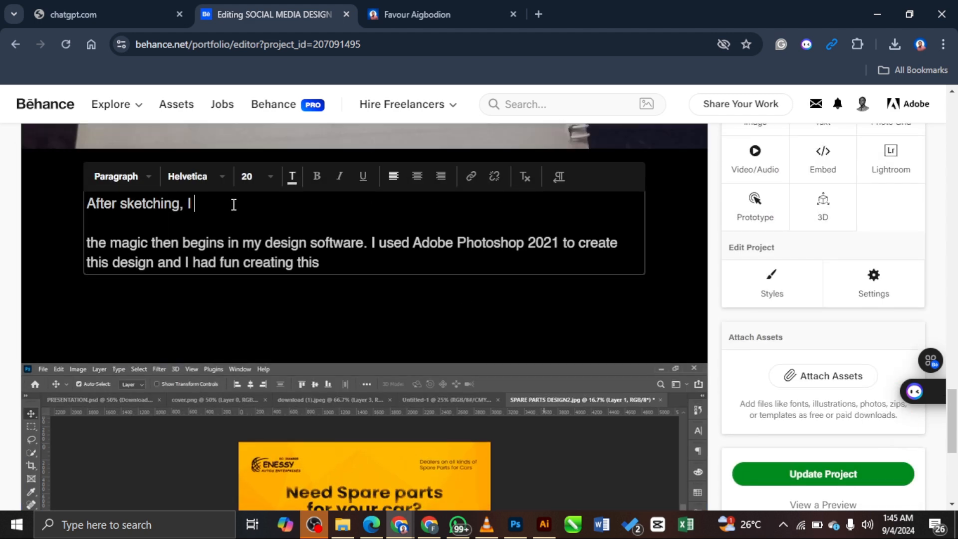
# Step: Continue 'After sketching, I' with 'explored Pinterest to draw inspiration from previous designs'
pyautogui.write('explored Pintere')
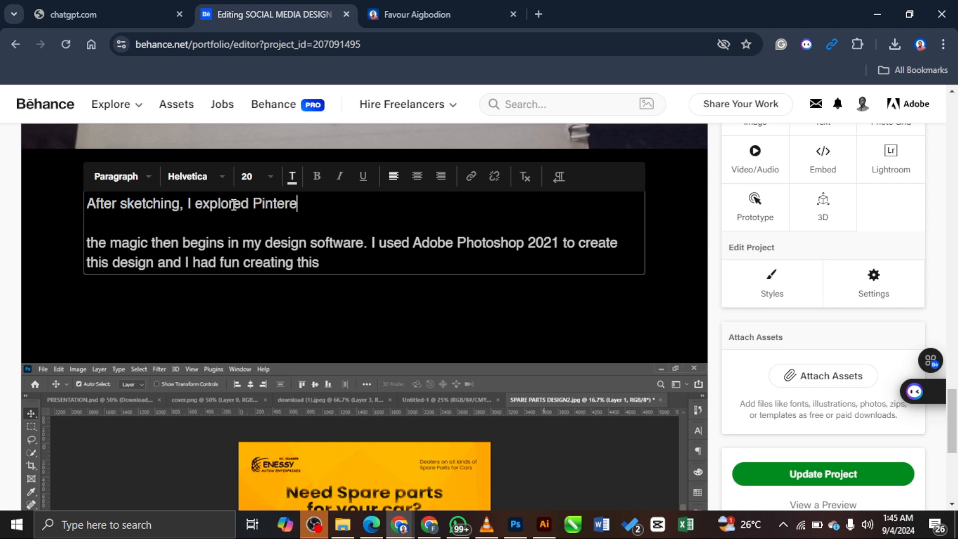
pyautogui.write('st to see previous desi')
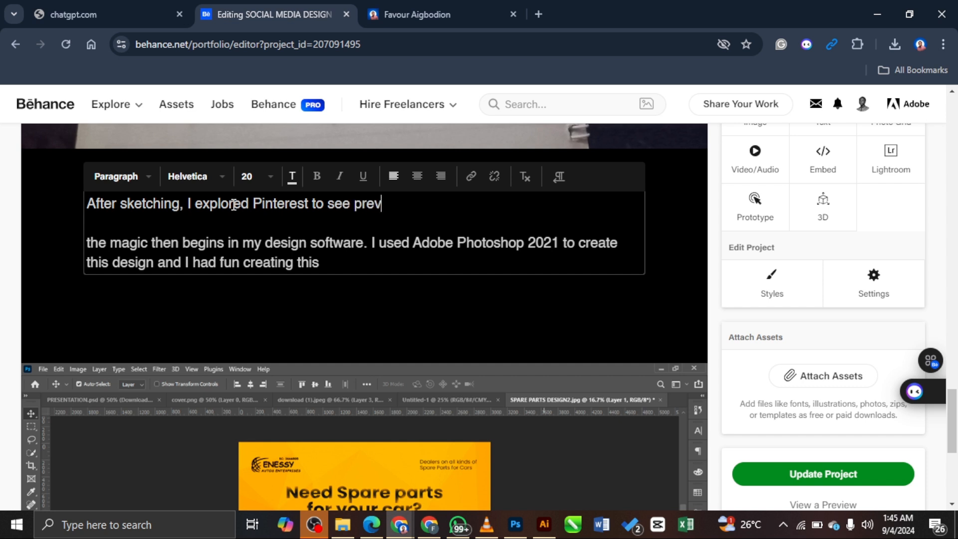
pyautogui.press('BackSpace')
pyautogui.press('BackSpace')
pyautogui.press('BackSpace')
pyautogui.press('BackSpace')
pyautogui.press('BackSpace')
pyautogui.press('BackSpace')
pyautogui.press('BackSpace')
pyautogui.press('BackSpace')
pyautogui.press('BackSpace')
pyautogui.press('BackSpace')
pyautogui.press('BackSpace')
pyautogui.press('BackSpace')
pyautogui.press('BackSpace')
pyautogui.press('BackSpace')
pyautogui.press('BackSpace')
pyautogui.press('BackSpace')
pyautogui.press('BackSpace')
pyautogui.write('g')
pyautogui.press('BackSpace')
pyautogui.write('draw inspiration f')
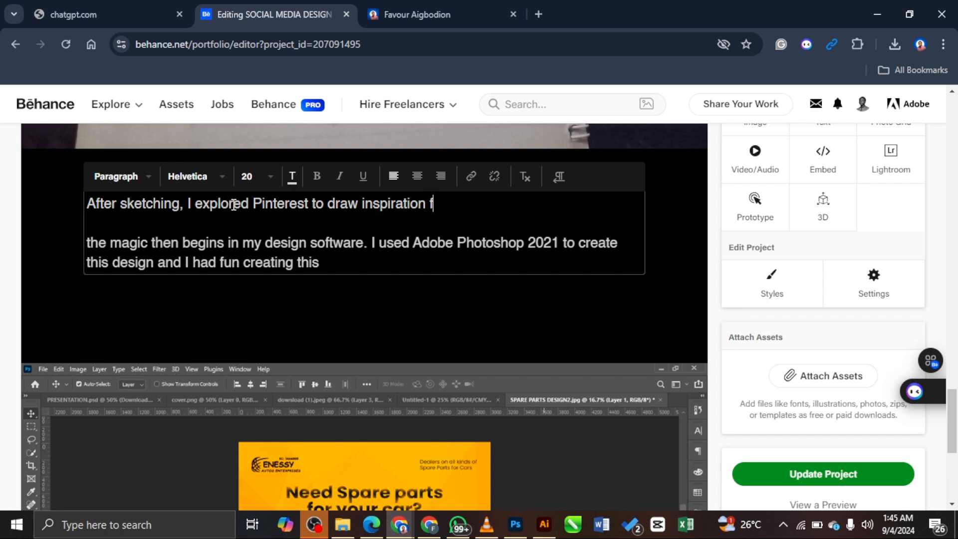
pyautogui.write('rom previous designs')
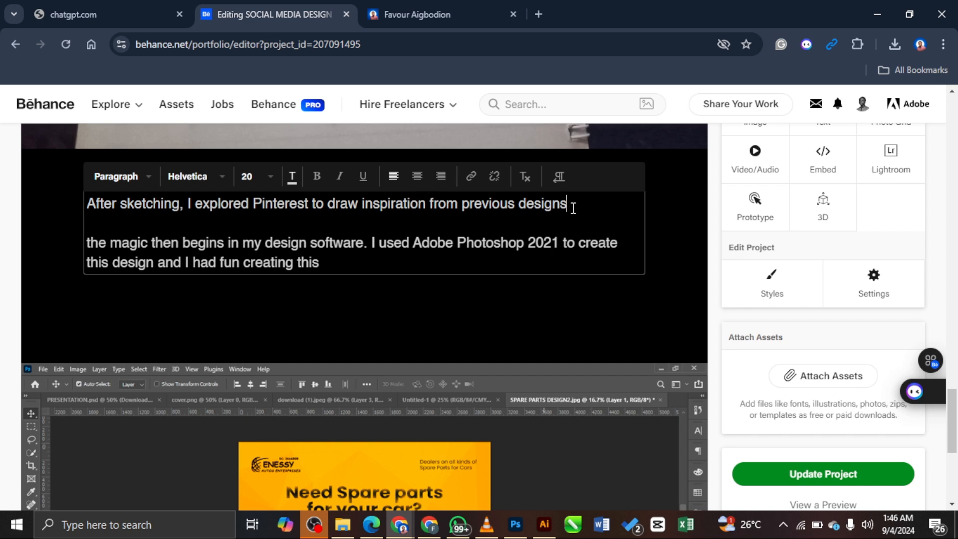
# Step: Finish the sentence with 'on color pairings and typography choice', correcting the typos
pyautogui.write('on color ')
pyautogui.write('chpoic')
pyautogui.press('BackSpace')
pyautogui.press('BackSpace')
pyautogui.press('BackSpace')
pyautogui.press('BackSpace')
pyautogui.press('BackSpace')
pyautogui.press('BackSpace')
pyautogui.write('paiirrings and')
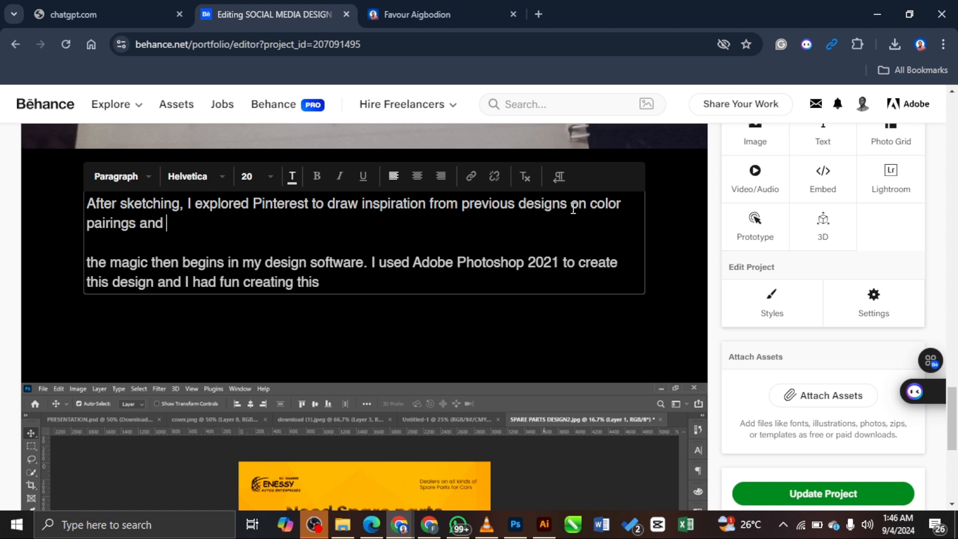
pyautogui.write(' typu')
pyautogui.press('BackSpace')
pyautogui.write('ographyu choice')
pyautogui.press('BackSpace')
pyautogui.press('BackSpace')
pyautogui.press('BackSpace')
pyautogui.press('BackSpace')
pyautogui.press('BackSpace')
pyautogui.press('BackSpace')
pyautogui.press('BackSpace')
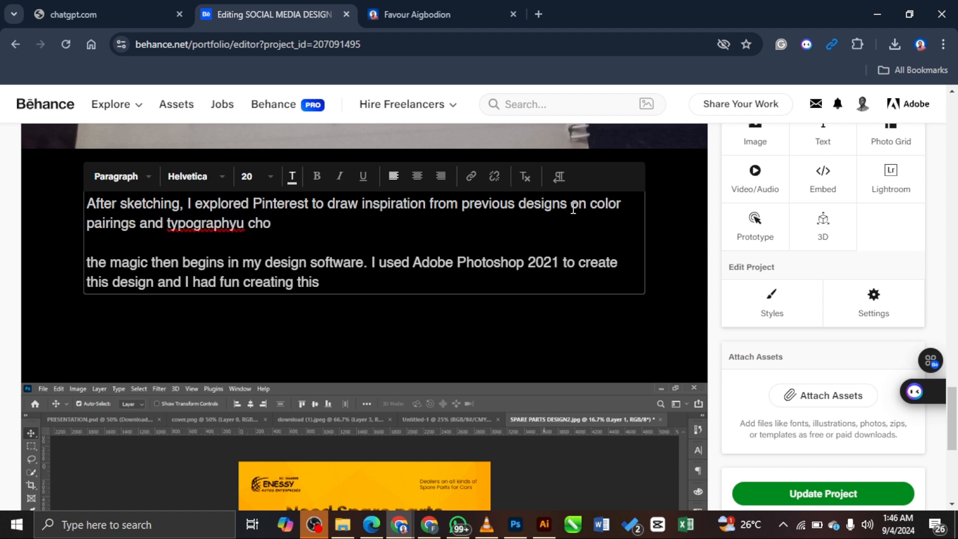
pyautogui.press('BackSpace')
pyautogui.write('choice.')
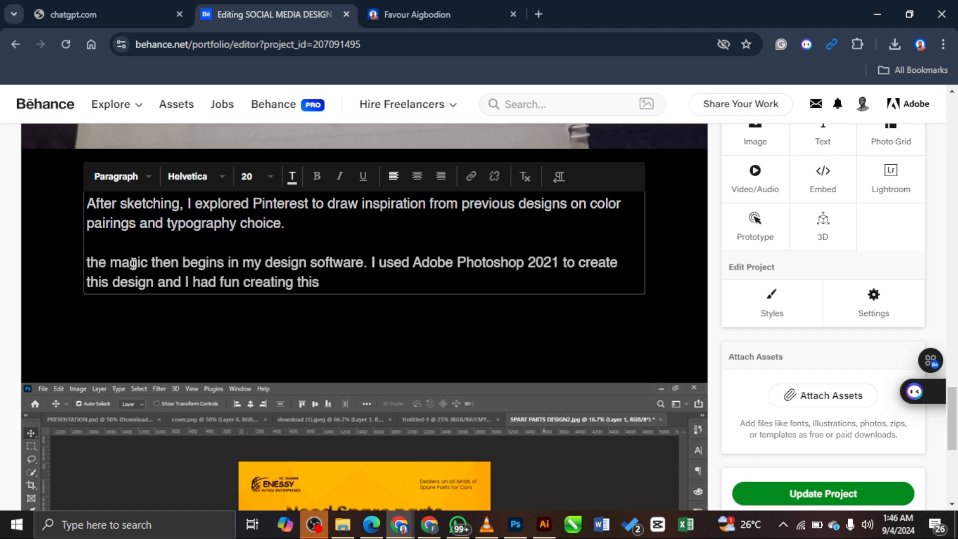
# Step: Replace the opening 'the' so the second paragraph starts 'Now the real magic'
pyautogui.doubleClick(106, 262)
pyautogui.write('N')
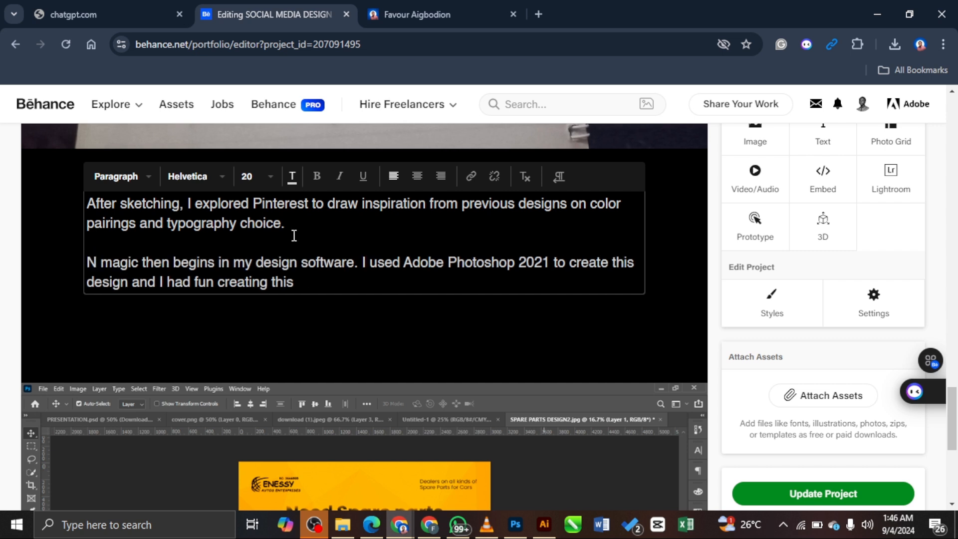
pyautogui.press('Right')
pyautogui.press('Right')
pyautogui.press('Right')
pyautogui.press('Right')
pyautogui.press('Right')
pyautogui.press('Right')
pyautogui.press('Left')
pyautogui.press('Left')
pyautogui.press('Left')
pyautogui.press('Left')
pyautogui.press('Left')
pyautogui.write('ow the ')
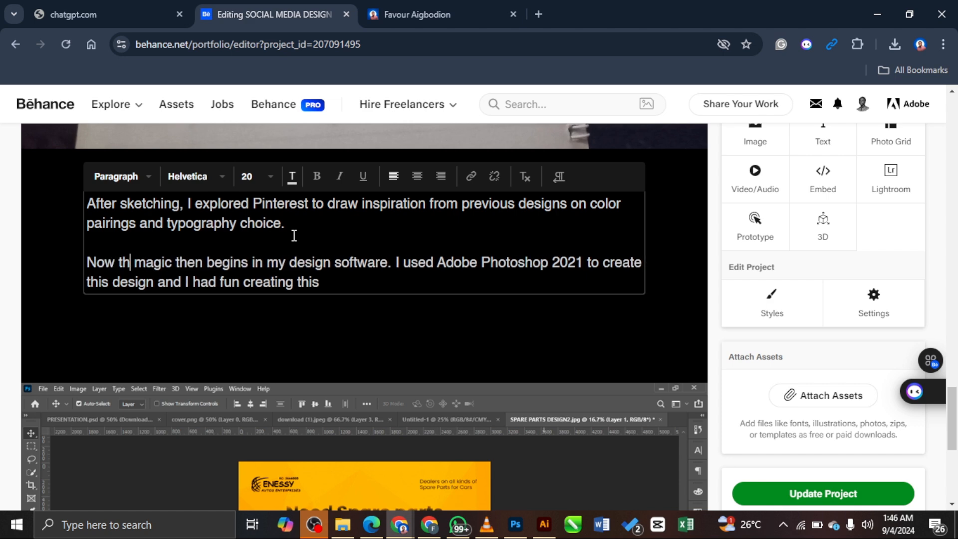
pyautogui.write('real')
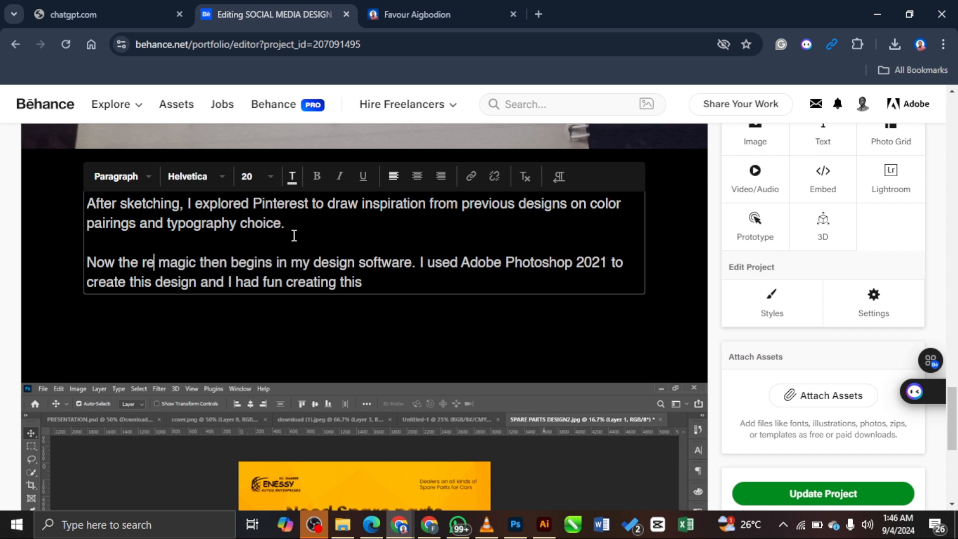
# Step: Try adding 'while applying' after 'software', then trim it back and return after 'begins'
pyautogui.click(423, 265)
pyautogui.write('while ')
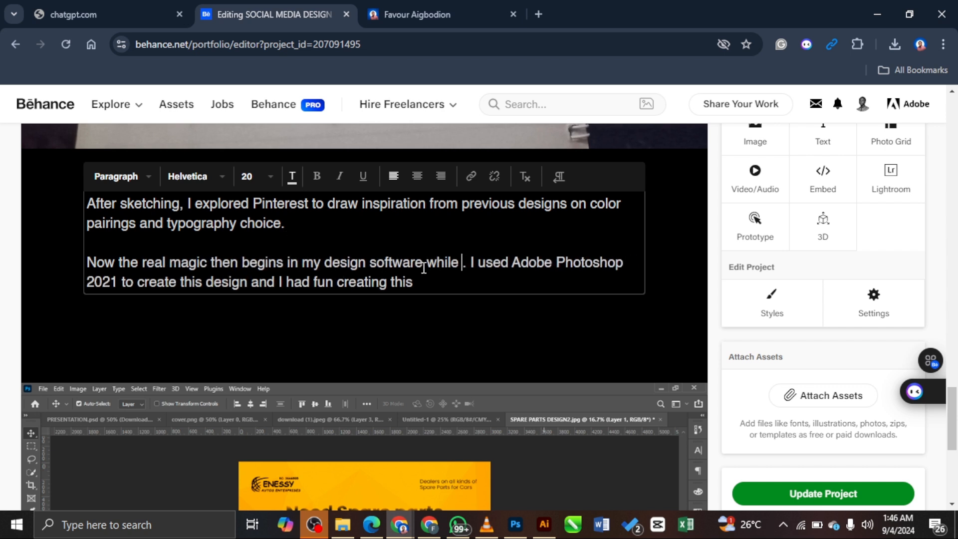
pyautogui.write('applying')
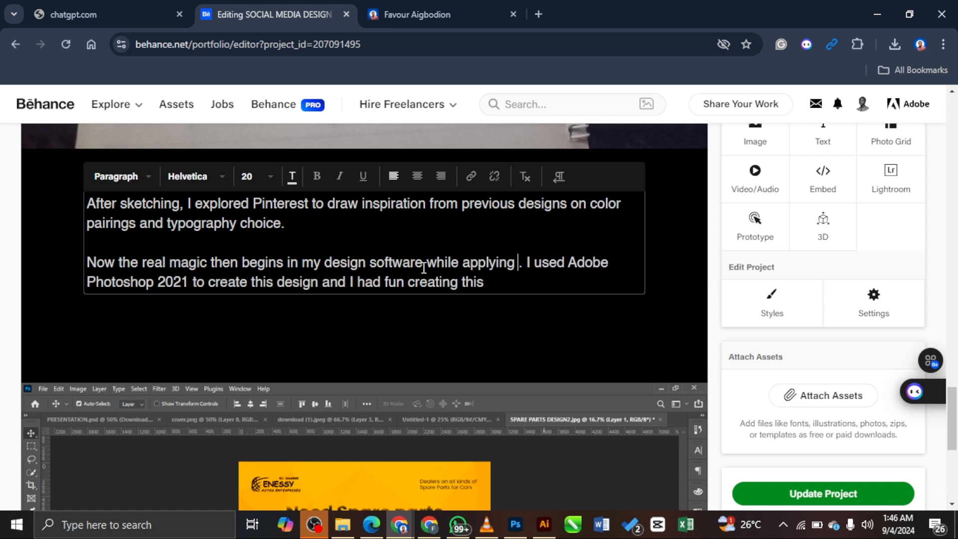
pyautogui.press('BackSpace')
pyautogui.press('BackSpace')
pyautogui.press('BackSpace')
pyautogui.press('BackSpace')
pyautogui.press('BackSpace')
pyautogui.press('BackSpace')
pyautogui.press('BackSpace')
pyautogui.press('BackSpace')
pyautogui.press('BackSpace')
pyautogui.press('BackSpace')
pyautogui.press('BackSpace')
pyautogui.press('BackSpace')
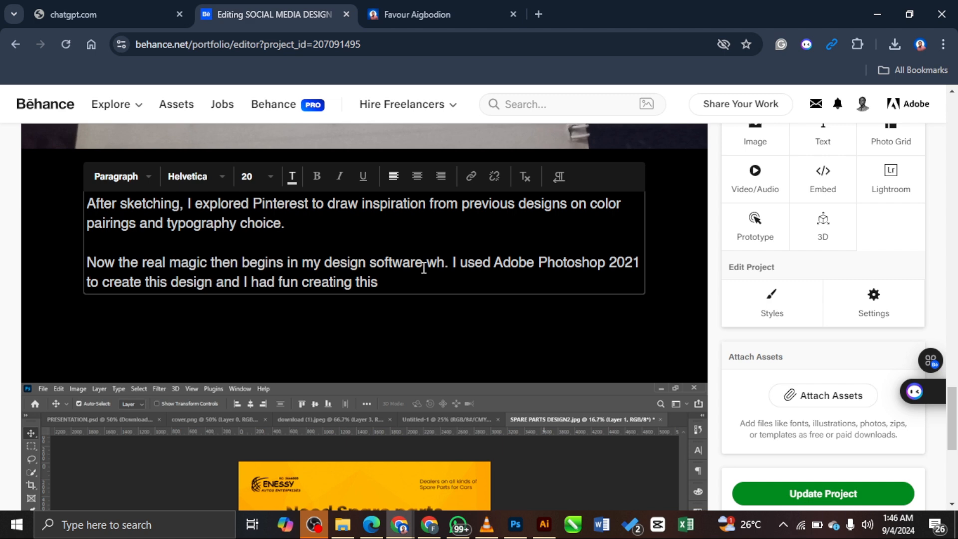
pyautogui.click(284, 263)
# Step: Replace 'Once' with 'When' in 'Once the copy is ready', undoing and redoing the change
pyautogui.scroll(1, 314, 257)
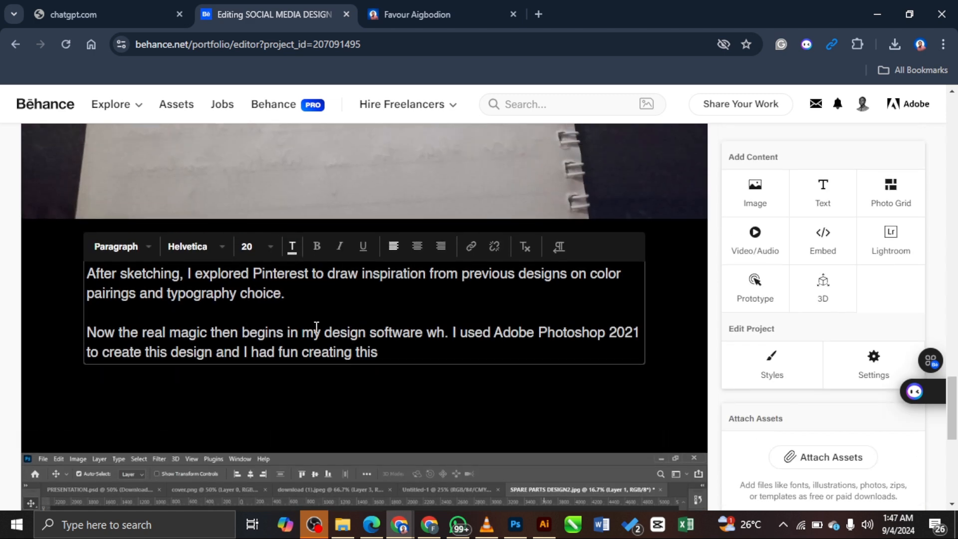
pyautogui.scroll(10, 344, 319)
pyautogui.scroll(-2, 342, 299)
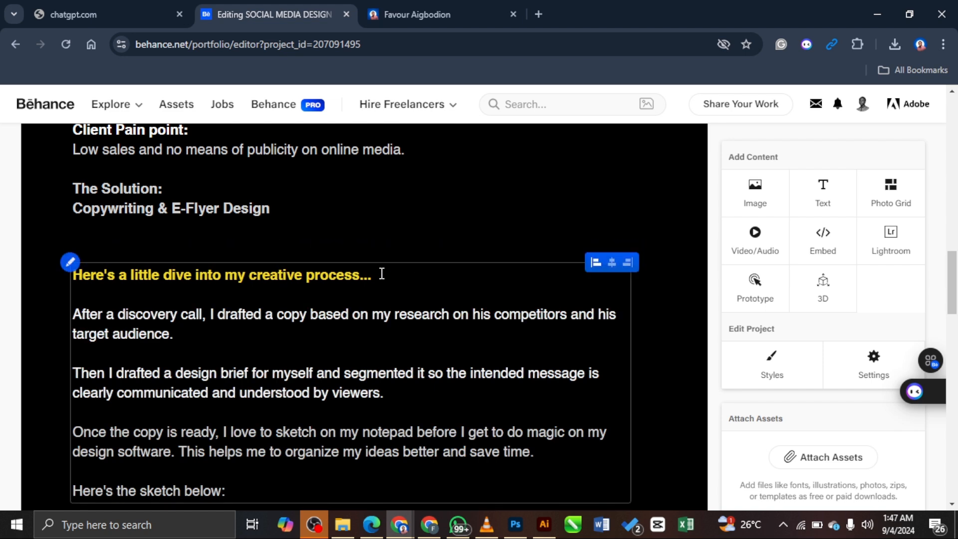
pyautogui.scroll(-1, 319, 314)
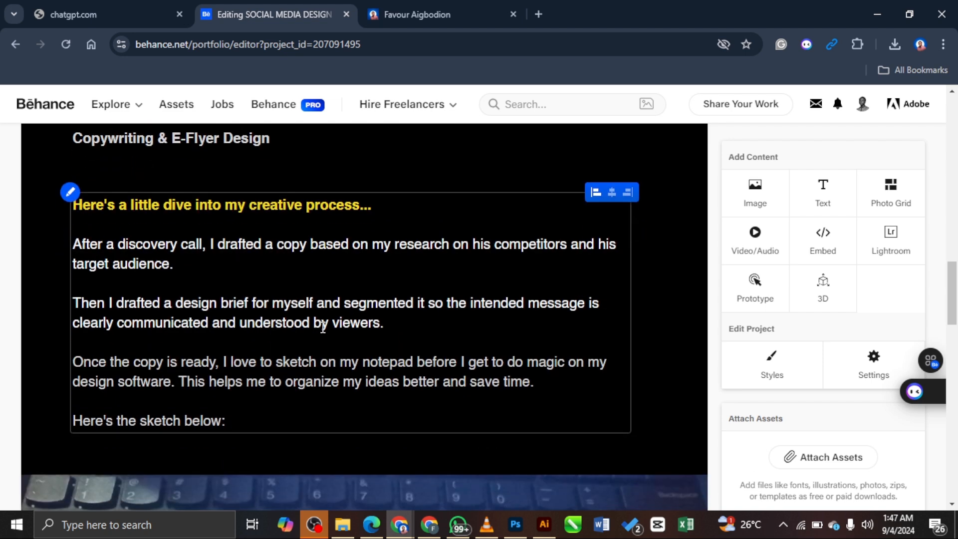
pyautogui.scroll(-1, 299, 324)
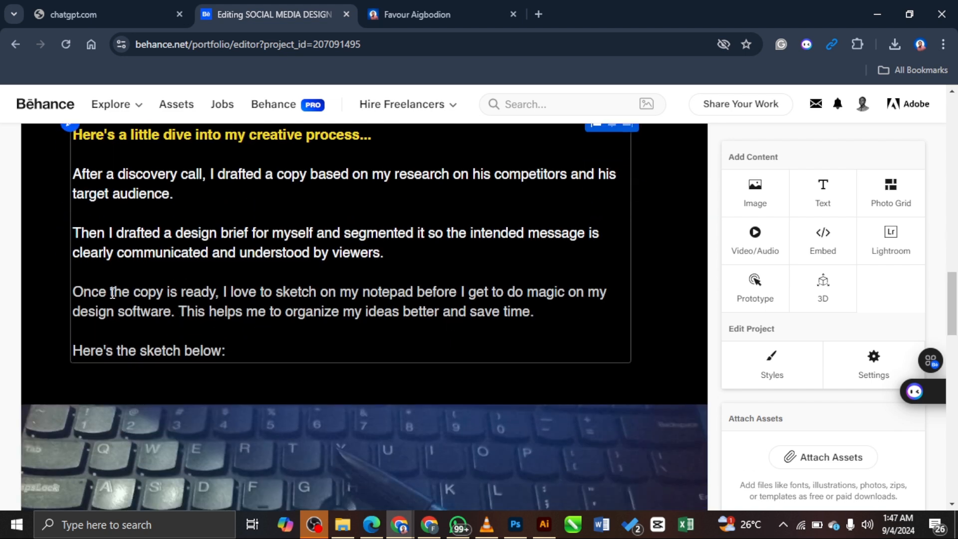
pyautogui.moveTo(108, 293); pyautogui.dragTo(72, 292)
pyautogui.write('When')
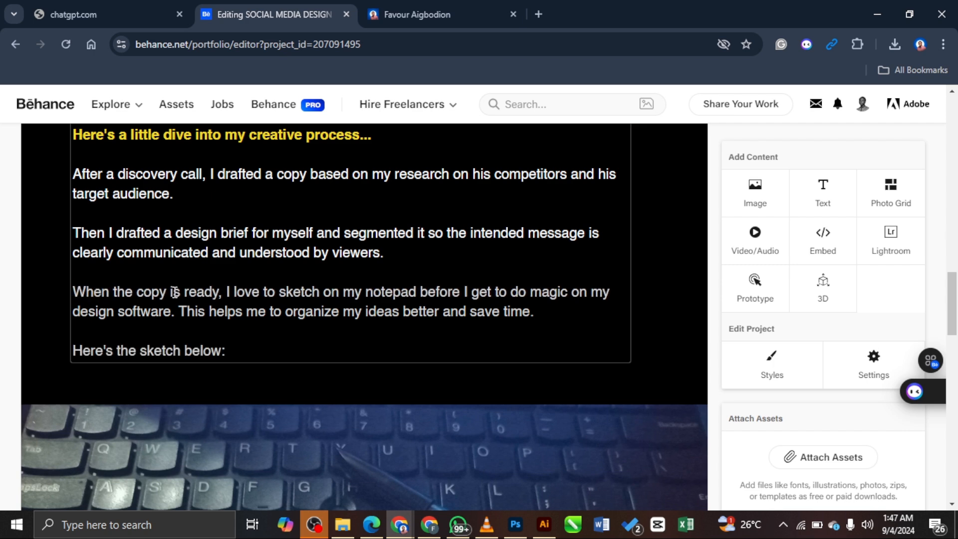
pyautogui.hotkey('ctrl', 'z')
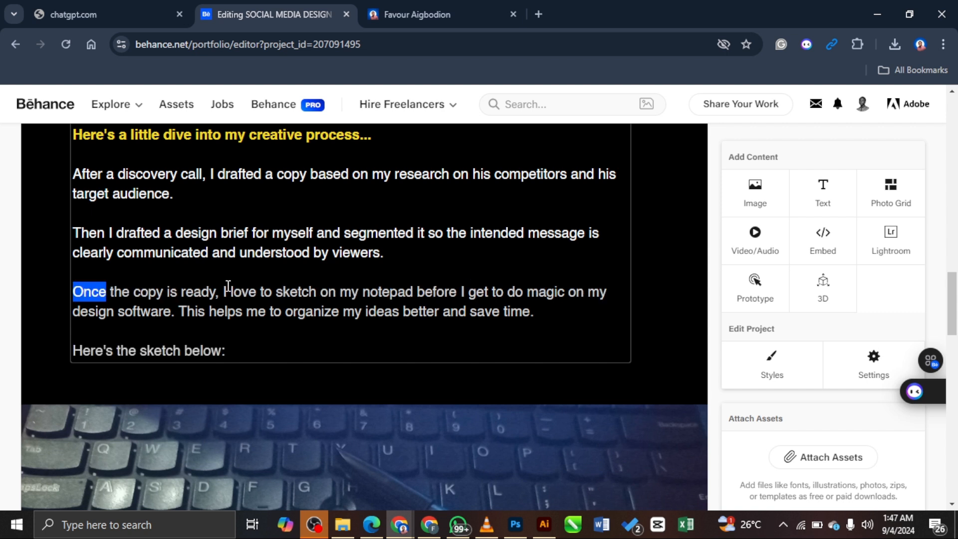
pyautogui.hotkey('ctrl', 'y')
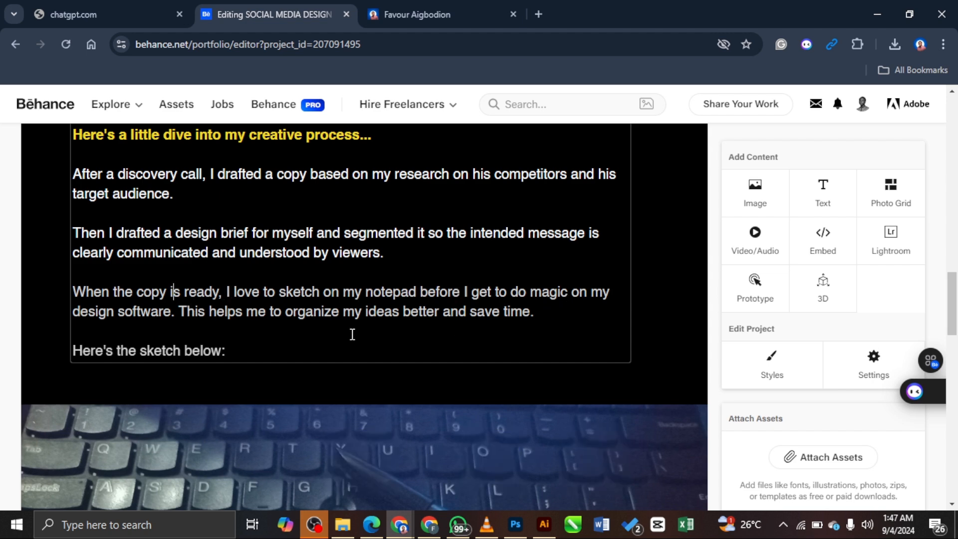
# Step: Insert 'for this particular design' before 'below' in the sketch caption
pyautogui.scroll(-3, 469, 309)
pyautogui.click(188, 210)
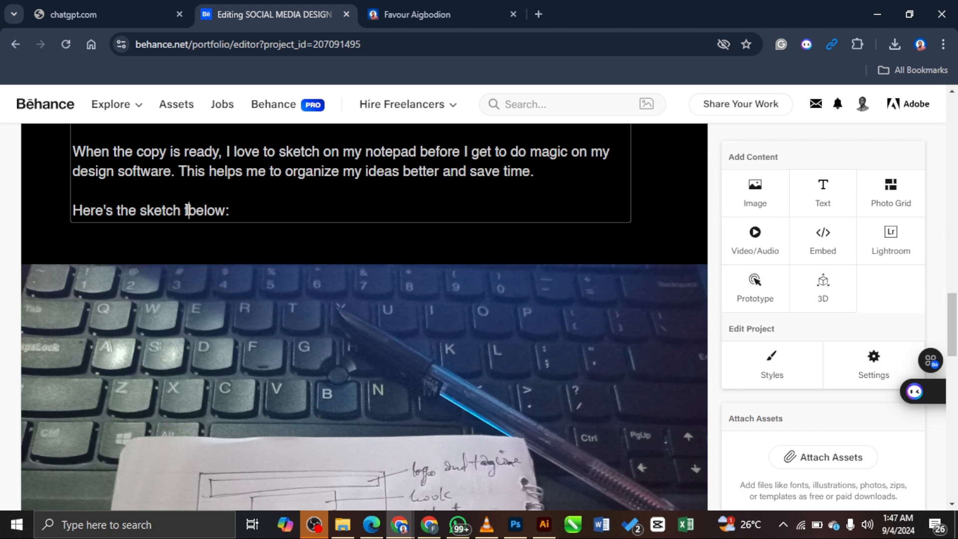
pyautogui.write('for this partic')
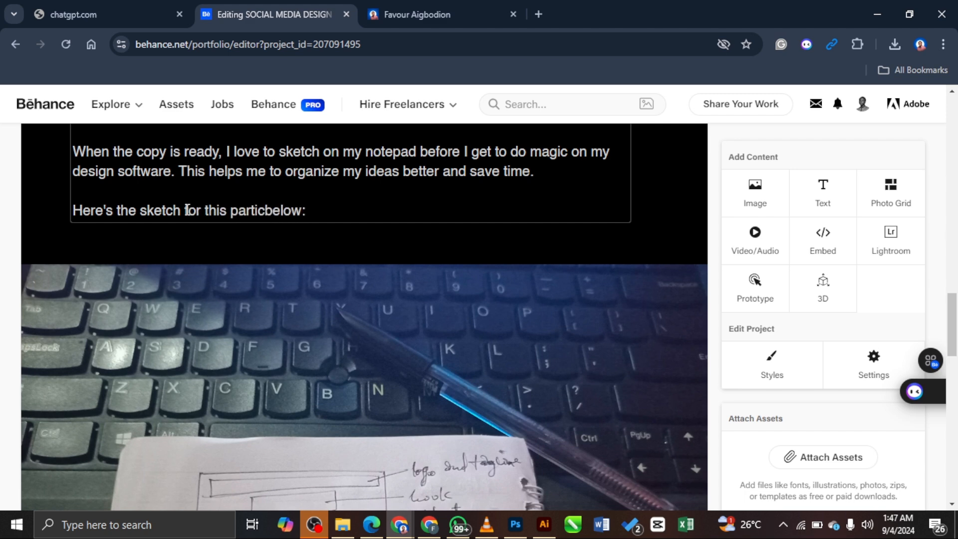
pyautogui.write('ular design')
pyautogui.moveTo(383, 256)
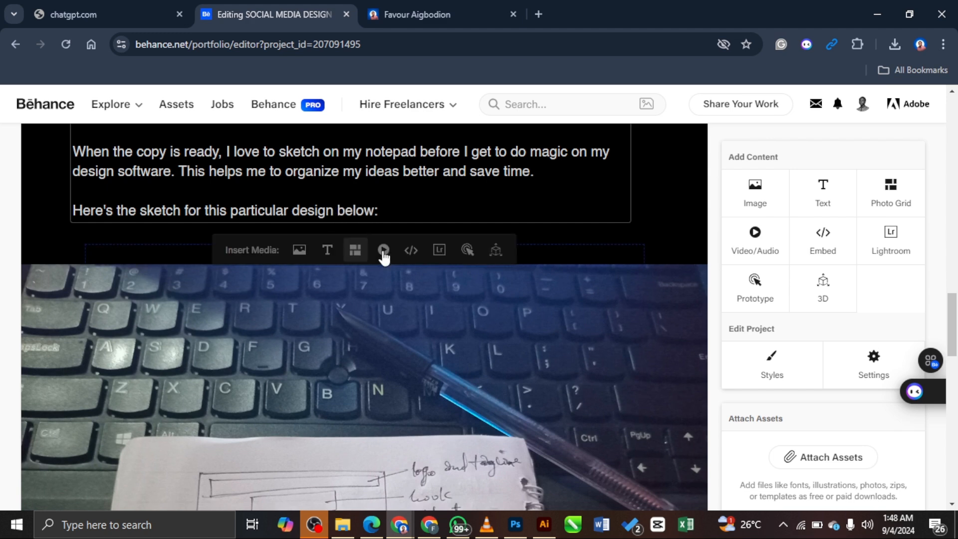
pyautogui.scroll(-10, 384, 256)
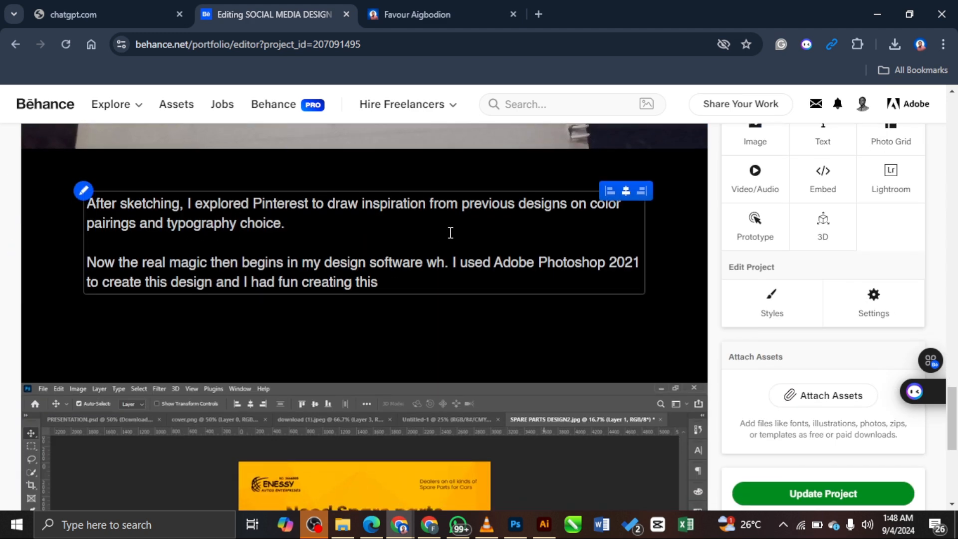
# Step: End the Pinterest paragraph with 'helped a great deal to make his business stand out in the marketplace'
pyautogui.click(294, 222)
pyautogui.press('BackSpace')
pyautogui.write('and')
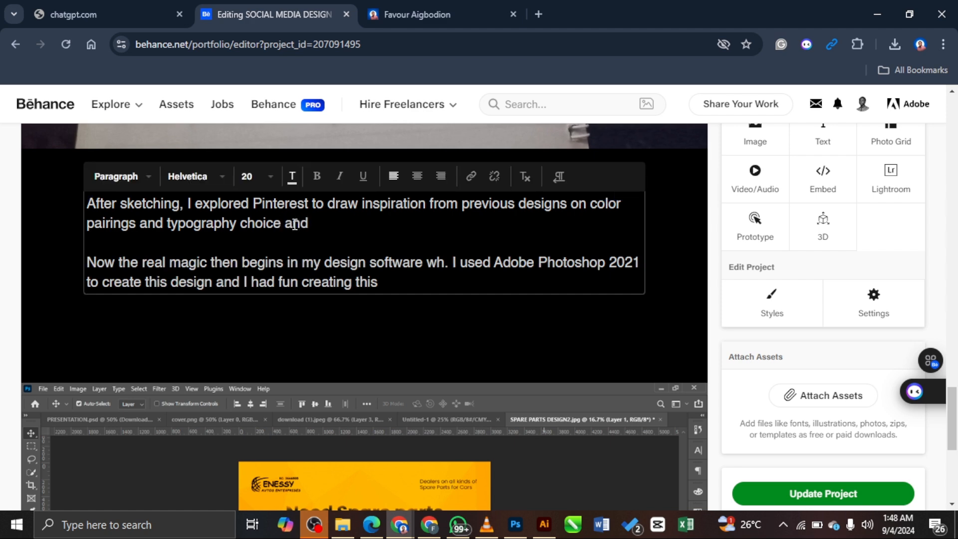
pyautogui.write(' this was my')
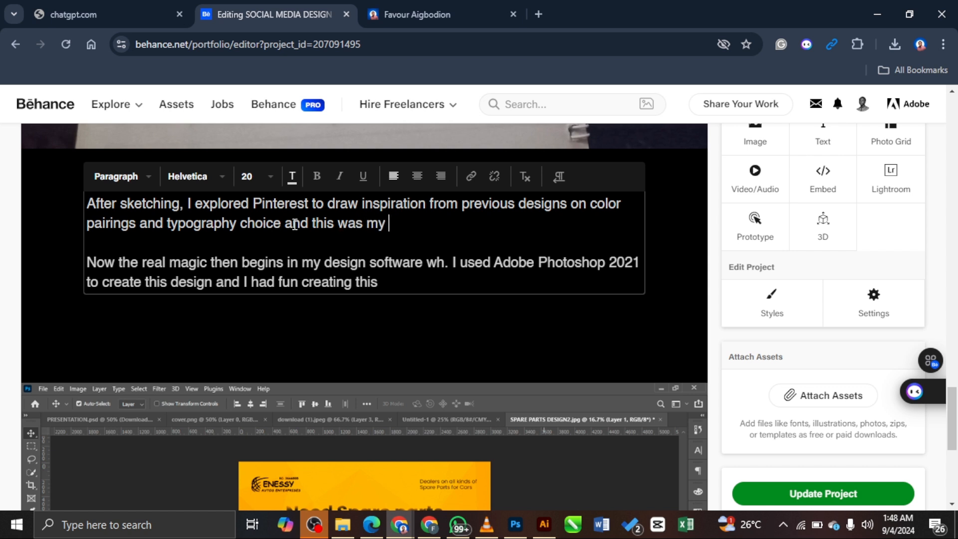
pyautogui.press('BackSpace')
pyautogui.press('BackSpace')
pyautogui.press('BackSpace')
pyautogui.press('BackSpace')
pyautogui.press('BackSpace')
pyautogui.press('BackSpace')
pyautogui.press('BackSpace')
pyautogui.write('helped a great dea')
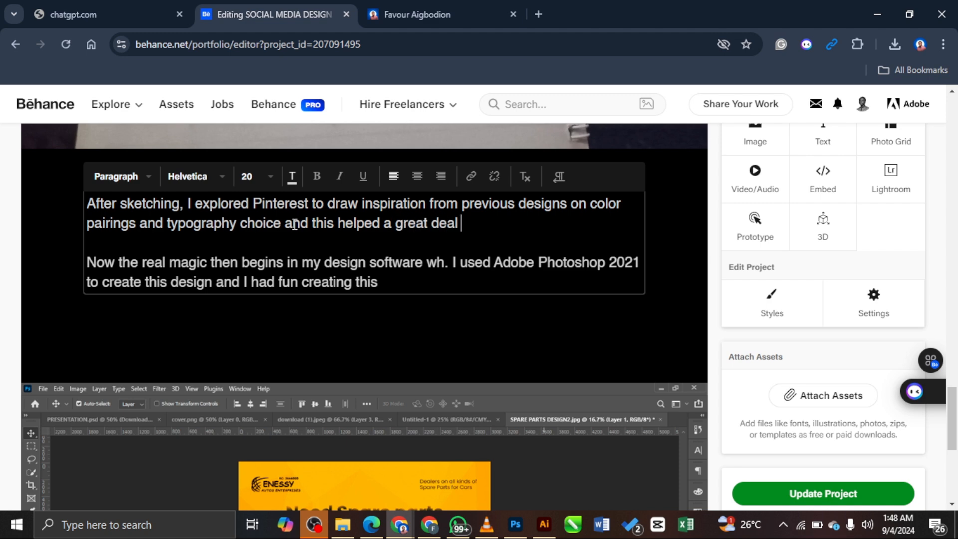
pyautogui.write('l to make him')
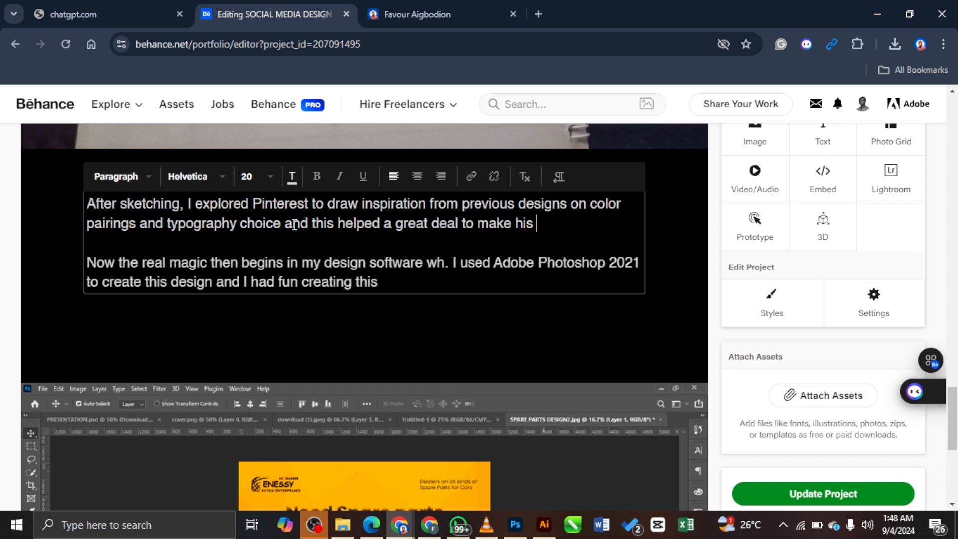
pyautogui.write(' business stand out')
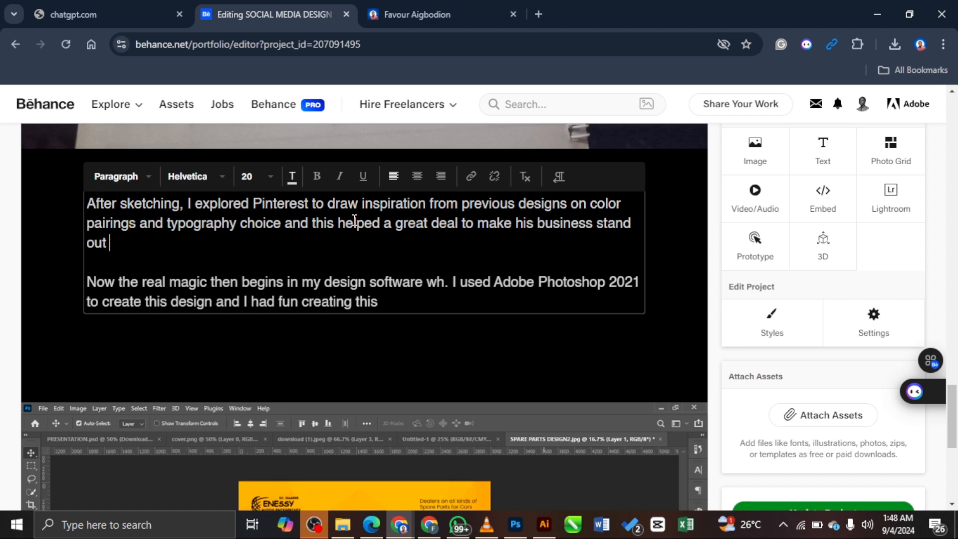
pyautogui.write('amidst the noise')
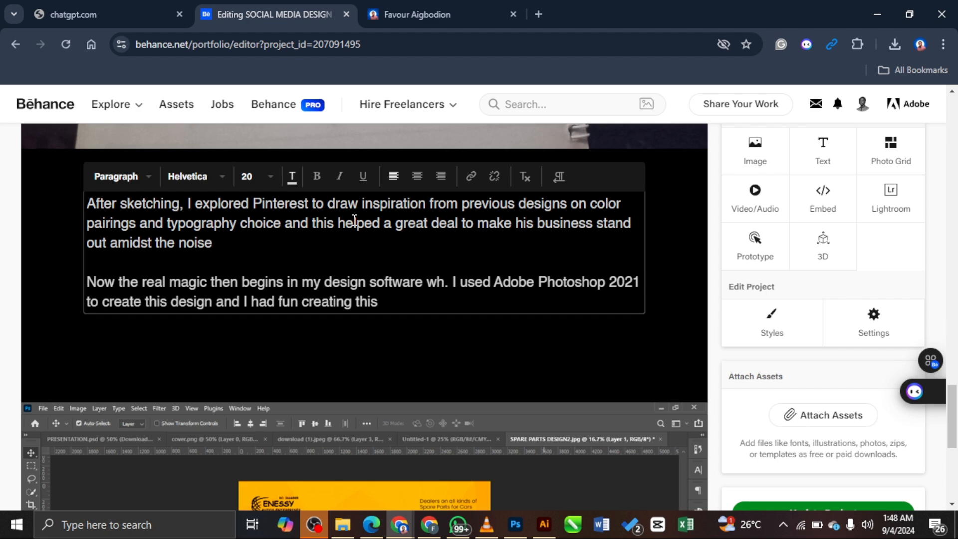
pyautogui.hotkey('shift', 'Left')
pyautogui.hotkey('shift', 'Left')
pyautogui.hotkey('shift', 'Left')
pyautogui.hotkey('shift', 'Left')
pyautogui.hotkey('shift', 'Left')
pyautogui.hotkey('shift', 'Left')
pyautogui.hotkey('shift', 'Left')
pyautogui.hotkey('shift', 'Left')
pyautogui.hotkey('shift', 'Left')
pyautogui.hotkey('shift', 'Left')
pyautogui.hotkey('shift', 'Left')
pyautogui.hotkey('shift', 'Left')
pyautogui.hotkey('shift', 'Left')
pyautogui.hotkey('shift', 'Left')
pyautogui.hotkey('shift', 'Left')
pyautogui.hotkey('shift', 'Left')
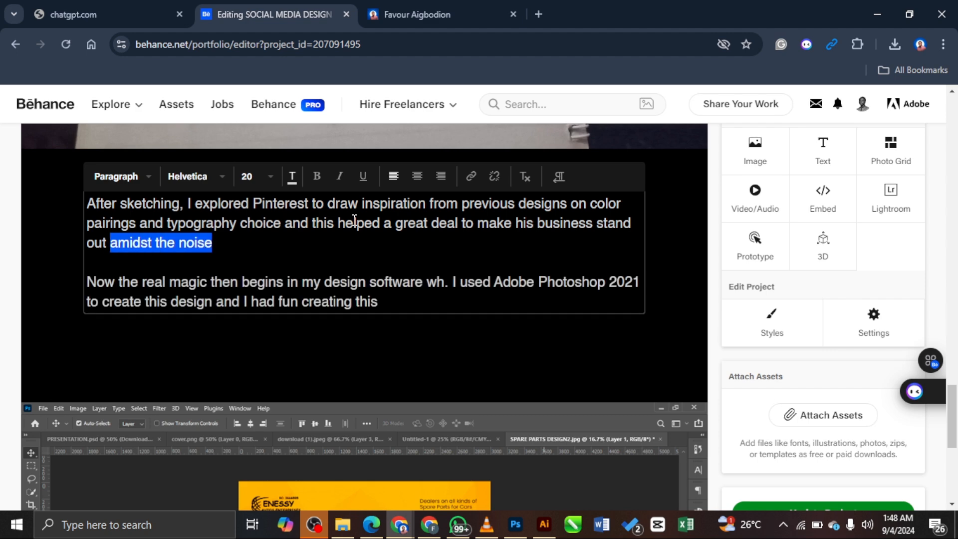
pyautogui.press('BackSpace')
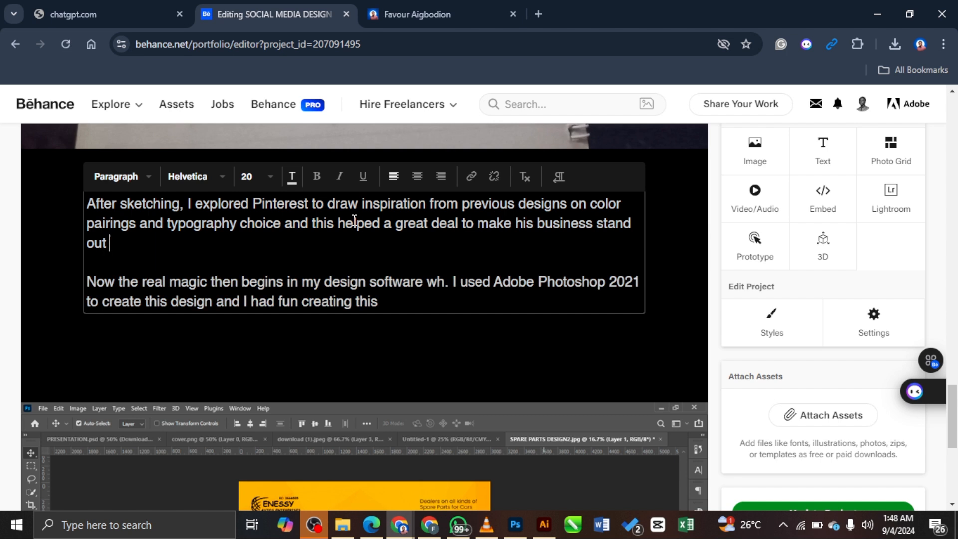
pyautogui.write('in the marketplace.')
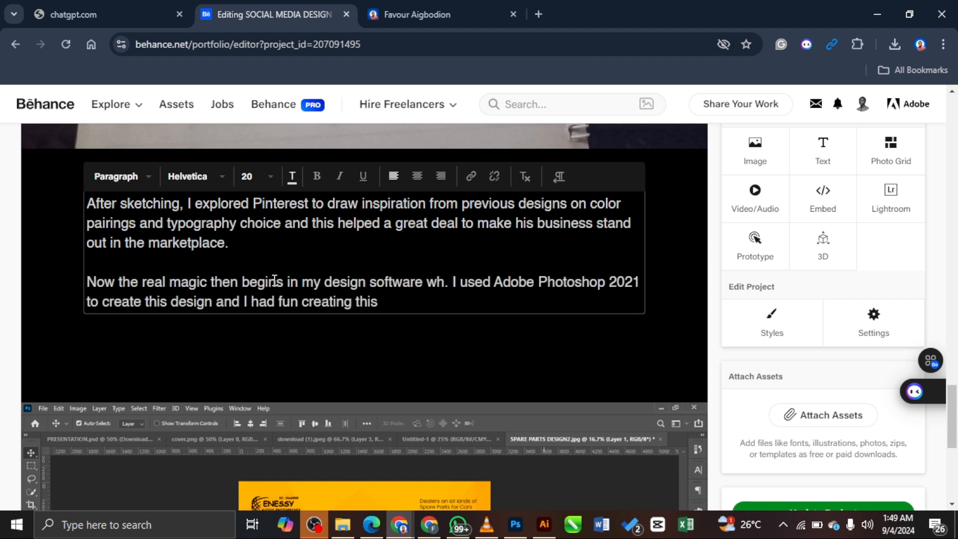
# Step: Replace the Photoshop paragraph's opening 'Now the real magic then begins…' with 'Finally,'
pyautogui.moveTo(281, 279); pyautogui.dragTo(87, 283)
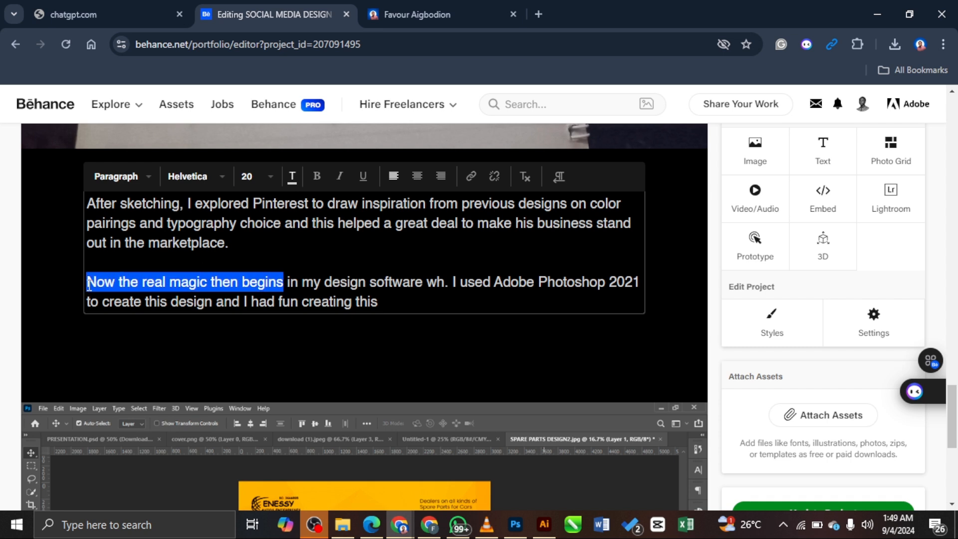
pyautogui.press('BackSpace')
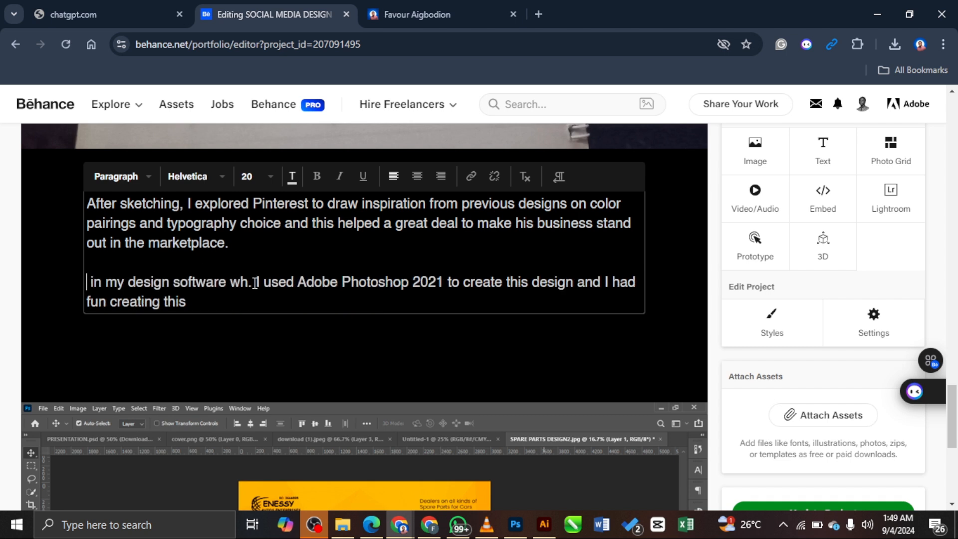
pyautogui.moveTo(254, 283); pyautogui.dragTo(110, 283)
pyautogui.write('Finally,')
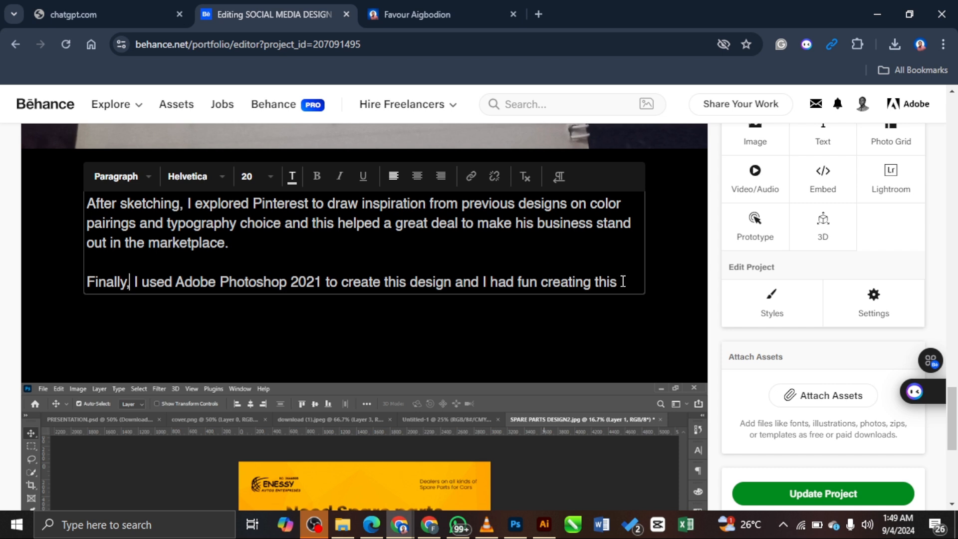
# Step: End the paragraph with 'applying my findings. Here's a picture of my workspace'
pyautogui.moveTo(623, 281); pyautogui.dragTo(540, 282)
pyautogui.write('app')
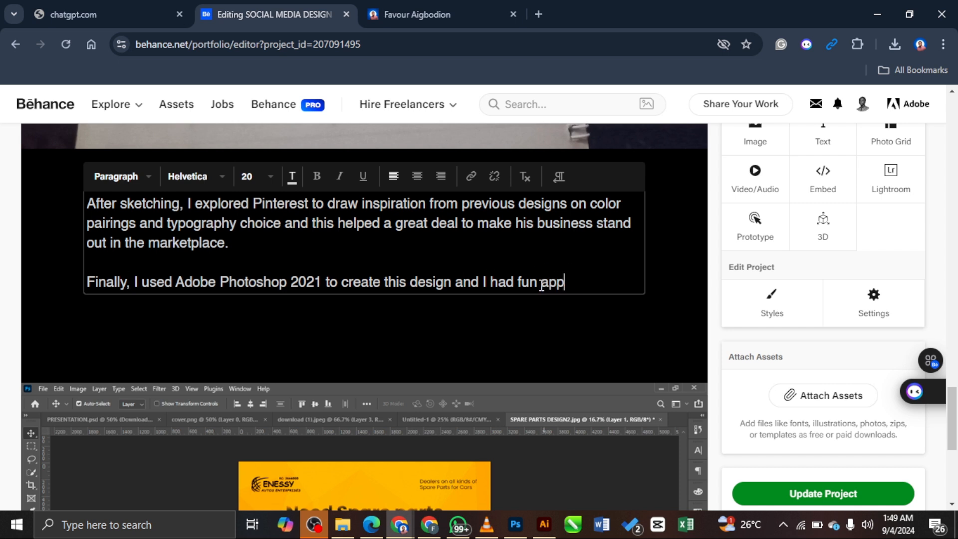
pyautogui.write('lying all these')
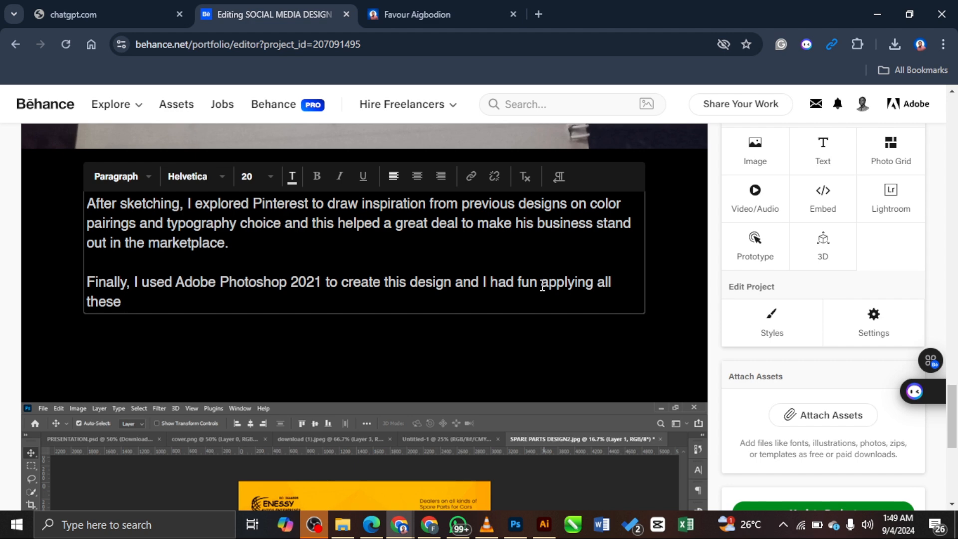
pyautogui.hotkey('ctrl', 'BackSpace')
pyautogui.hotkey('ctrl', 'BackSpace')
pyautogui.write('my choices')
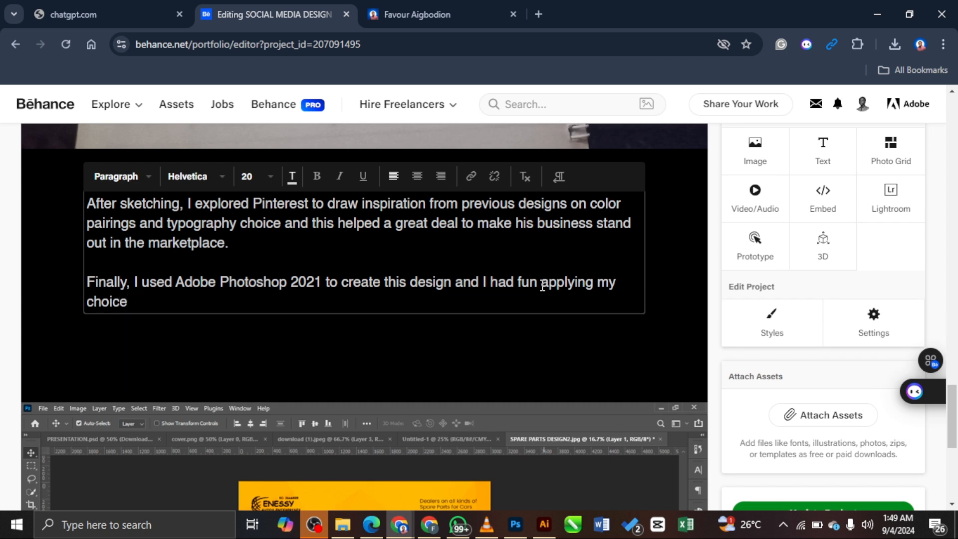
pyautogui.press('BackSpace')
pyautogui.press('BackSpace')
pyautogui.press('BackSpace')
pyautogui.press('BackSpace')
pyautogui.press('BackSpace')
pyautogui.press('BackSpace')
pyautogui.press('BackSpace')
pyautogui.press('BackSpace')
pyautogui.press('BackSpace')
pyautogui.press('BackSpace')
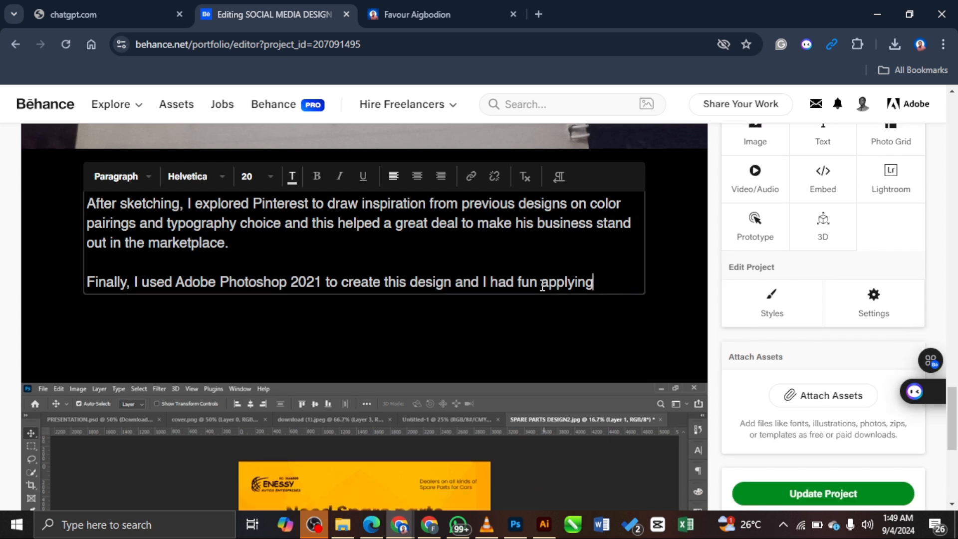
pyautogui.write('my finding')
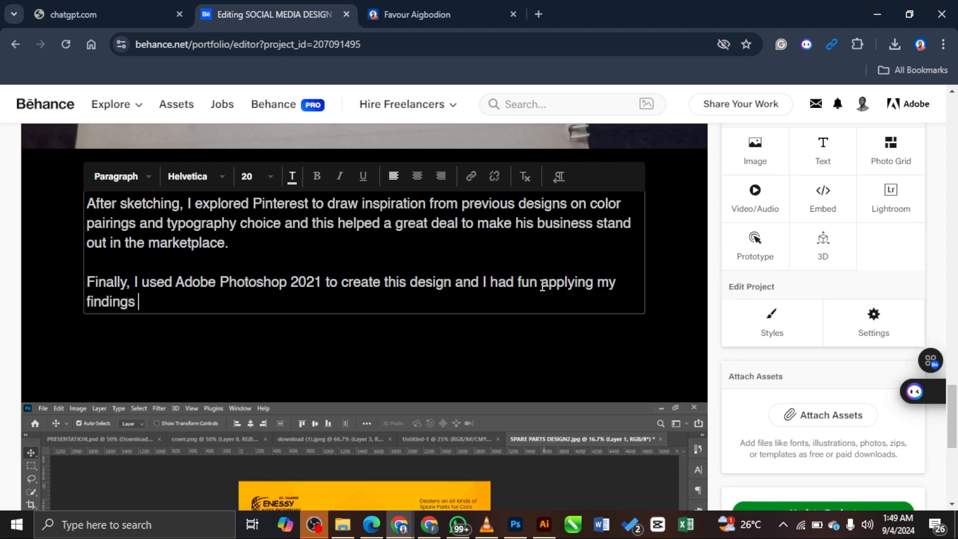
pyautogui.write('s')
pyautogui.write(' to')
pyautogui.write('and')
pyautogui.press('BackSpace')
pyautogui.press('BackSpace')
pyautogui.press('BackSpace')
pyautogui.press('BackSpace')
pyautogui.write(". Here's a p")
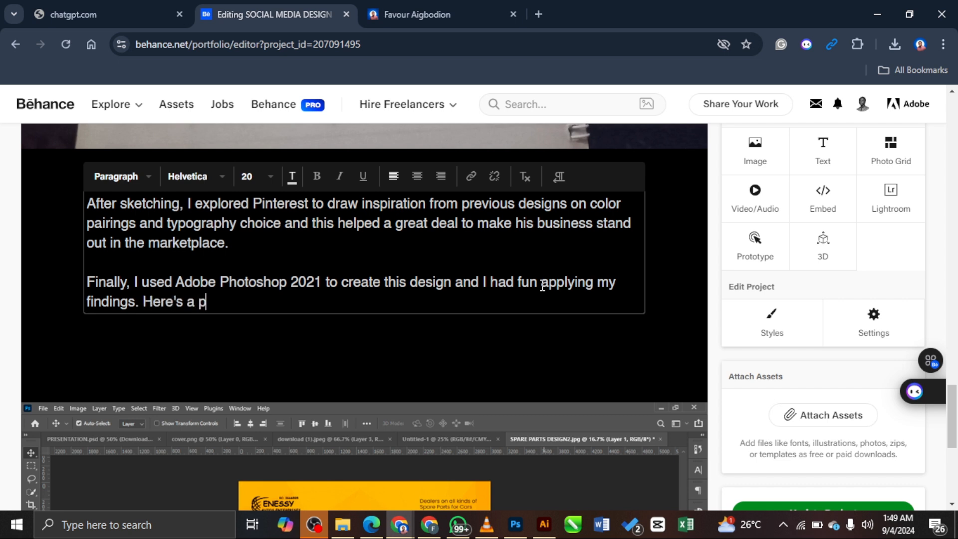
pyautogui.write('icture of my work')
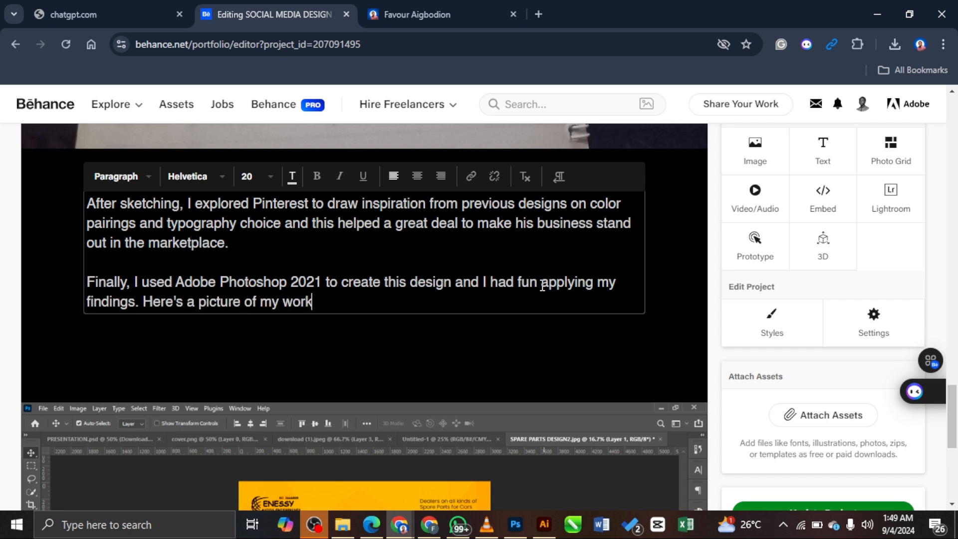
pyautogui.write('space:')
# Step: Delete the blank text block under the workspace paragraph using its Delete Text option
pyautogui.scroll(-6, 666, 310)
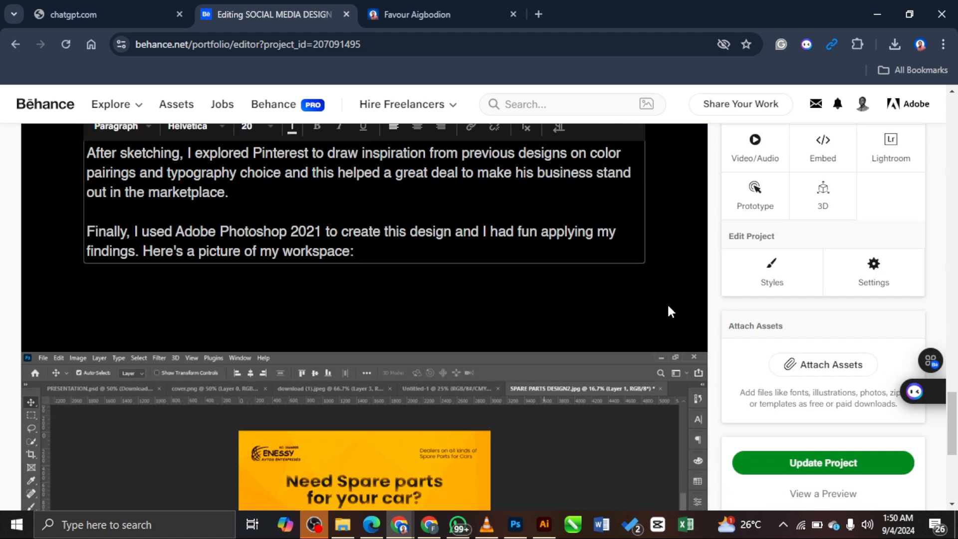
pyautogui.scroll(6, 540, 248)
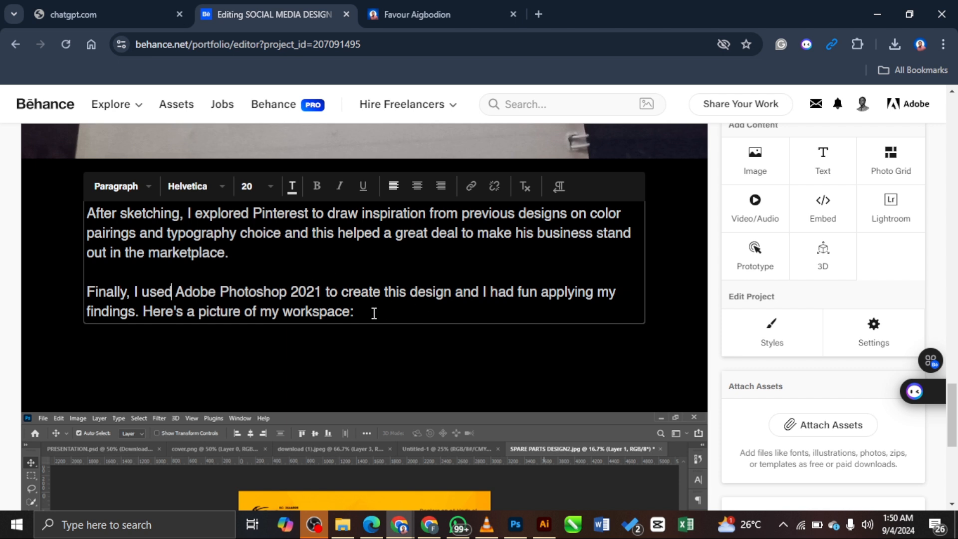
pyautogui.scroll(-4, 678, 301)
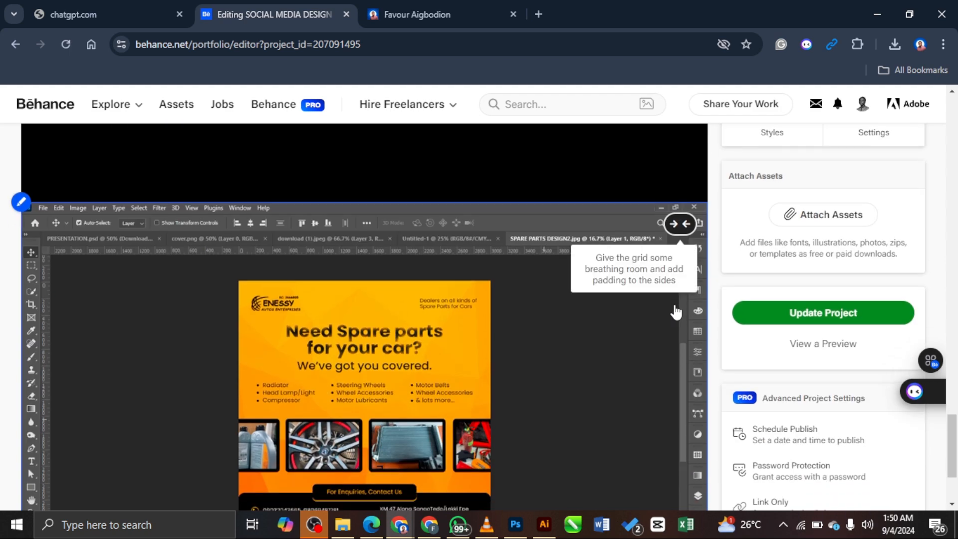
pyautogui.scroll(3, 648, 309)
pyautogui.scroll(-1, 647, 310)
pyautogui.moveTo(426, 228)
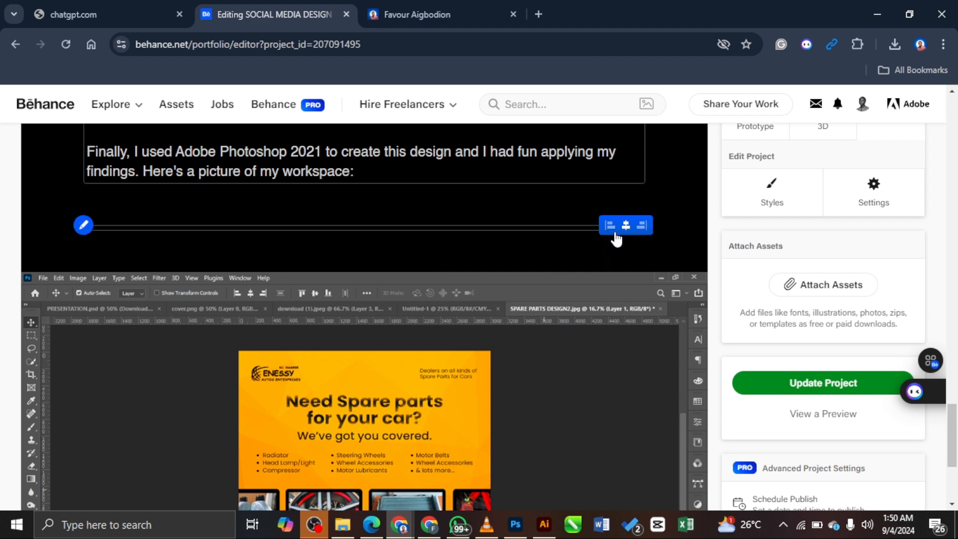
pyautogui.scroll(-4, 662, 229)
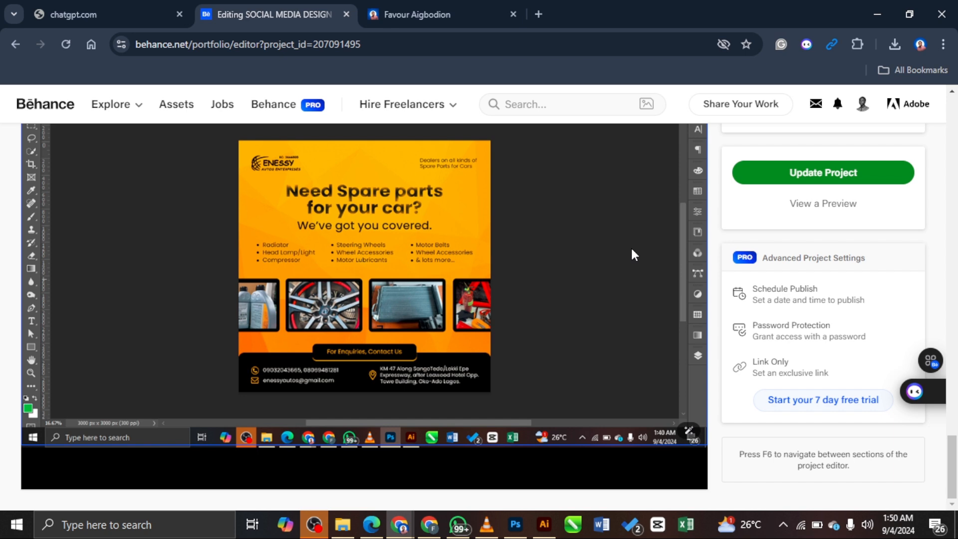
pyautogui.scroll(3, 632, 255)
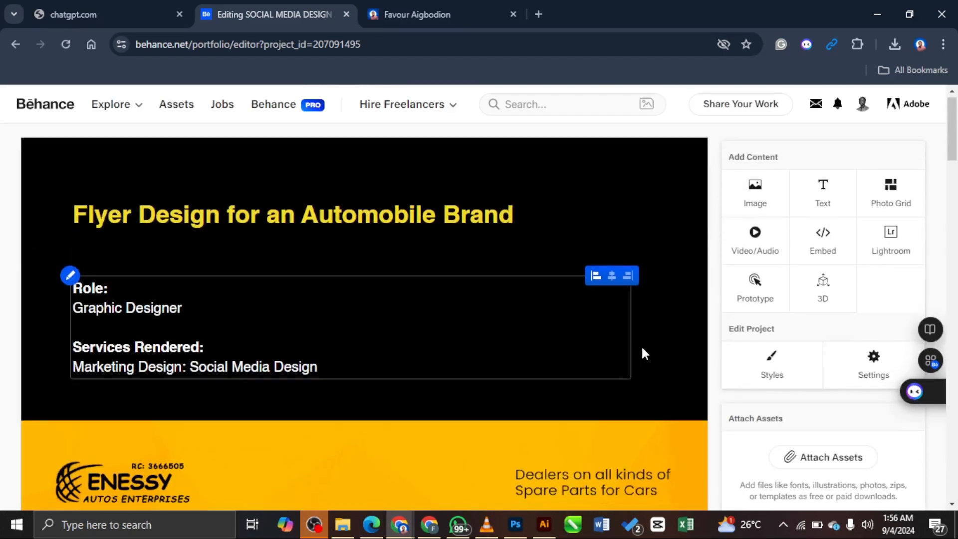
pyautogui.scroll(-12, 644, 339)
pyautogui.scroll(-15, 652, 333)
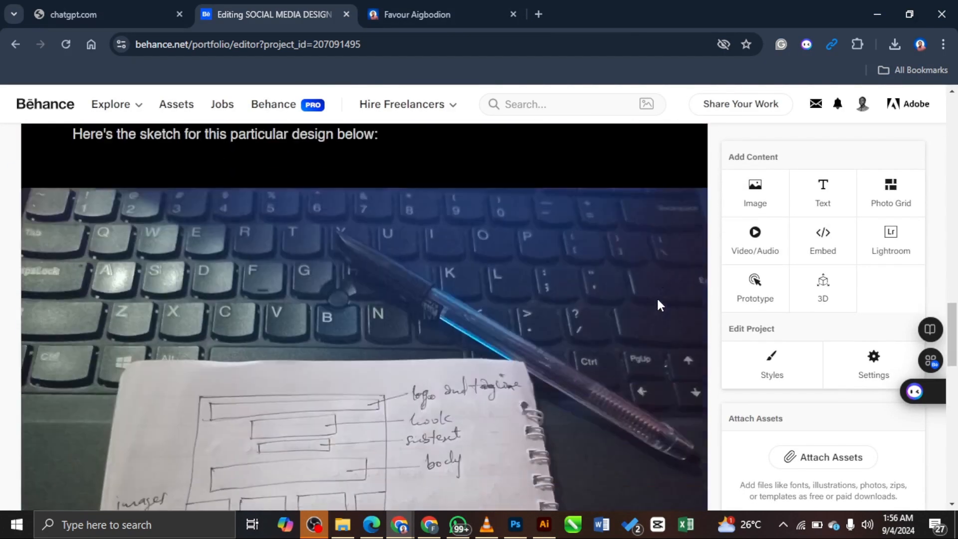
pyautogui.scroll(-7, 657, 300)
pyautogui.scroll(4, 655, 300)
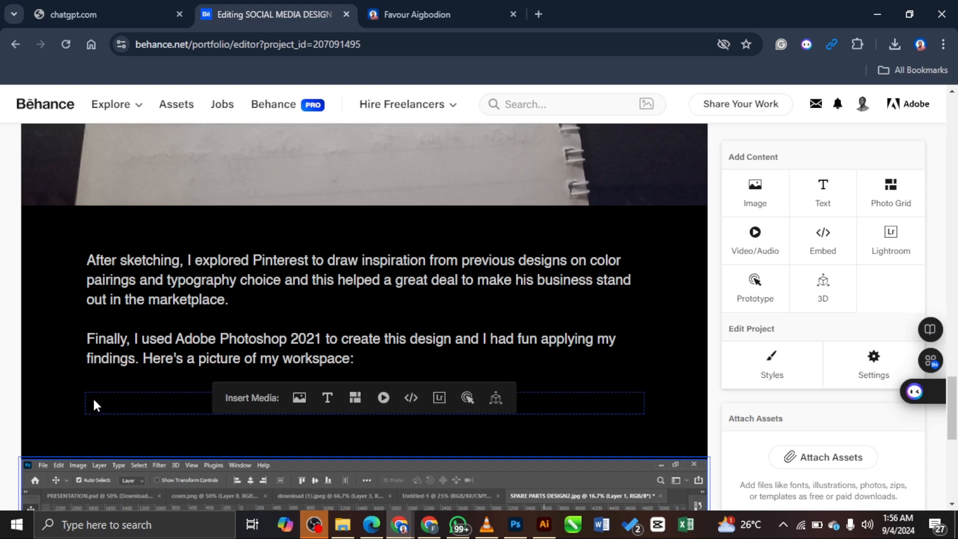
pyautogui.click(86, 415)
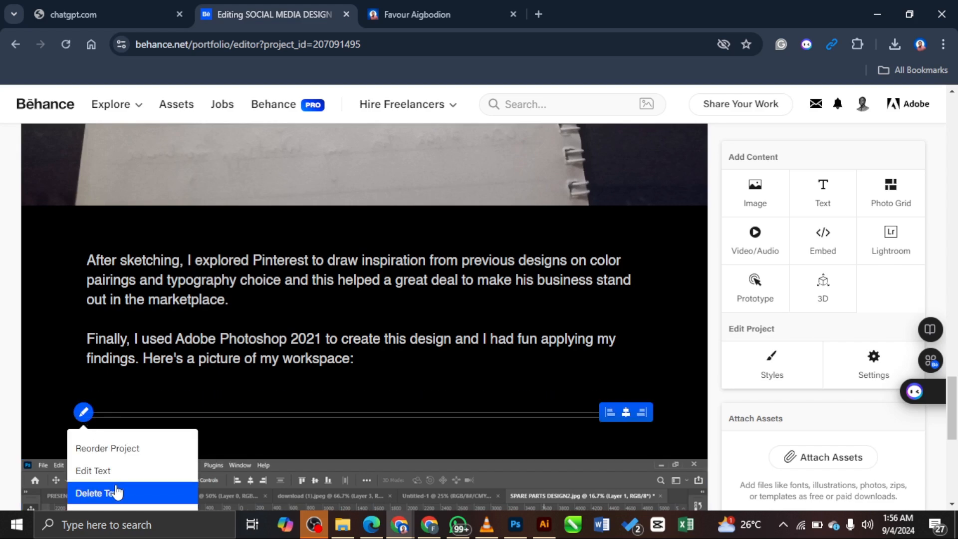
pyautogui.click(97, 467)
pyautogui.scroll(-8, 483, 381)
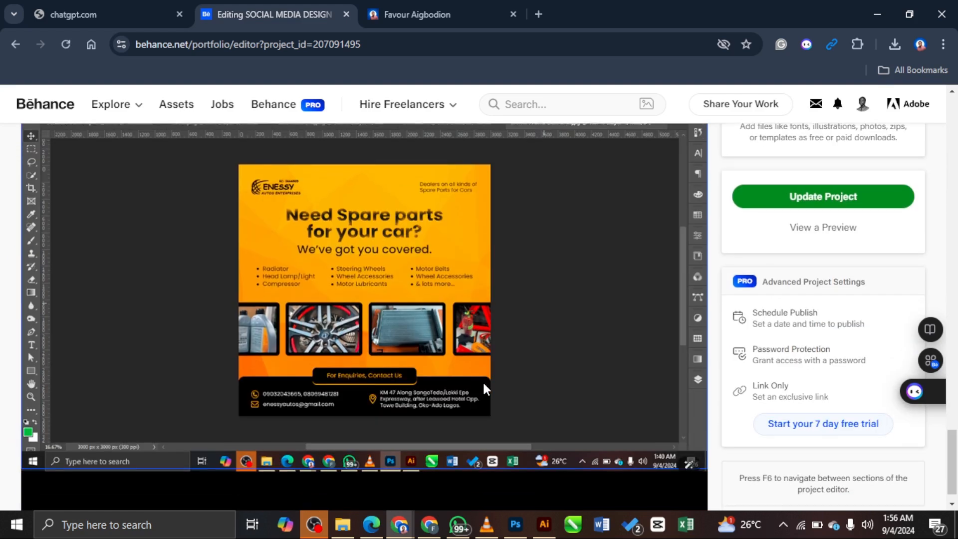
pyautogui.scroll(5, 486, 385)
pyautogui.scroll(-5, 370, 364)
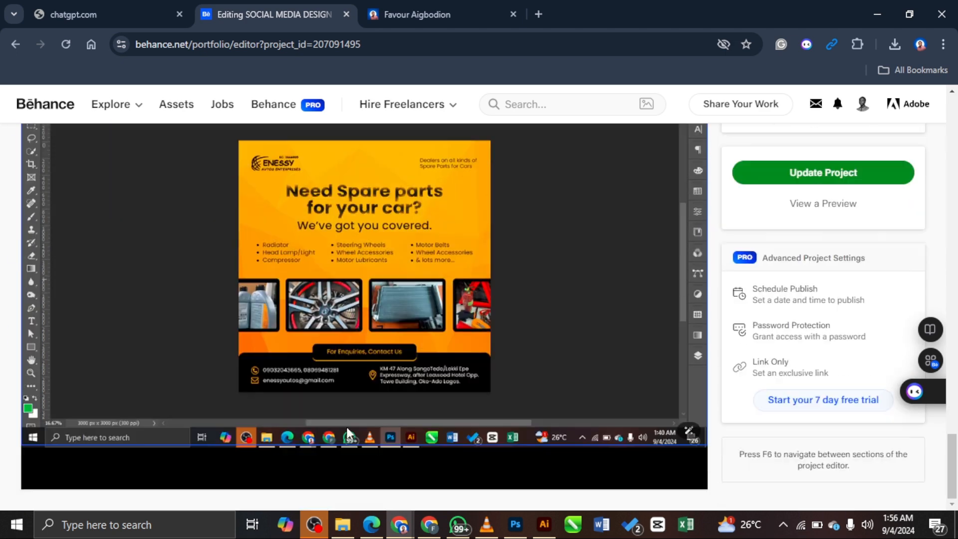
# Step: Add a text block reading 'Here's what the client said' below the screenshot and colour it yellow
pyautogui.click(323, 474)
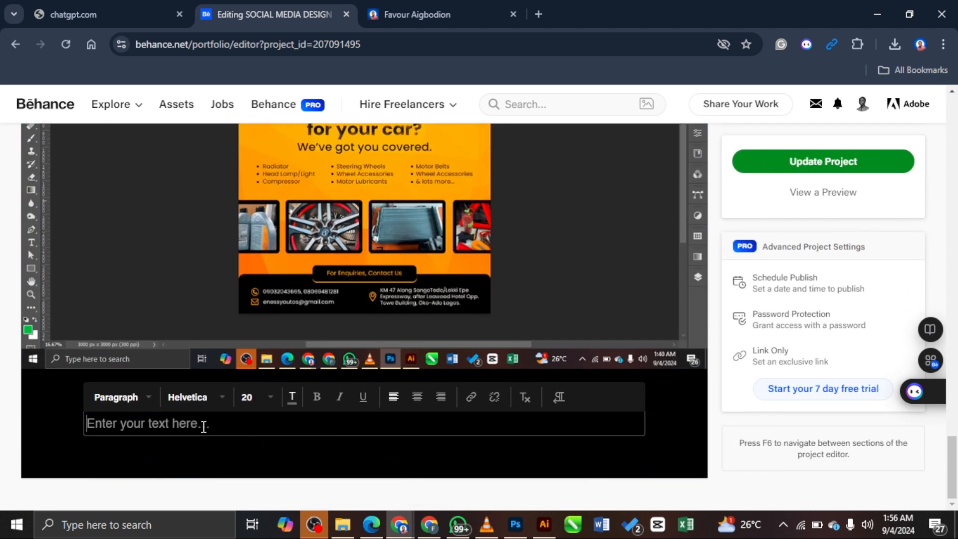
pyautogui.write("Here's what")
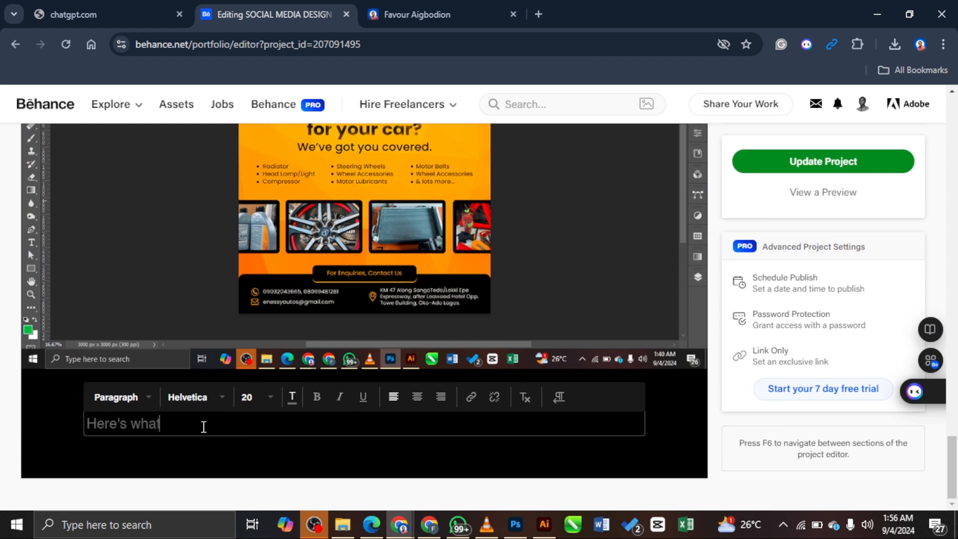
pyautogui.write(' the client said:')
pyautogui.moveTo(280, 427); pyautogui.dragTo(80, 424)
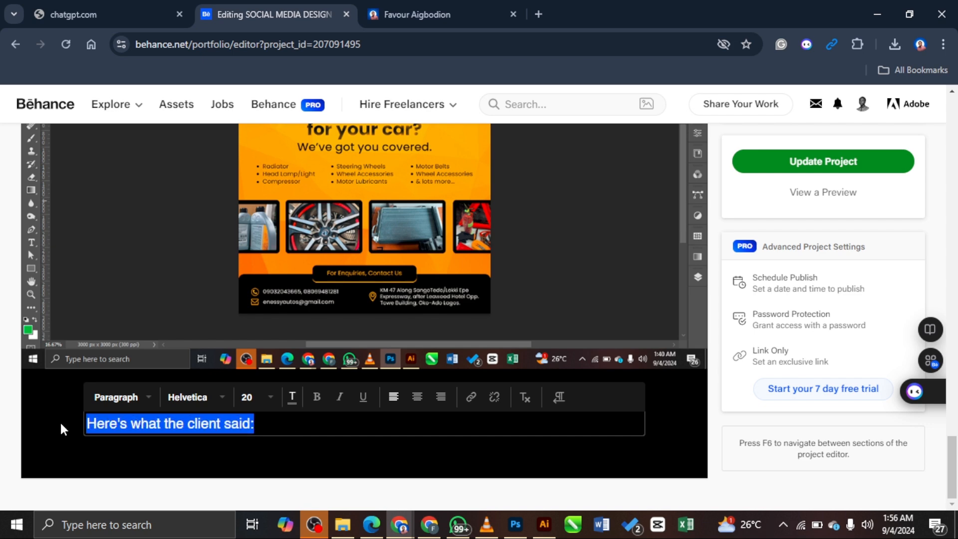
pyautogui.click(292, 397)
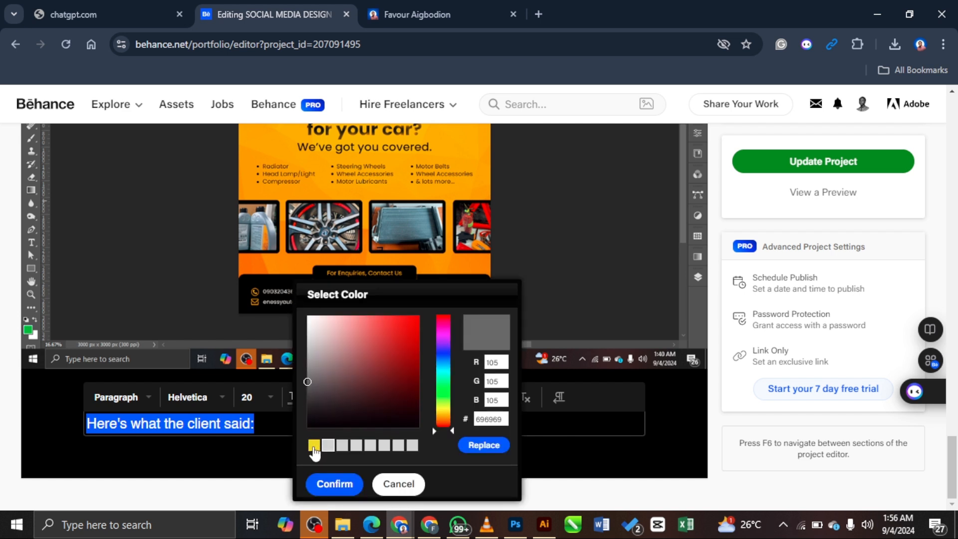
pyautogui.click(314, 445)
pyautogui.click(474, 448)
pyautogui.click(523, 442)
pyautogui.click(467, 427)
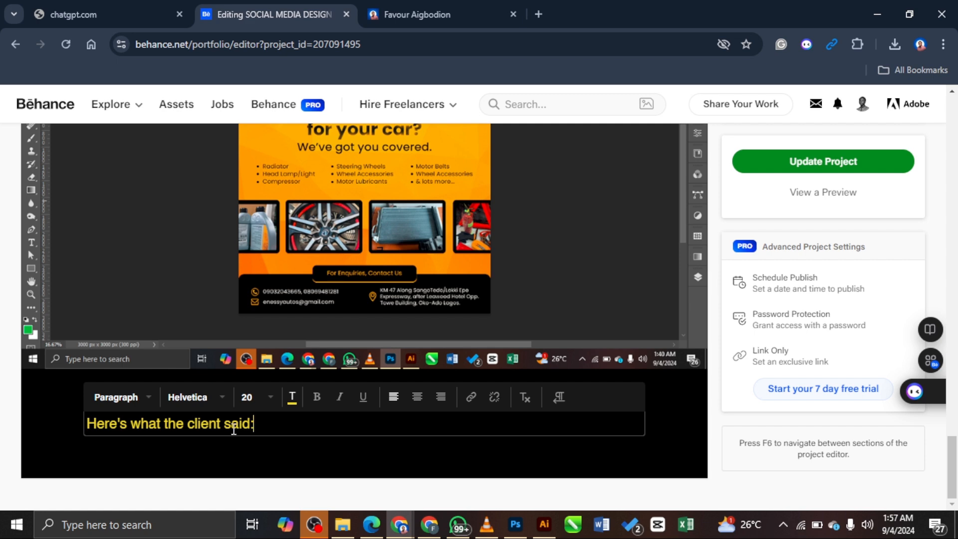
pyautogui.click(371, 453)
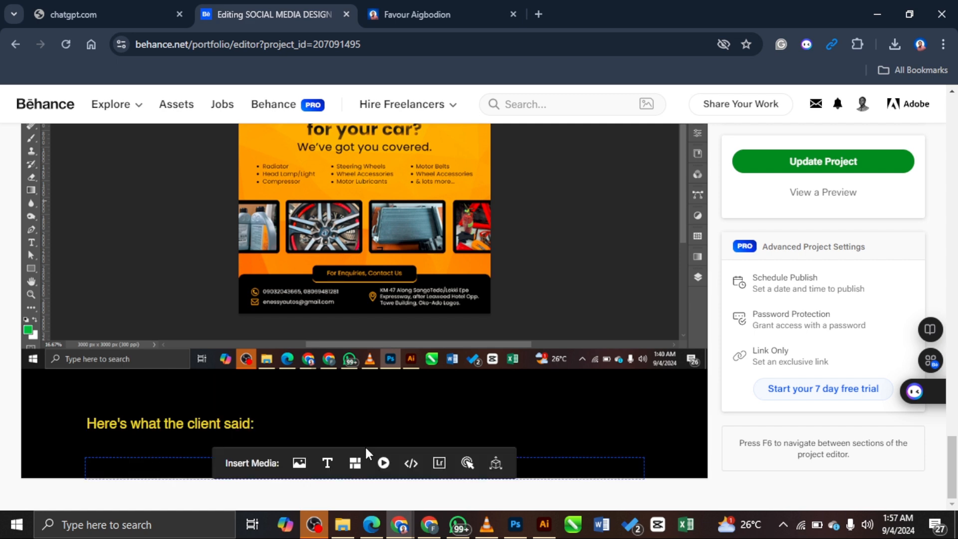
pyautogui.click(253, 425)
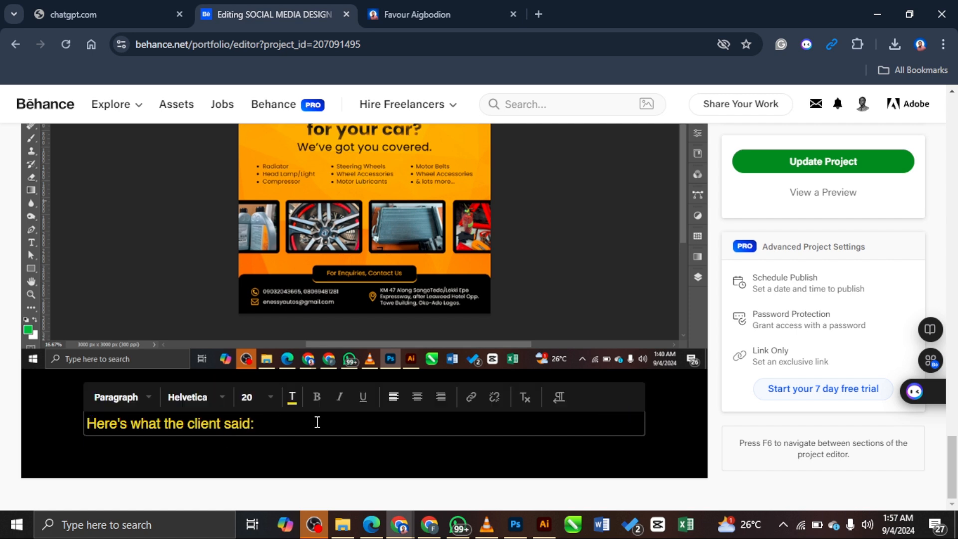
# Step: Insert the WhatsApp chat image from the 'me' folder as a photo grid and review it
pyautogui.moveTo(304, 464)
pyautogui.click(353, 464)
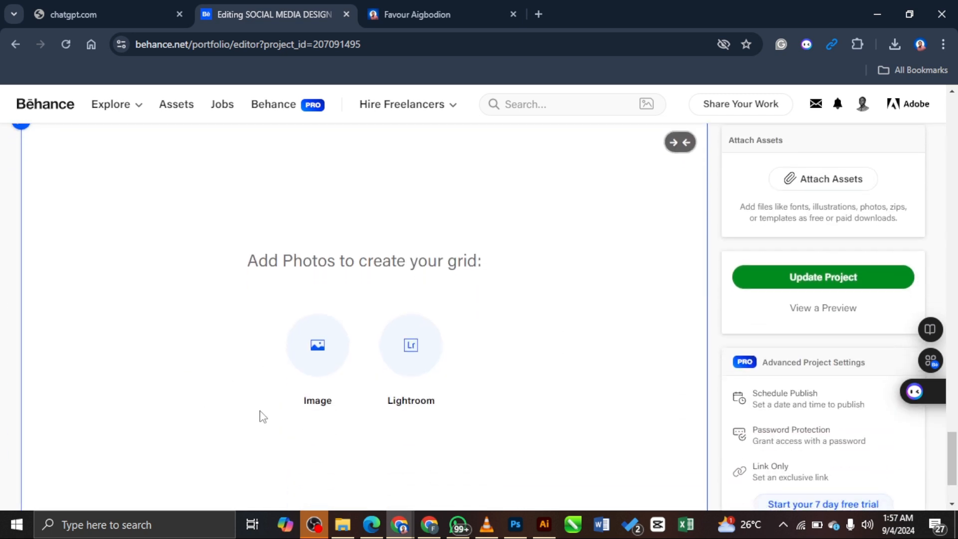
pyautogui.click(322, 357)
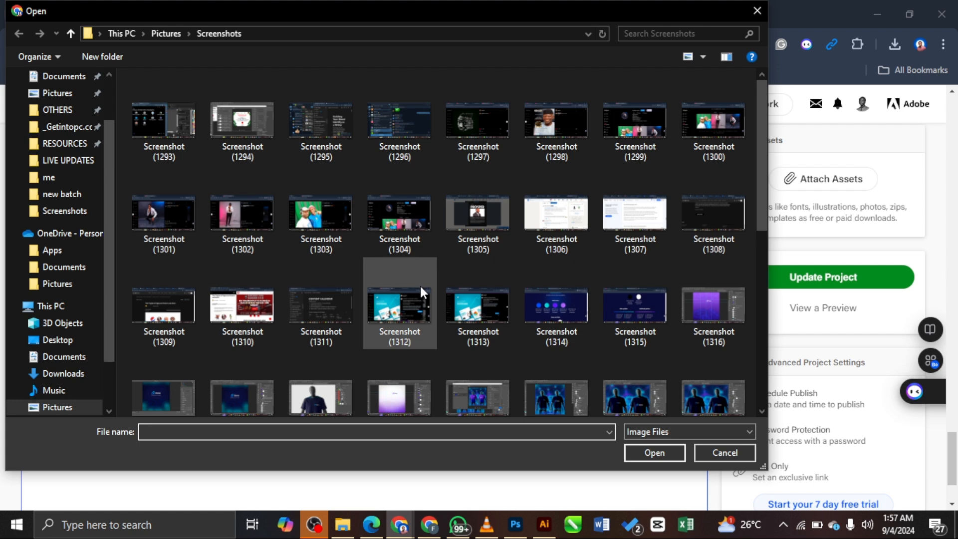
pyautogui.scroll(-5, 409, 340)
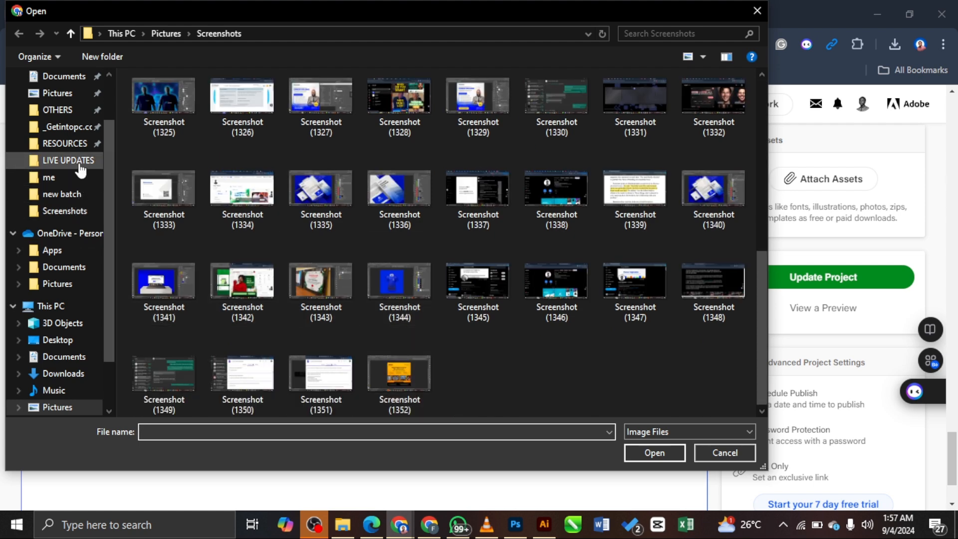
pyautogui.click(73, 182)
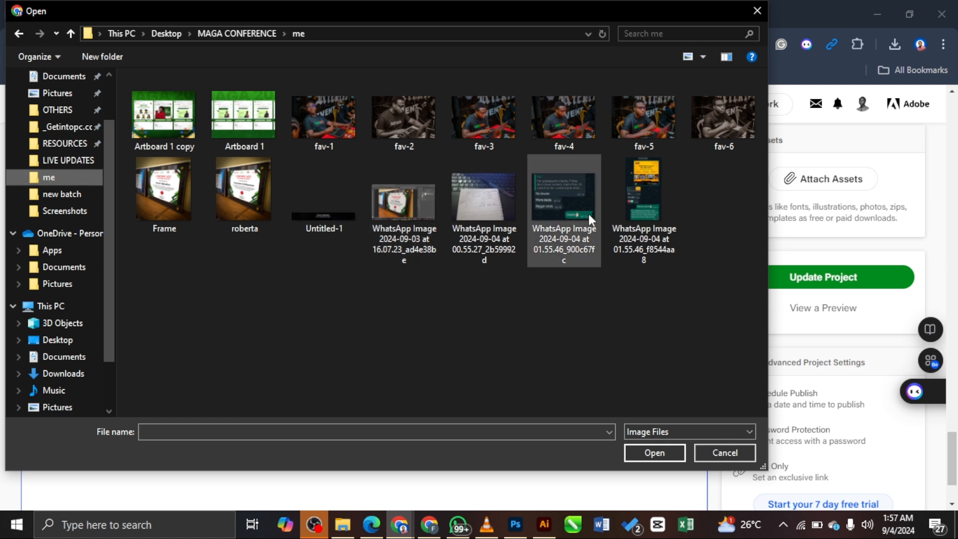
pyautogui.click(633, 208)
pyautogui.click(648, 451)
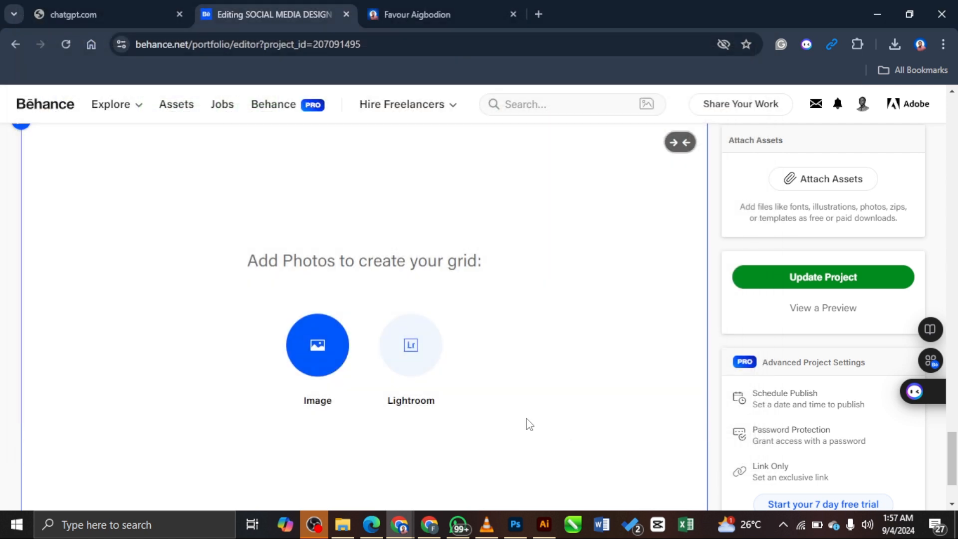
pyautogui.scroll(-5, 496, 289)
pyautogui.scroll(-8, 495, 288)
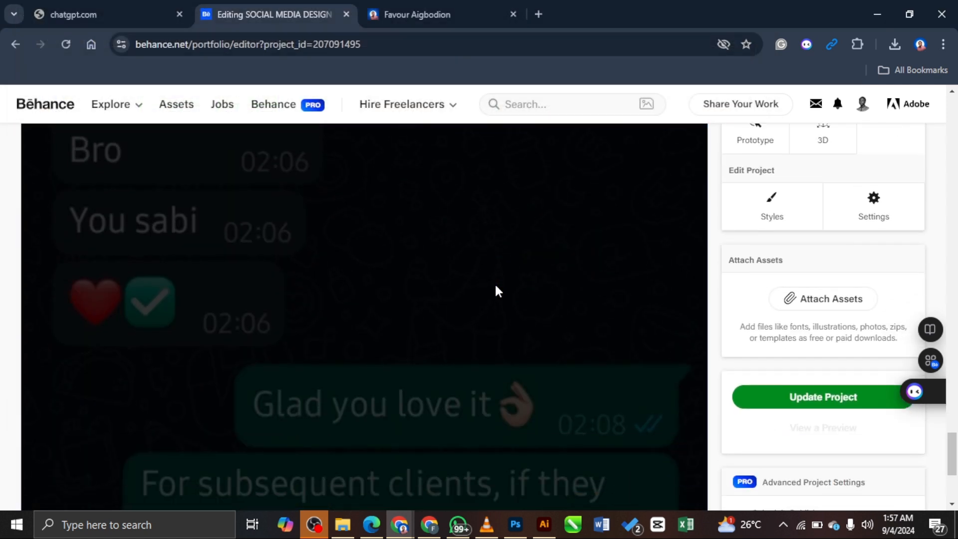
pyautogui.scroll(12, 496, 287)
pyautogui.scroll(8, 495, 288)
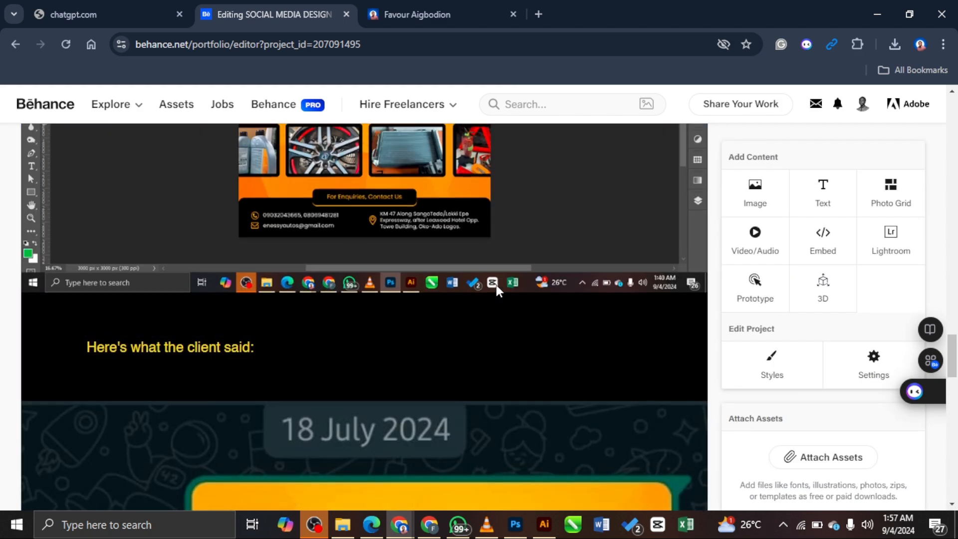
pyautogui.scroll(-2, 495, 330)
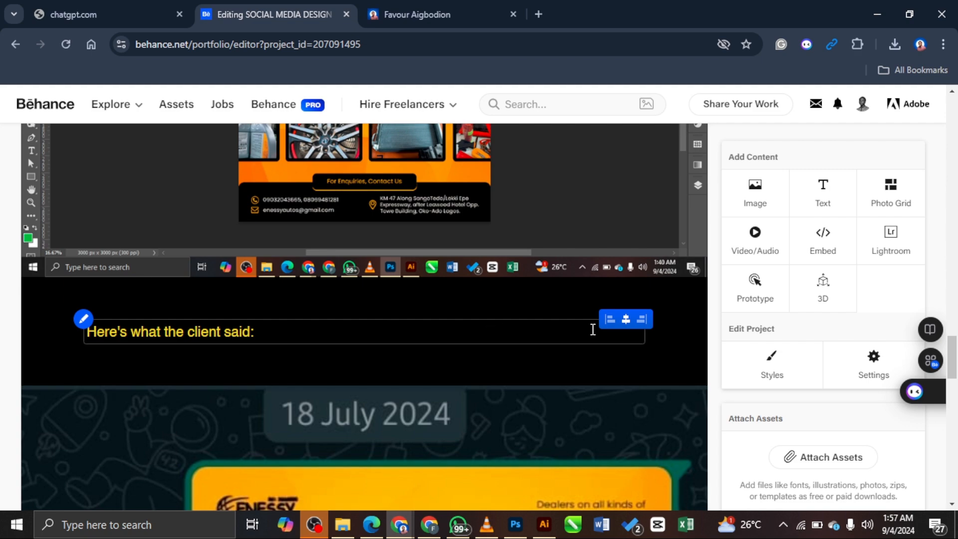
pyautogui.scroll(-10, 653, 321)
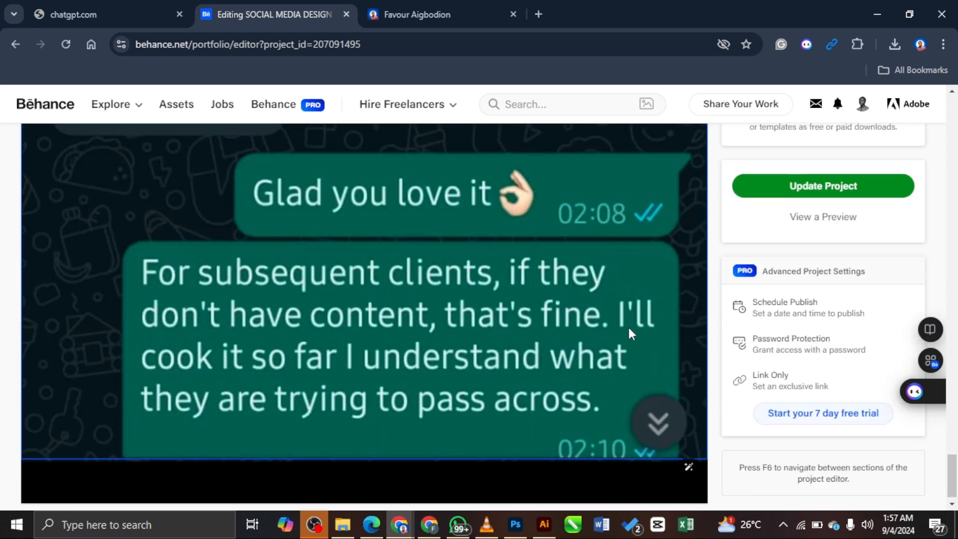
pyautogui.scroll(8, 477, 313)
pyautogui.scroll(-8, 475, 313)
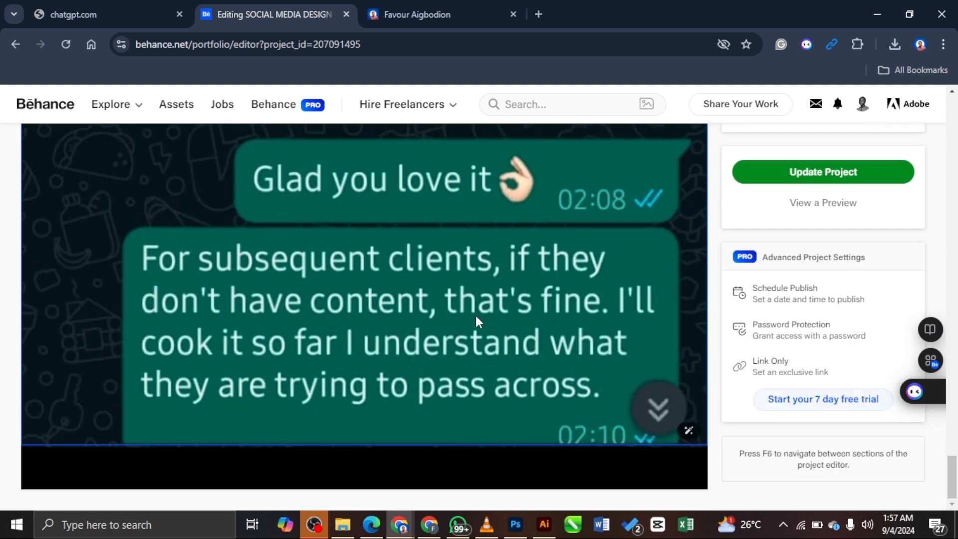
pyautogui.scroll(10, 475, 315)
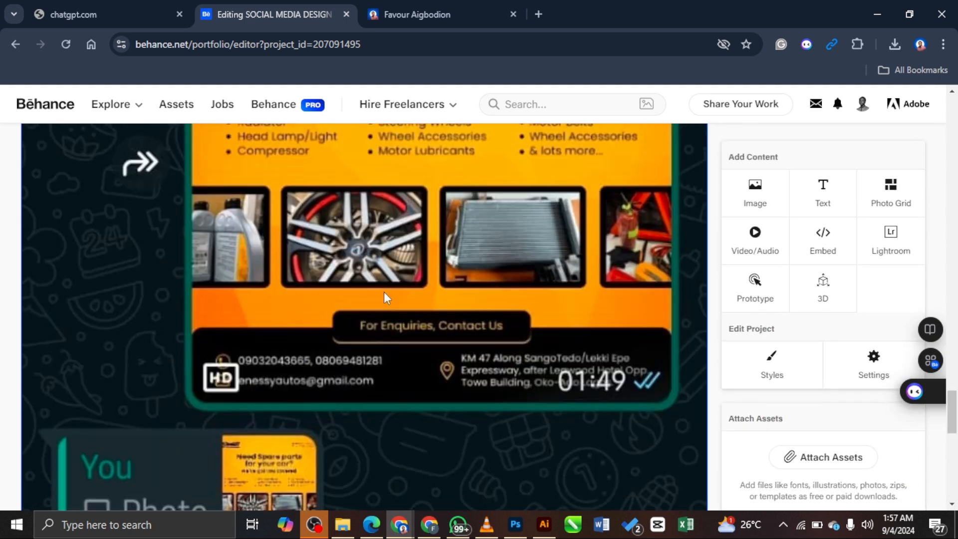
pyautogui.scroll(-4, 528, 268)
pyautogui.scroll(1, 494, 331)
pyautogui.scroll(4, 354, 378)
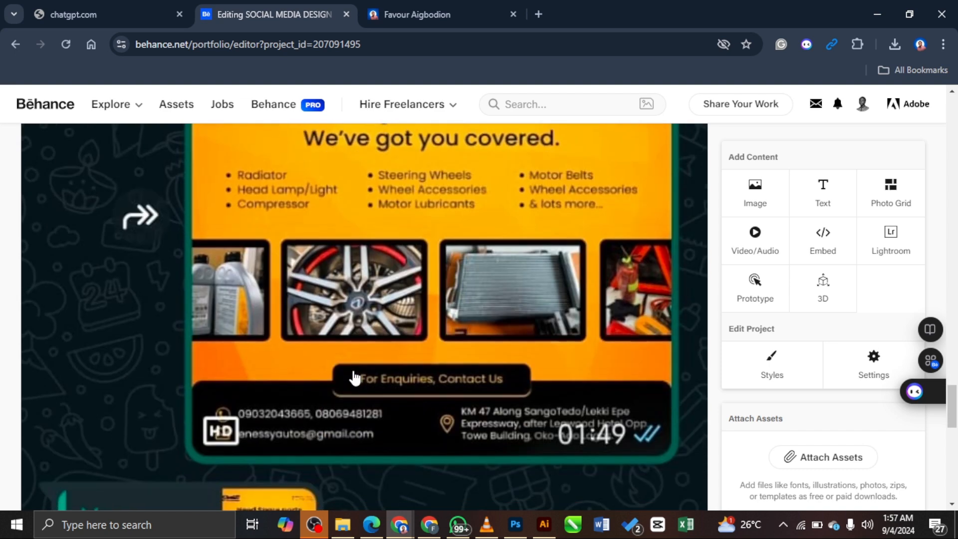
pyautogui.scroll(-5, 354, 377)
pyautogui.moveTo(329, 474)
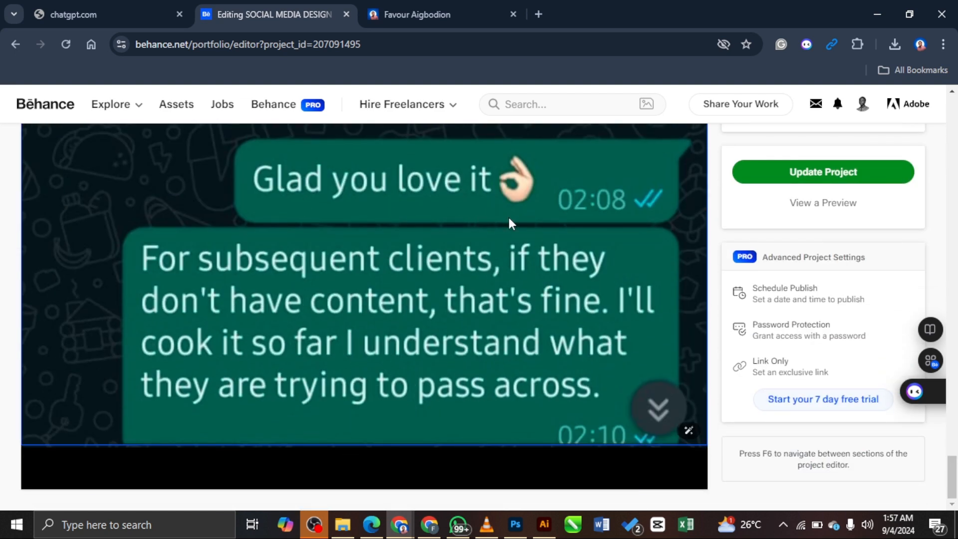
pyautogui.scroll(4, 508, 221)
pyautogui.scroll(-4, 356, 325)
pyautogui.click(355, 475)
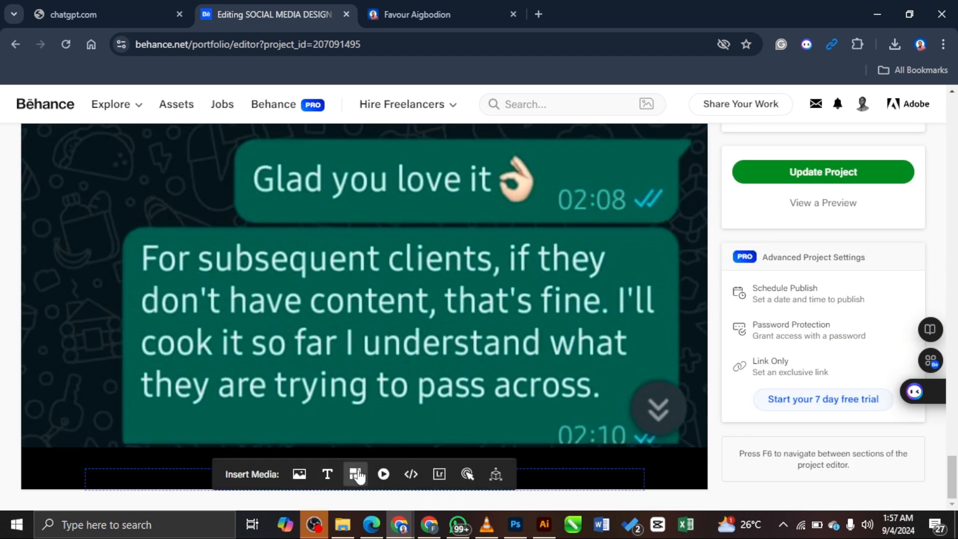
pyautogui.click(315, 346)
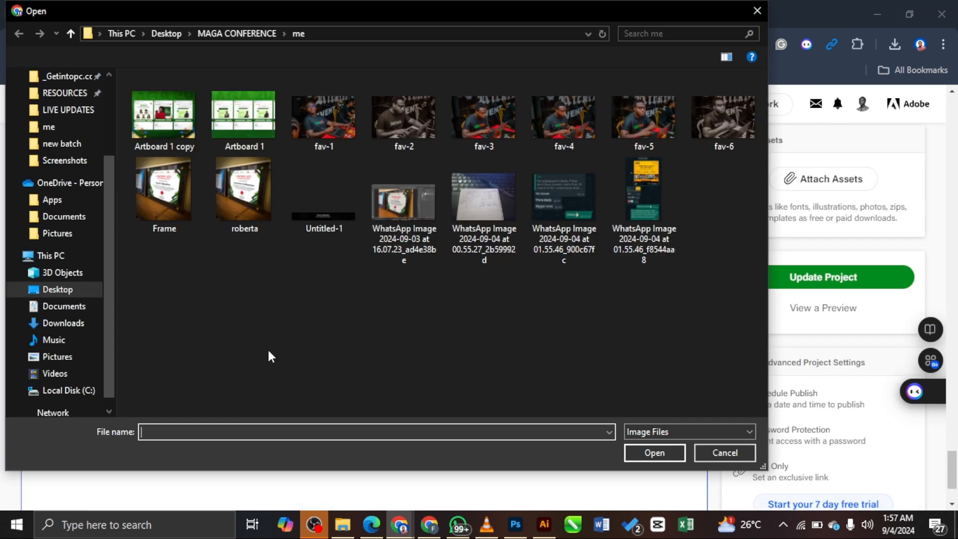
pyautogui.click(558, 213)
pyautogui.click(663, 451)
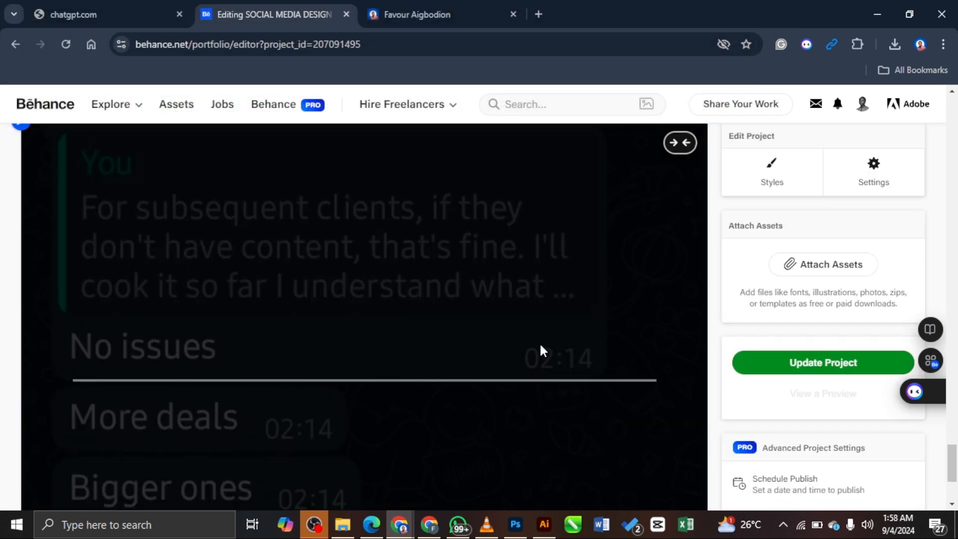
pyautogui.scroll(-4, 654, 273)
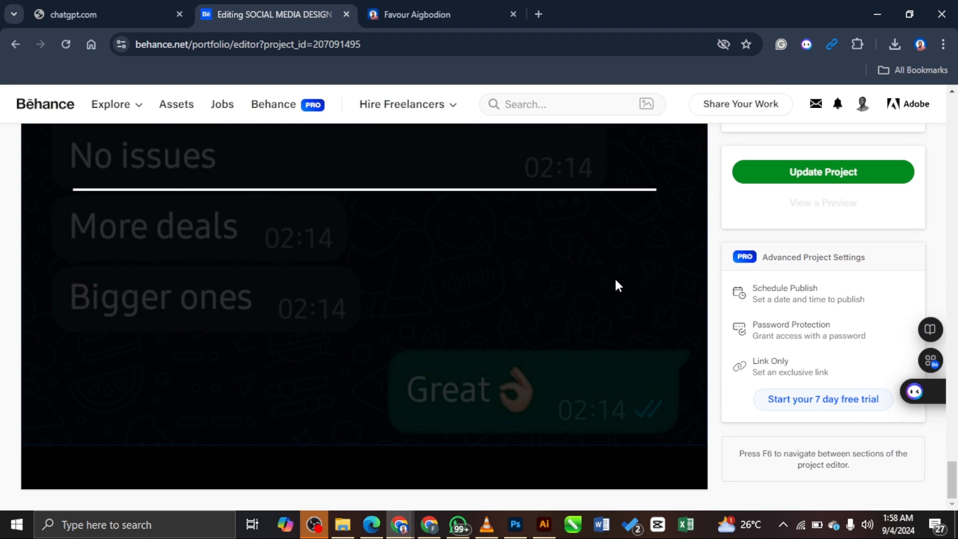
pyautogui.scroll(10, 599, 279)
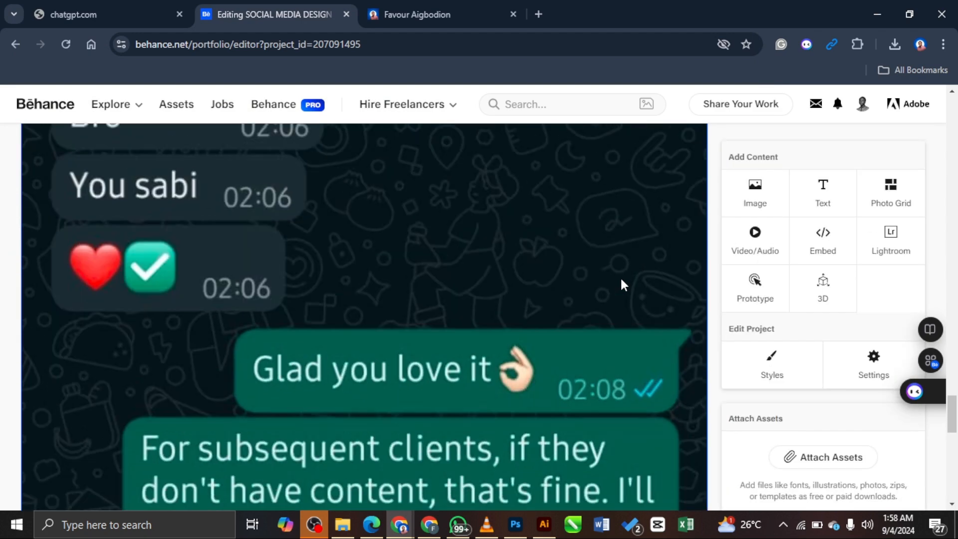
pyautogui.scroll(-12, 621, 280)
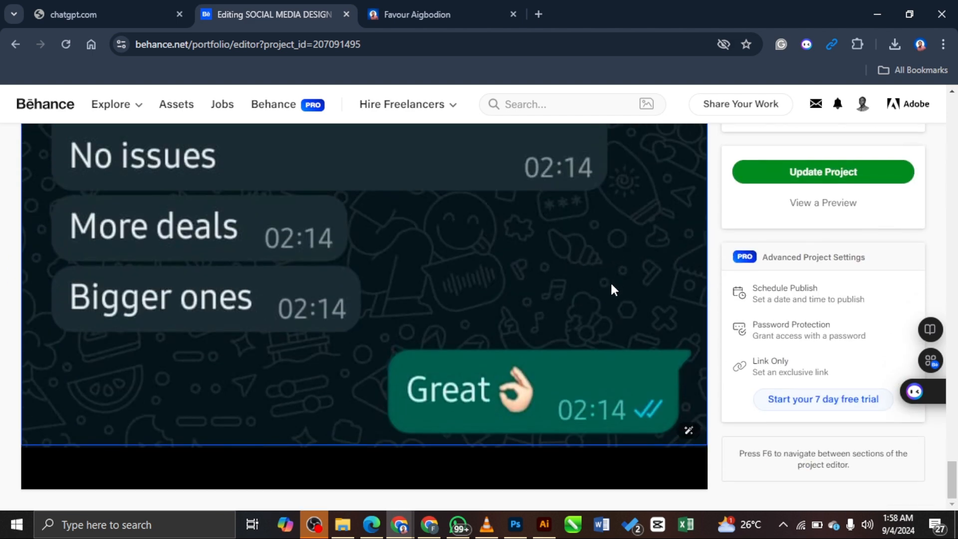
pyautogui.moveTo(356, 475)
pyautogui.moveTo(559, 472)
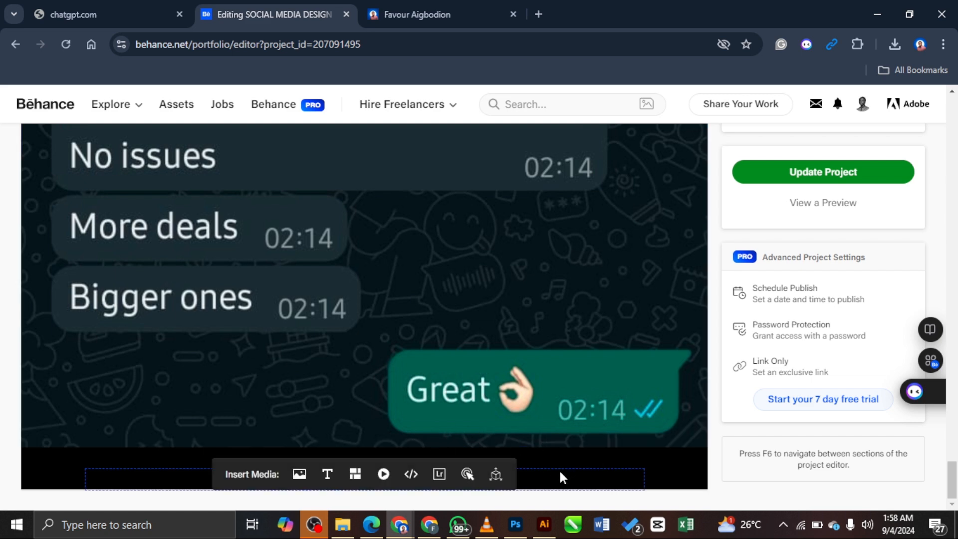
# Step: Upload SPARE PARTS DESIGN from the Desktop as a photo grid below the chat image
pyautogui.click(355, 474)
pyautogui.click(310, 364)
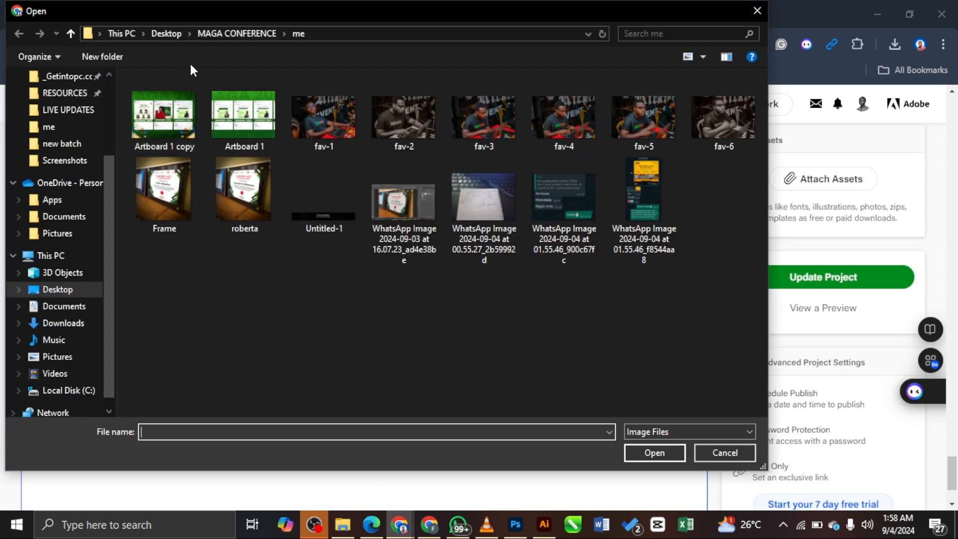
pyautogui.click(180, 34)
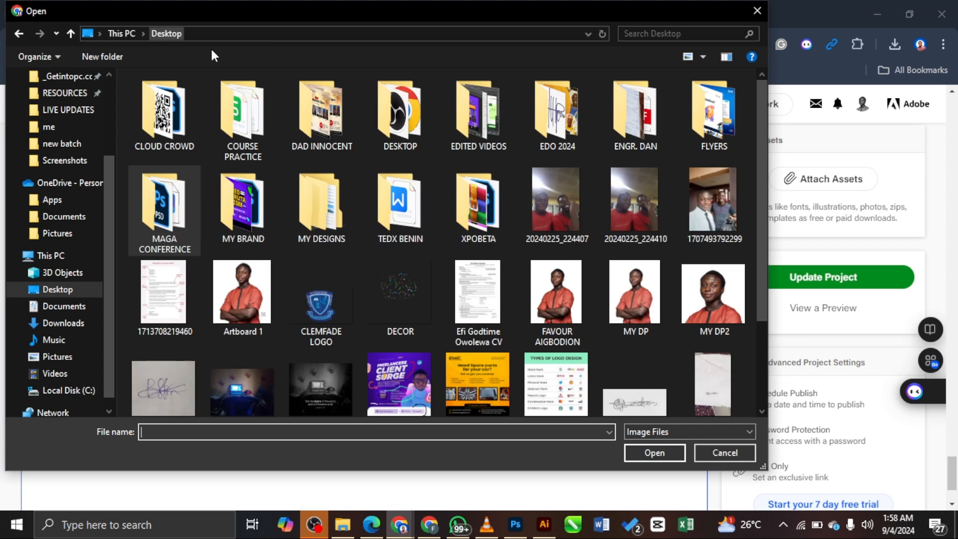
pyautogui.scroll(-1, 480, 381)
pyautogui.click(481, 384)
pyautogui.click(654, 452)
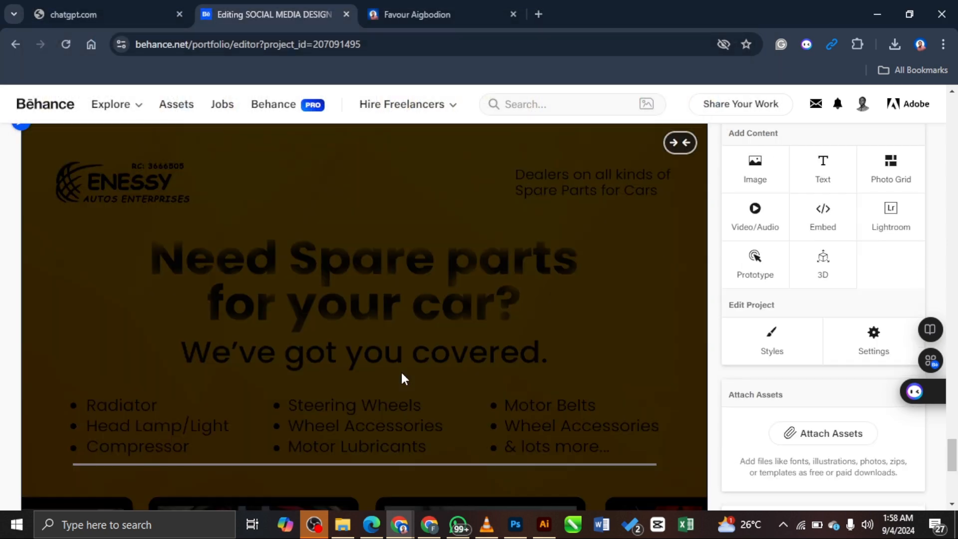
pyautogui.scroll(4, 555, 312)
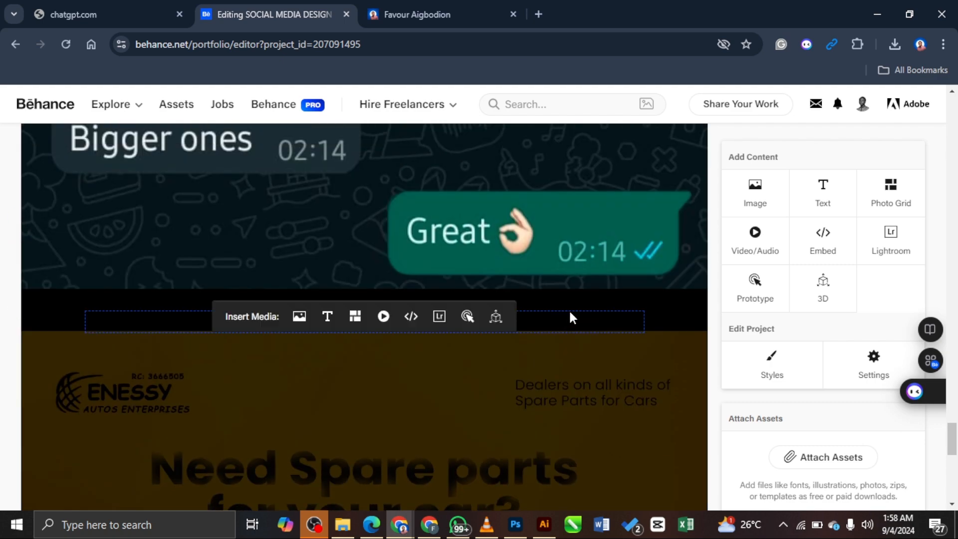
pyautogui.scroll(5, 471, 254)
pyautogui.scroll(20, 591, 279)
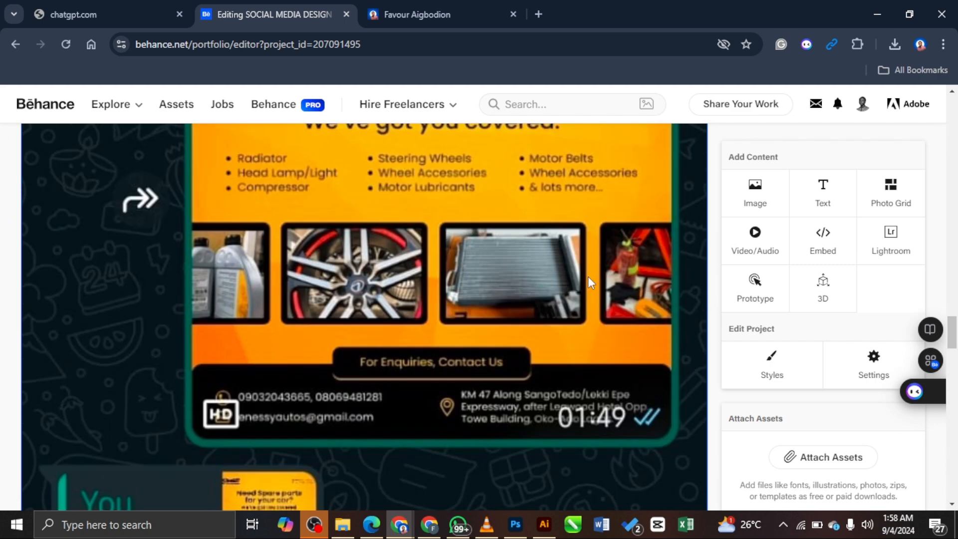
pyautogui.scroll(-20, 597, 285)
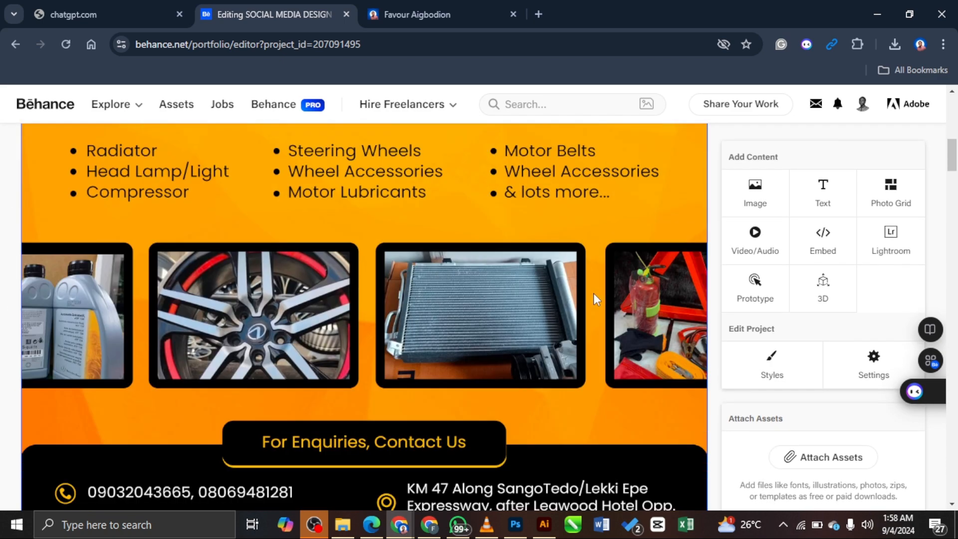
pyautogui.scroll(-15, 596, 309)
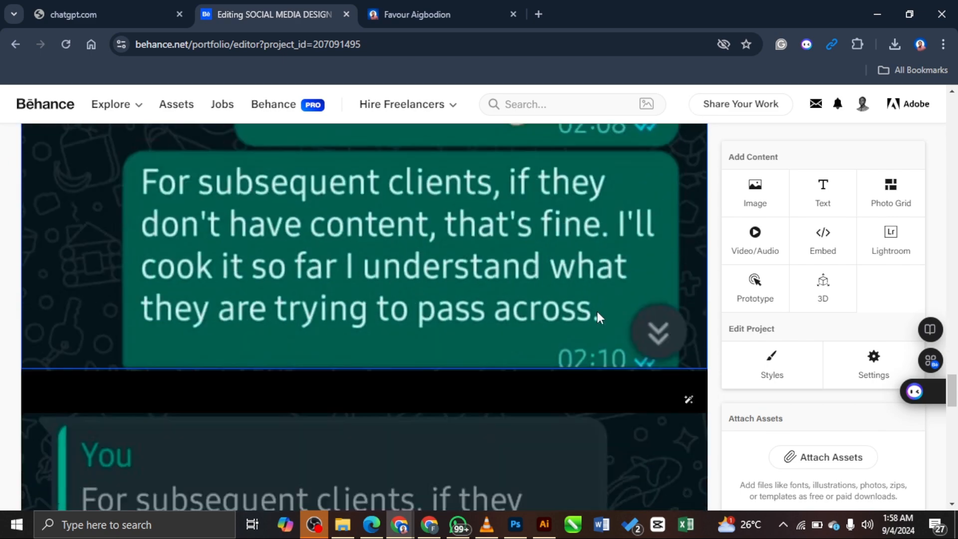
pyautogui.scroll(5, 596, 310)
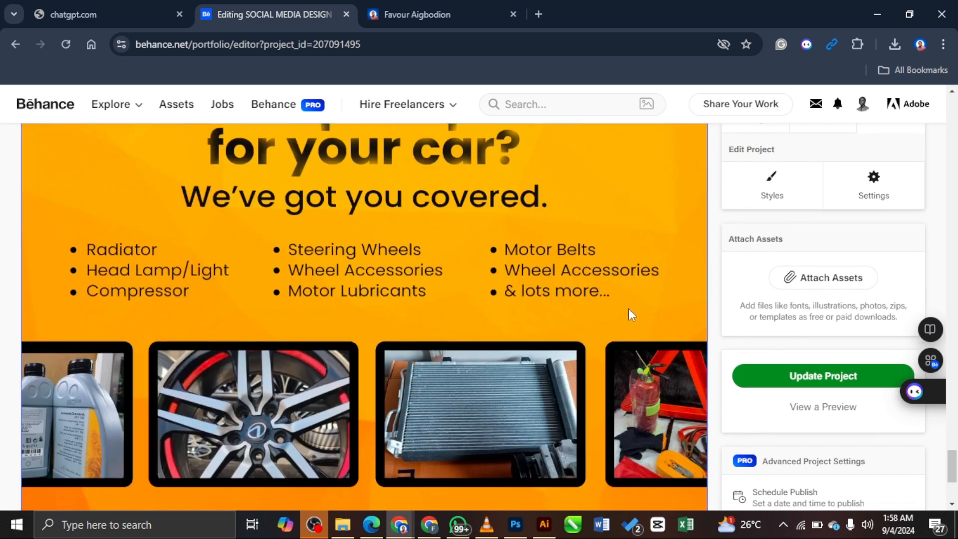
pyautogui.scroll(-4, 624, 315)
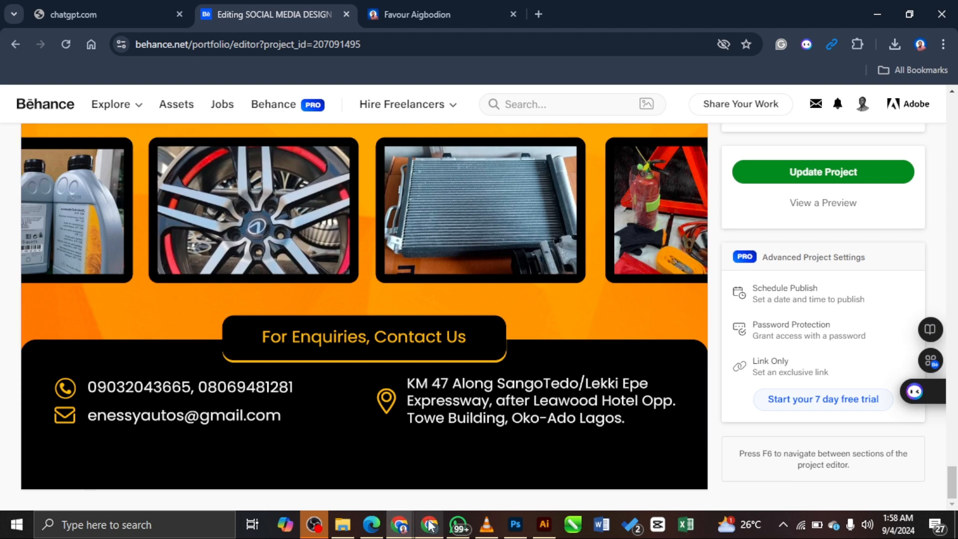
# Step: Look over the contact details on the published gallery page, then return to the editor
pyautogui.moveTo(403, 510)
pyautogui.click(511, 467)
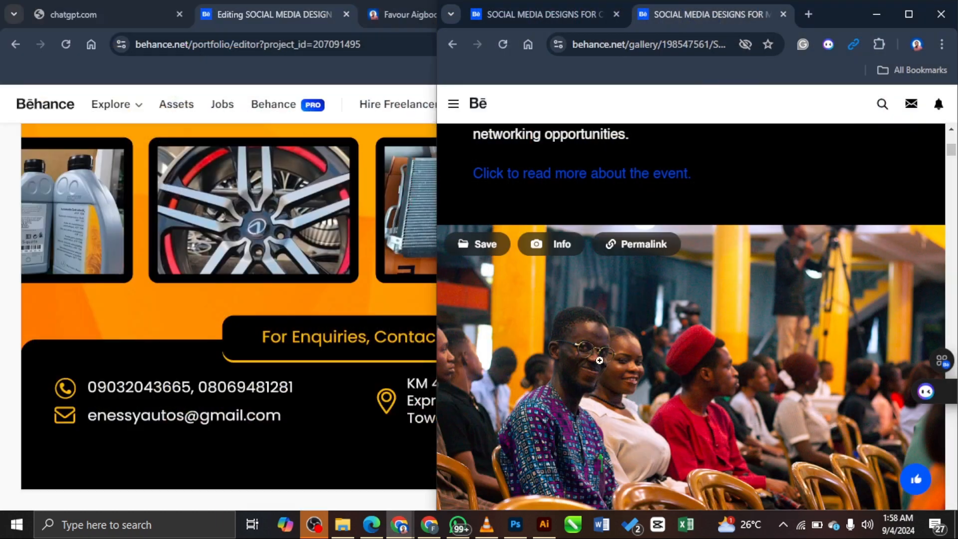
pyautogui.scroll(-10, 952, 230)
pyautogui.moveTo(951, 176); pyautogui.dragTo(942, 503)
pyautogui.scroll(-10, 803, 301)
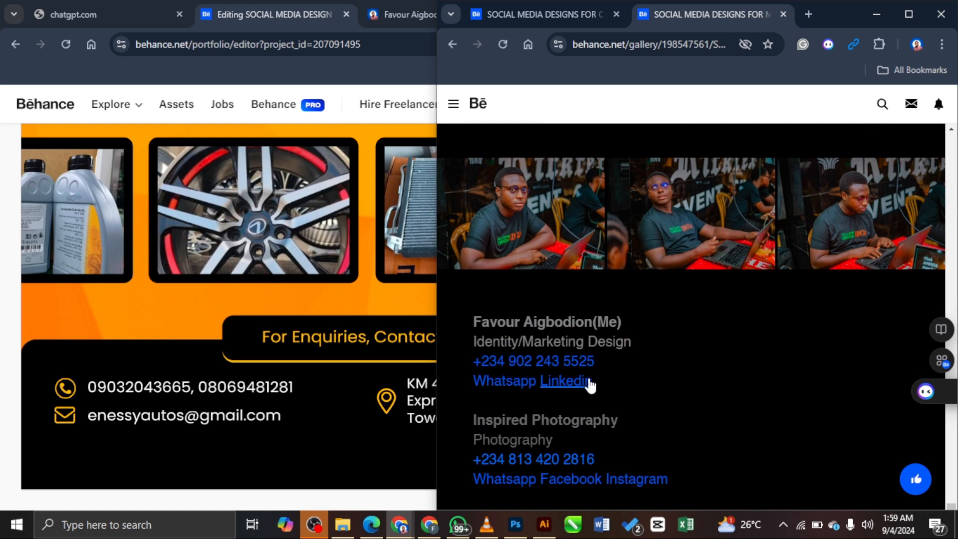
pyautogui.moveTo(605, 377); pyautogui.dragTo(457, 322)
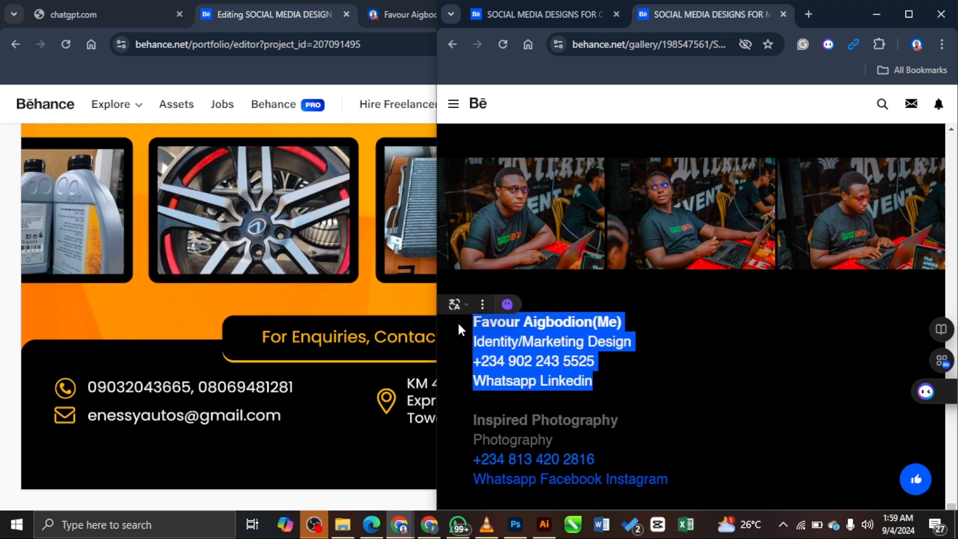
pyautogui.click(214, 455)
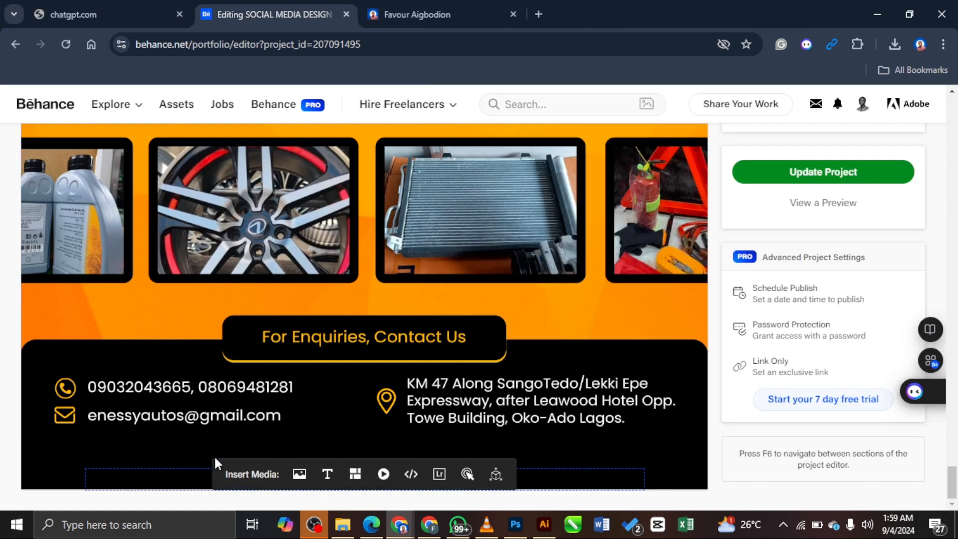
# Step: Add a text block reading 'Thank You' styled as a Header
pyautogui.moveTo(498, 472)
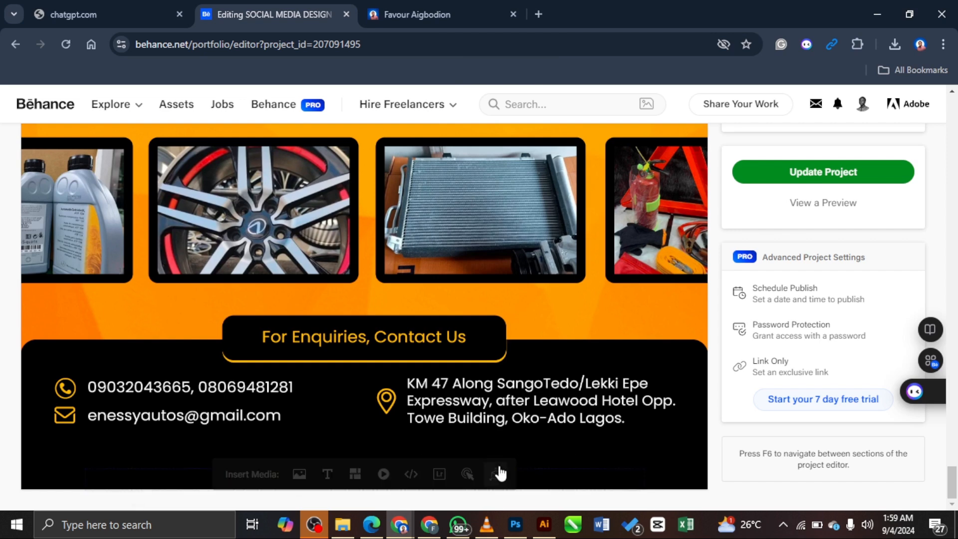
pyautogui.click(328, 476)
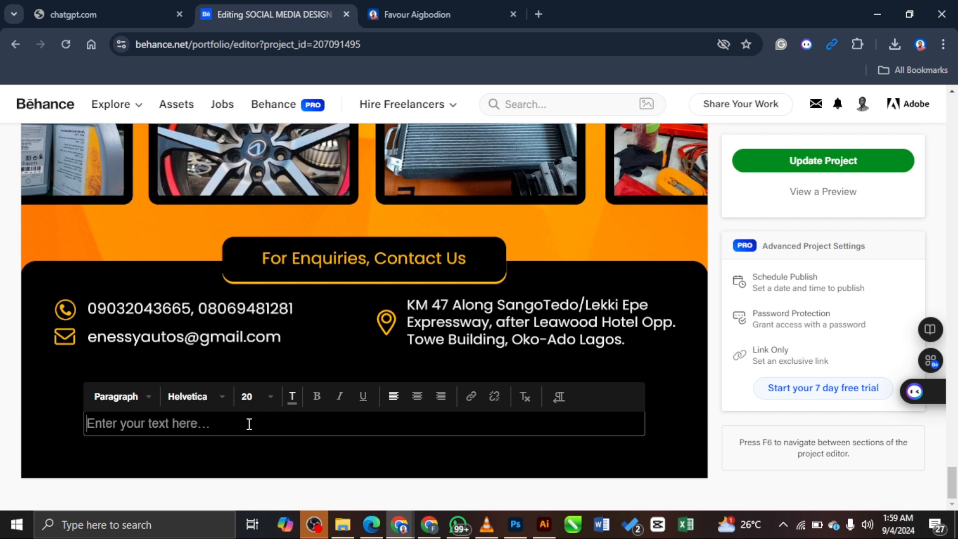
pyautogui.write('Fav')
pyautogui.press('BackSpace')
pyautogui.press('BackSpace')
pyautogui.press('BackSpace')
pyautogui.write('T')
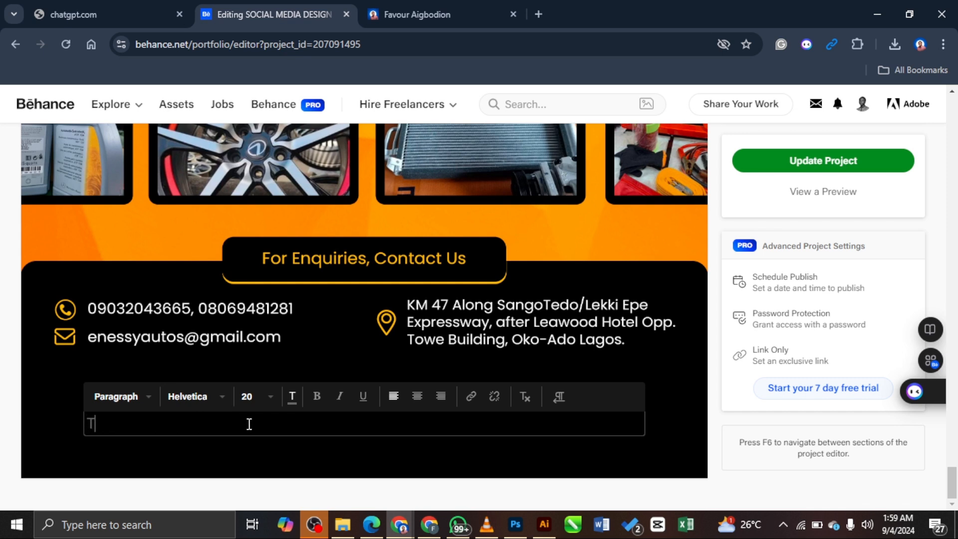
pyautogui.write('hank You')
pyautogui.click(150, 404)
pyautogui.click(154, 422)
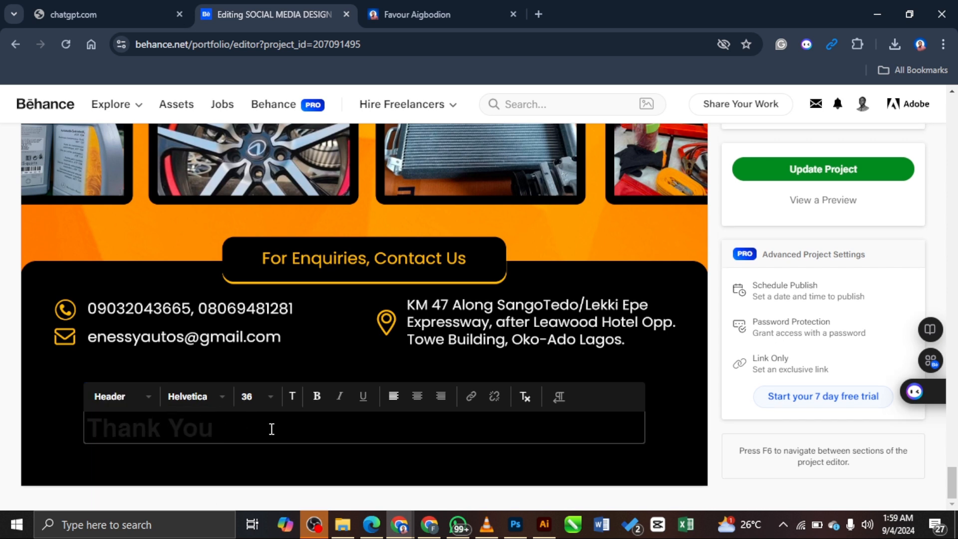
# Step: Colour the 'Thank You' header yellow and finish editing the block
pyautogui.tripleClick(202, 421)
pyautogui.click(292, 396)
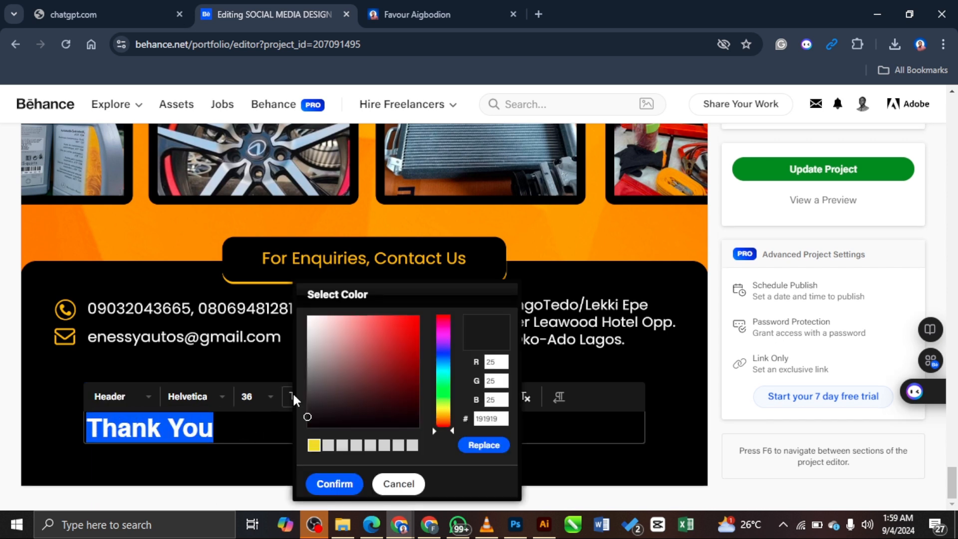
pyautogui.click(314, 445)
pyautogui.click(532, 437)
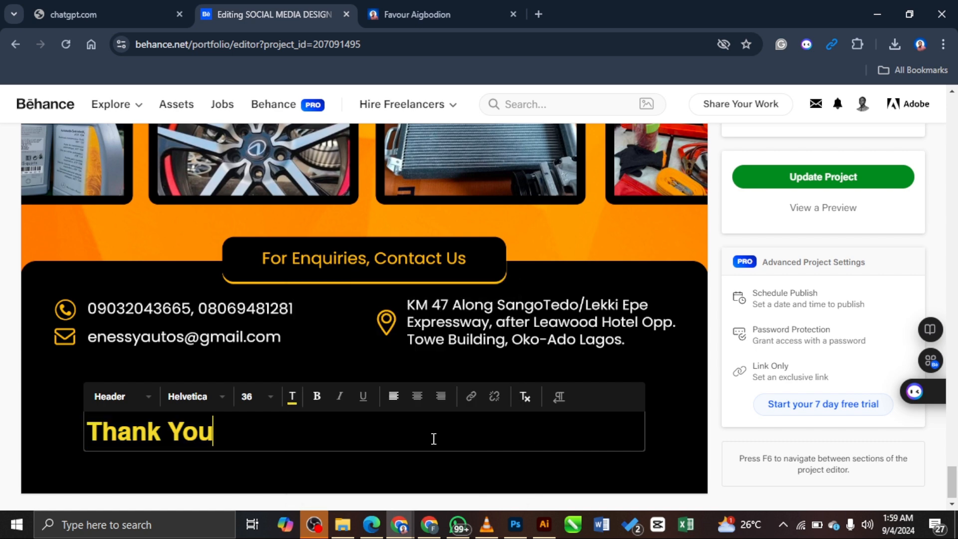
pyautogui.click(504, 474)
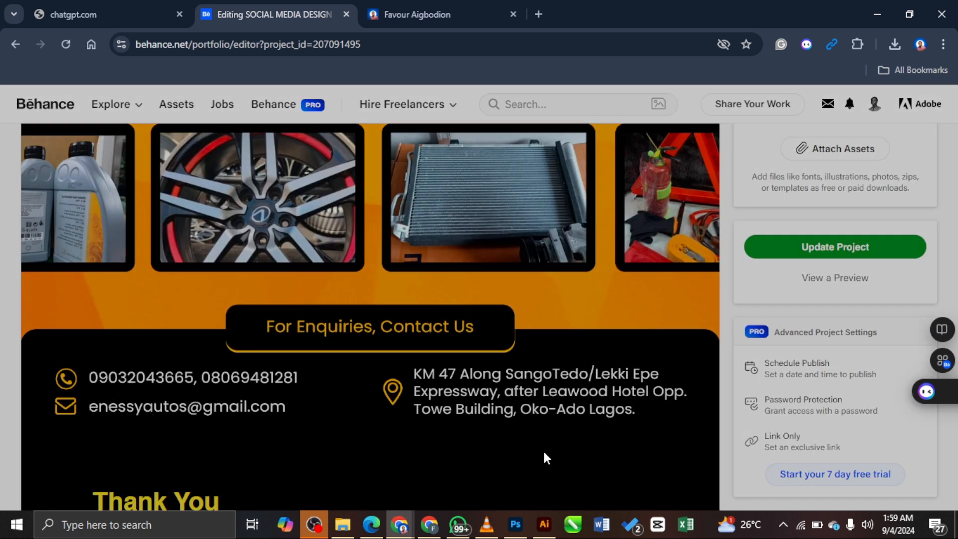
pyautogui.click(675, 152)
pyautogui.click(147, 430)
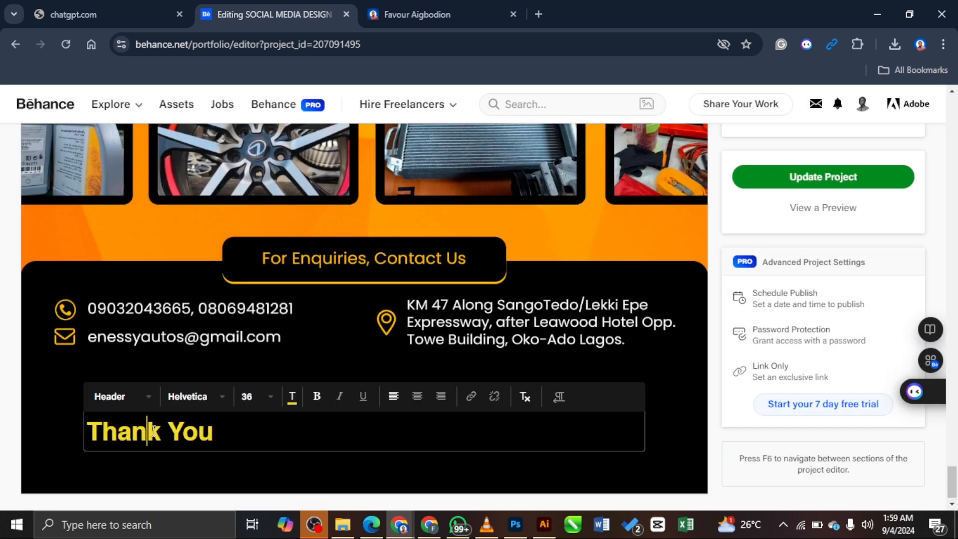
pyautogui.click(65, 443)
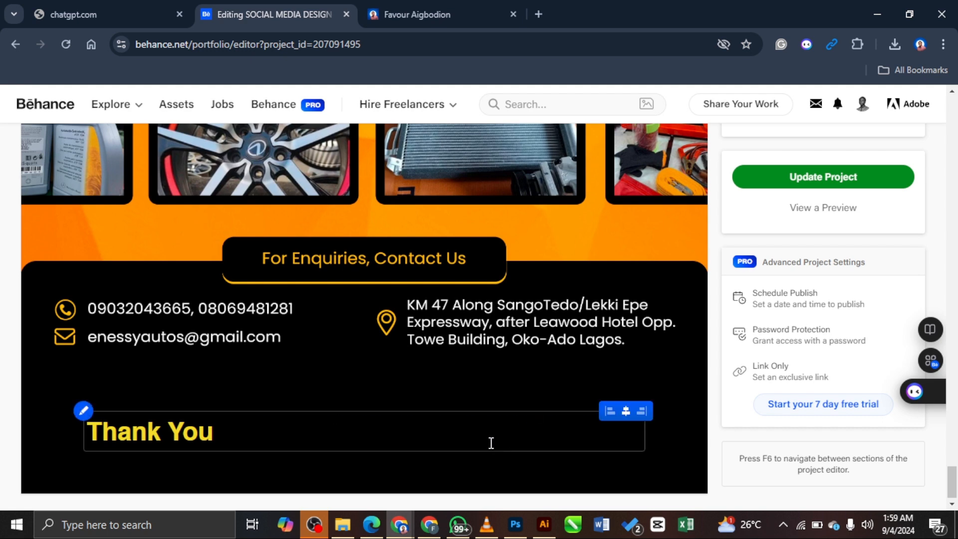
# Step: Type the designer's name, 'Identity/Marketing Design' and a phone number on three lines above Thank You
pyautogui.moveTo(224, 403)
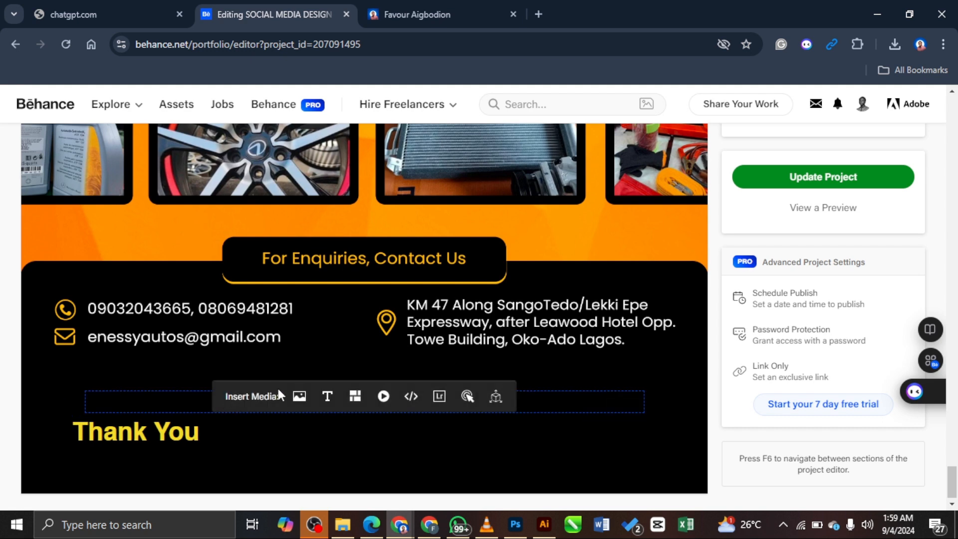
pyautogui.click(327, 392)
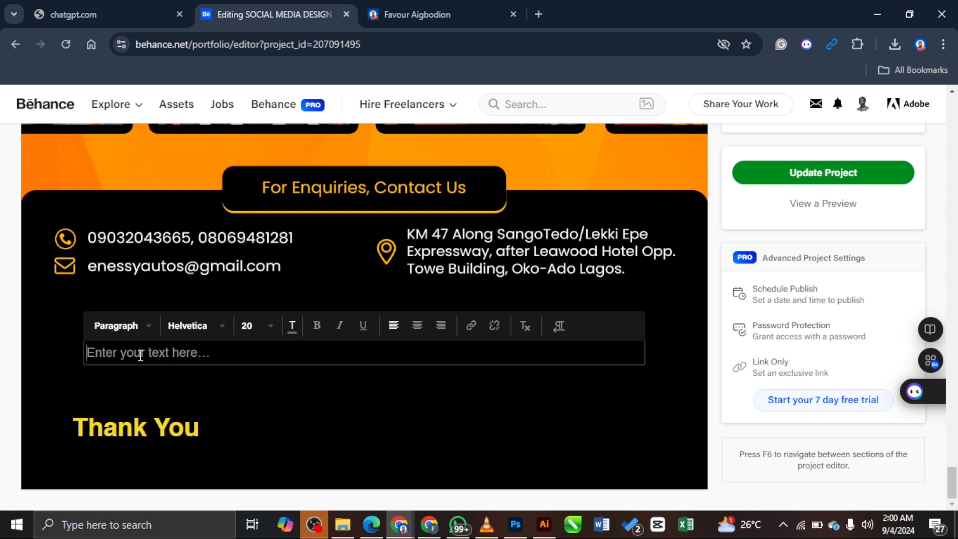
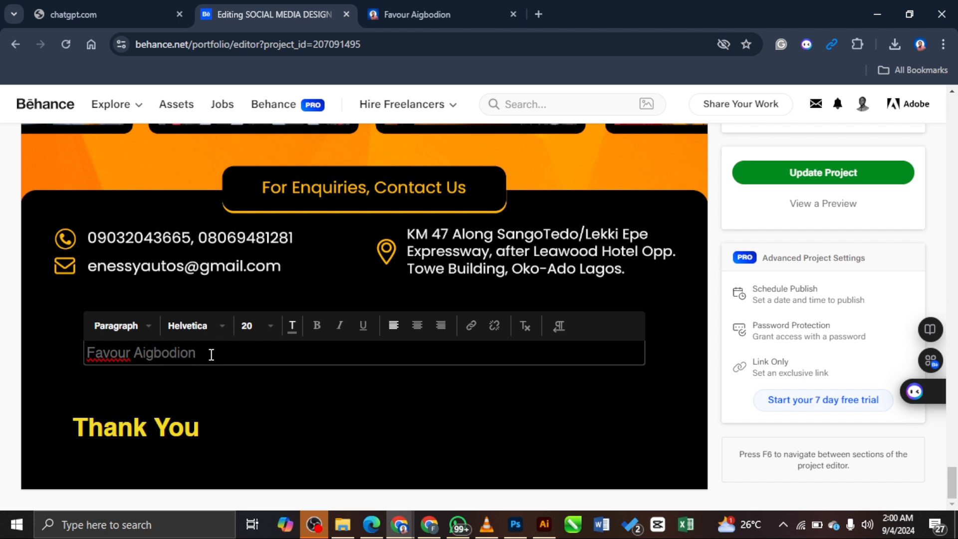
pyautogui.press('Return')
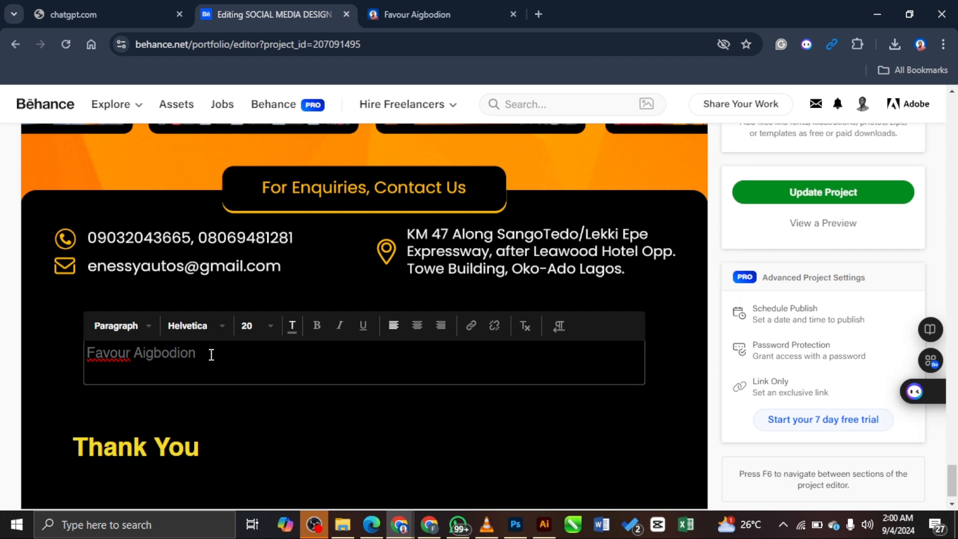
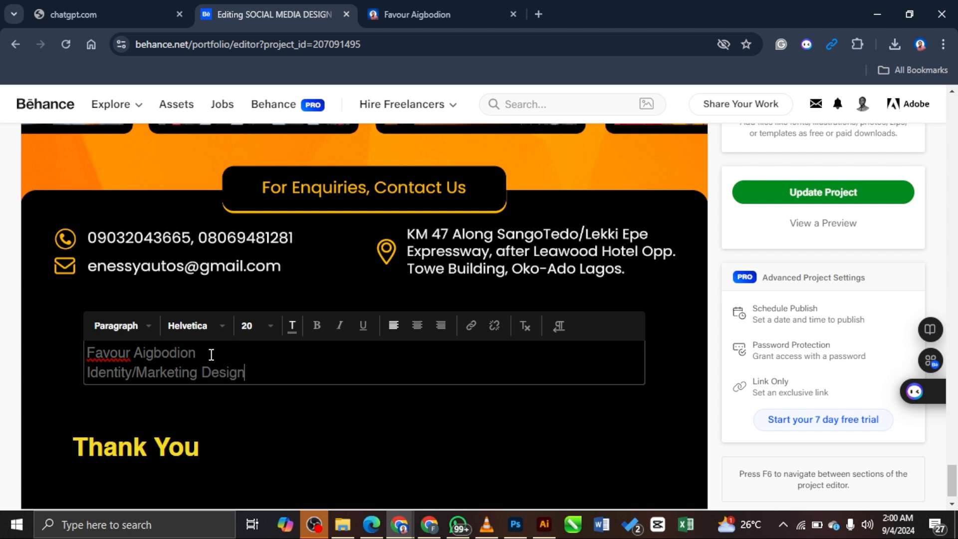
pyautogui.press('Return')
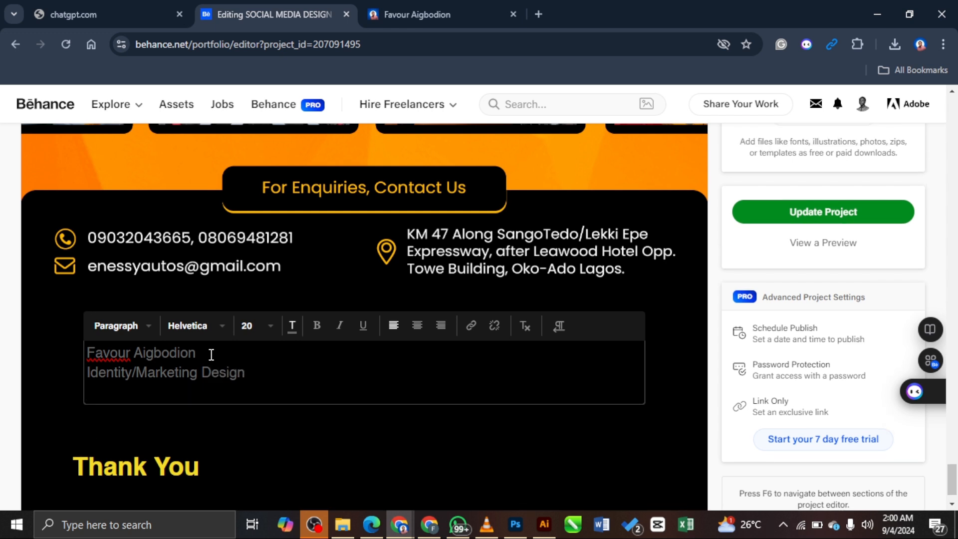
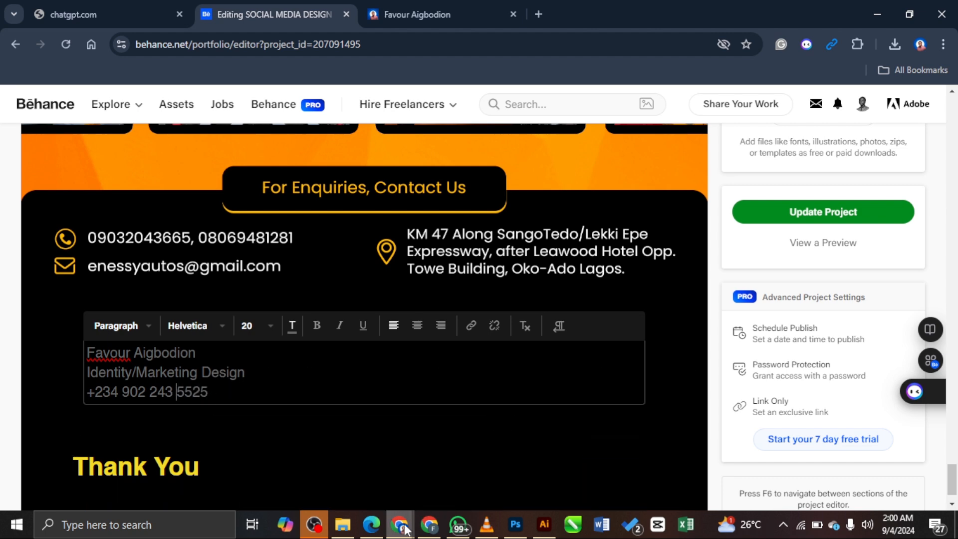
# Step: Compare with the published gallery page, then select all three credit lines
pyautogui.moveTo(399, 523)
pyautogui.click(525, 461)
pyautogui.click(836, 379)
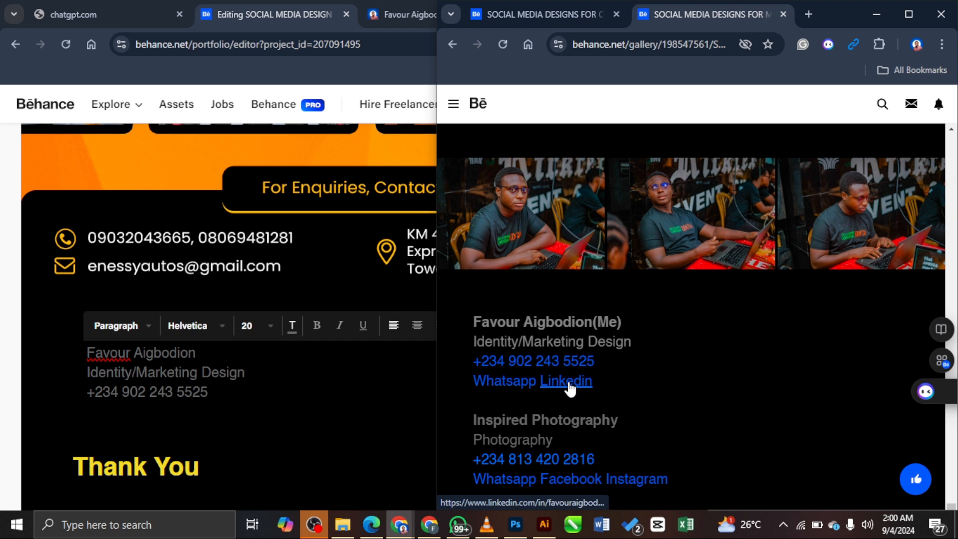
pyautogui.click(221, 389)
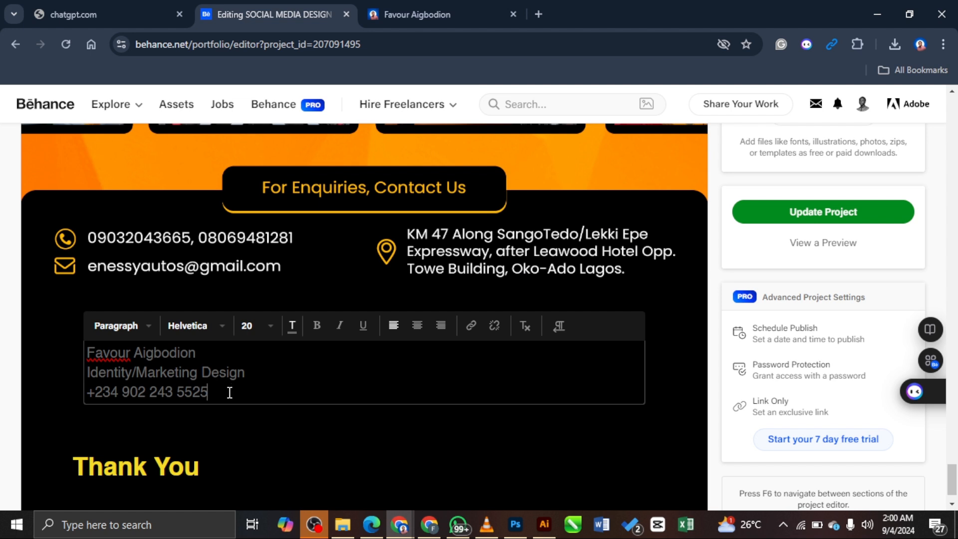
pyautogui.hotkey('ctrl', 'a')
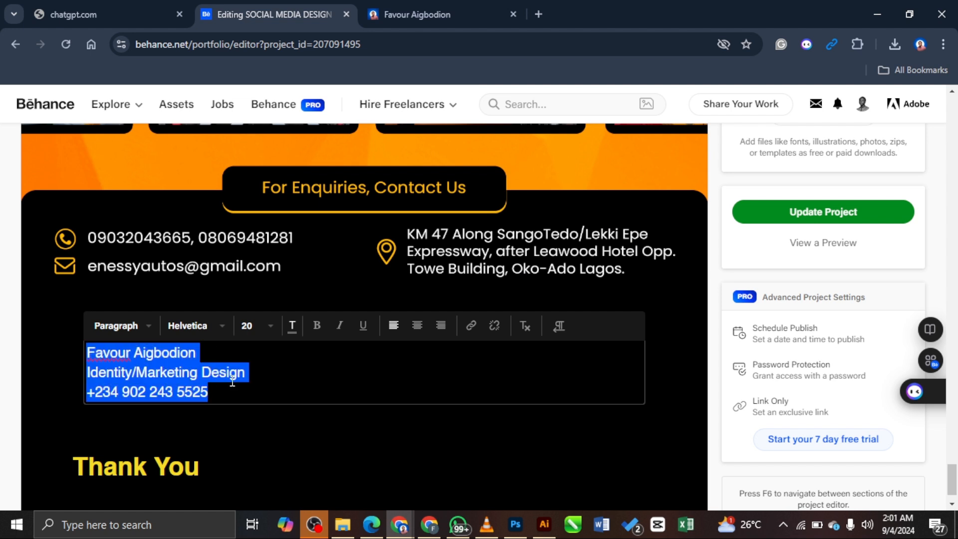
# Step: Colour the three credit lines light grey D5D5D5
pyautogui.click(292, 325)
pyautogui.click(327, 374)
pyautogui.click(493, 376)
pyautogui.click(337, 413)
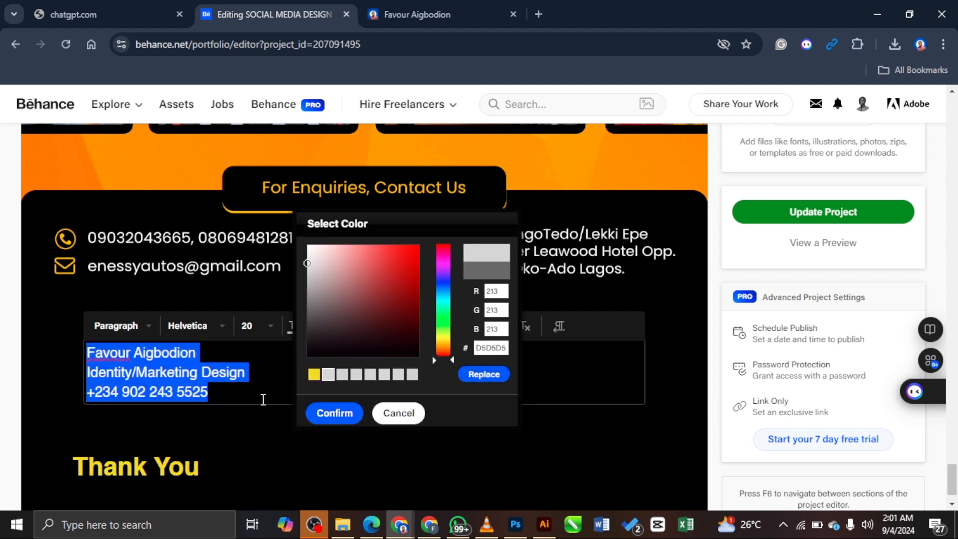
pyautogui.click(331, 382)
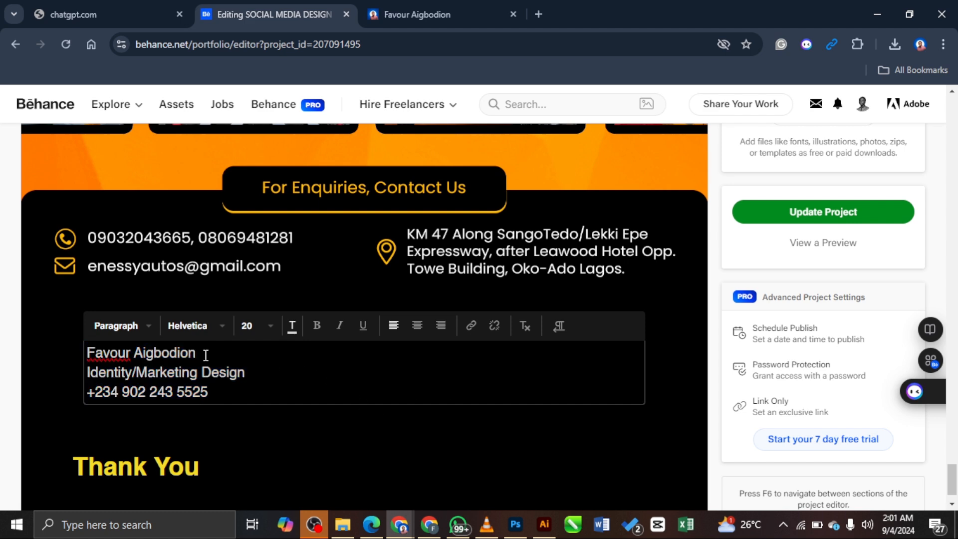
# Step: Make the designer's name on the first line bold
pyautogui.moveTo(210, 354); pyautogui.dragTo(70, 360)
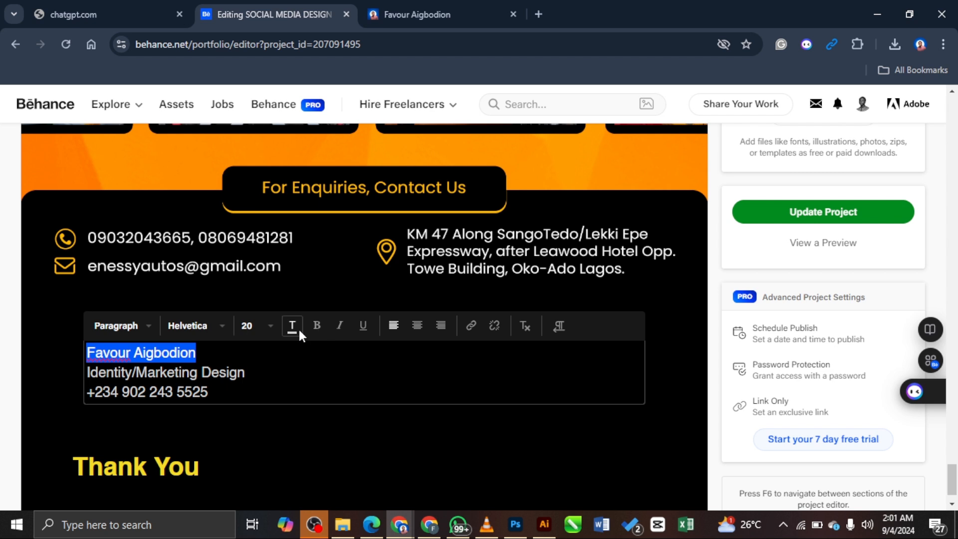
pyautogui.click(316, 325)
pyautogui.click(306, 359)
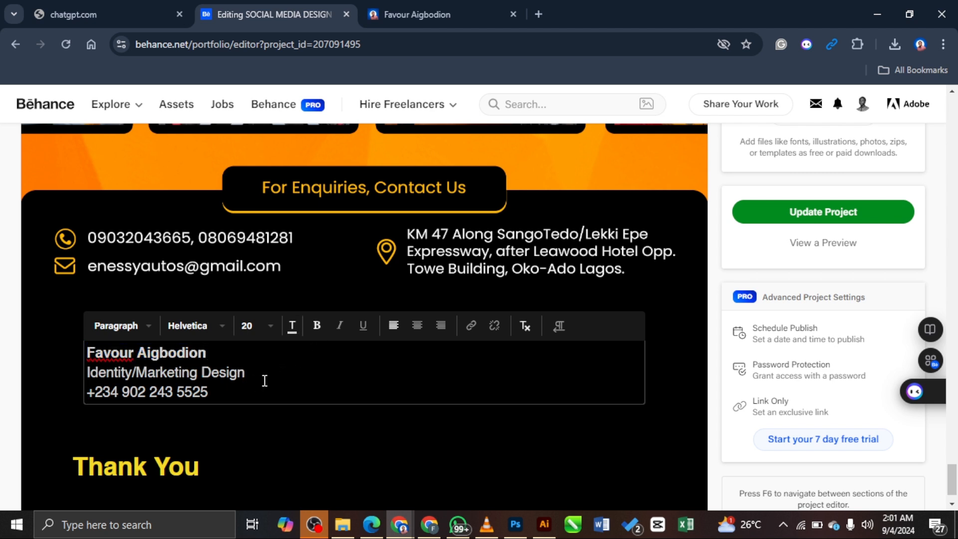
# Step: Set the name and role lines to the darker grey A1A1A1, undoing an accidental text move
pyautogui.moveTo(258, 379); pyautogui.dragTo(83, 352)
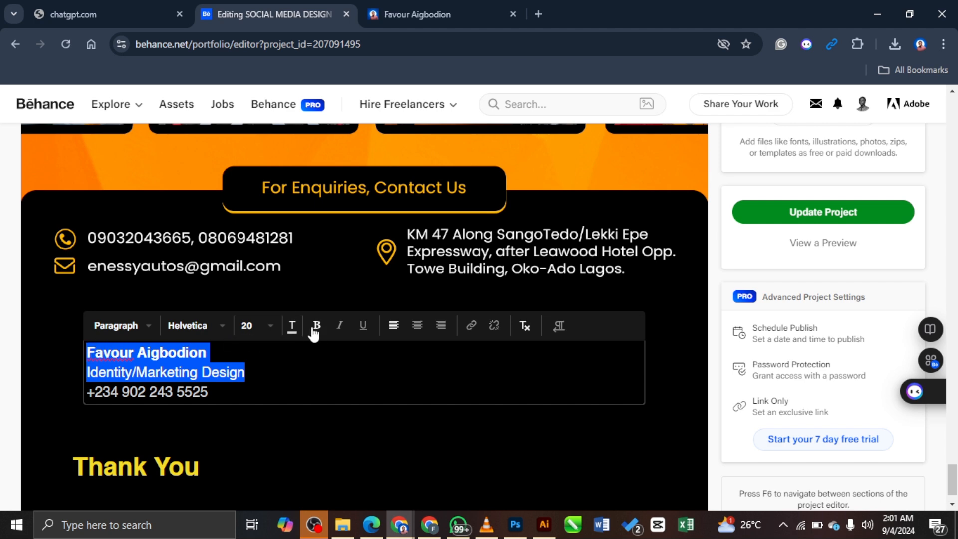
pyautogui.click(291, 325)
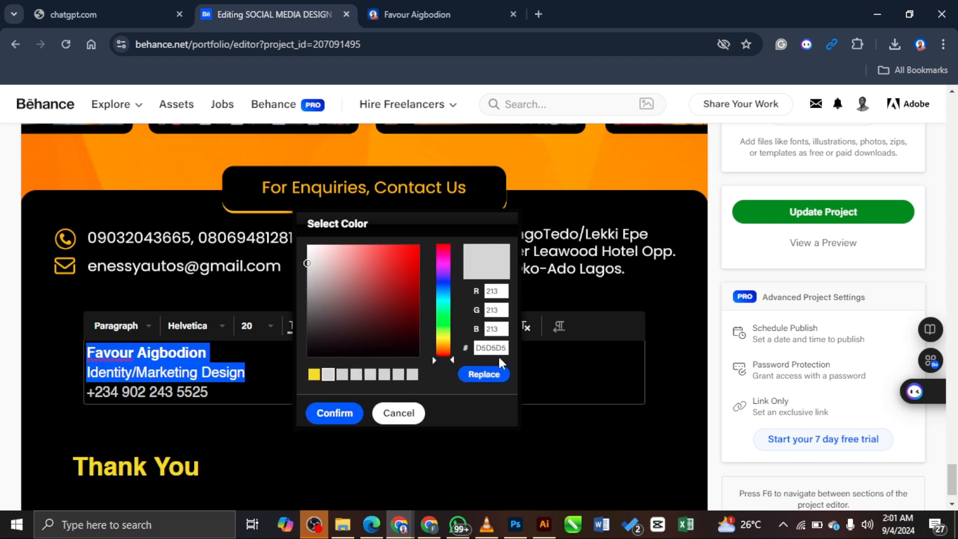
pyautogui.moveTo(309, 262); pyautogui.dragTo(306, 286)
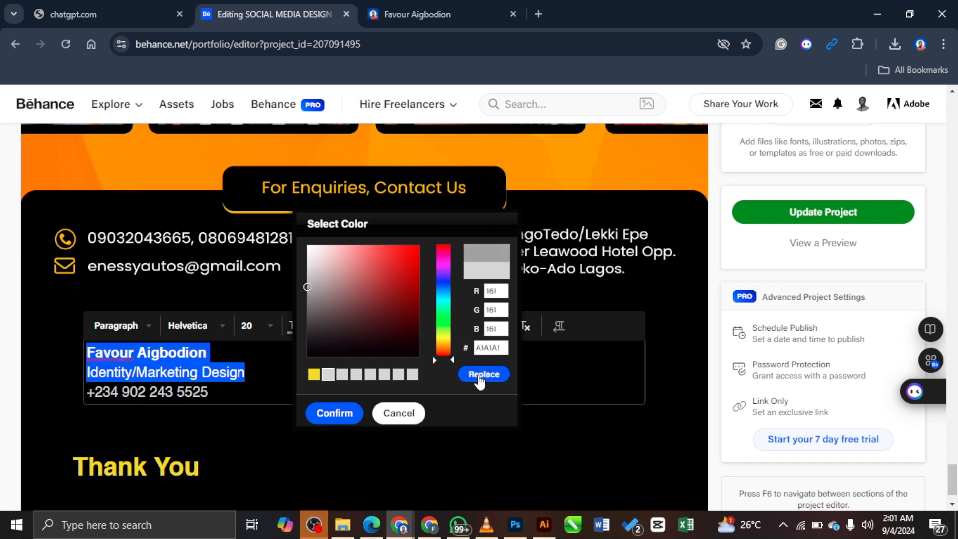
pyautogui.click(482, 375)
pyautogui.click(334, 412)
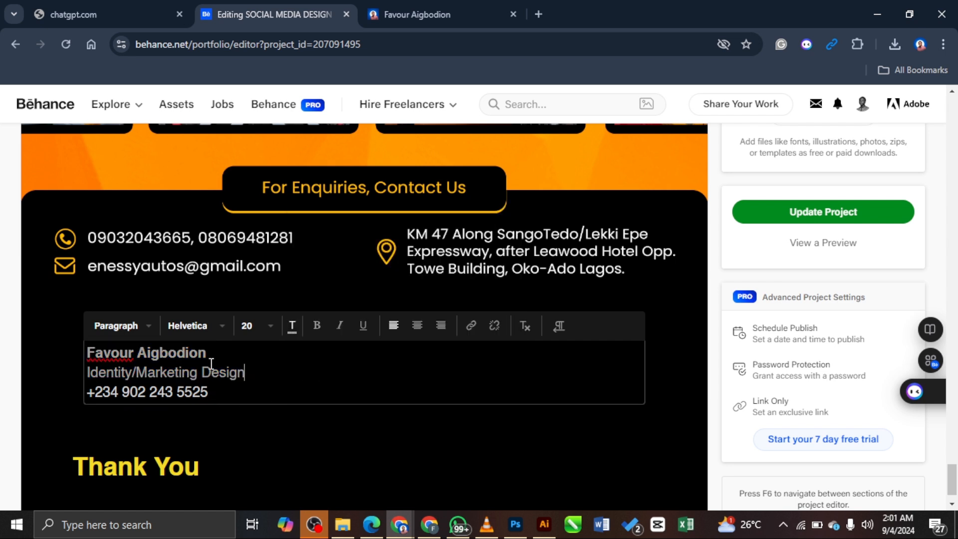
pyautogui.moveTo(213, 353); pyautogui.dragTo(92, 361)
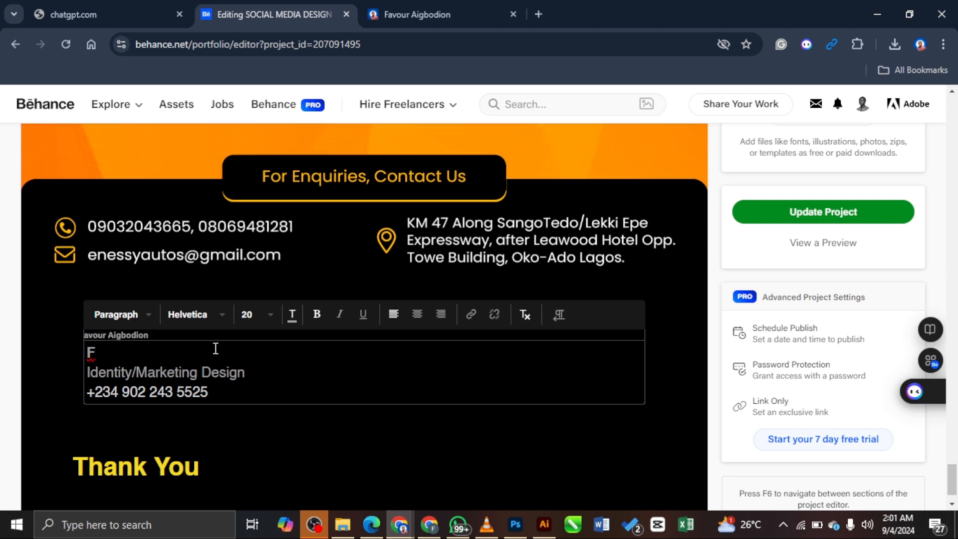
pyautogui.hotkey('ctrl', 'z')
pyautogui.click(363, 368)
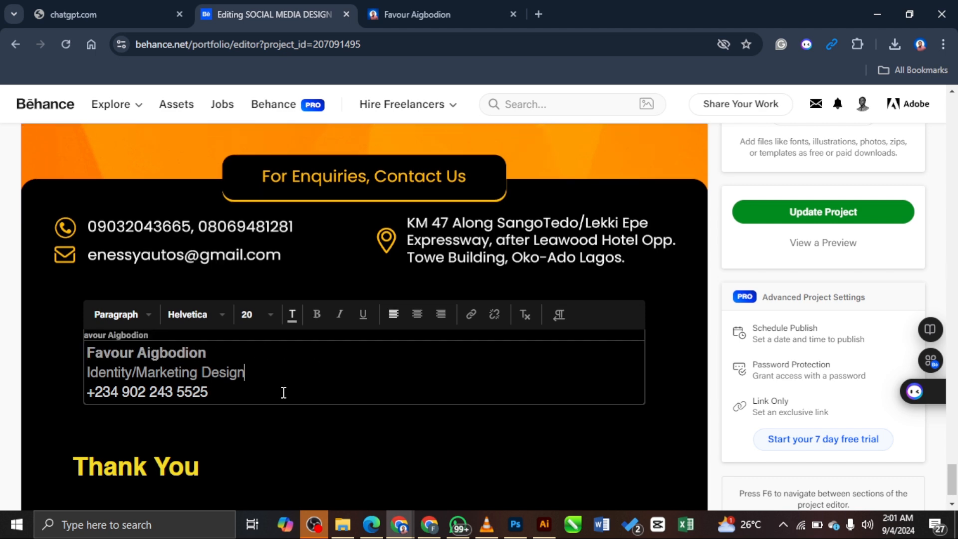
pyautogui.moveTo(211, 393); pyautogui.dragTo(86, 392)
# Step: Colour the phone number line blue 195BB3
pyautogui.click(292, 315)
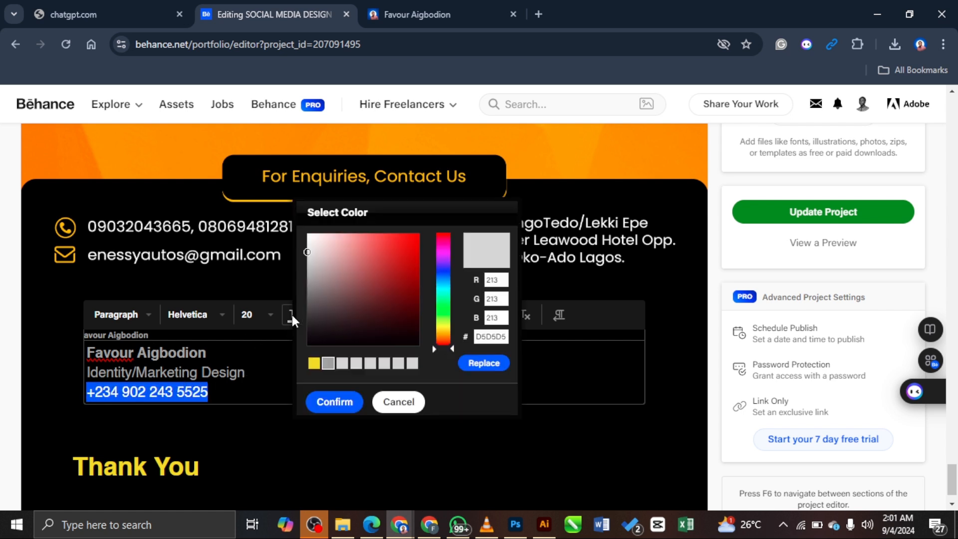
pyautogui.click(445, 279)
pyautogui.click(414, 241)
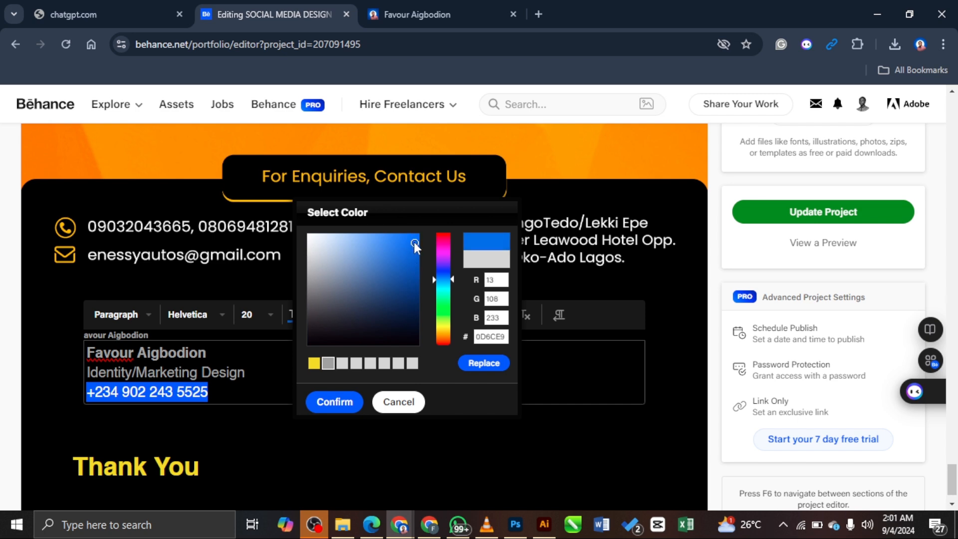
pyautogui.click(404, 276)
pyautogui.click(405, 267)
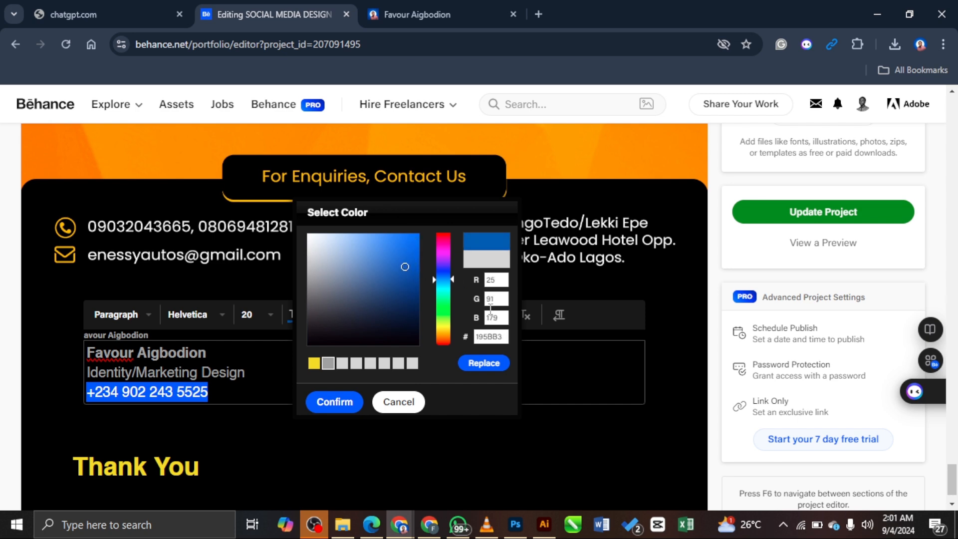
pyautogui.click(483, 368)
pyautogui.click(330, 402)
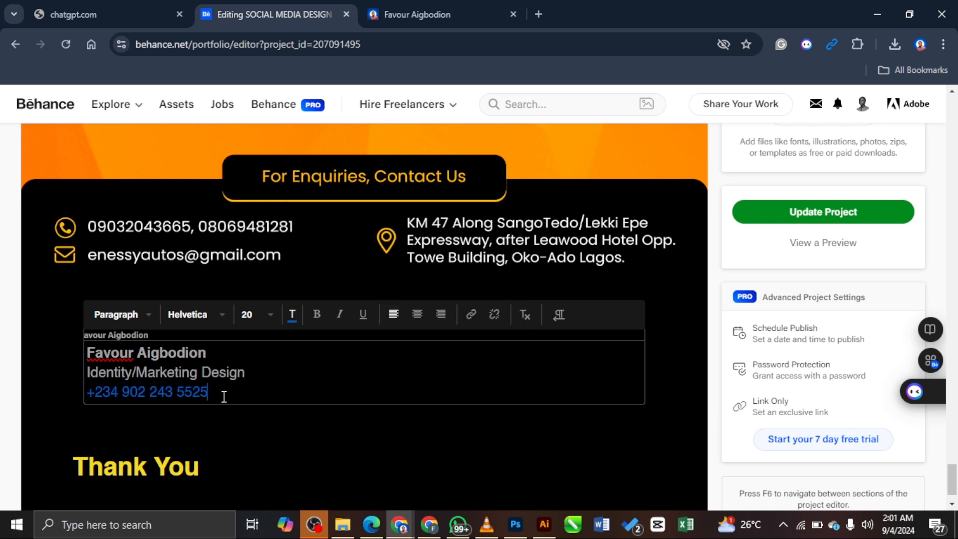
# Step: Link the phone number to a wa.me WhatsApp chat that opens in a new tab
pyautogui.moveTo(224, 397); pyautogui.dragTo(89, 395)
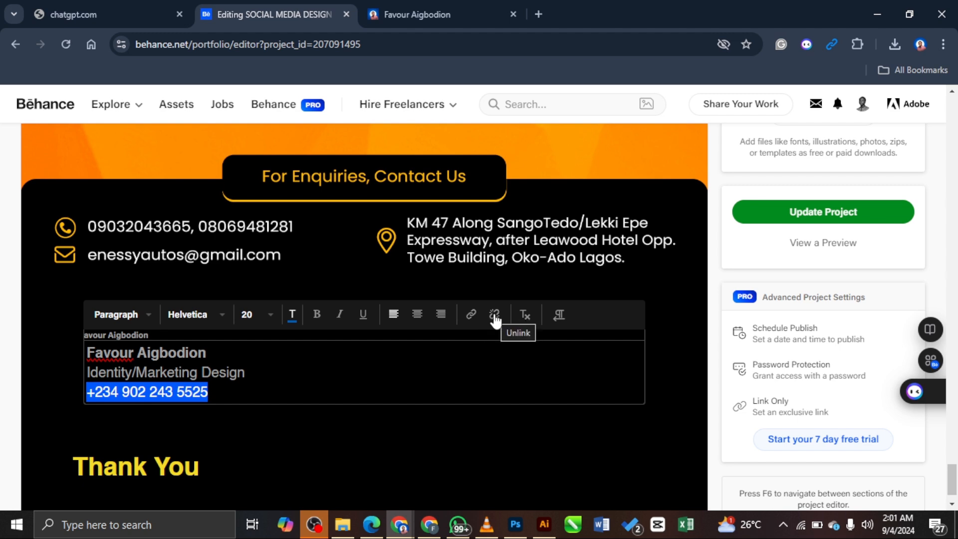
pyautogui.click(471, 315)
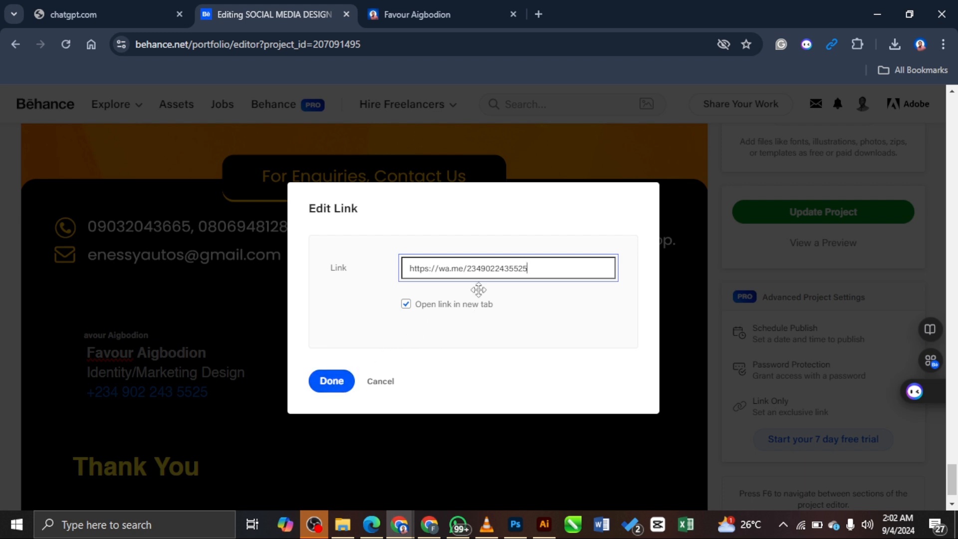
pyautogui.click(331, 381)
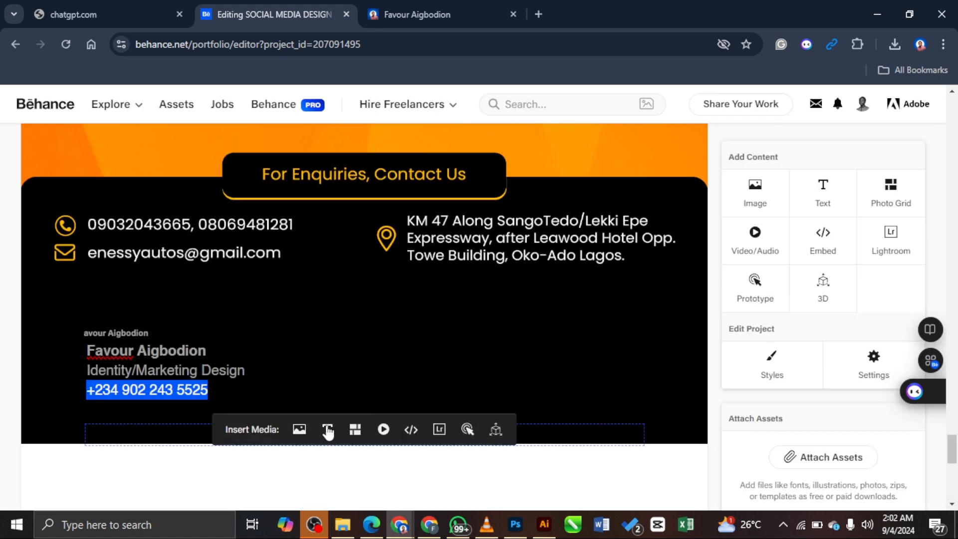
# Step: Remove the empty photo grid block accidentally added below the credits
pyautogui.click(354, 429)
pyautogui.scroll(1, 303, 271)
pyautogui.click(21, 190)
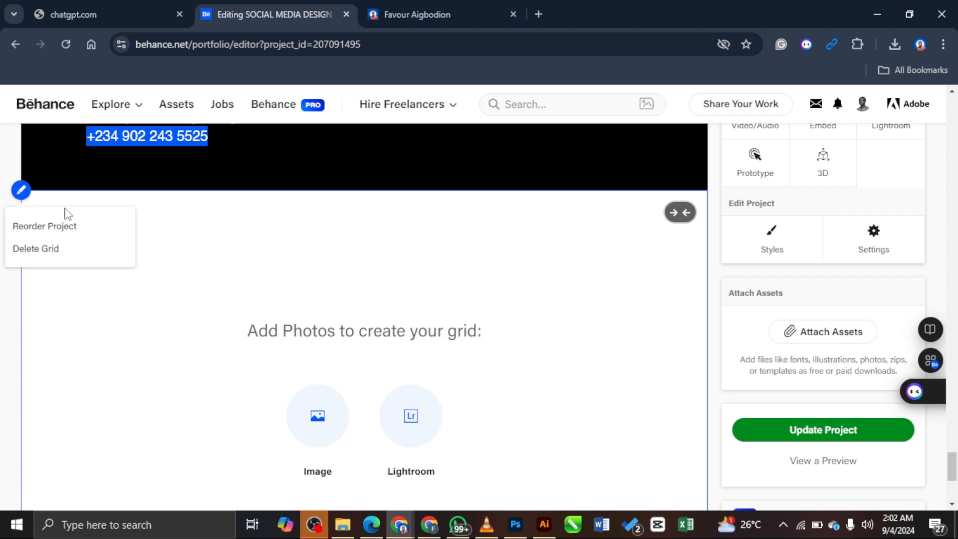
pyautogui.click(70, 250)
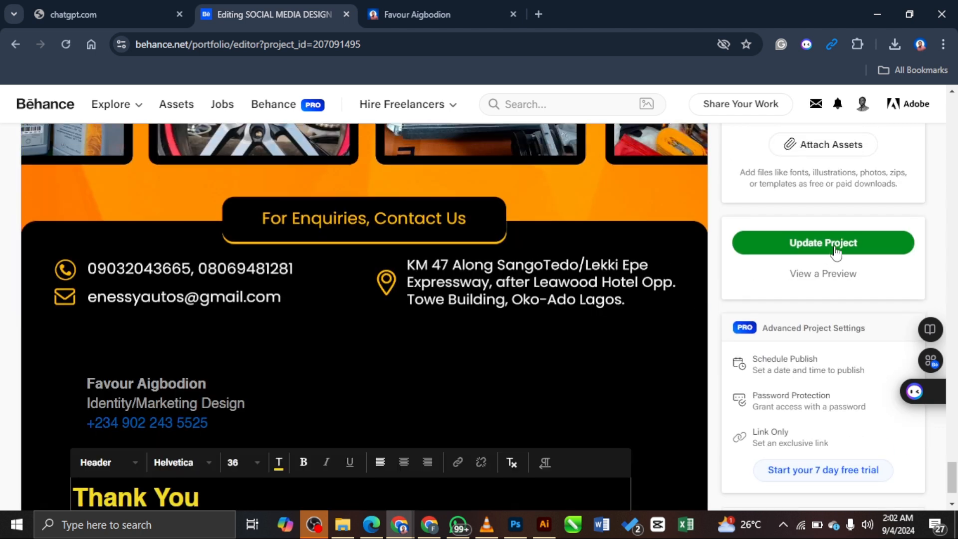
# Step: Scroll through the project preview, then close it and save the project update
pyautogui.click(827, 274)
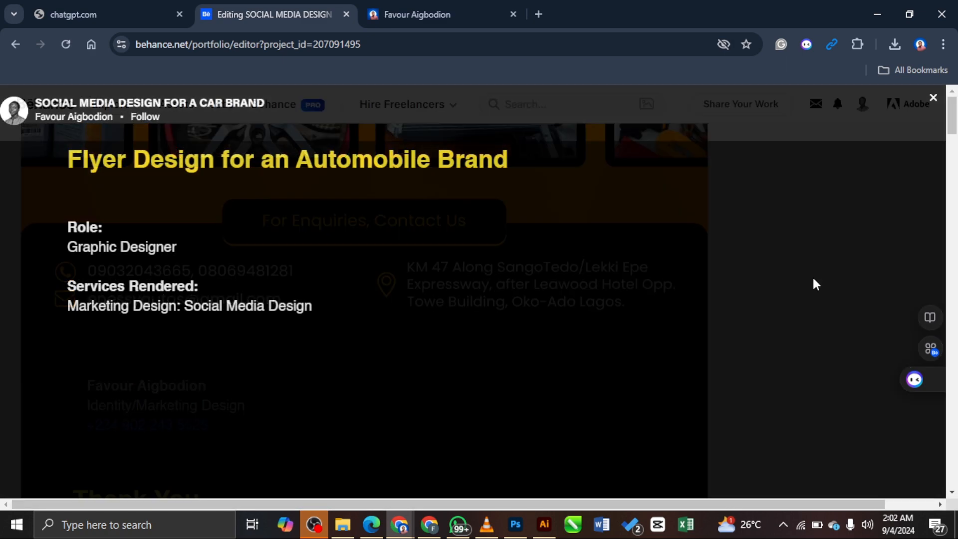
pyautogui.scroll(-8, 485, 274)
pyautogui.scroll(8, 772, 258)
pyautogui.scroll(-4, 772, 258)
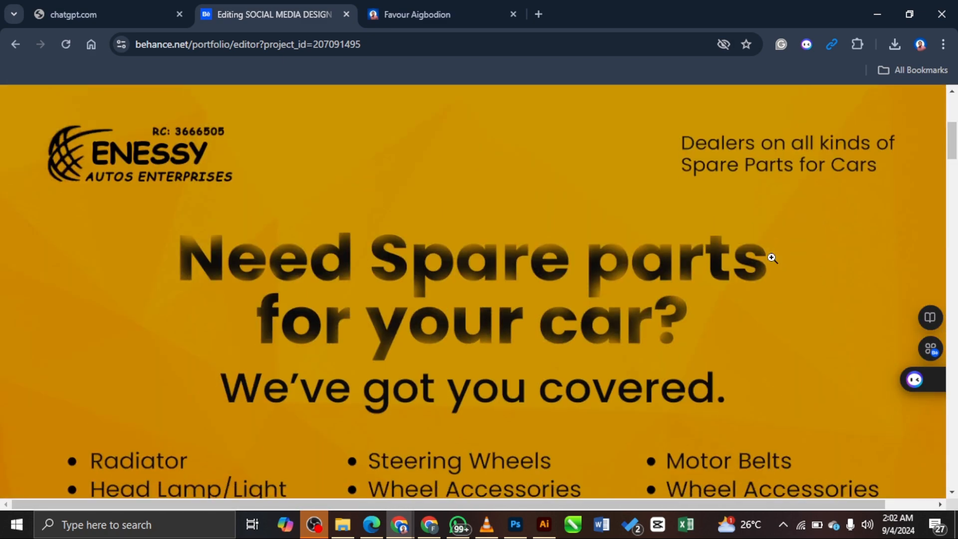
pyautogui.scroll(-10, 772, 258)
pyautogui.scroll(6, 771, 266)
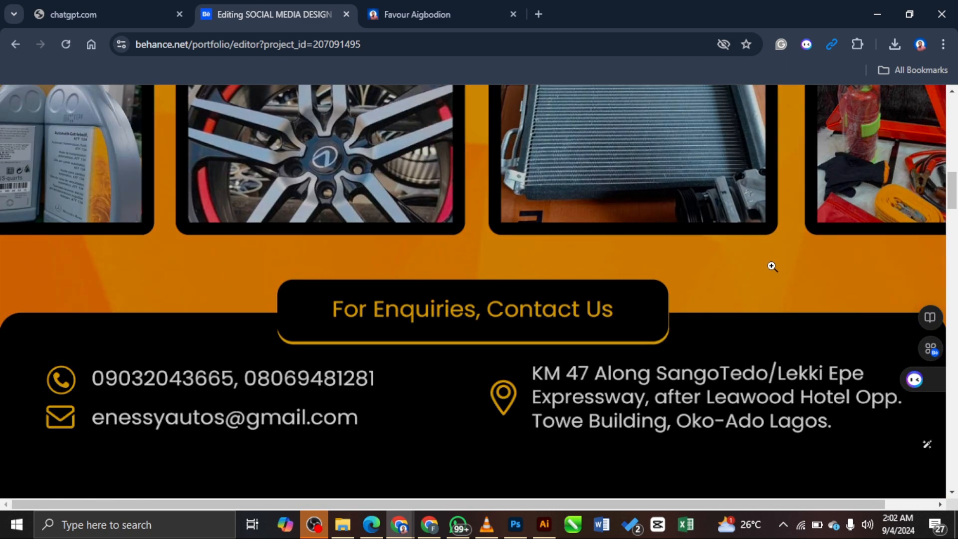
pyautogui.press('super+Left')
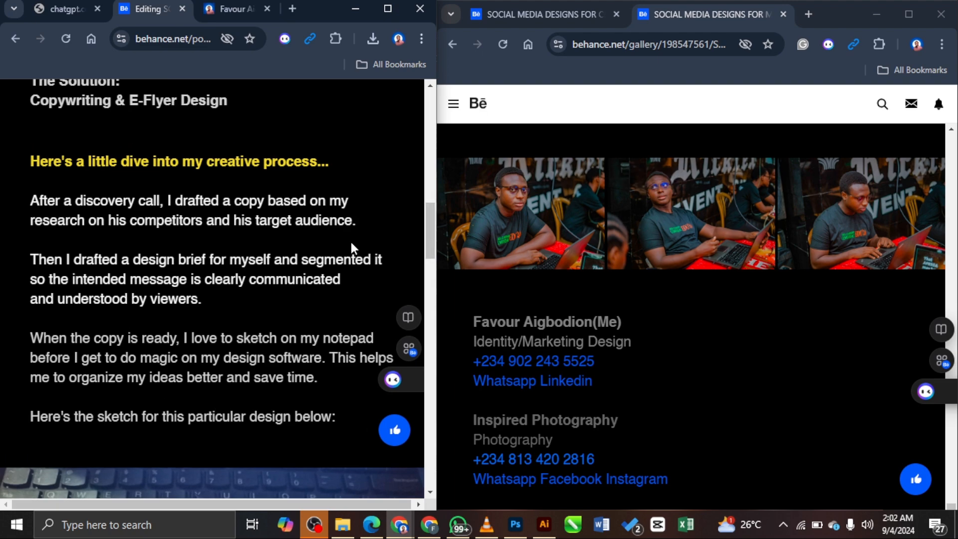
pyautogui.scroll(12, 331, 233)
pyautogui.scroll(-8, 331, 233)
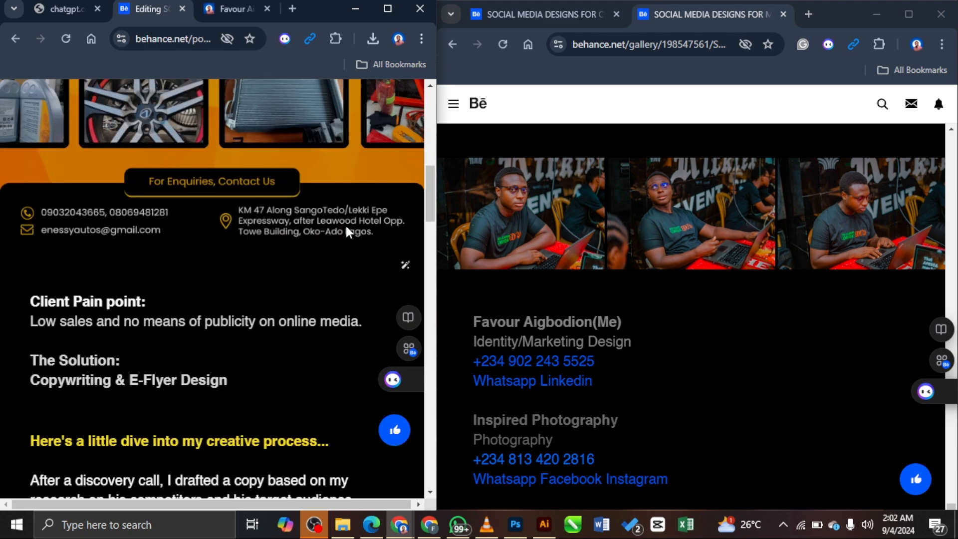
pyautogui.scroll(10, 345, 225)
pyautogui.scroll(-15, 346, 217)
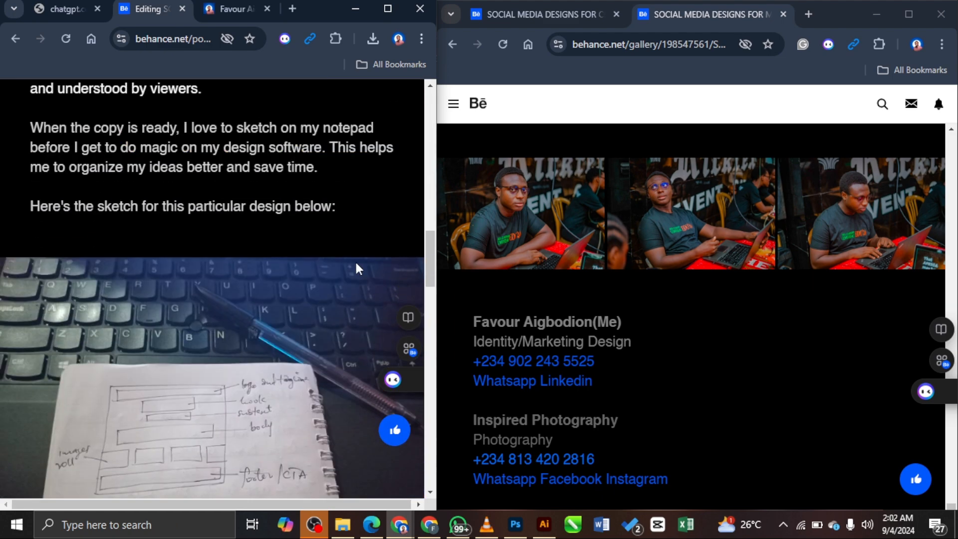
pyautogui.scroll(-5, 354, 260)
pyautogui.scroll(2, 346, 264)
pyautogui.scroll(-10, 205, 264)
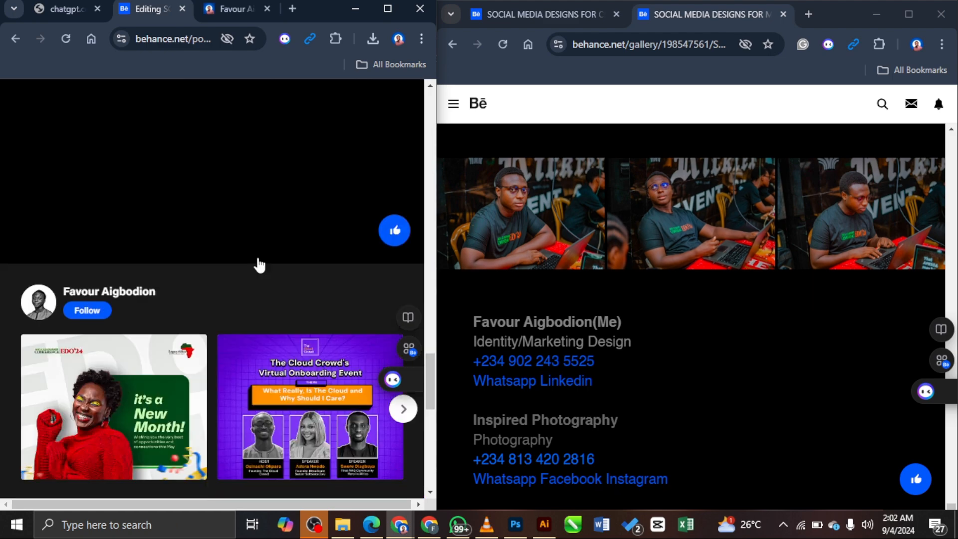
pyautogui.scroll(10, 259, 264)
pyautogui.click(91, 95)
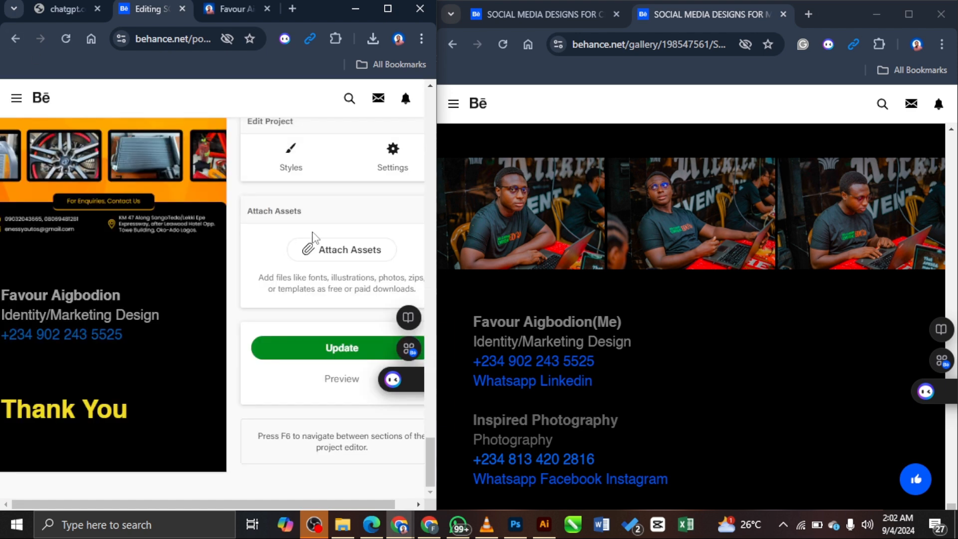
pyautogui.click(349, 352)
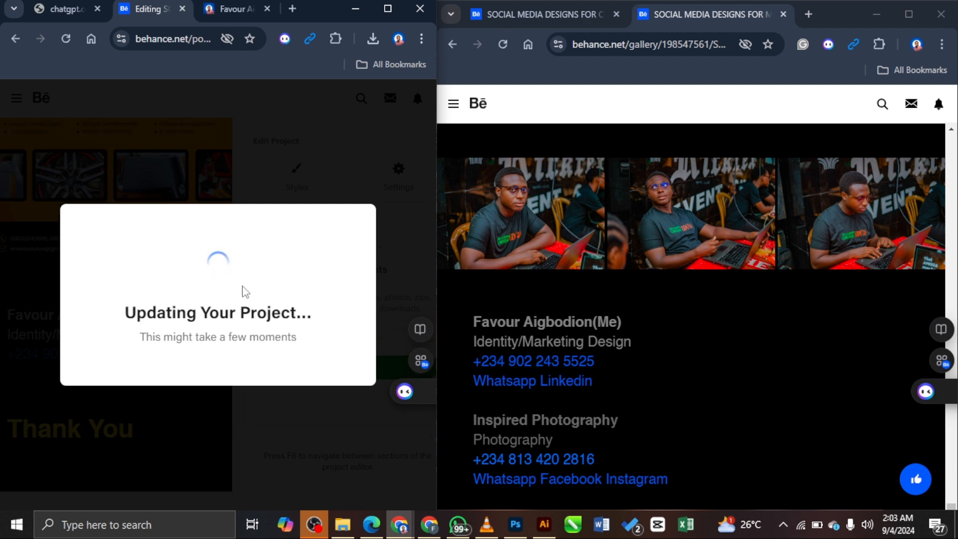
# Step: Preview the updated project, then return to the editor widened to show the whole page
pyautogui.click(339, 396)
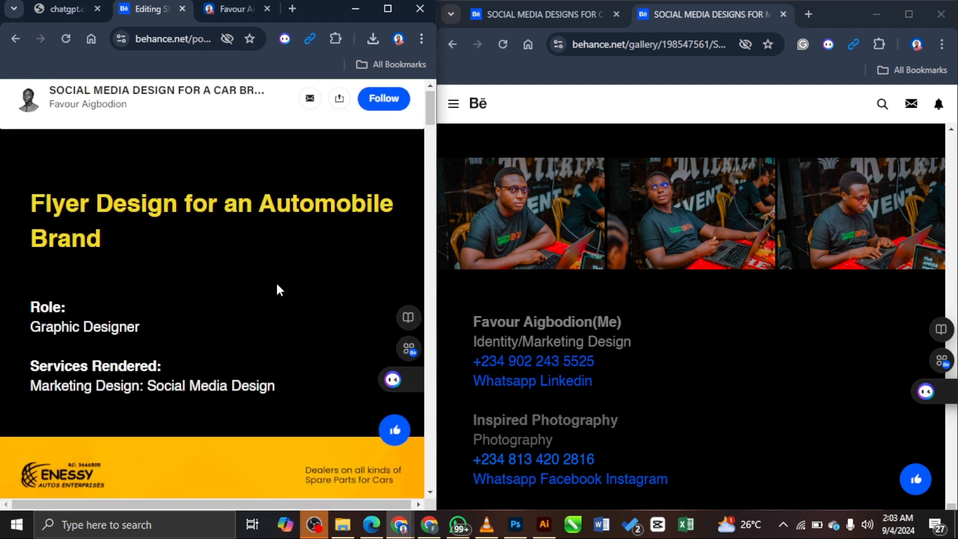
pyautogui.scroll(-20, 279, 288)
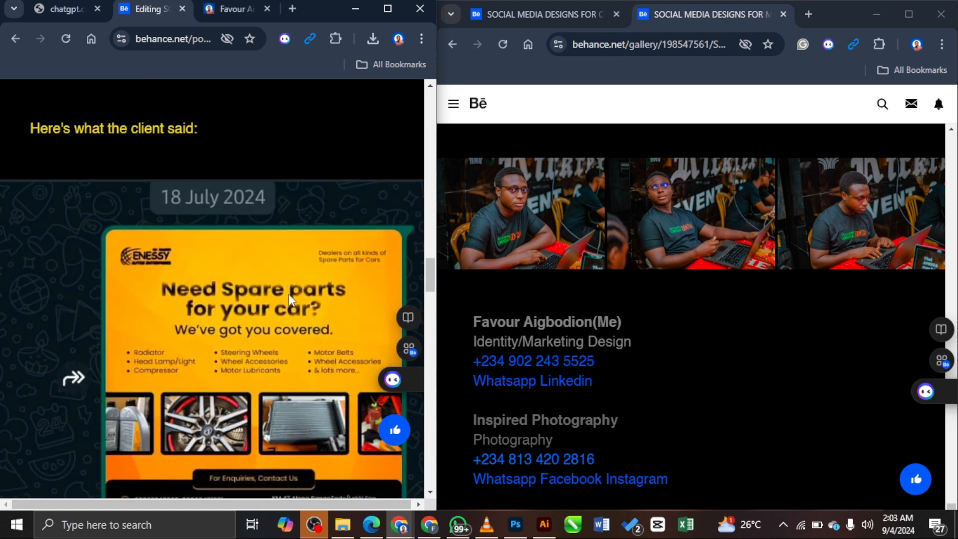
pyautogui.scroll(-20, 288, 294)
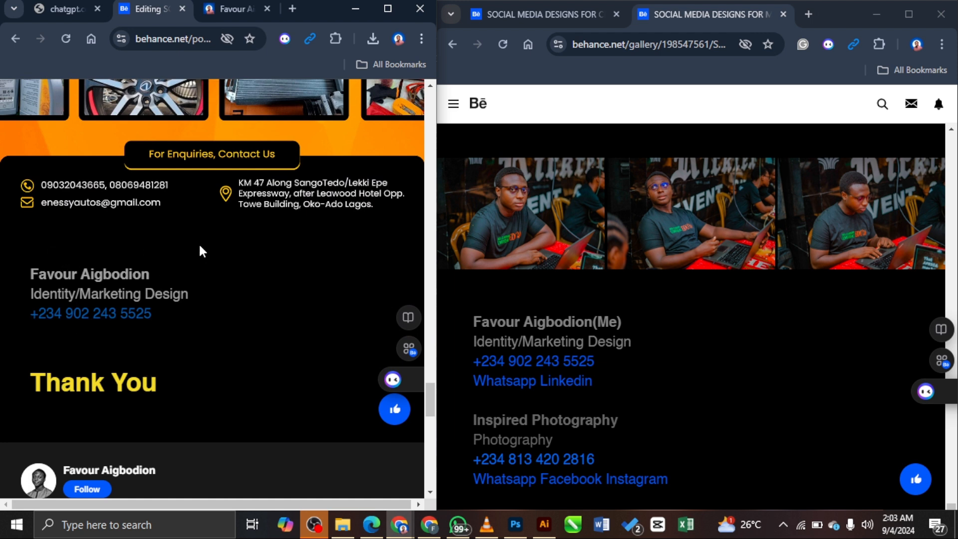
pyautogui.press('Escape')
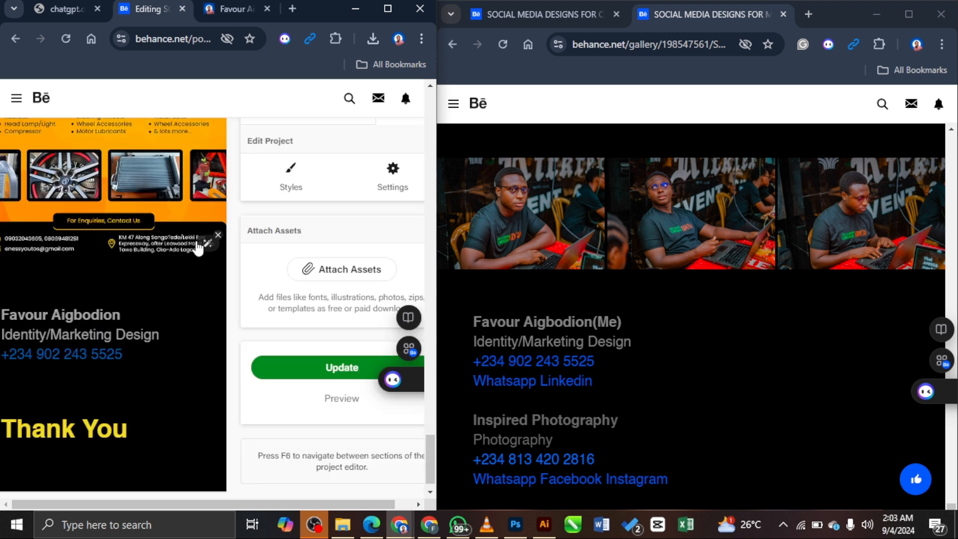
pyautogui.click(393, 169)
pyautogui.moveTo(437, 156); pyautogui.dragTo(745, 165)
pyautogui.scroll(-8, 363, 281)
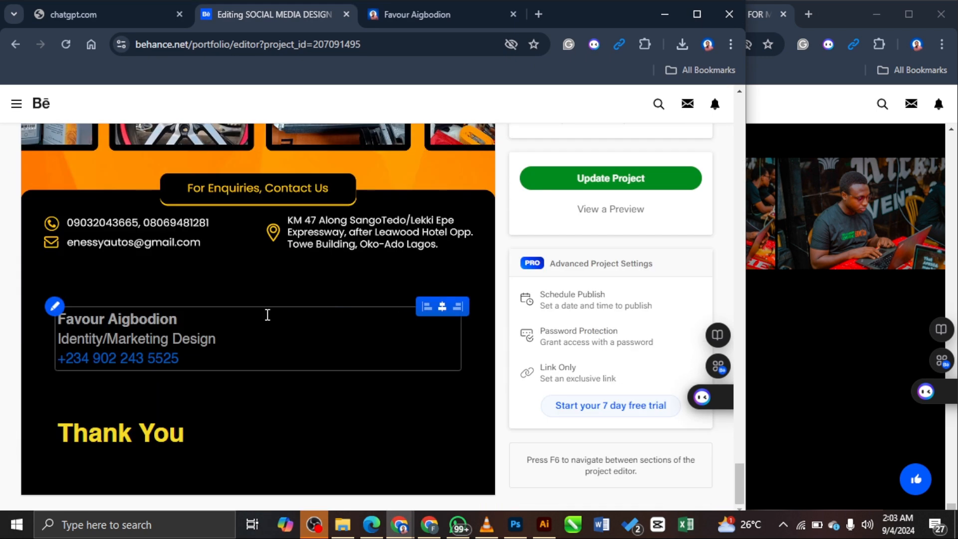
# Step: Insert a new line above the author's name and type 'Kindly Contact Me for results like this'
pyautogui.click(202, 317)
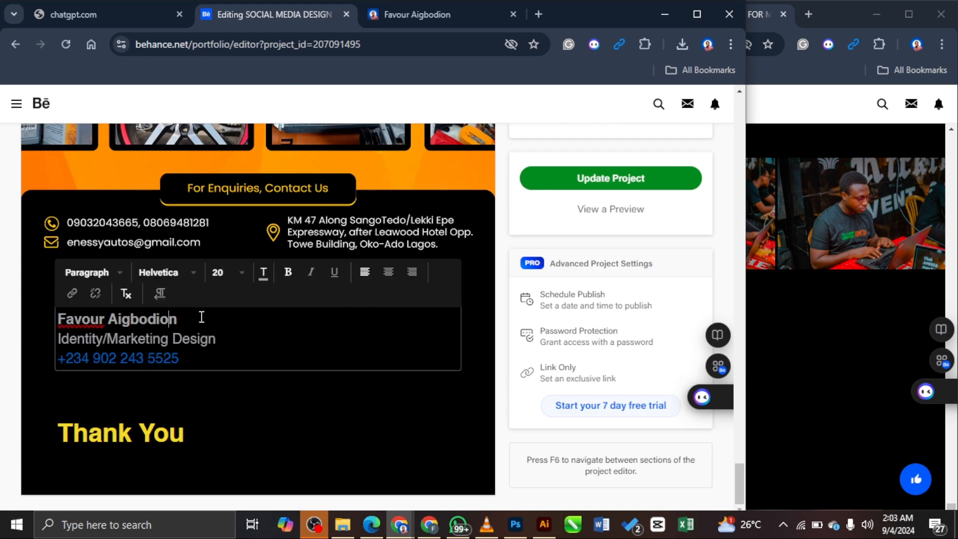
pyautogui.press('Return')
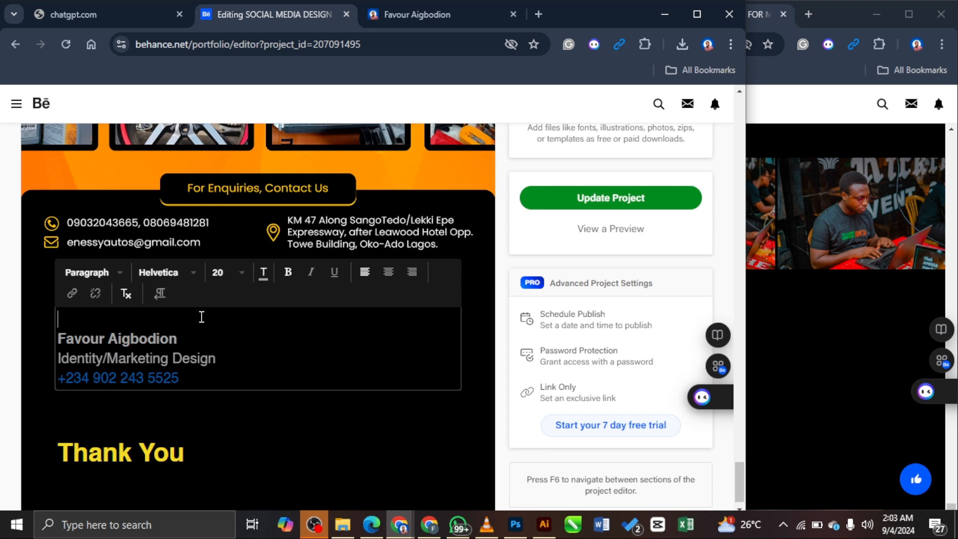
pyautogui.press('Return')
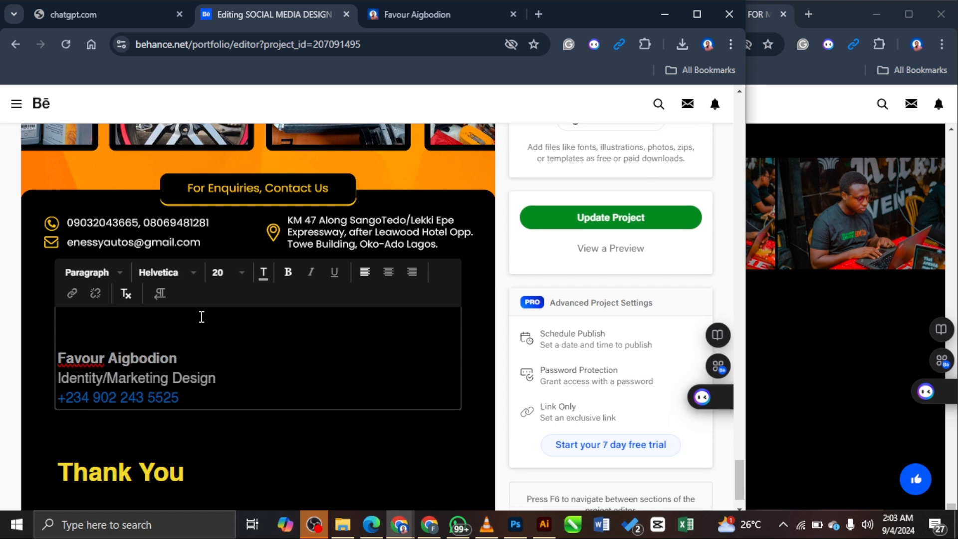
pyautogui.press('BackSpace')
pyautogui.write('Kindly')
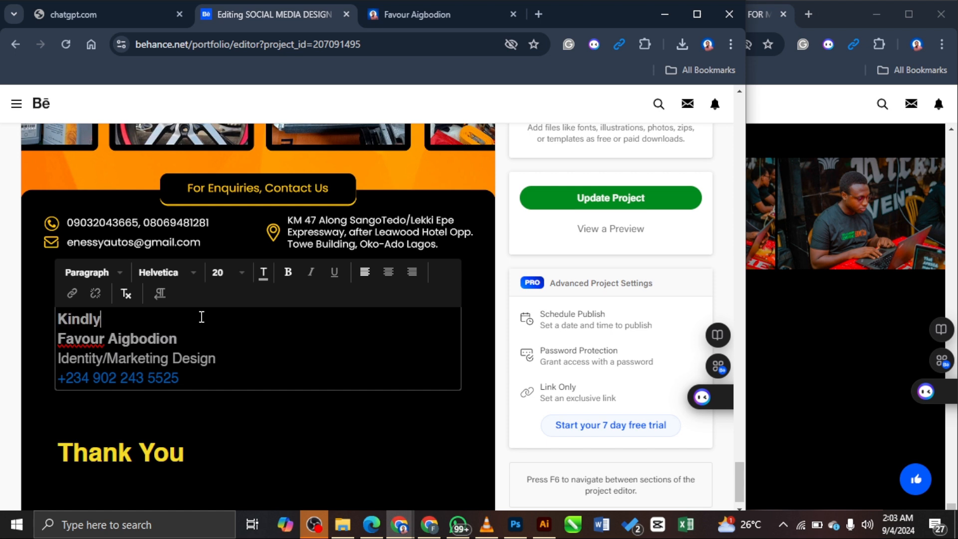
pyautogui.write(' Contact ')
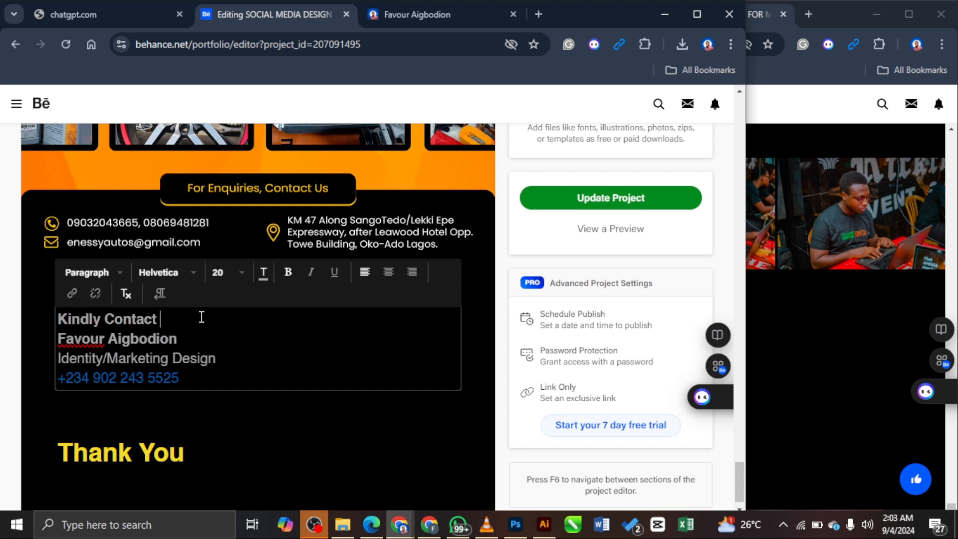
pyautogui.write('Me for you')
pyautogui.press('BackSpace')
pyautogui.press('BackSpace')
pyautogui.press('BackSpace')
pyautogui.press('BackSpace')
pyautogui.write('sults like this')
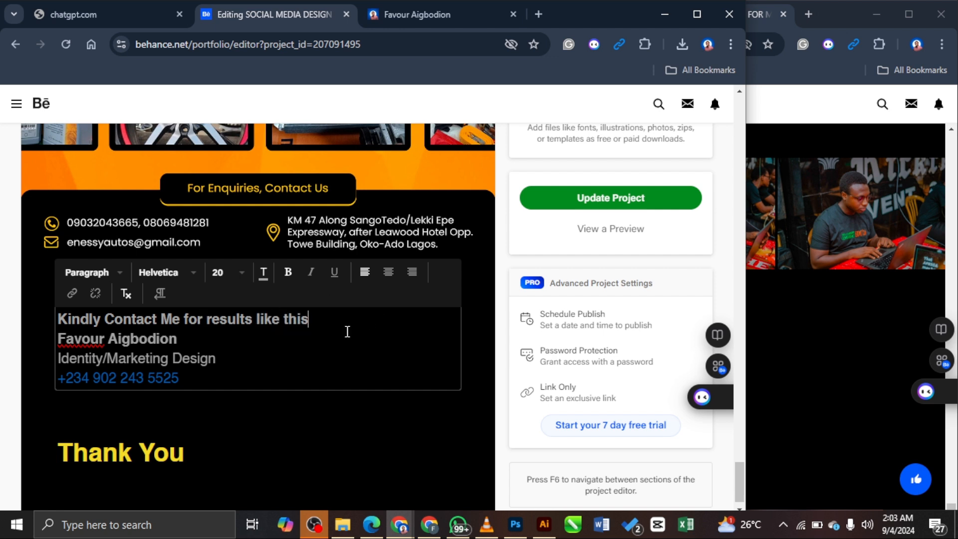
# Step: Replace 'results like this' with 'quality designs', correcting the misspelling
pyautogui.hotkey('shift', 'Left')
pyautogui.hotkey('shift', 'Left')
pyautogui.hotkey('shift', 'Left')
pyautogui.hotkey('shift', 'Left')
pyautogui.hotkey('shift', 'Left')
pyautogui.hotkey('shift', 'Left')
pyautogui.hotkey('shift', 'Left')
pyautogui.hotkey('shift', 'Left')
pyautogui.hotkey('shift', 'Left')
pyautogui.hotkey('shift', 'Left')
pyautogui.hotkey('shift', 'Left')
pyautogui.hotkey('shift', 'Left')
pyautogui.hotkey('shift', 'Left')
pyautogui.hotkey('shift', 'Left')
pyautogui.hotkey('shift', 'Left')
pyautogui.hotkey('shift', 'Left')
pyautogui.hotkey('shift', 'Left')
pyautogui.hotkey('shift', 'Left')
pyautogui.hotkey('shift', 'Left')
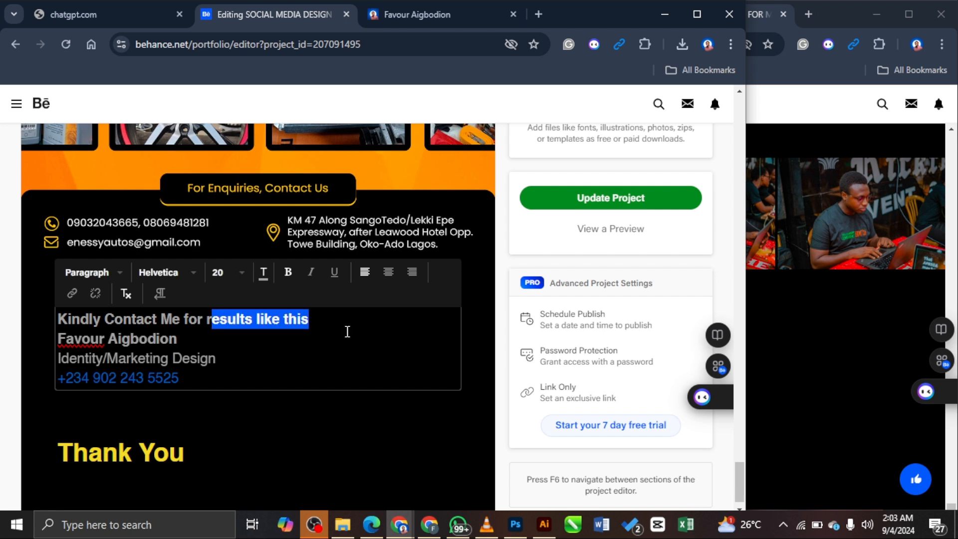
pyautogui.hotkey('shift', 'Left')
pyautogui.hotkey('shift', 'Right')
pyautogui.hotkey('shift', 'Right')
pyautogui.hotkey('shift', 'Right')
pyautogui.press('BackSpace')
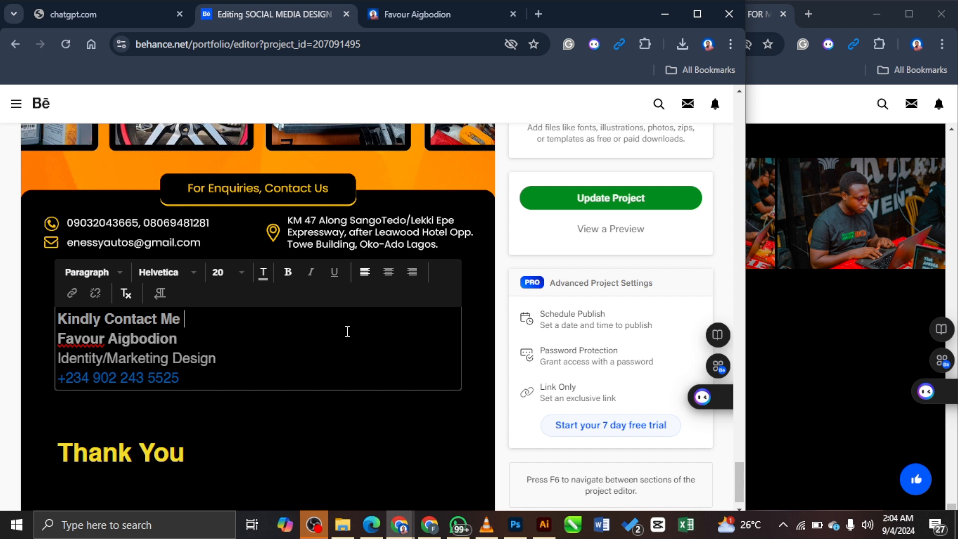
pyautogui.press('Return')
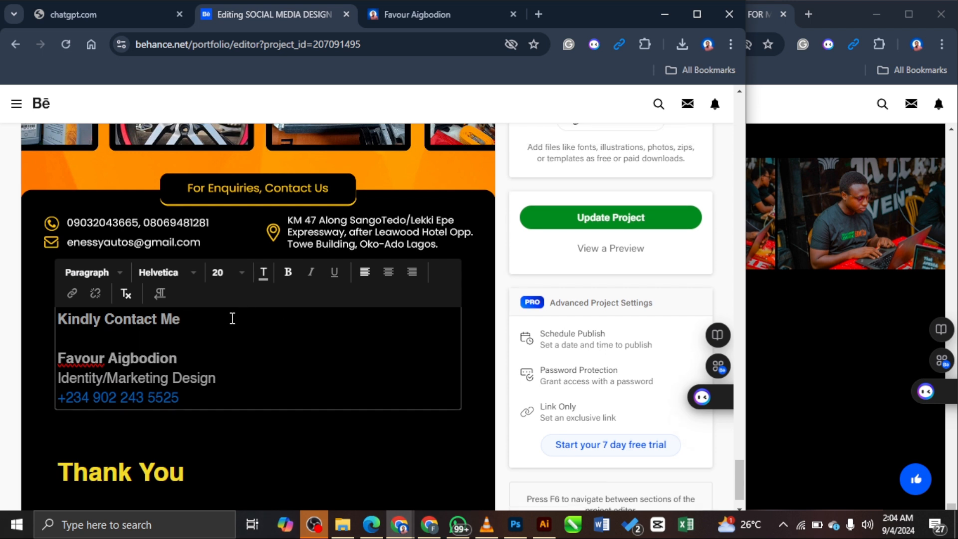
pyautogui.write('qaulity designs')
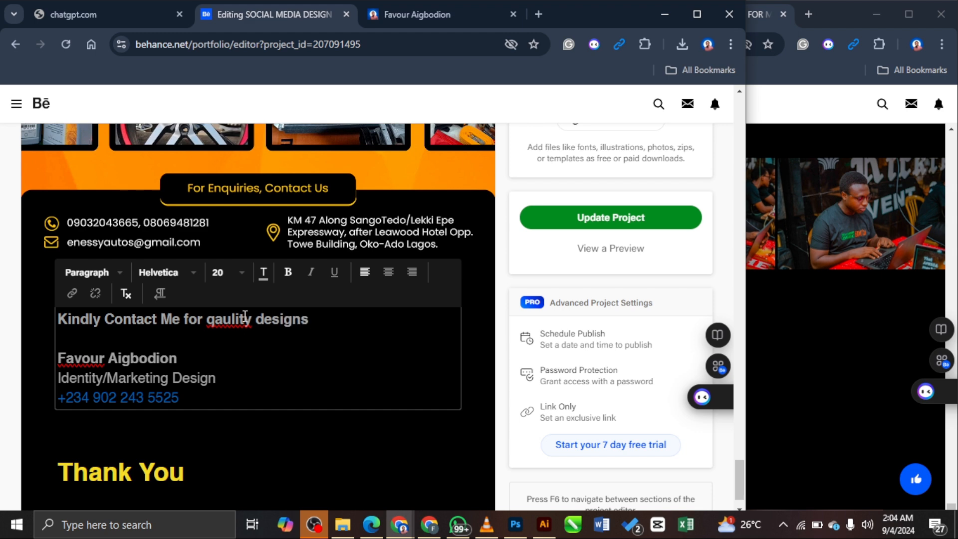
pyautogui.press('BackSpace')
pyautogui.press('BackSpace')
pyautogui.press('BackSpace')
pyautogui.write('ual')
# Step: Remove the bold from the author's name and add a new line below the phone number
pyautogui.moveTo(188, 363); pyautogui.dragTo(57, 359)
pyautogui.click(286, 272)
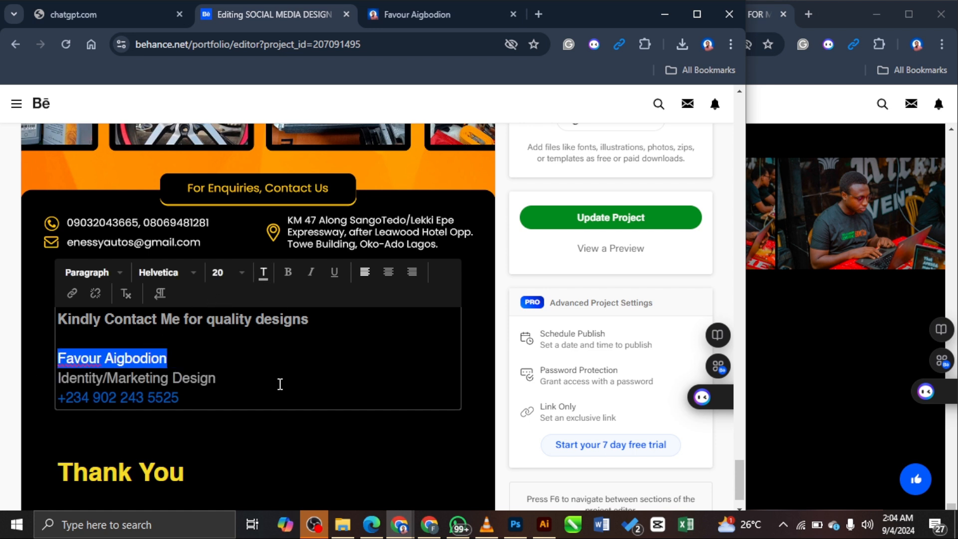
pyautogui.click(277, 384)
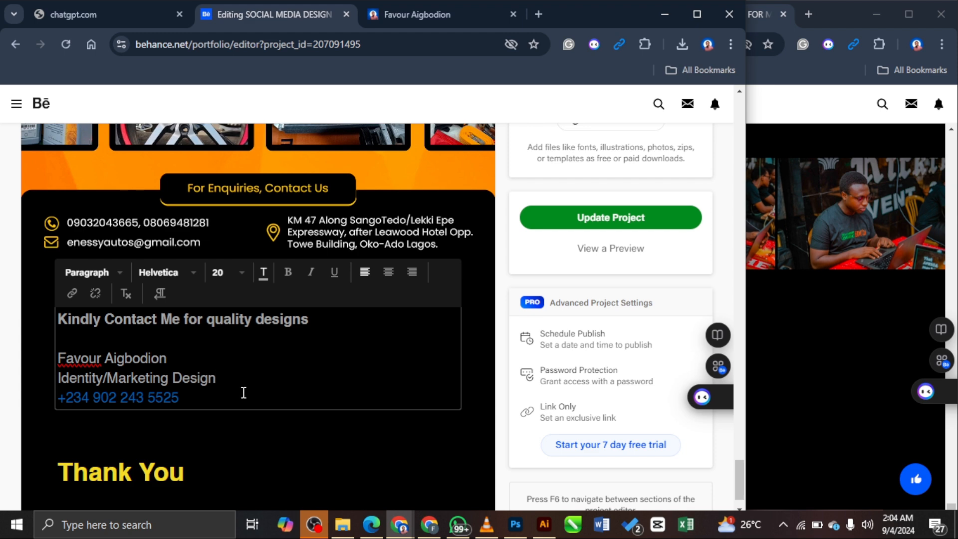
pyautogui.press('Return')
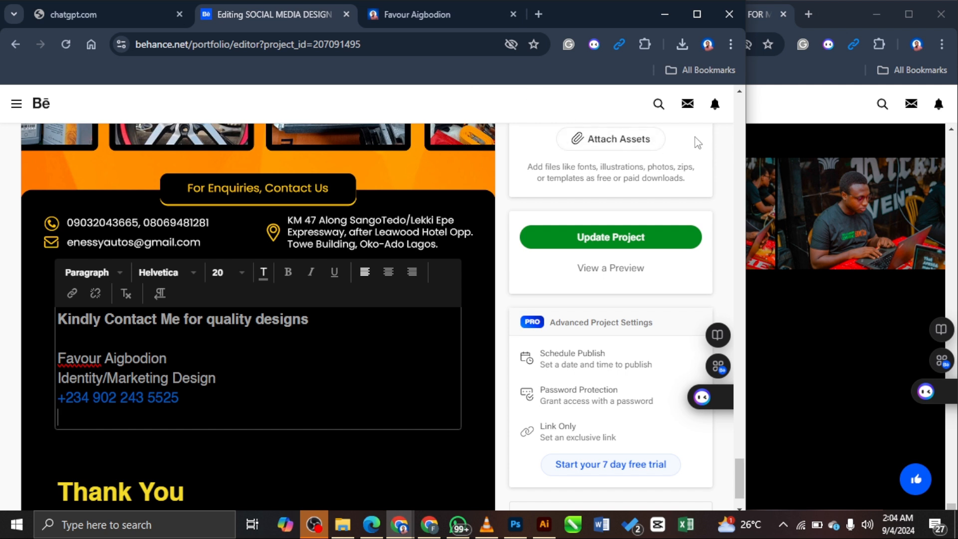
# Step: Open the author's LinkedIn profile from the published project and select its address
pyautogui.click(865, 310)
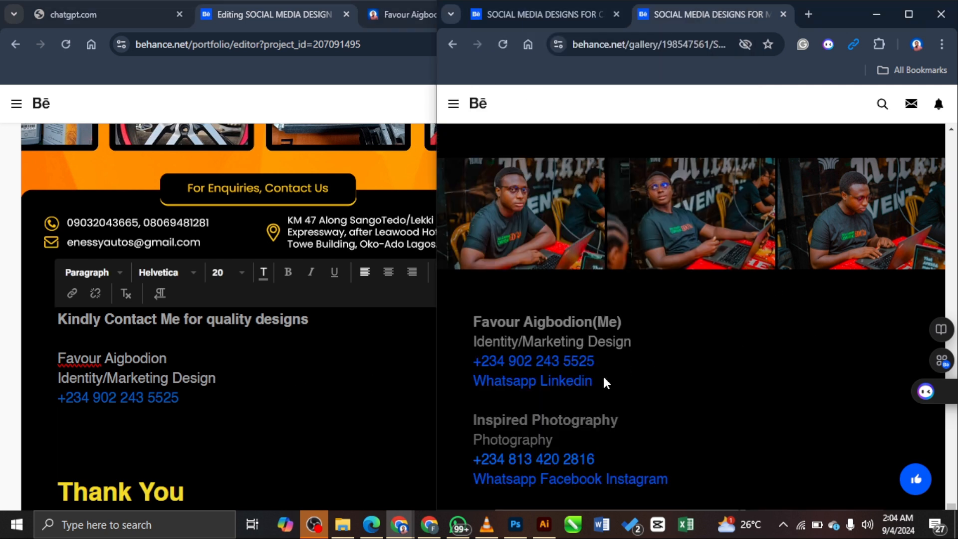
pyautogui.click(579, 384)
pyautogui.click(680, 45)
pyautogui.hotkey('ctrl', 'c')
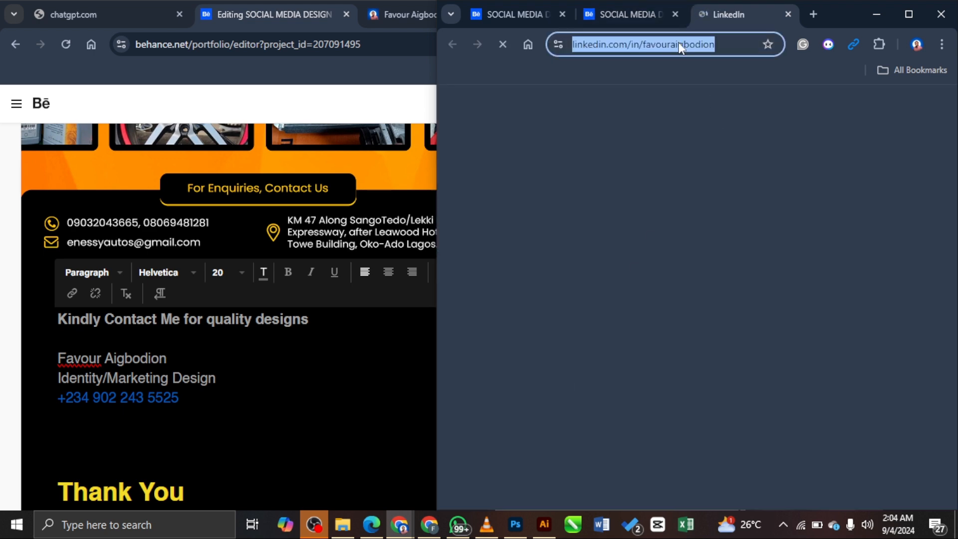
# Step: Add a 'Linkedin' line below the phone number, linked to the pasted LinkedIn profile address
pyautogui.click(629, 14)
pyautogui.click(192, 404)
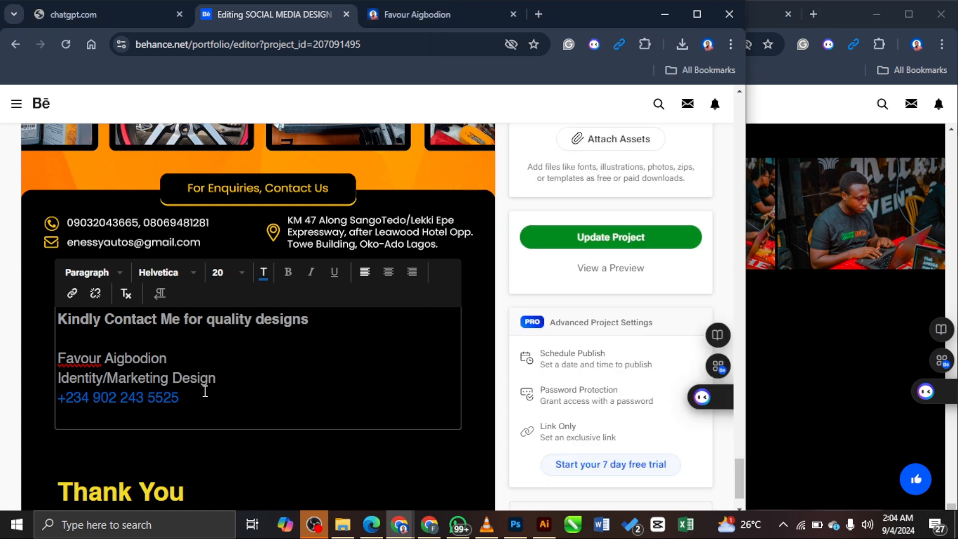
pyautogui.press('Return')
pyautogui.write('Li')
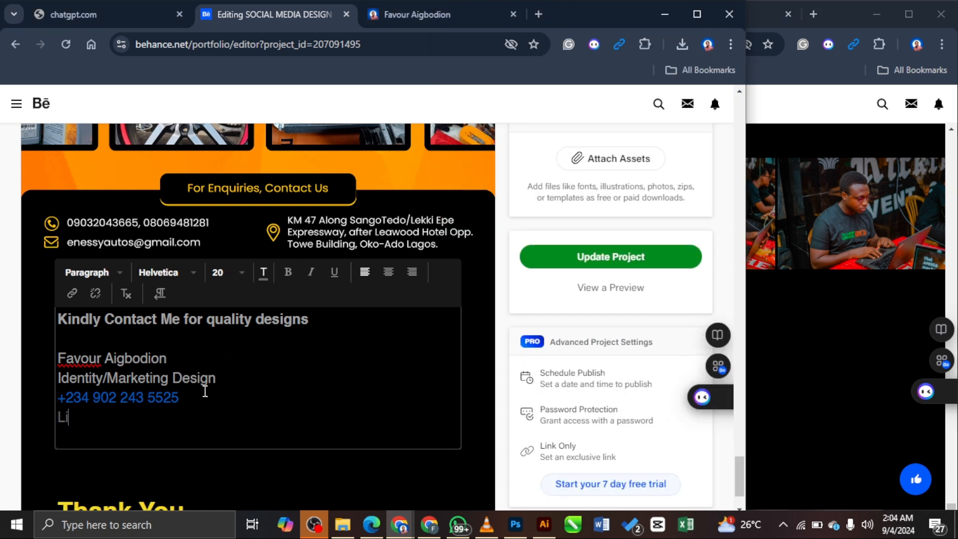
pyautogui.write('nkedin')
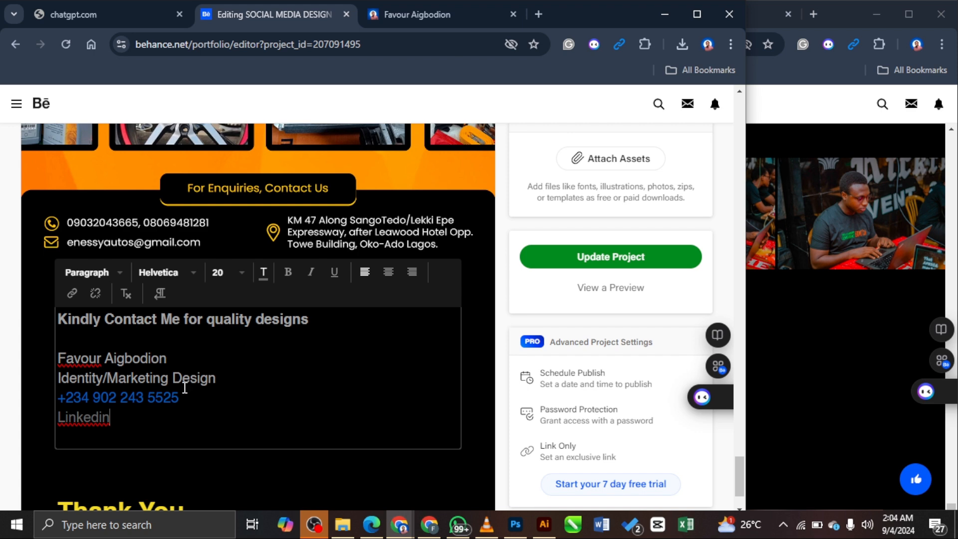
pyautogui.moveTo(120, 424); pyautogui.dragTo(35, 420)
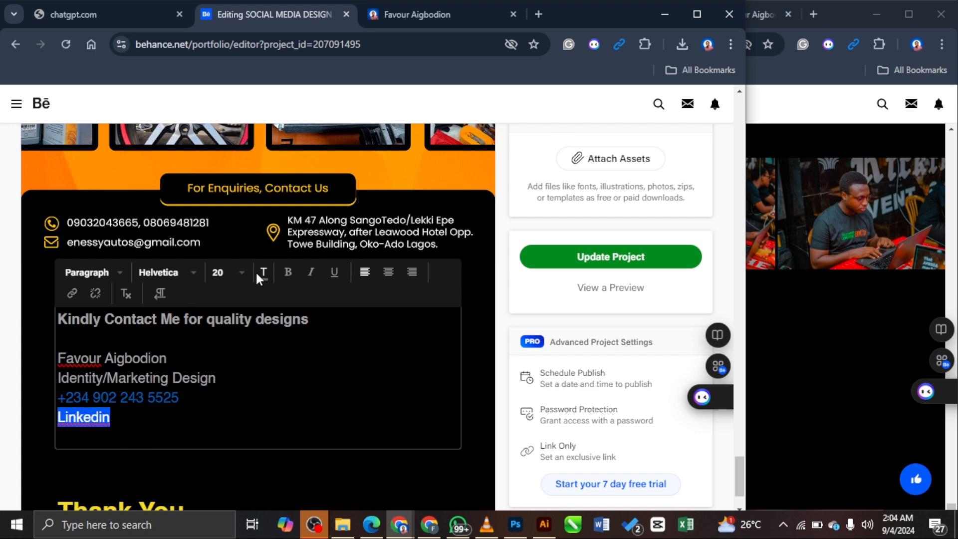
pyautogui.click(73, 294)
pyautogui.hotkey('ctrl', 'v')
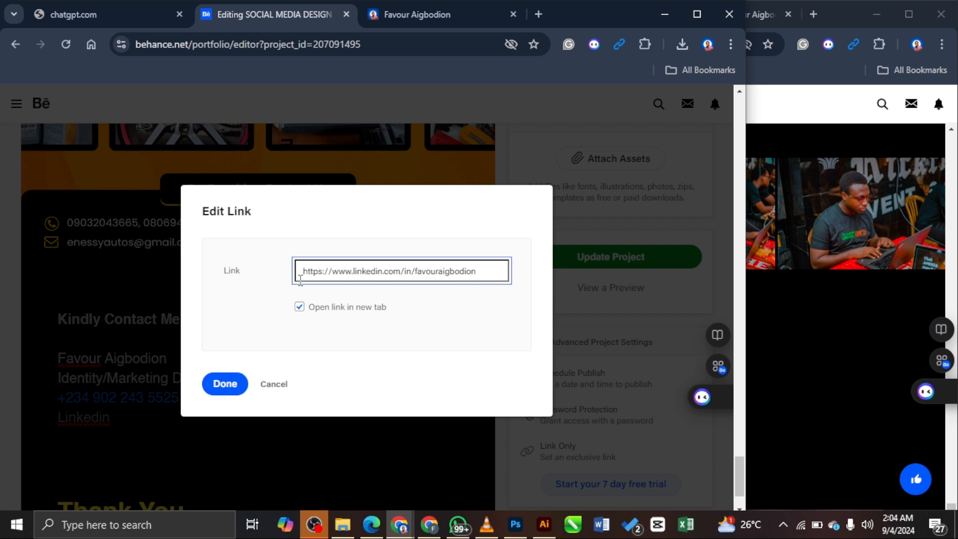
pyautogui.click(225, 384)
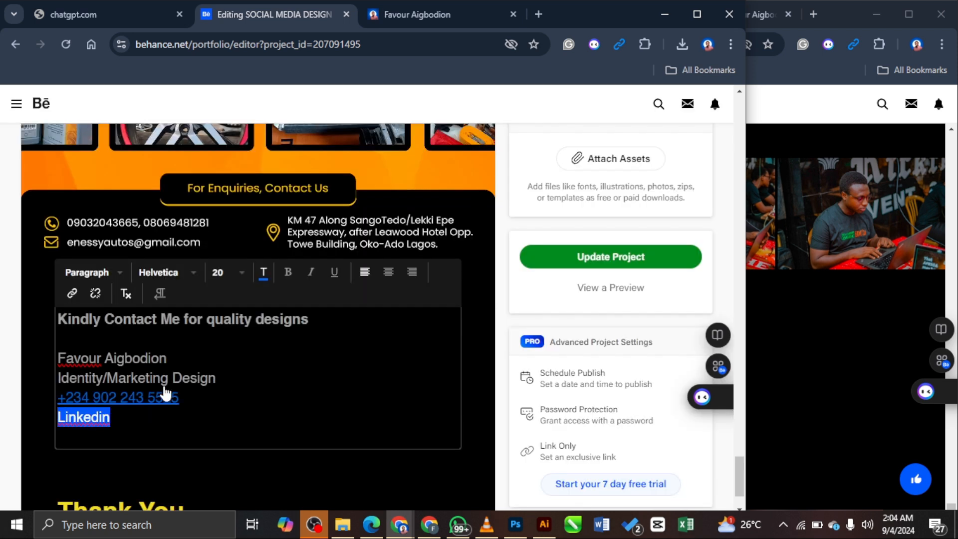
pyautogui.click(237, 424)
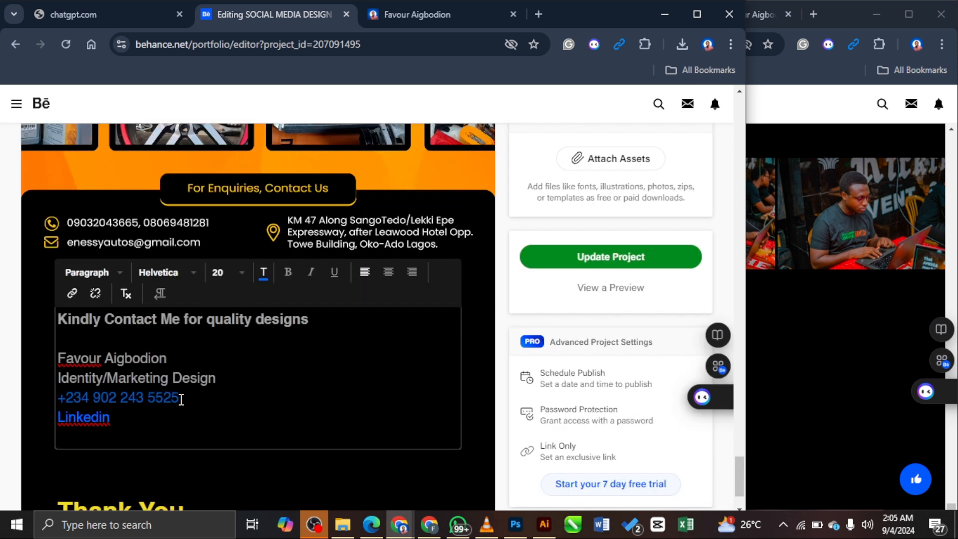
pyautogui.moveTo(181, 398)
pyautogui.mouseDown()
pyautogui.moveTo(167, 398)
pyautogui.moveTo(181, 397)
pyautogui.mouseUp()
# Step: Copy the blue hex value used by the Linkedin link text
pyautogui.doubleClick(49, 421)
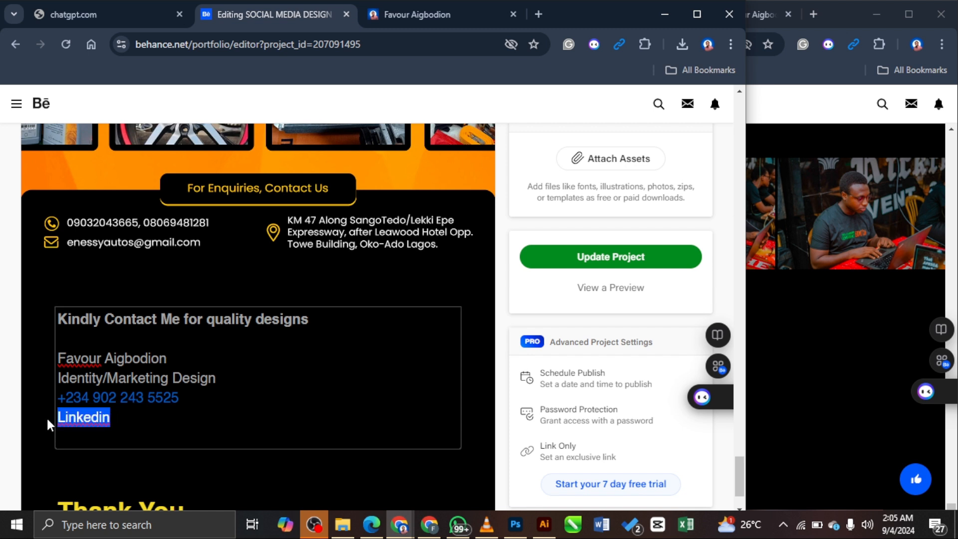
pyautogui.click(263, 272)
pyautogui.doubleClick(467, 294)
pyautogui.hotkey('ctrl', 'c')
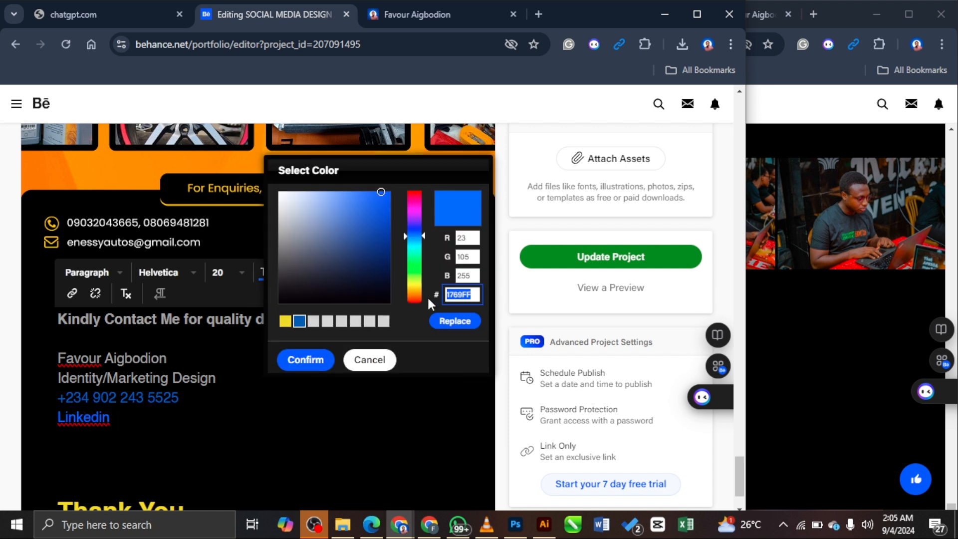
pyautogui.click(433, 324)
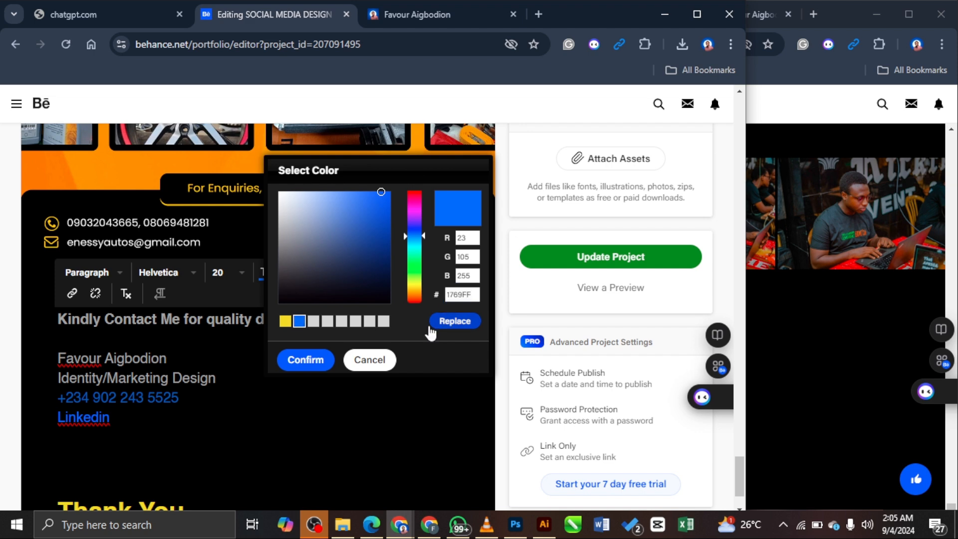
# Step: Recolour the phone number line blue #1769FF
pyautogui.click(214, 404)
pyautogui.keyDown('shift'); pyautogui.click(50, 405); pyautogui.keyUp('shift')
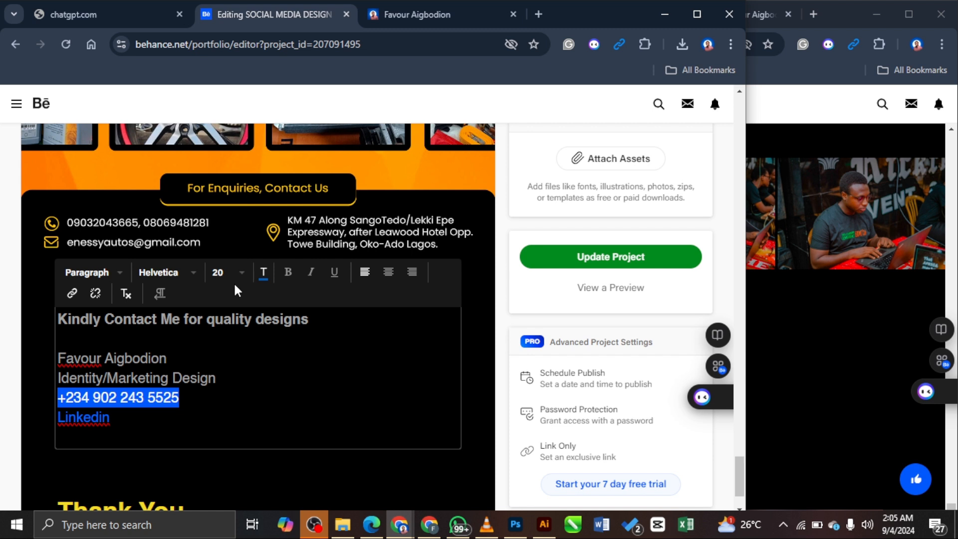
pyautogui.click(264, 273)
pyautogui.click(478, 297)
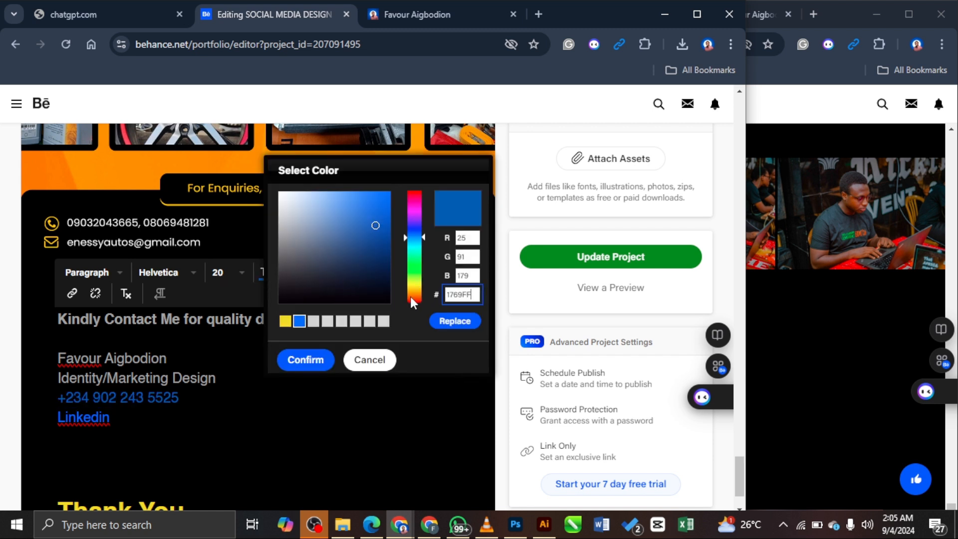
pyautogui.click(455, 322)
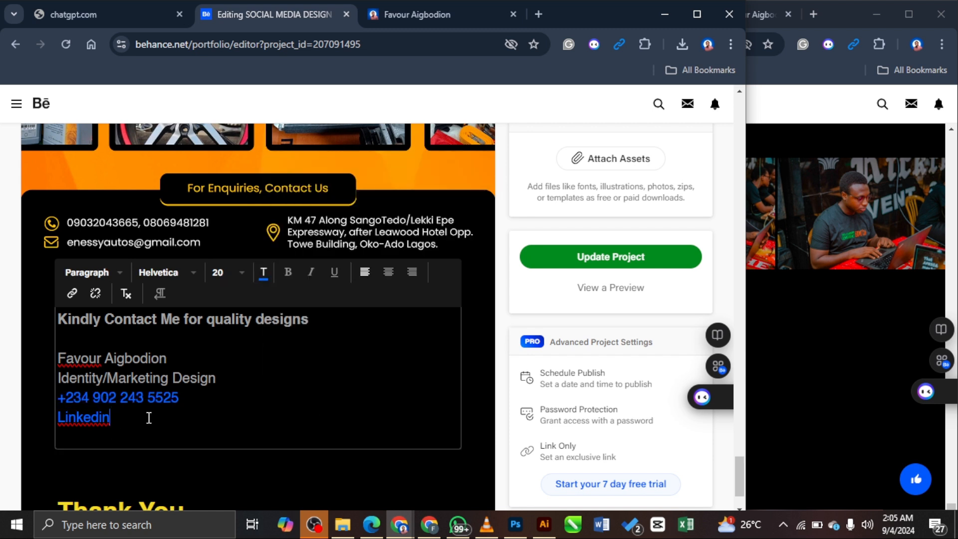
# Step: Type 'Whatsapp' after Linkedin and colour it with the pasted blue hex value
pyautogui.write('Whatsapp')
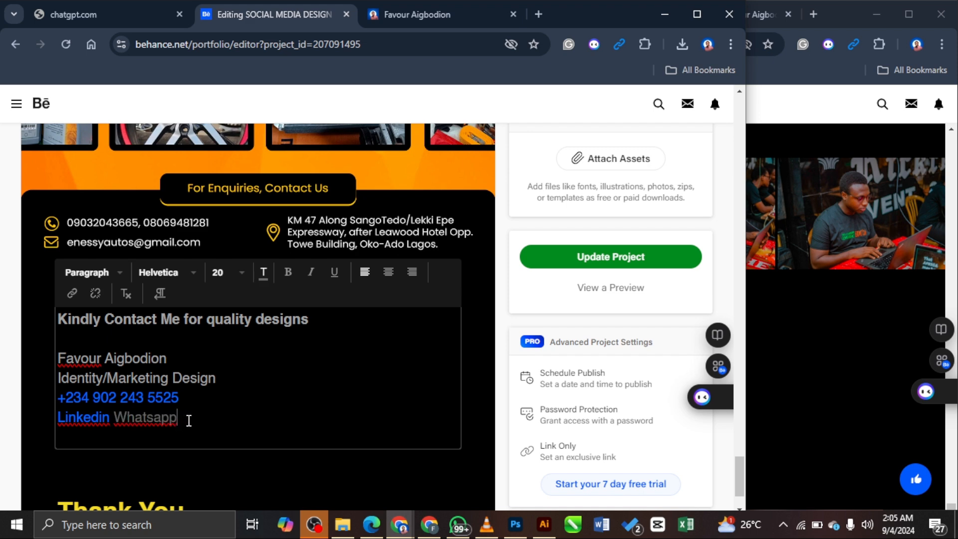
pyautogui.moveTo(176, 418); pyautogui.dragTo(114, 418)
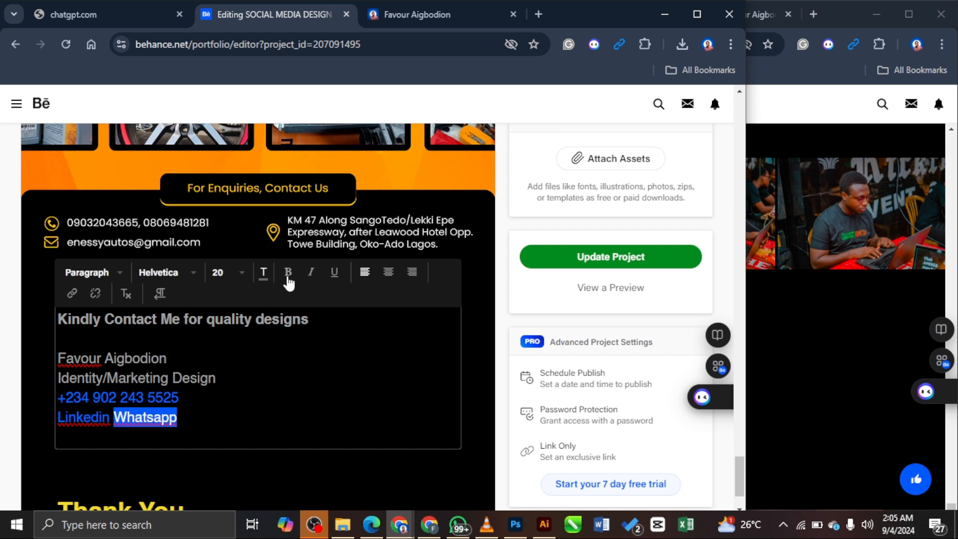
pyautogui.click(261, 274)
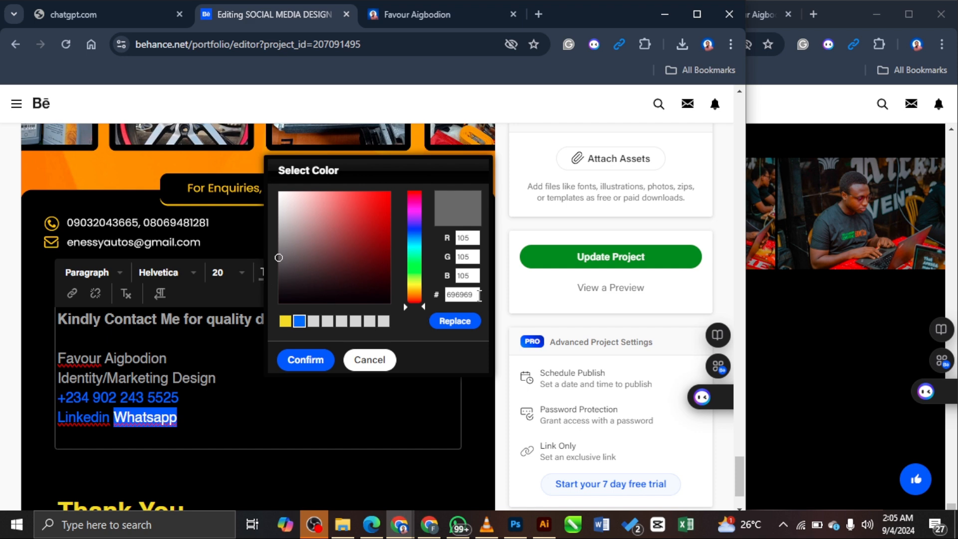
pyautogui.moveTo(479, 295); pyautogui.dragTo(424, 302)
pyautogui.hotkey('ctrl', 'v')
pyautogui.click(453, 323)
pyautogui.click(302, 404)
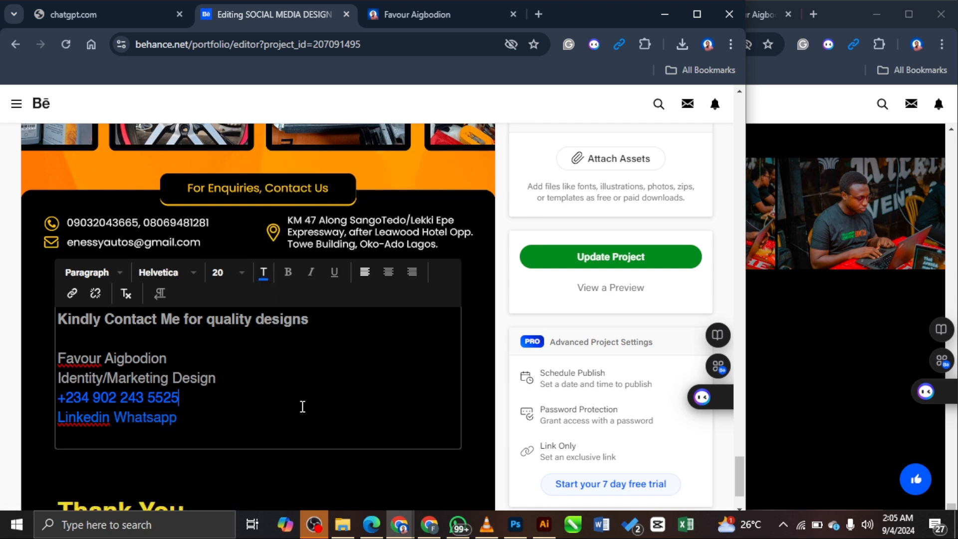
# Step: Link the word Whatsapp to the wa.me WhatsApp chat address
pyautogui.moveTo(183, 422); pyautogui.dragTo(114, 418)
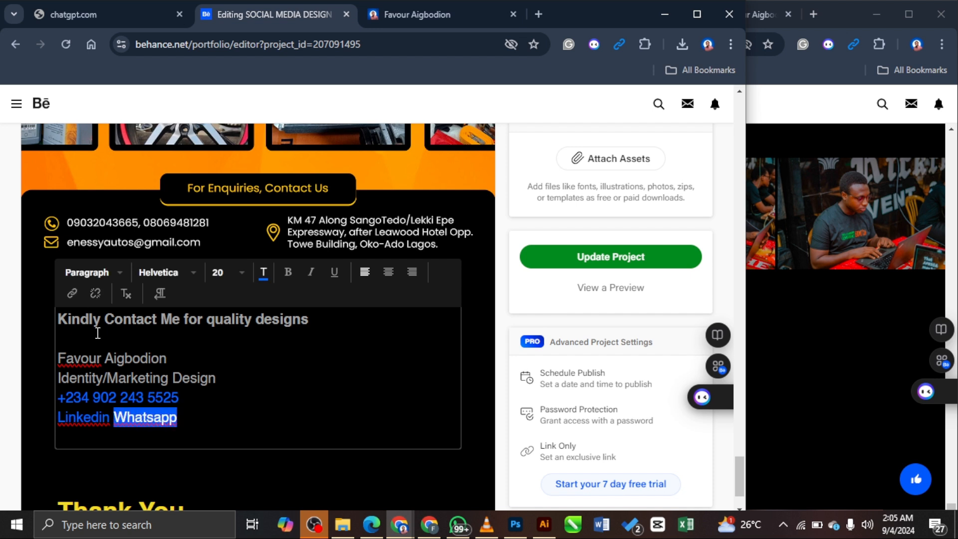
pyautogui.click(73, 294)
pyautogui.write('https')
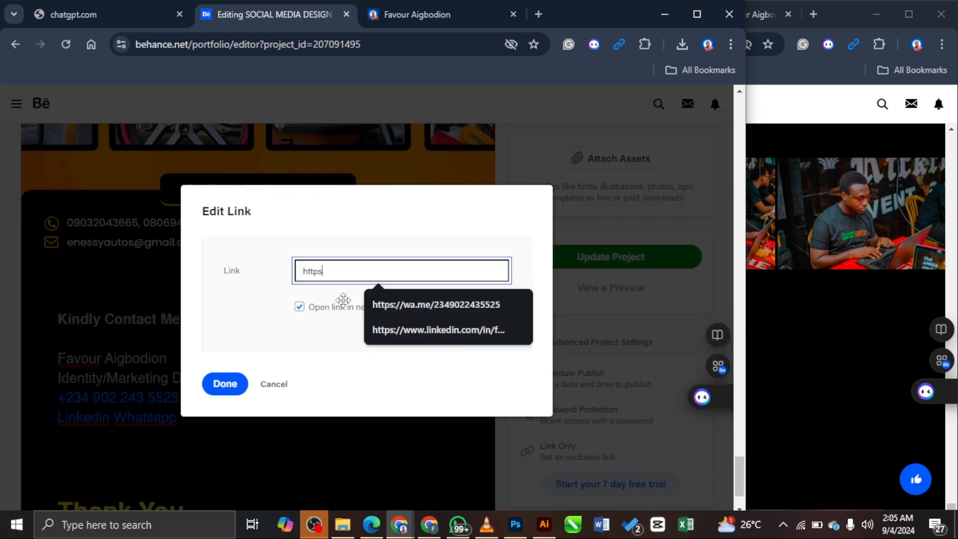
pyautogui.write('://wa')
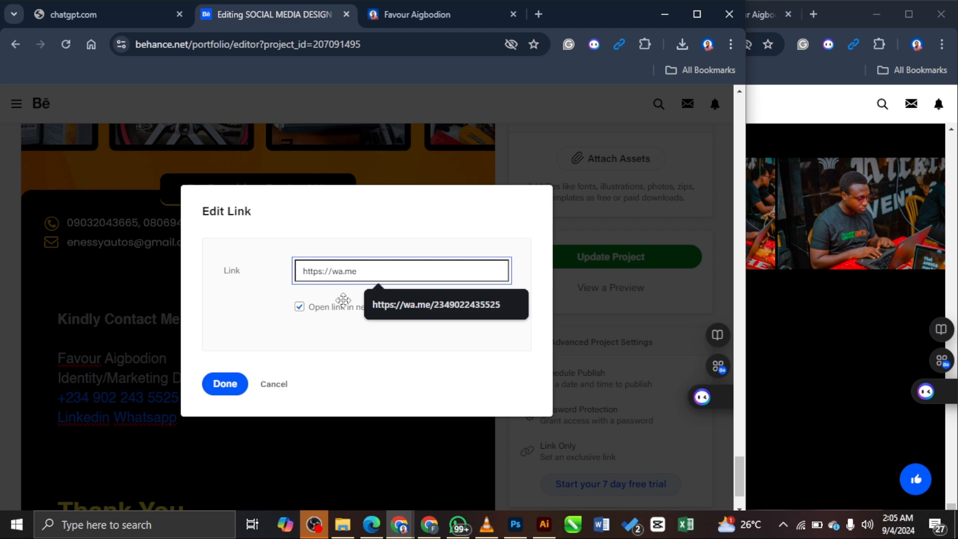
pyautogui.write('.me')
pyautogui.click(435, 304)
pyautogui.click(225, 385)
pyautogui.click(380, 435)
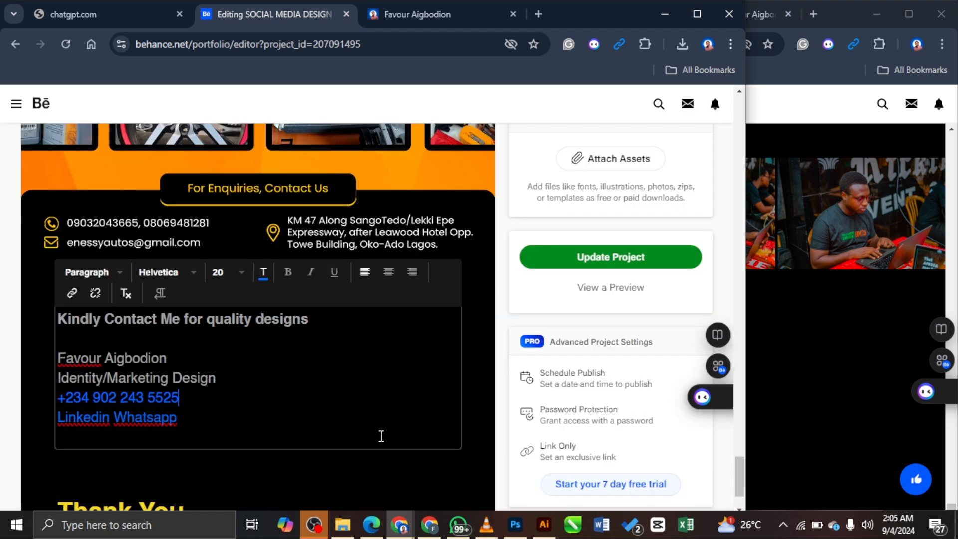
# Step: Save the project changes and look over the preview before returning to the editor
pyautogui.scroll(-2, 404, 355)
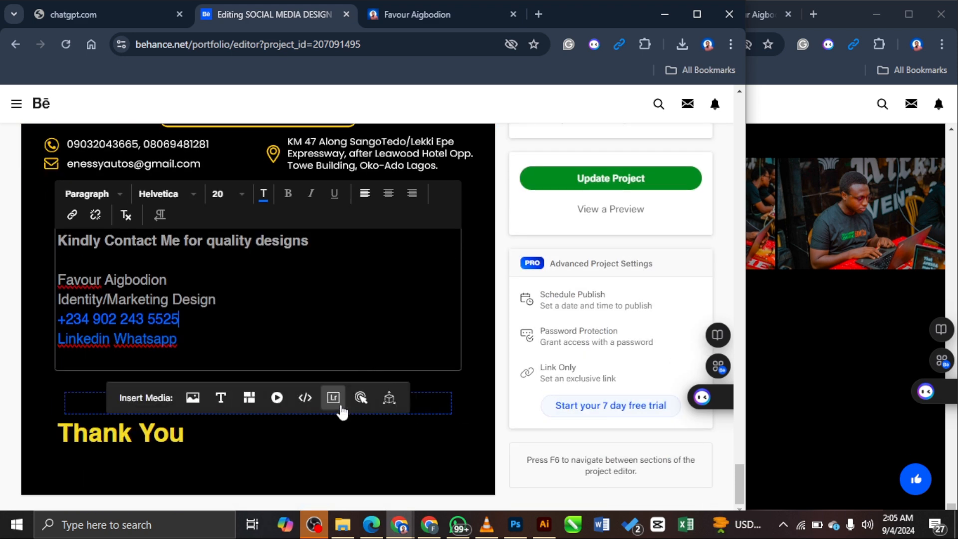
pyautogui.click(618, 178)
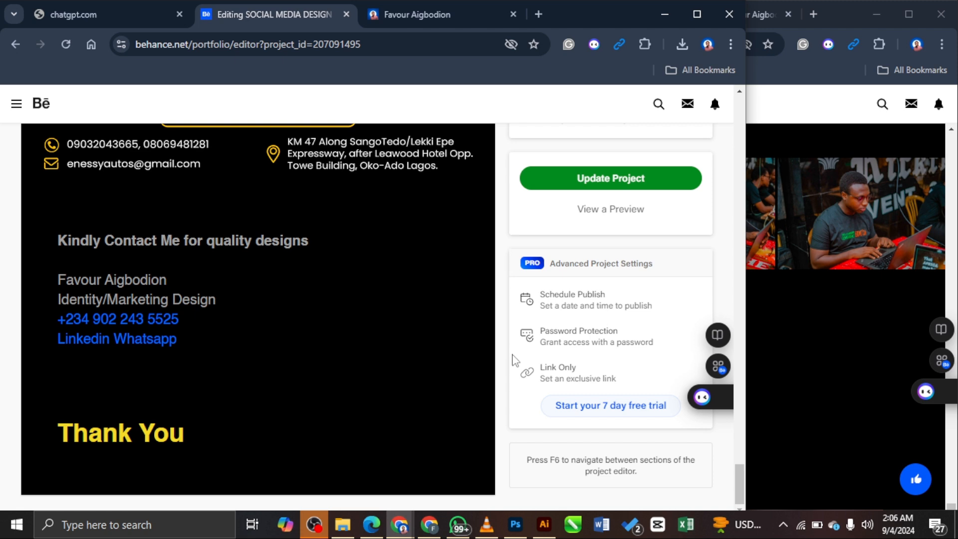
pyautogui.click(620, 212)
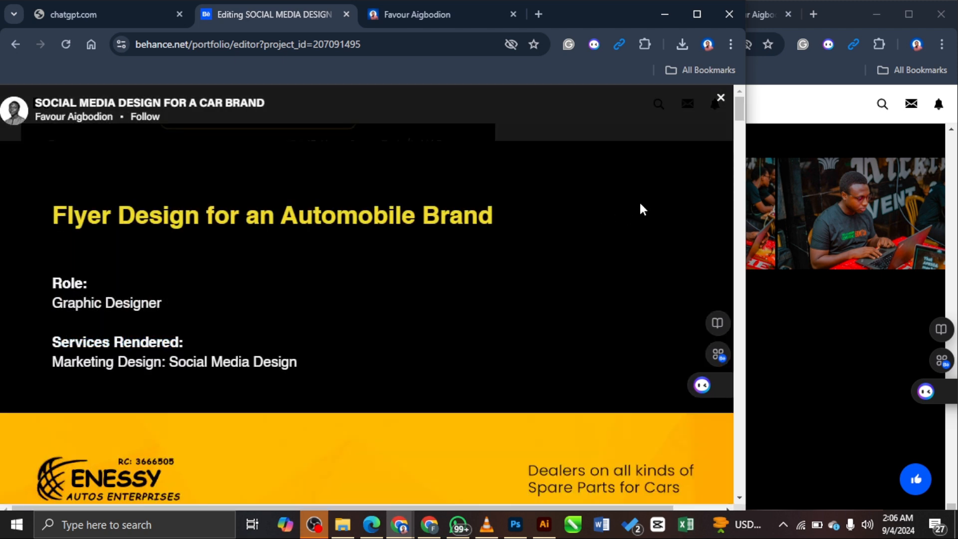
pyautogui.scroll(-6, 690, 216)
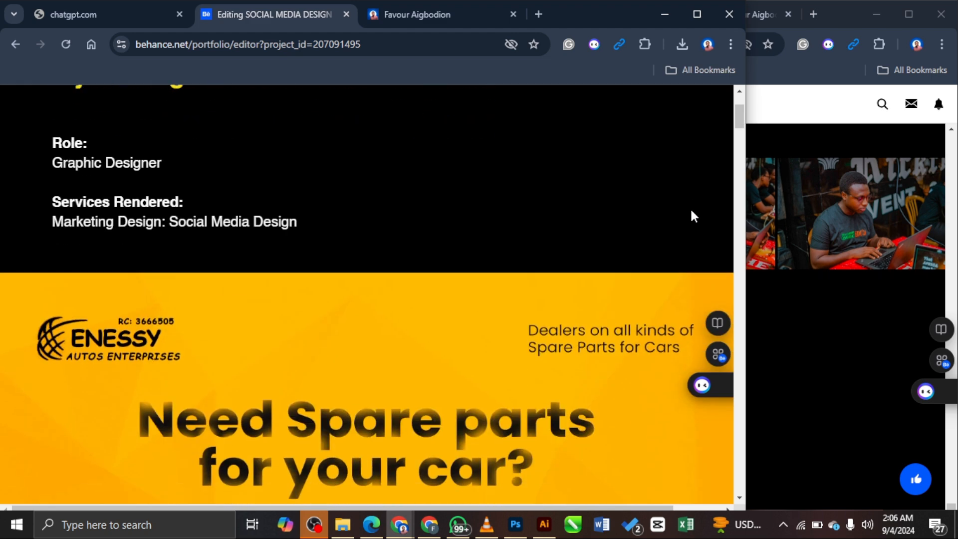
pyautogui.scroll(6, 690, 210)
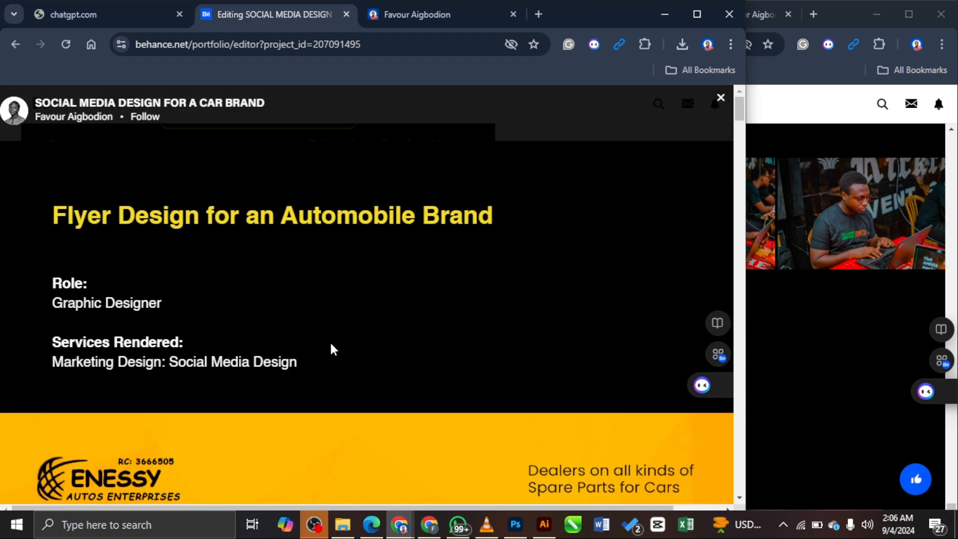
pyautogui.click(720, 98)
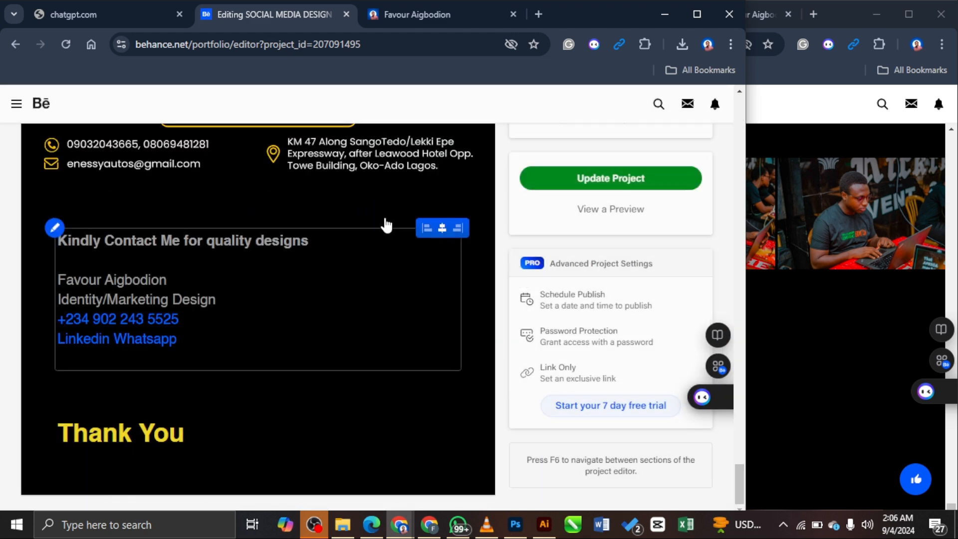
pyautogui.scroll(10, 369, 214)
pyautogui.scroll(10, 333, 235)
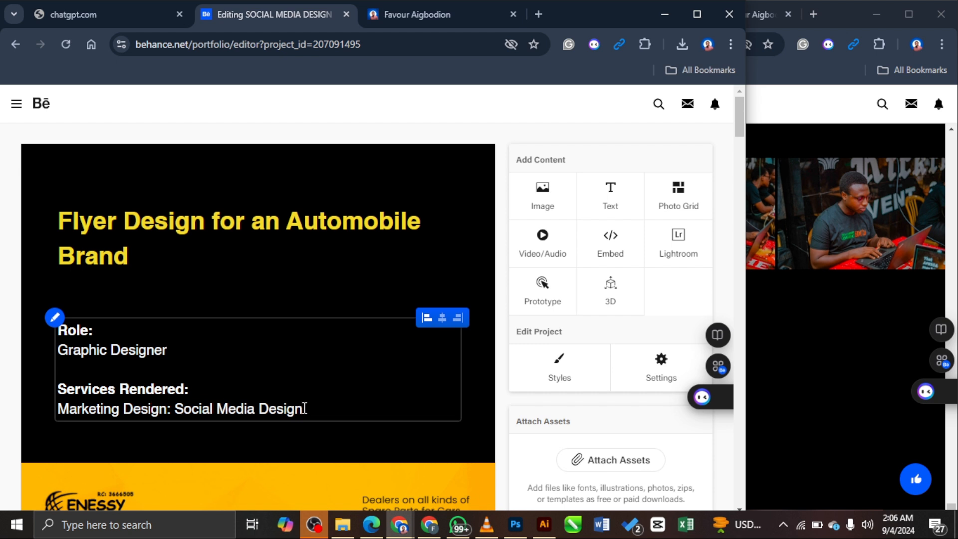
# Step: Append '& Copywriting' to Services Rendered, save the project, and open its preview
pyautogui.click(305, 408)
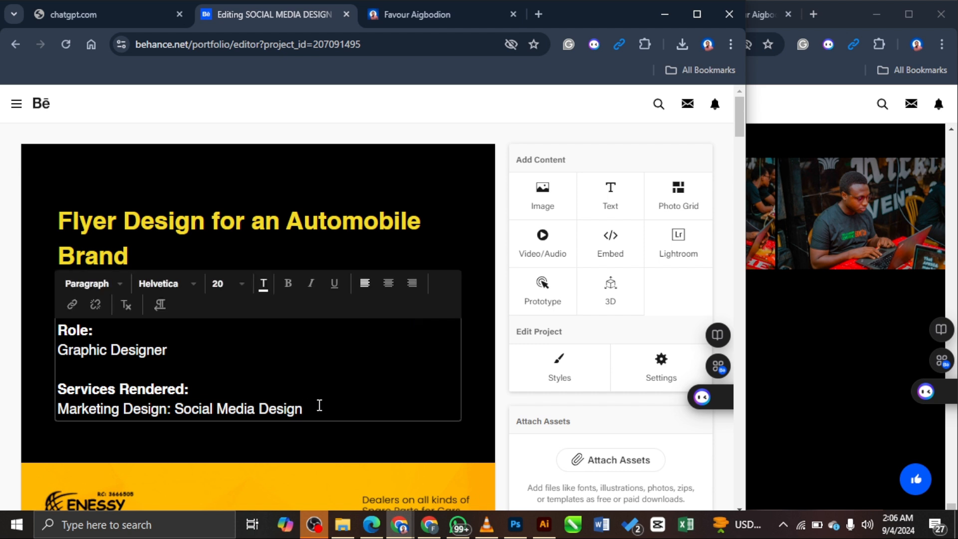
pyautogui.write('Copywriting')
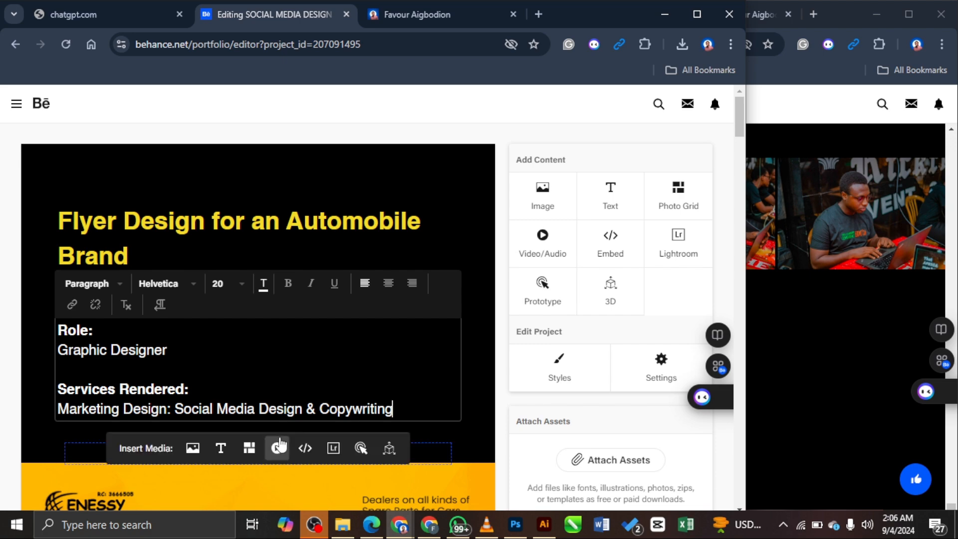
pyautogui.click(321, 429)
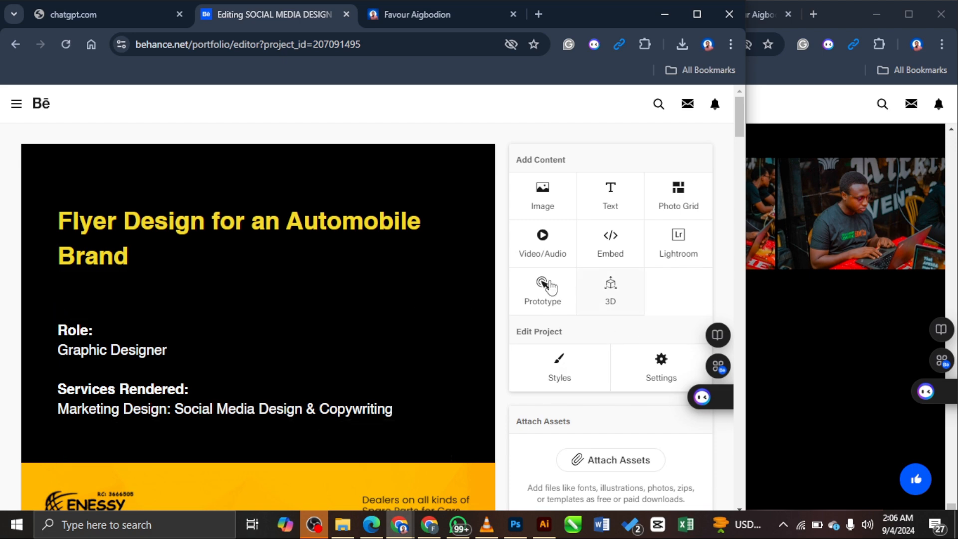
pyautogui.scroll(-20, 627, 368)
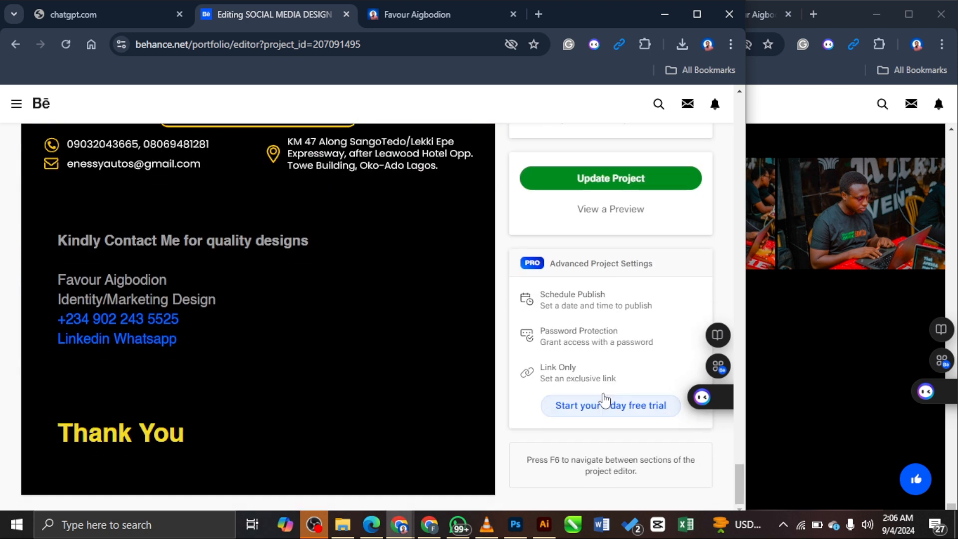
pyautogui.click(628, 176)
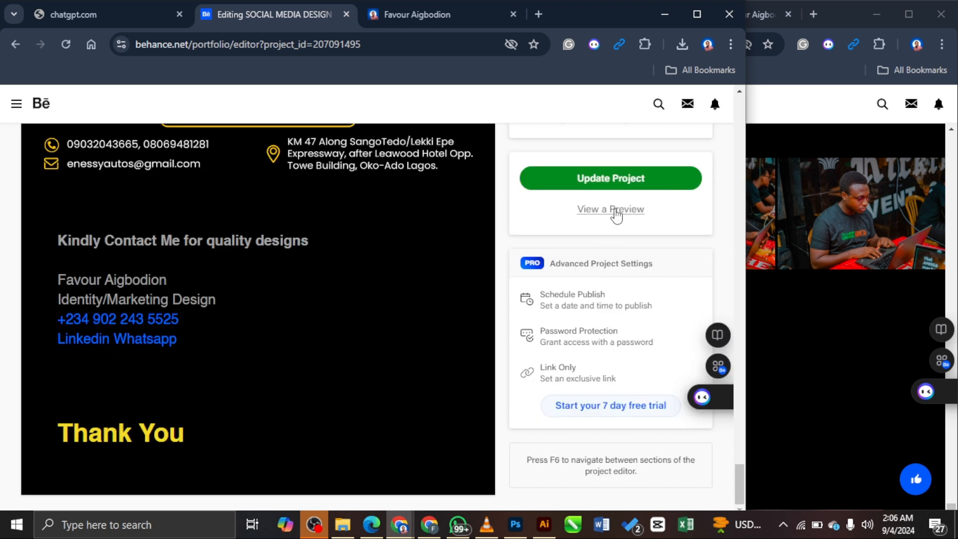
pyautogui.click(614, 213)
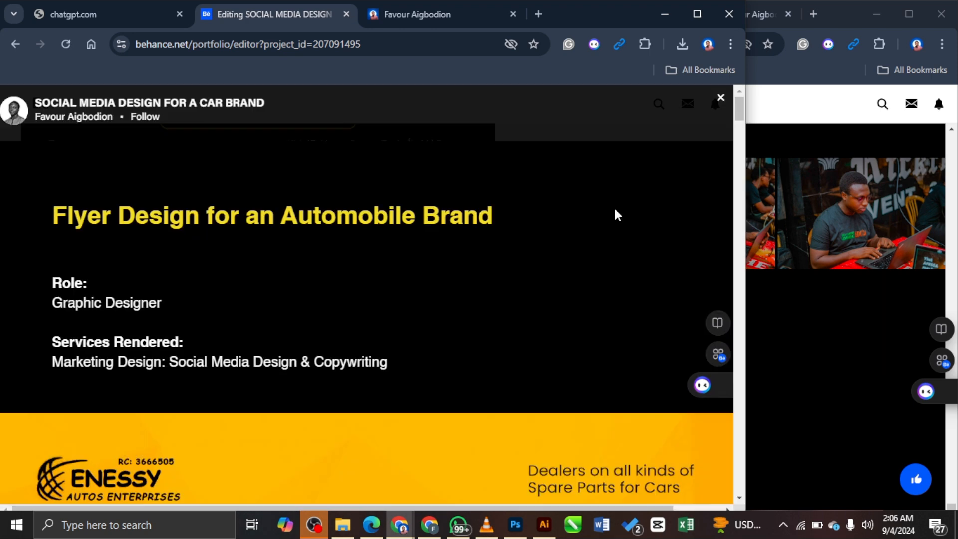
# Step: Arrange the two browser windows side by side, widening the editing window for a fuller view
pyautogui.moveTo(746, 172); pyautogui.dragTo(274, 224)
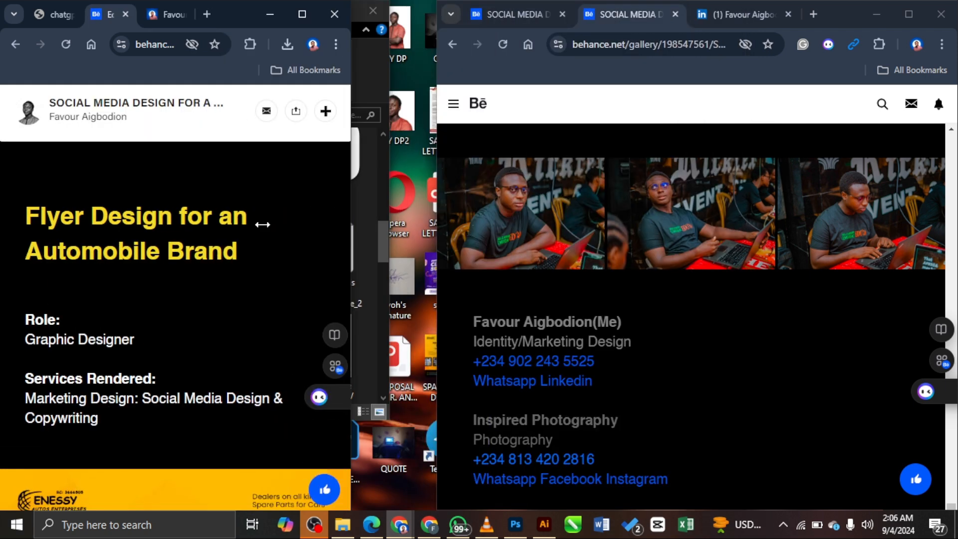
pyautogui.moveTo(437, 227); pyautogui.dragTo(344, 248)
pyautogui.click(334, 171)
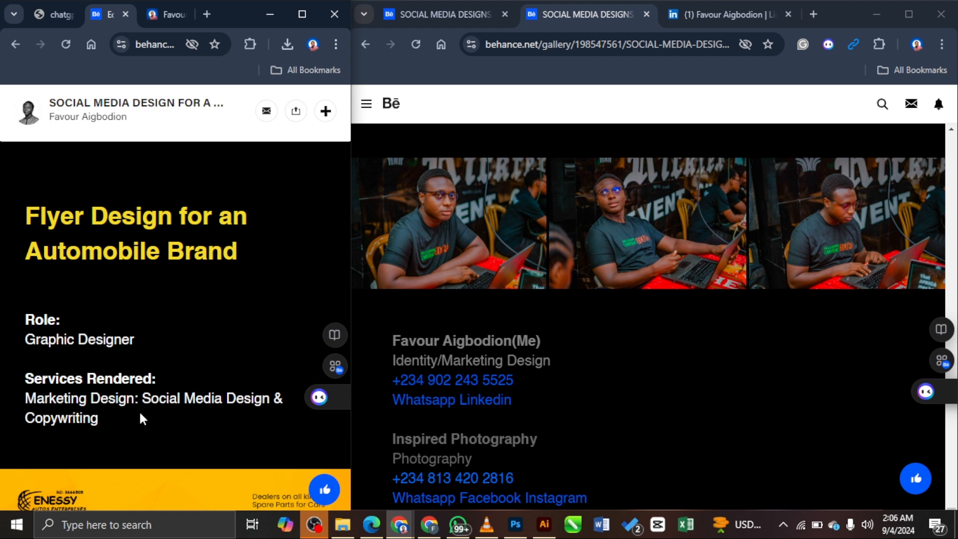
pyautogui.moveTo(351, 252); pyautogui.dragTo(446, 240)
# Step: Scroll through the project preview, close it, and start editing the closing 'Kindly Contact Me' text
pyautogui.scroll(-10, 454, 269)
pyautogui.click(341, 318)
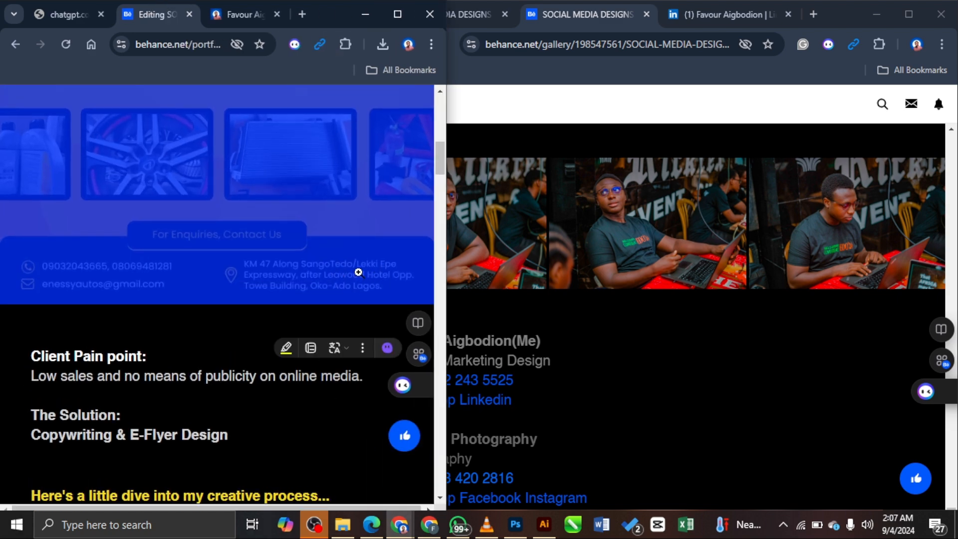
pyautogui.scroll(11, 358, 267)
pyautogui.click(353, 279)
pyautogui.scroll(-4, 353, 253)
pyautogui.scroll(2, 352, 252)
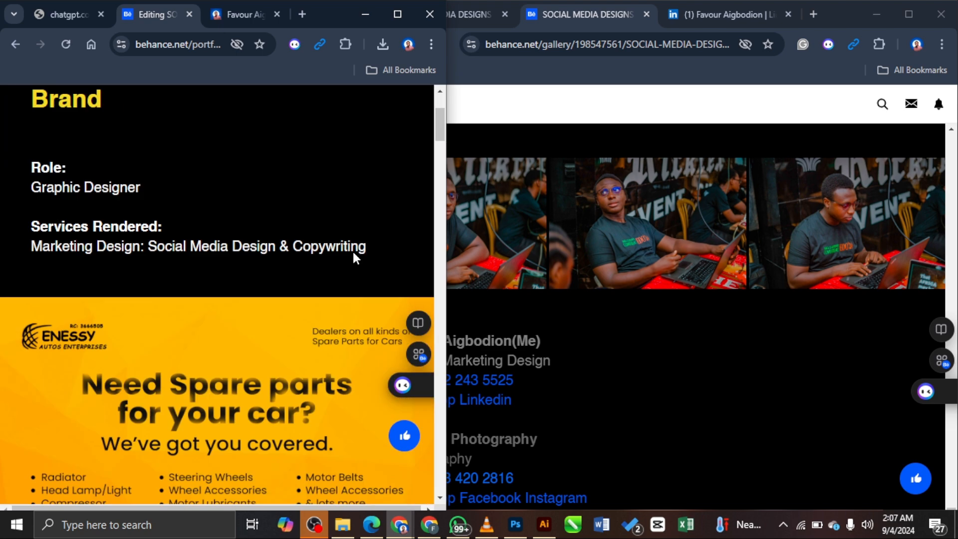
pyautogui.scroll(-4, 352, 252)
pyautogui.scroll(4, 299, 247)
pyautogui.scroll(-14, 279, 248)
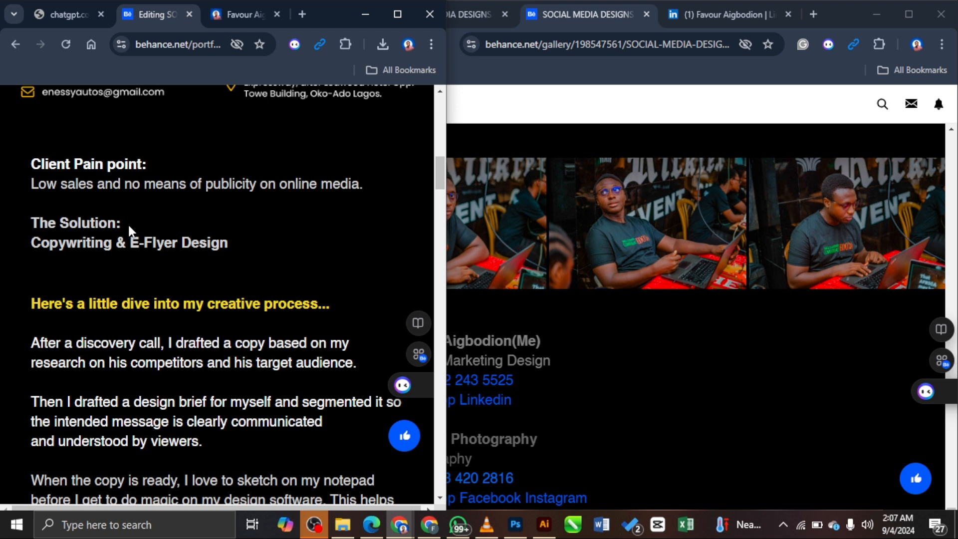
pyautogui.scroll(-3, 354, 227)
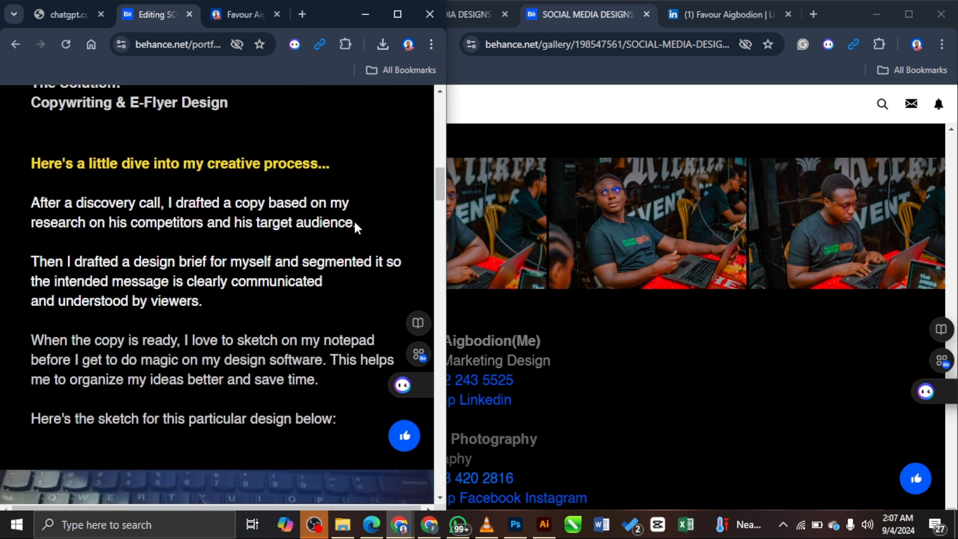
pyautogui.scroll(-5, 386, 194)
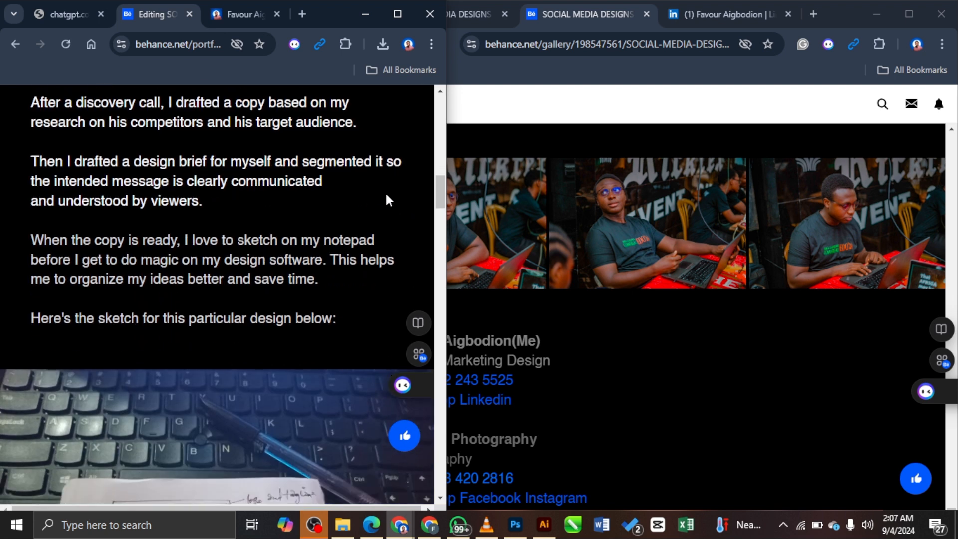
pyautogui.scroll(-4, 386, 194)
pyautogui.scroll(-6, 386, 195)
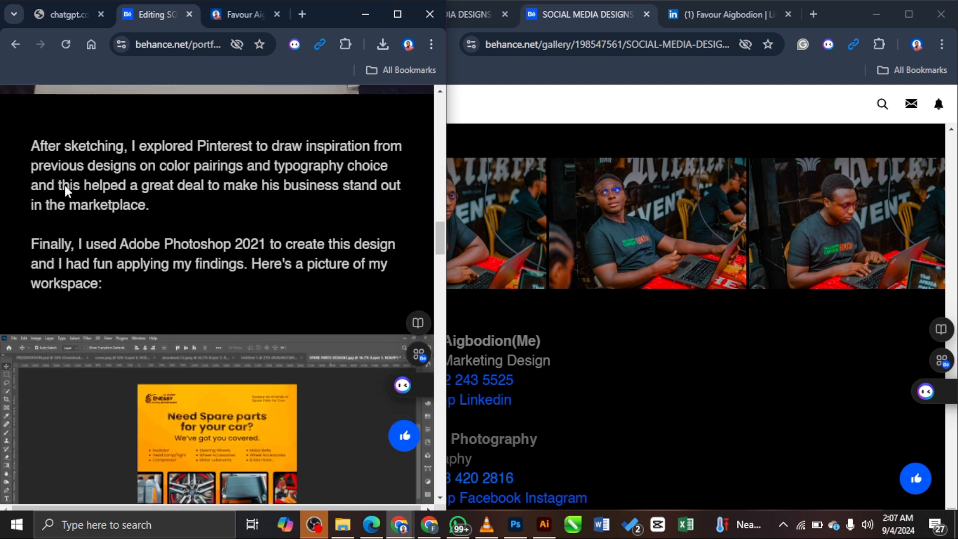
pyautogui.scroll(-4, 206, 225)
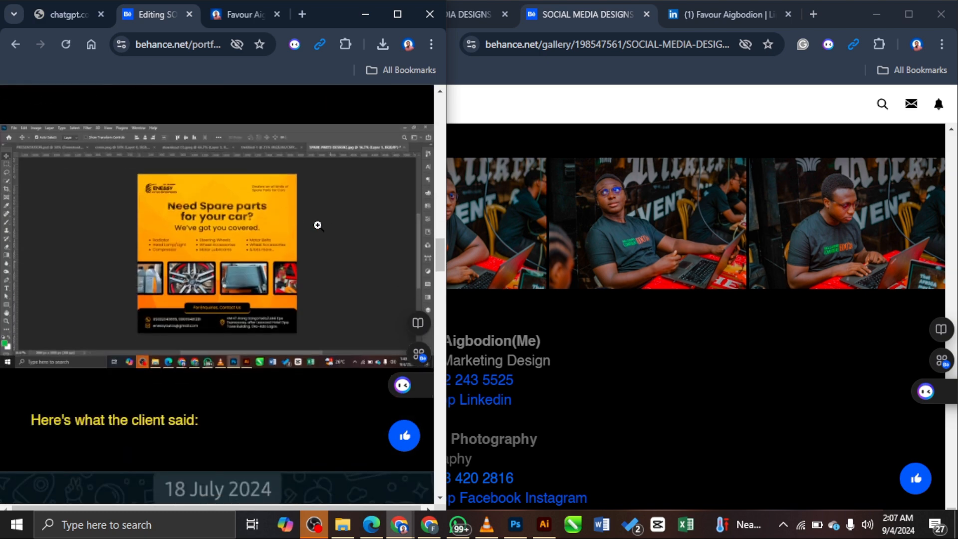
pyautogui.scroll(-20, 331, 251)
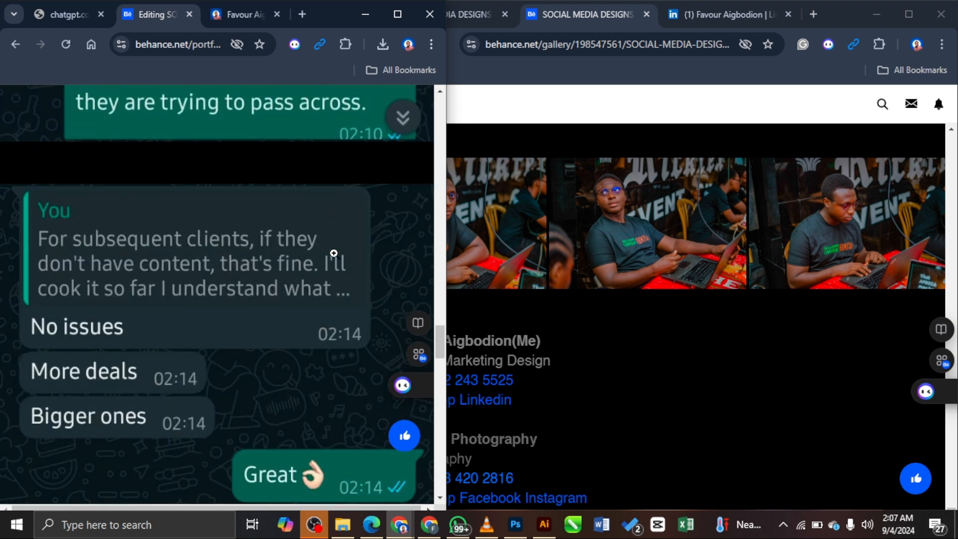
pyautogui.scroll(-5, 333, 253)
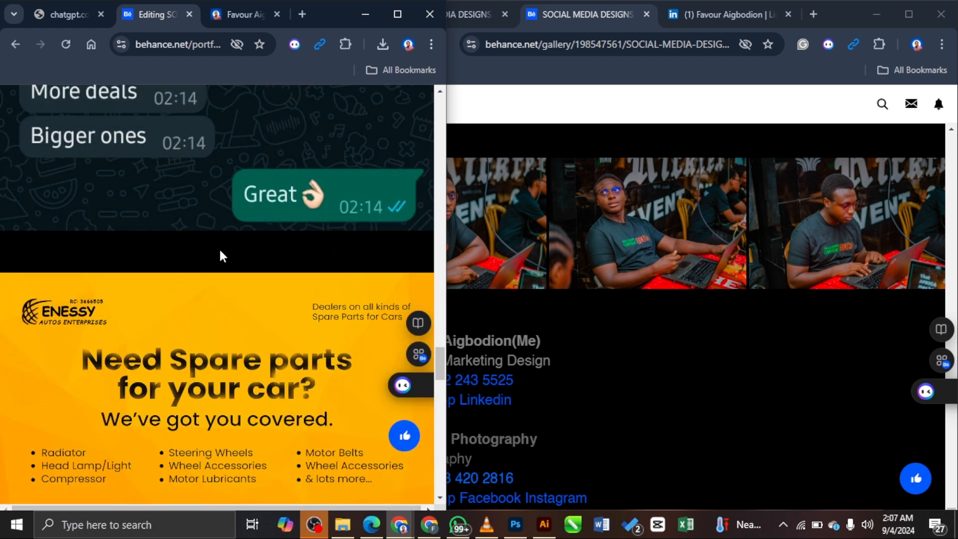
pyautogui.scroll(-11, 220, 249)
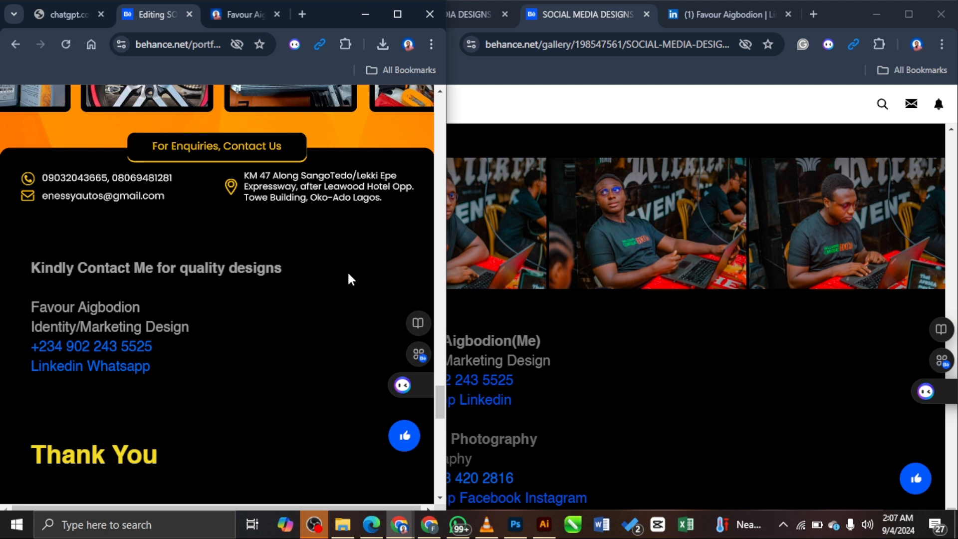
pyautogui.scroll(-14, 291, 268)
pyautogui.scroll(11, 282, 261)
pyautogui.press('Escape')
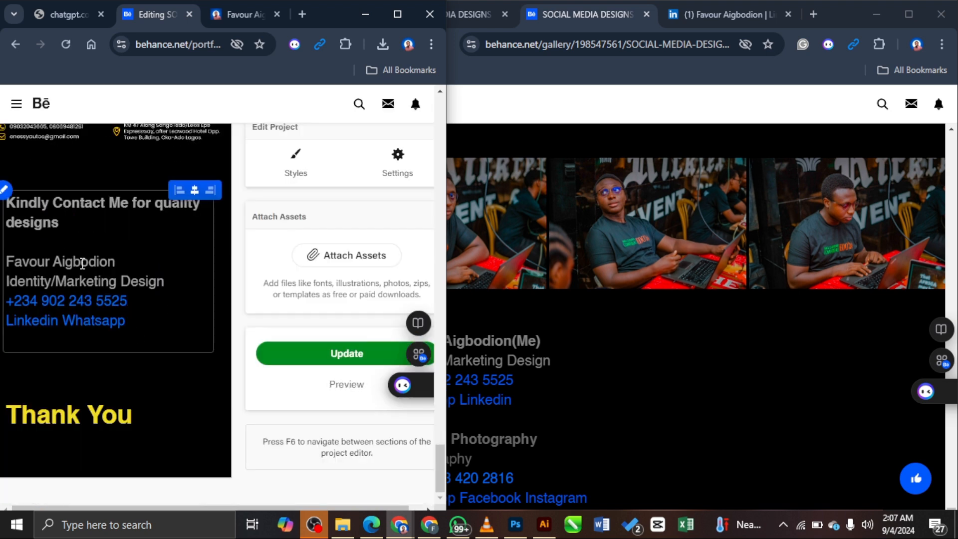
pyautogui.click(62, 201)
# Step: Change the closing line to 'Kindly contact me for quality designs' and apply the text change
pyautogui.press('BackSpace')
pyautogui.write('c')
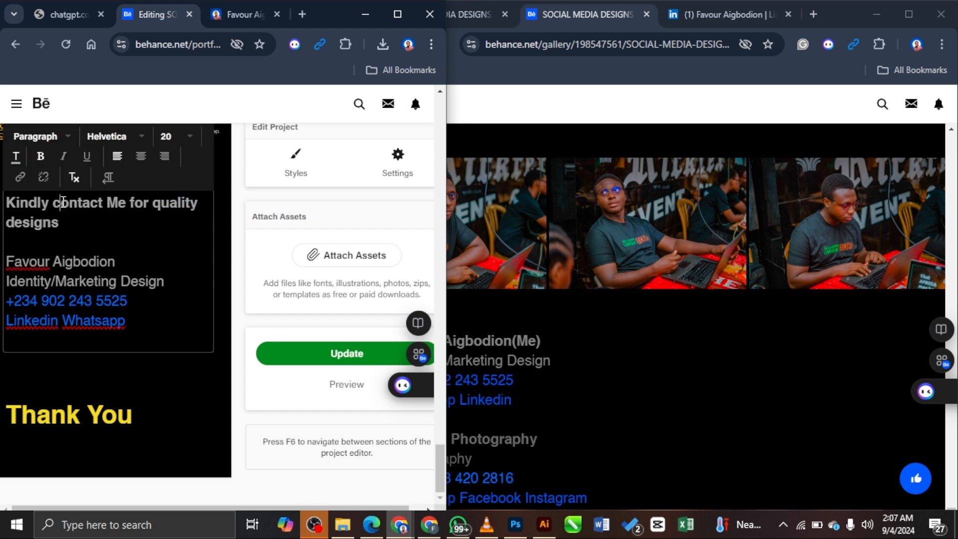
pyautogui.press('BackSpace')
pyautogui.write('m')
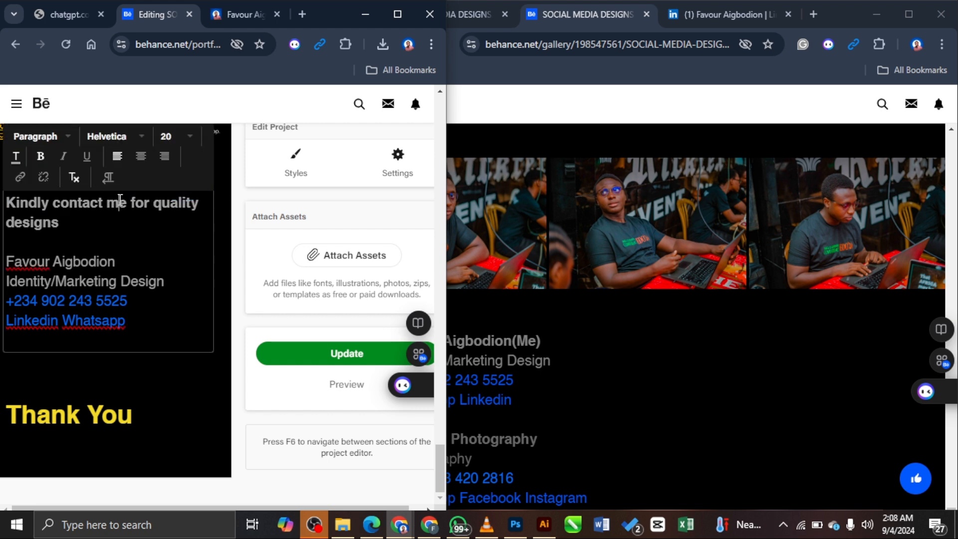
pyautogui.click(344, 355)
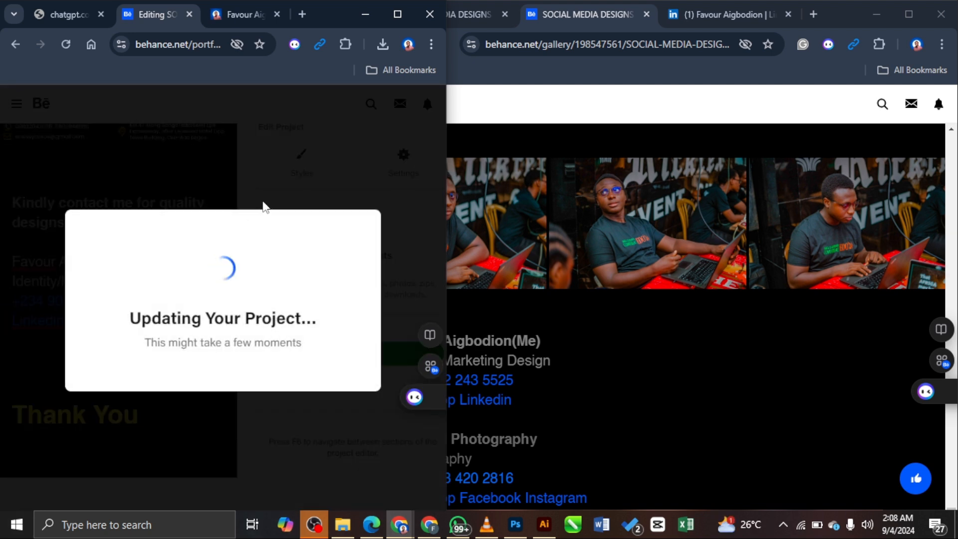
# Step: Maximize the editor window and save the project with Update Project
pyautogui.click(406, 14)
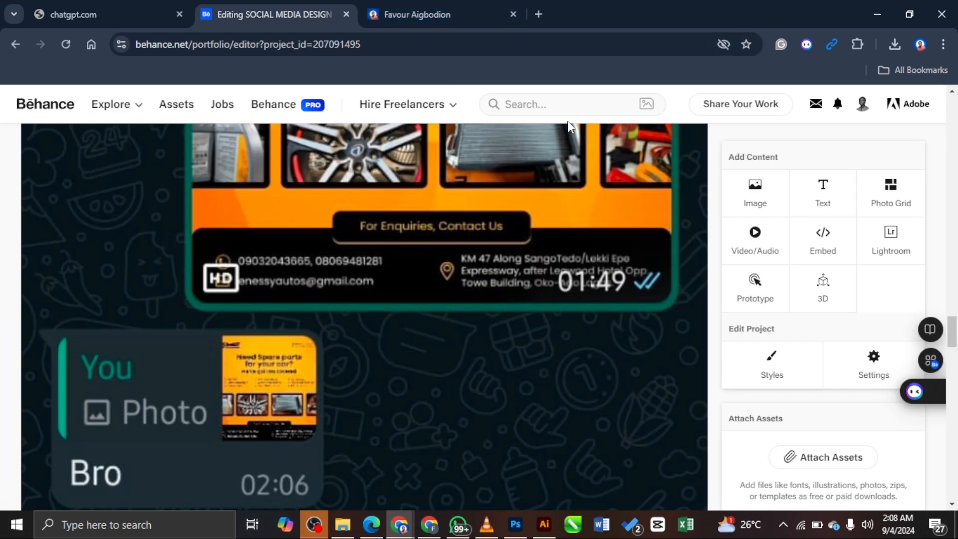
pyautogui.scroll(-20, 709, 257)
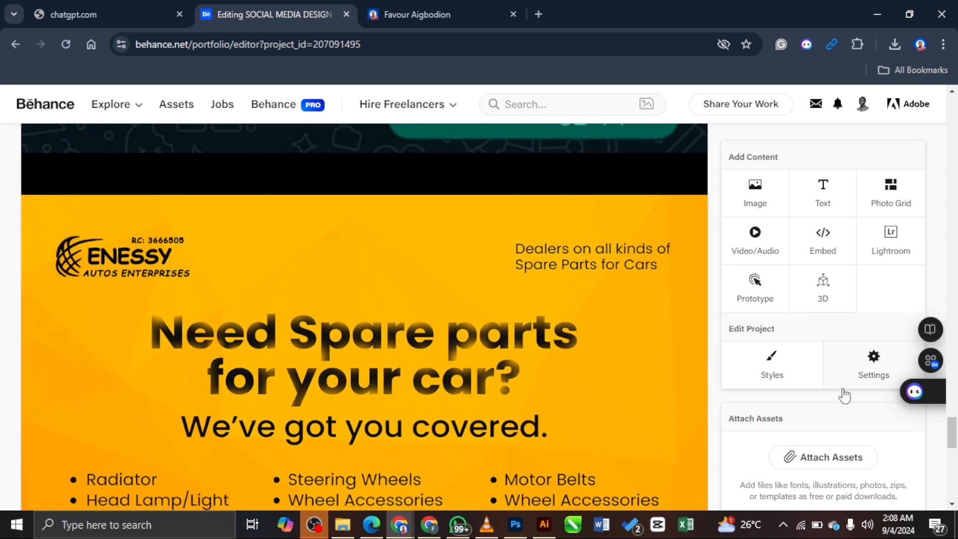
pyautogui.scroll(-10, 844, 395)
pyautogui.click(829, 172)
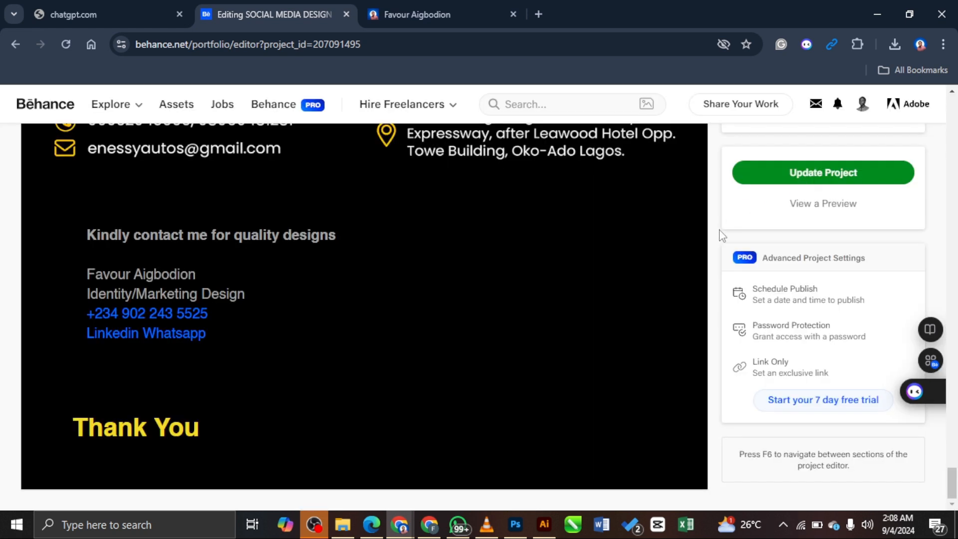
pyautogui.click(861, 103)
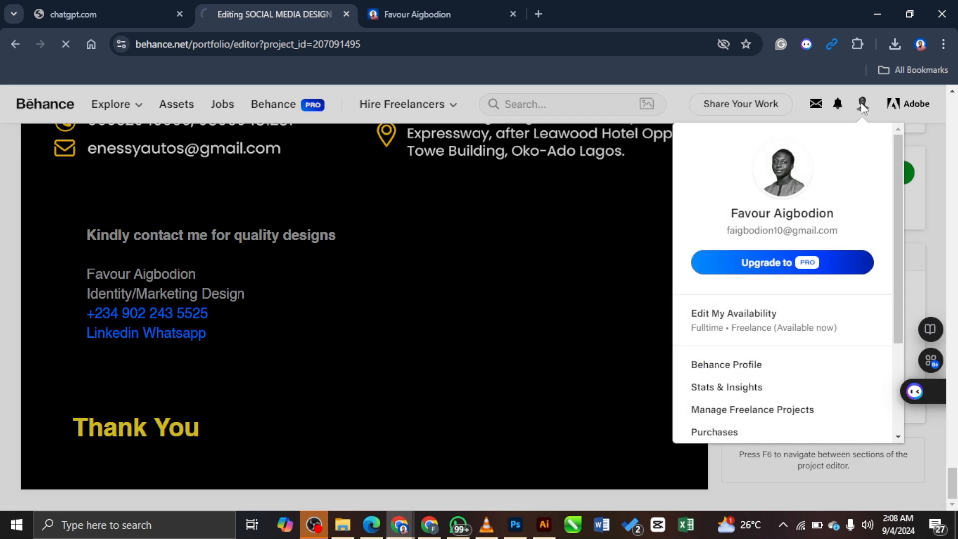
# Step: From the Behance profile, reopen the car-brand social media project in the editor through its options menu
pyautogui.click(753, 366)
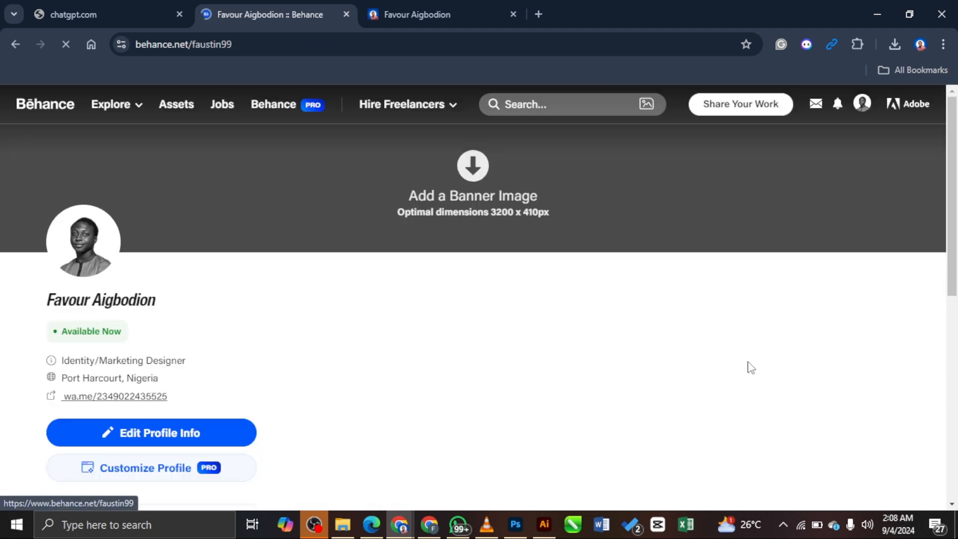
pyautogui.scroll(-5, 936, 274)
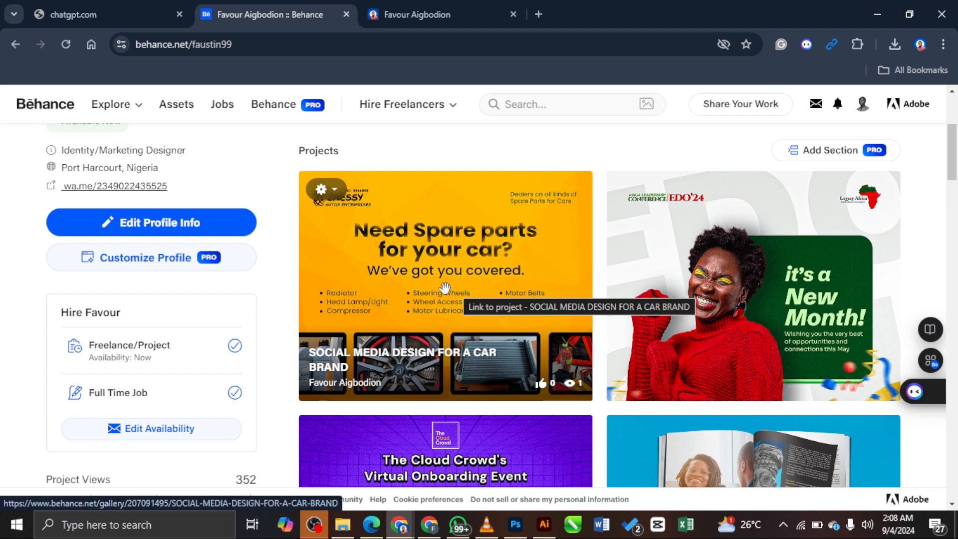
pyautogui.click(323, 190)
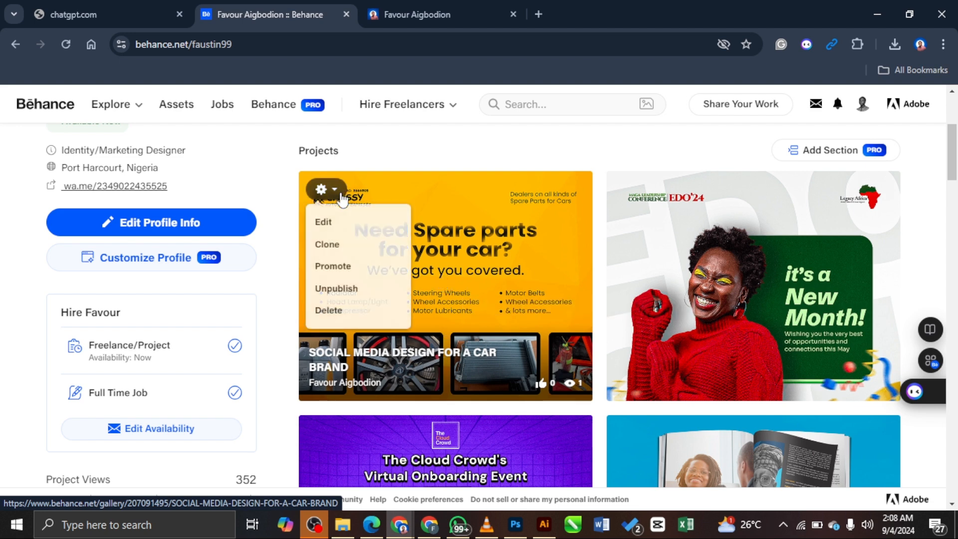
pyautogui.click(359, 225)
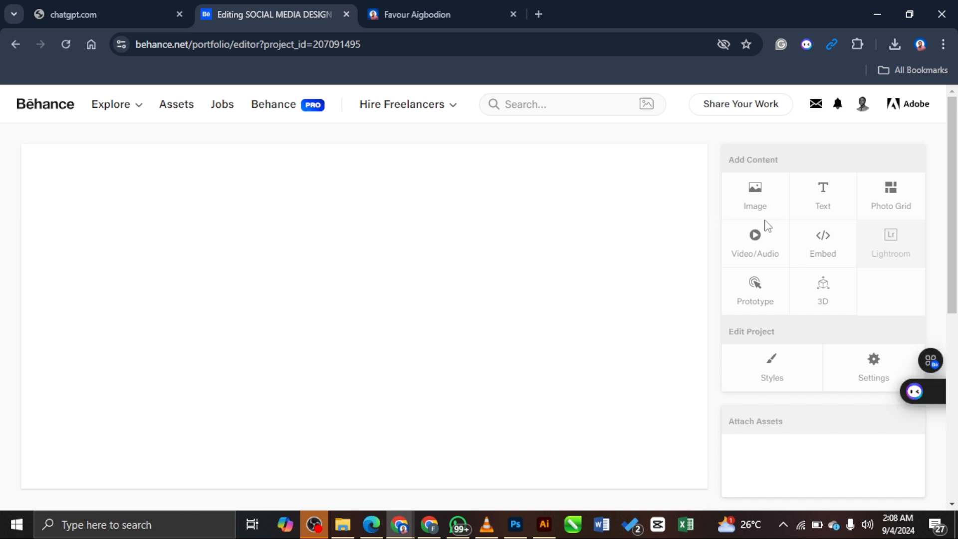
pyautogui.scroll(-6, 545, 283)
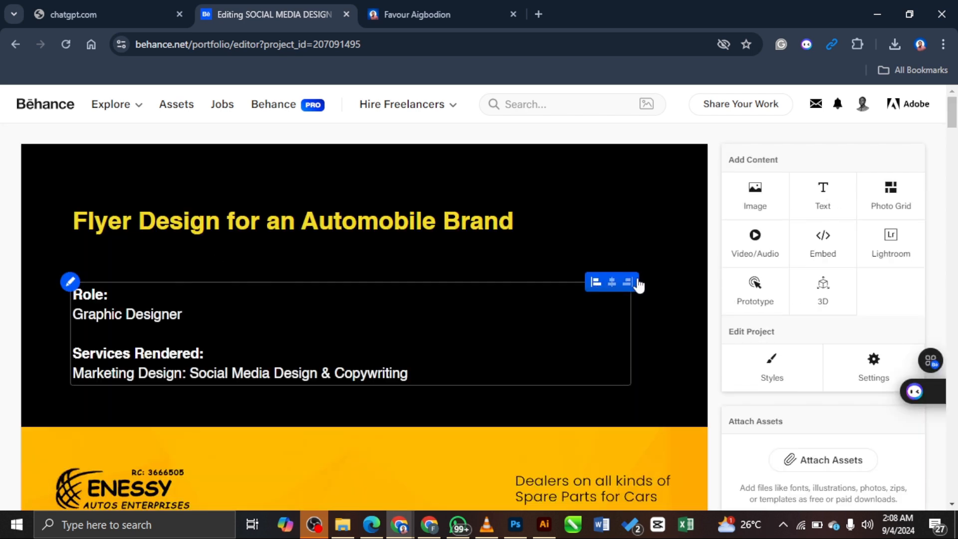
pyautogui.scroll(-10, 578, 329)
pyautogui.scroll(-3, 576, 330)
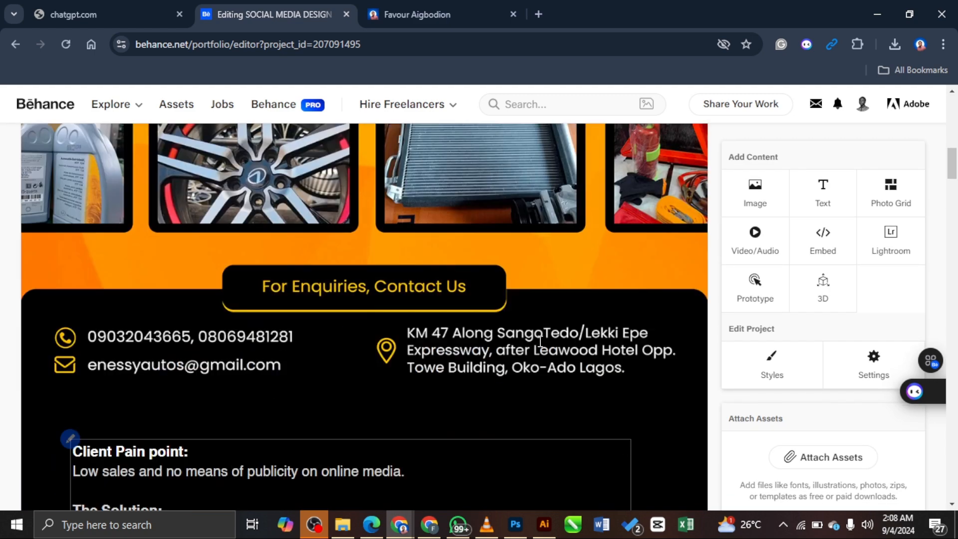
pyautogui.scroll(13, 537, 339)
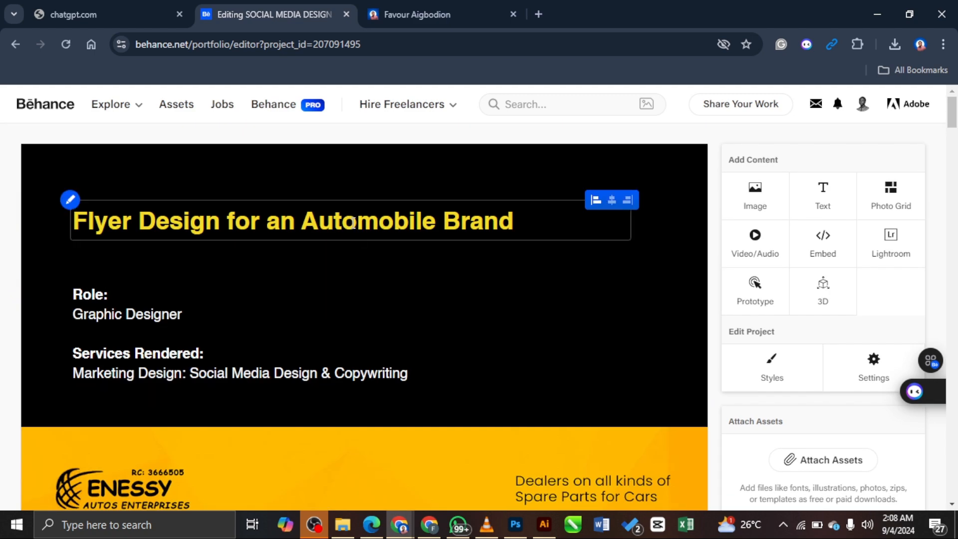
# Step: In Project Settings, replace 'A CAR' with 'AN AUTOMOBILE' in the title and save the update
pyautogui.click(879, 370)
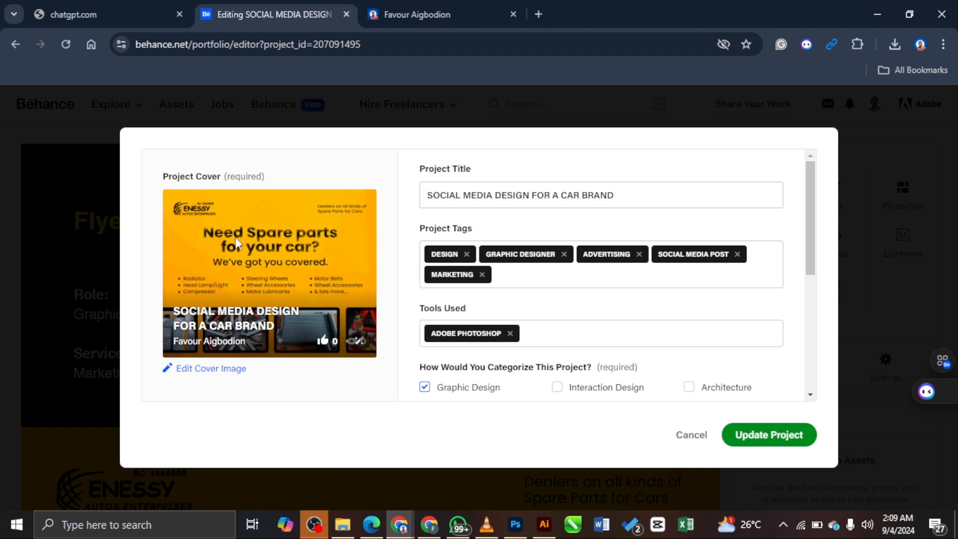
pyautogui.click(598, 198)
pyautogui.moveTo(579, 198); pyautogui.dragTo(562, 198)
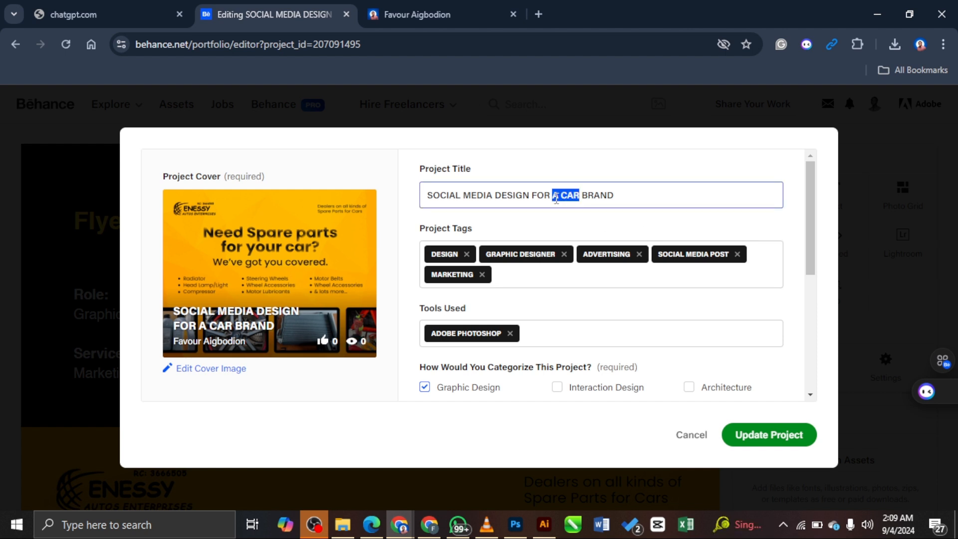
pyautogui.write('AN AUTOM')
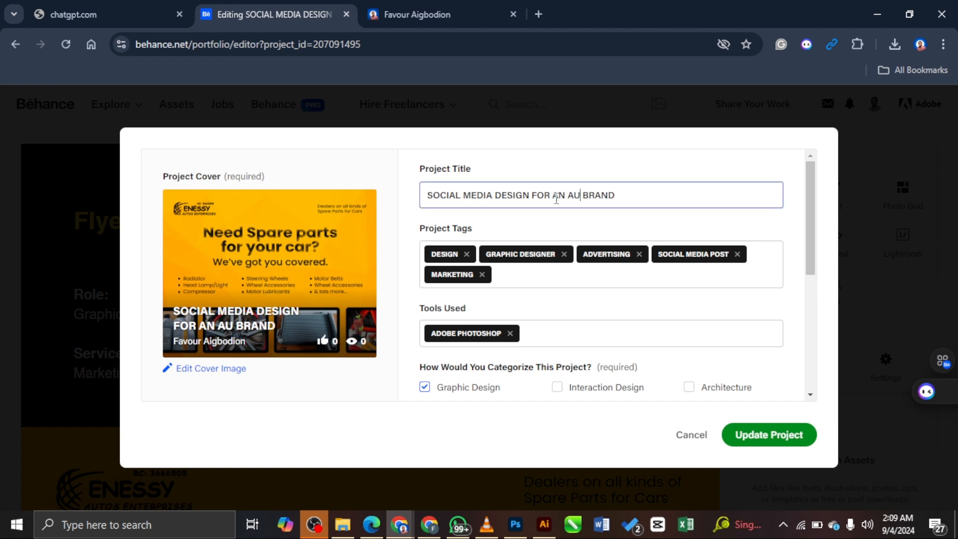
pyautogui.write('OBILE')
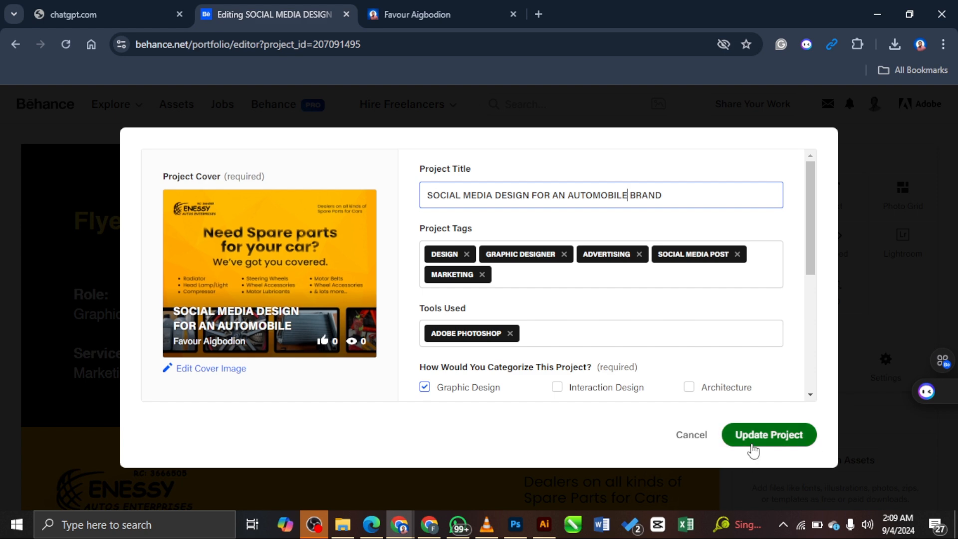
pyautogui.scroll(-5, 528, 273)
pyautogui.scroll(5, 697, 295)
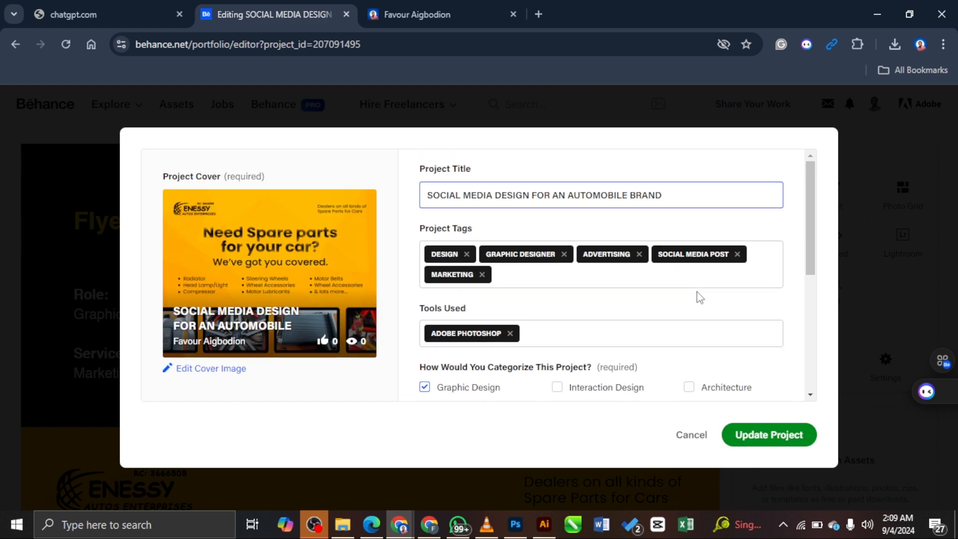
pyautogui.scroll(-2, 697, 295)
pyautogui.click(766, 436)
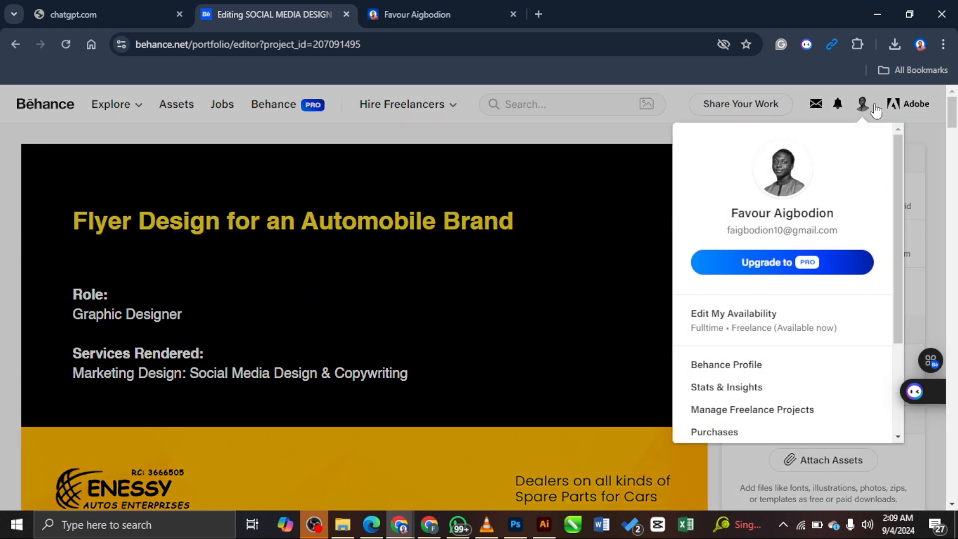
# Step: Go to the Behance profile and scroll the project list to the renamed automobile brand project
pyautogui.click(862, 106)
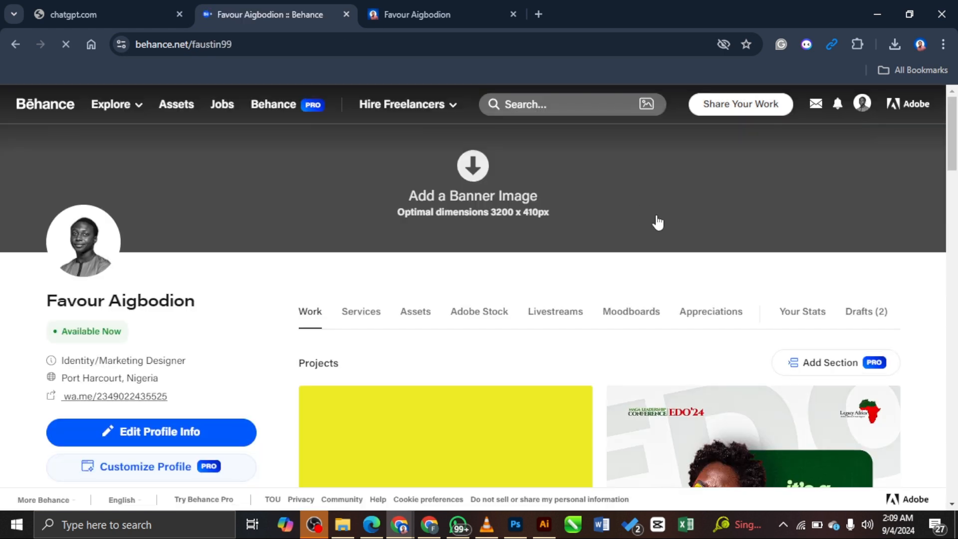
pyautogui.scroll(-4, 933, 267)
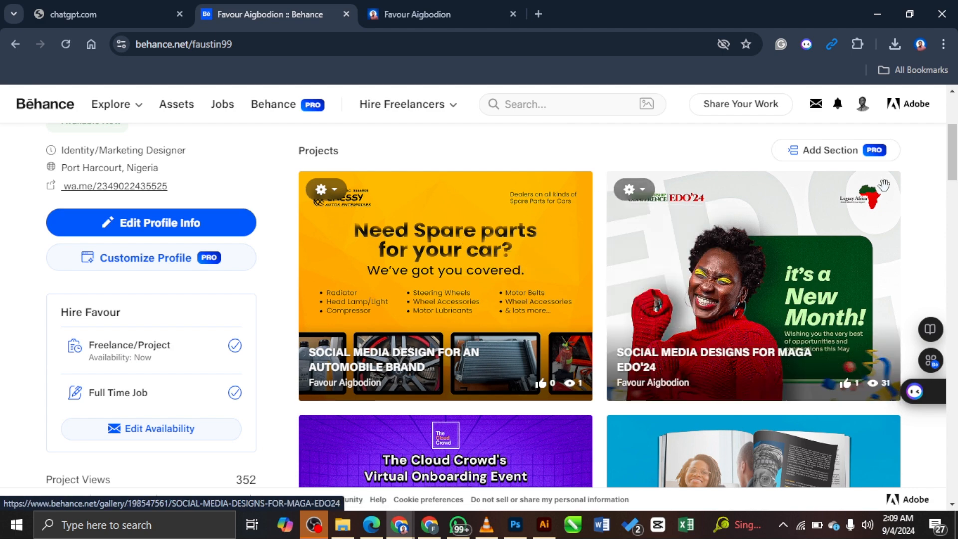
pyautogui.scroll(1, 919, 167)
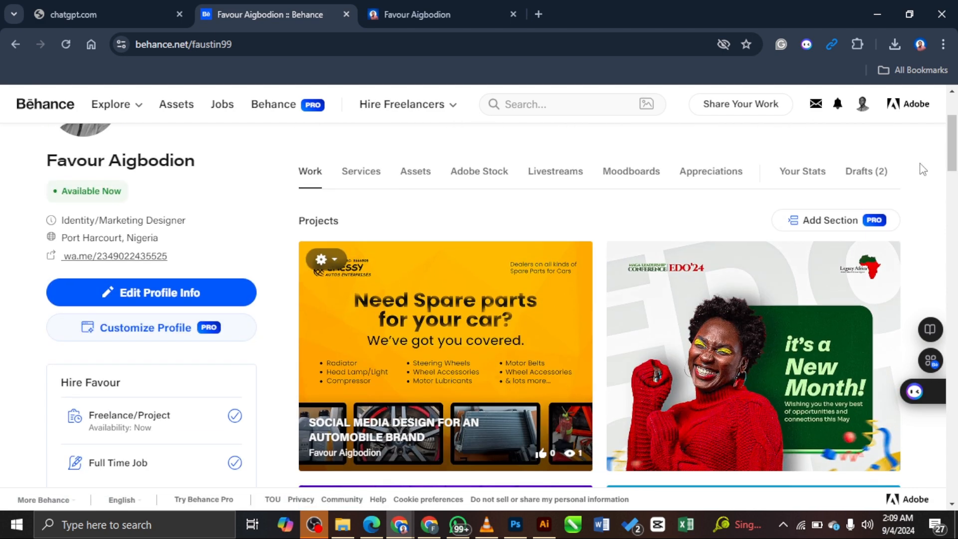
pyautogui.scroll(2, 922, 169)
pyautogui.scroll(-4, 920, 172)
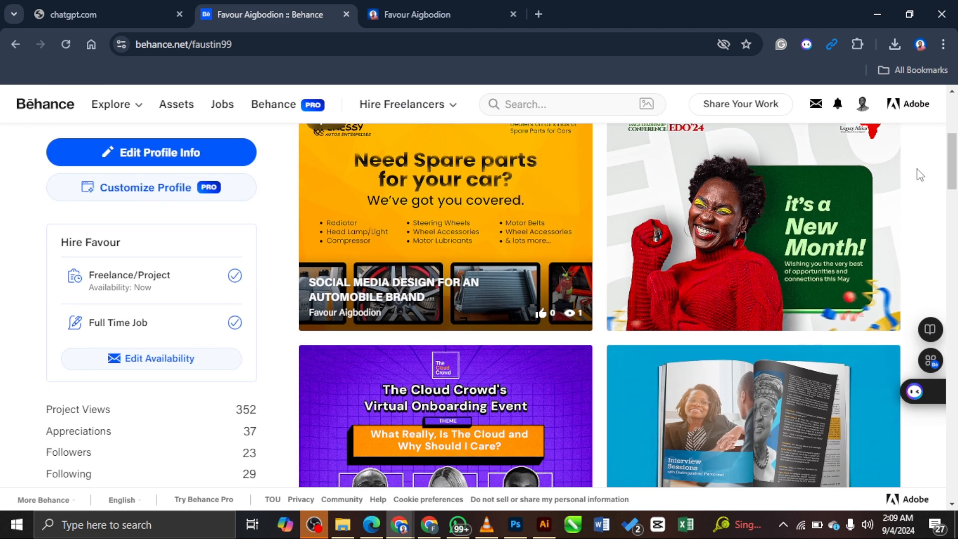
pyautogui.scroll(2, 919, 175)
pyautogui.scroll(-1, 919, 175)
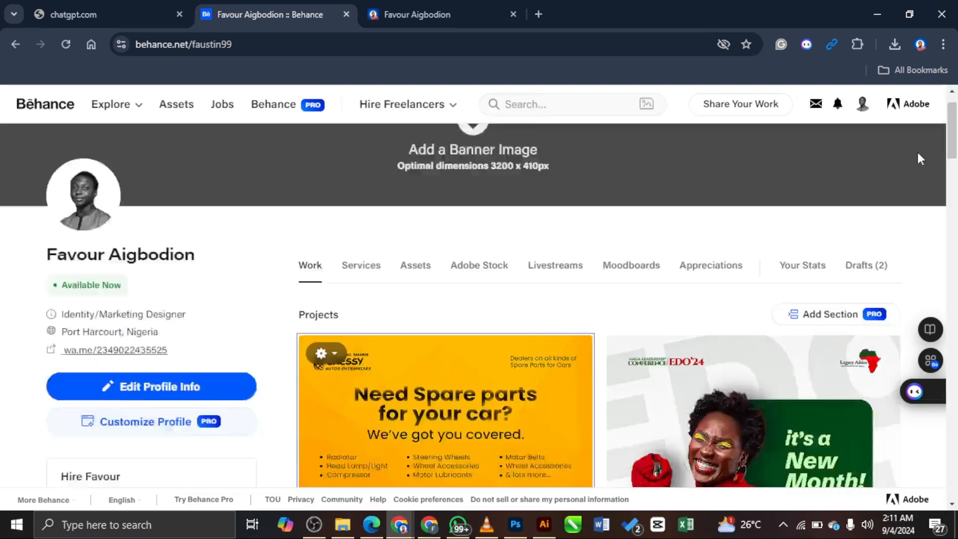
pyautogui.scroll(1, 919, 157)
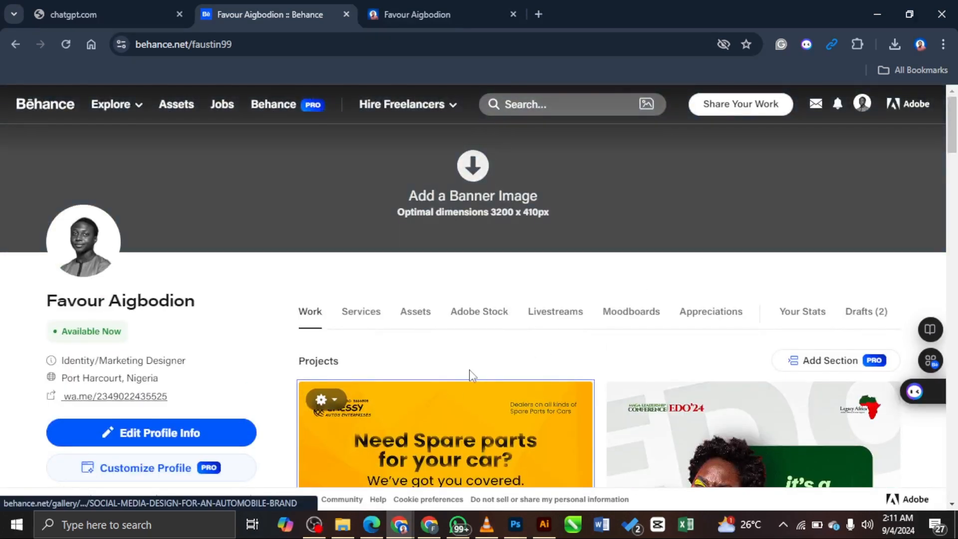
pyautogui.scroll(-3, 470, 349)
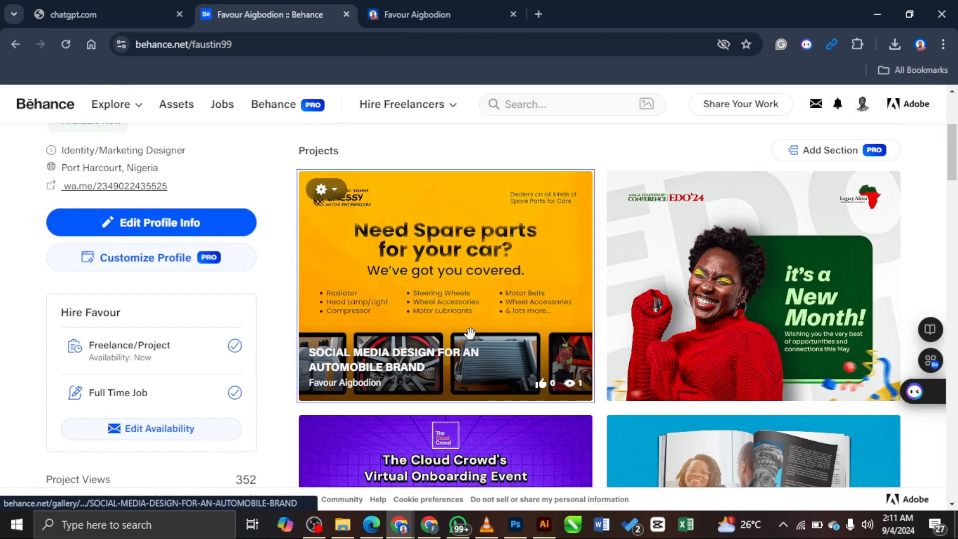
# Step: Open the automobile brand project, scroll through it, then return to its editor and scroll the canvas
pyautogui.click(476, 282)
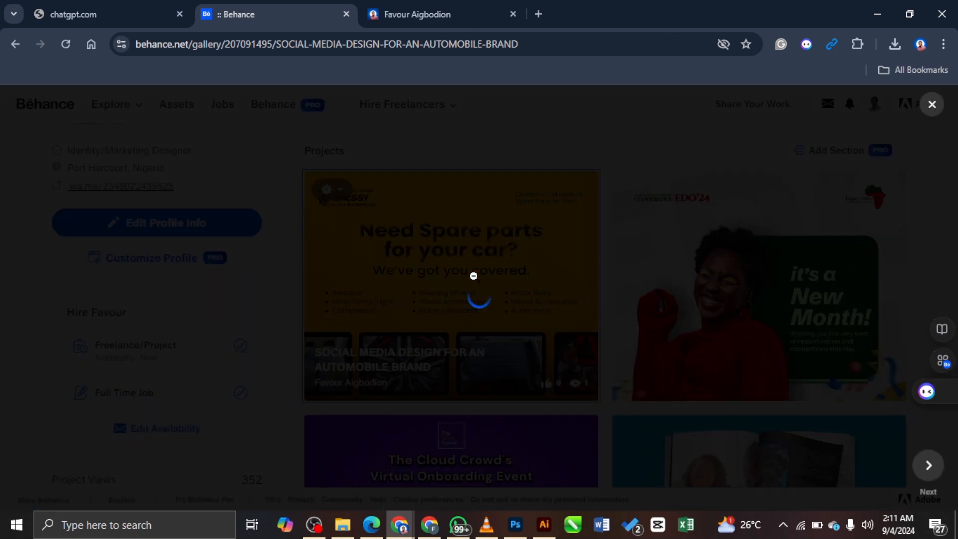
pyautogui.scroll(-20, 856, 252)
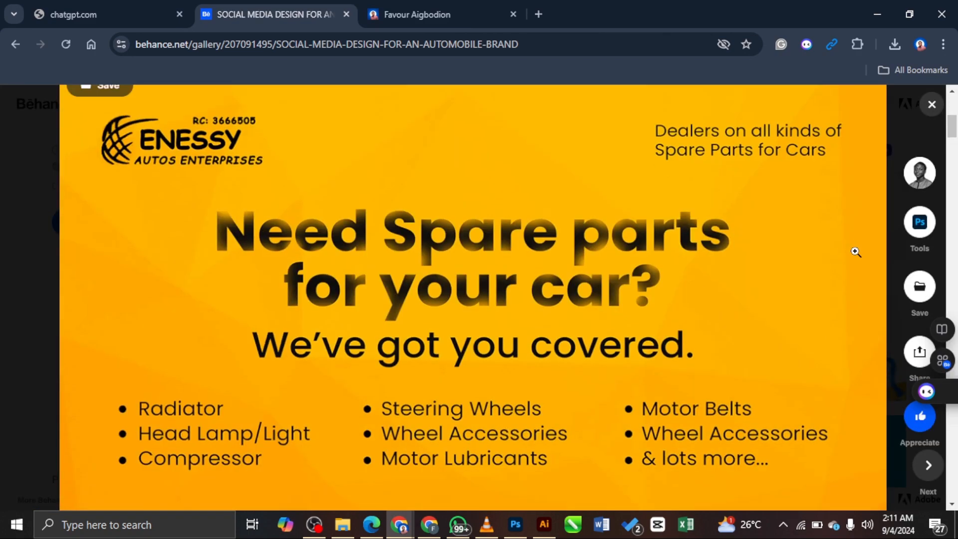
pyautogui.scroll(-20, 854, 251)
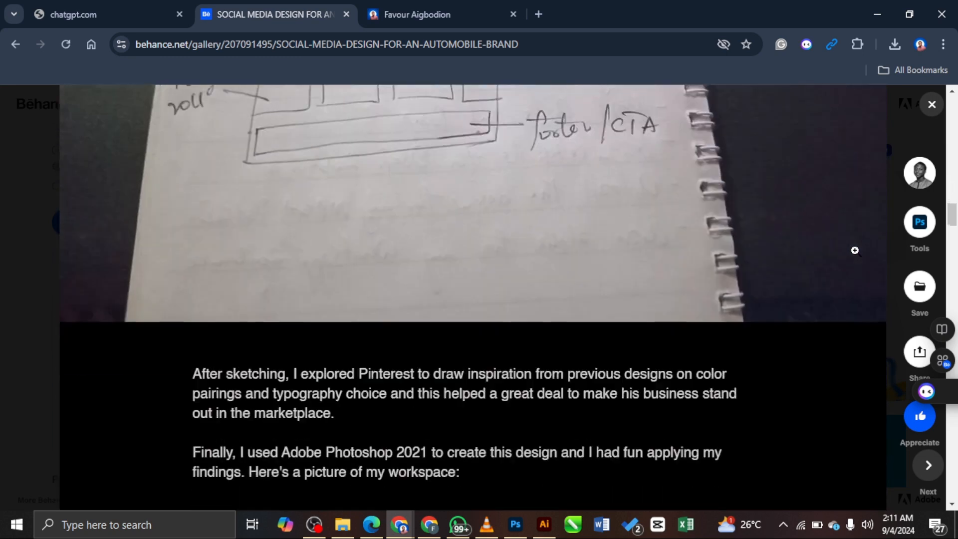
pyautogui.scroll(-20, 854, 256)
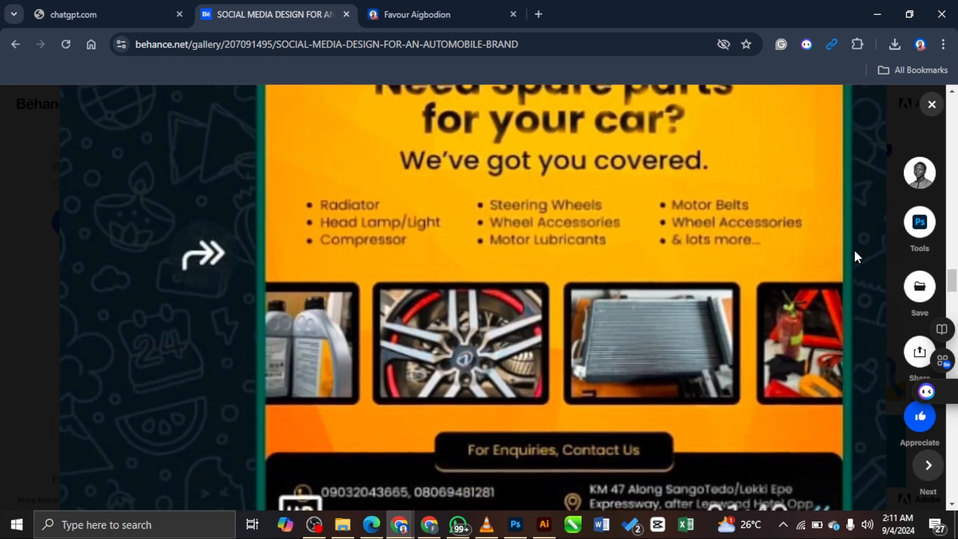
pyautogui.scroll(-20, 848, 250)
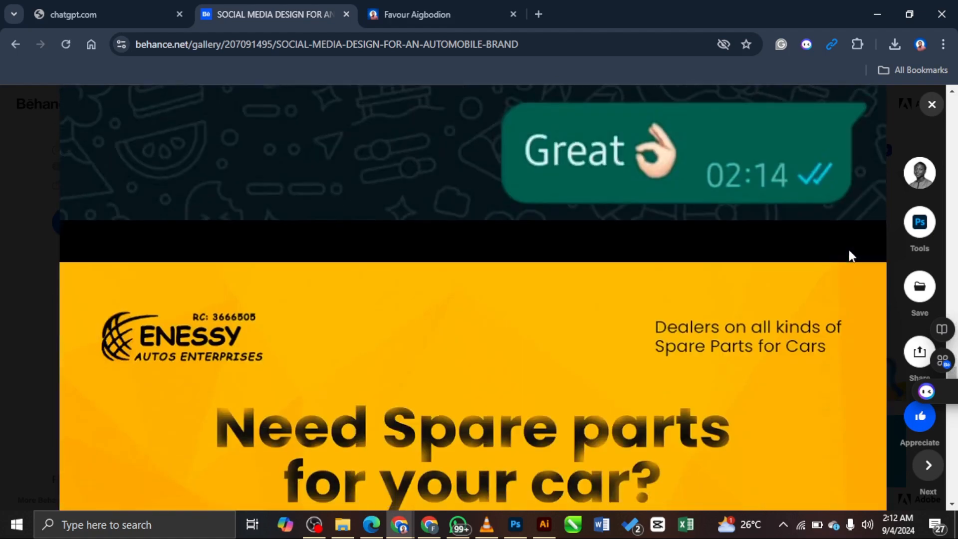
pyautogui.scroll(4, 849, 254)
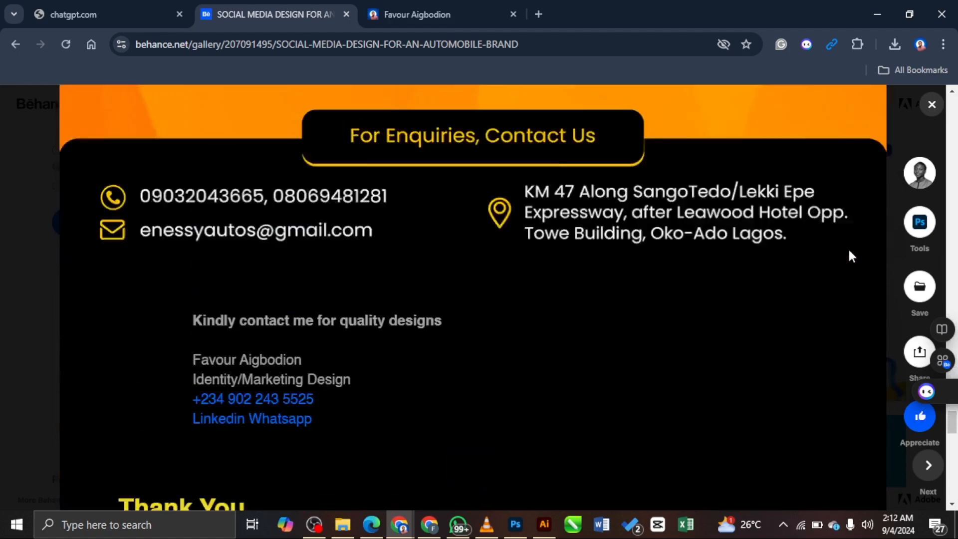
pyautogui.scroll(20, 472, 335)
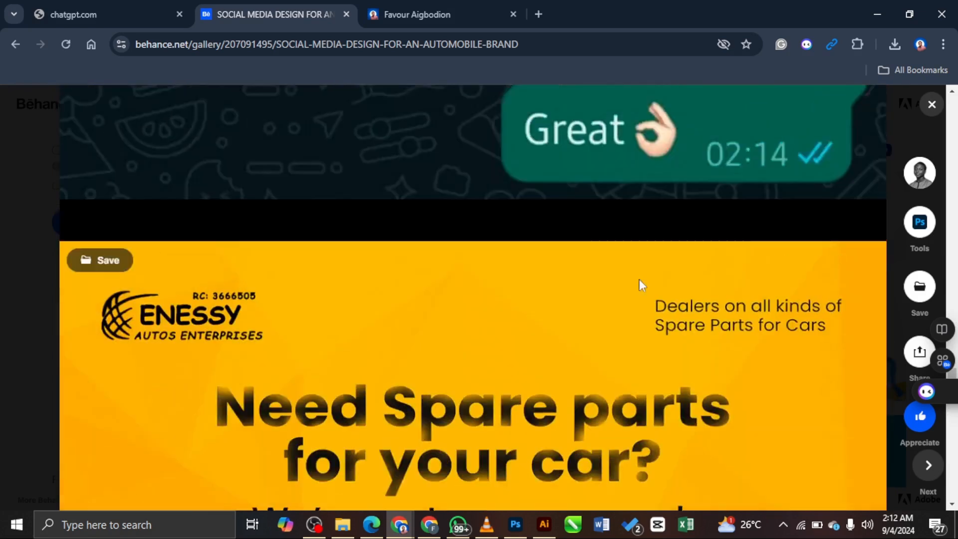
pyautogui.scroll(15, 275, 190)
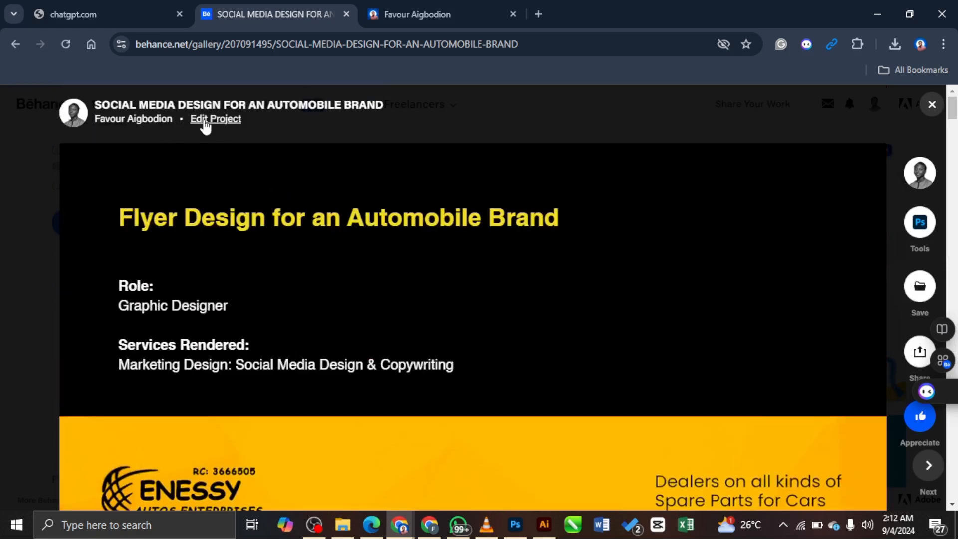
pyautogui.click(205, 120)
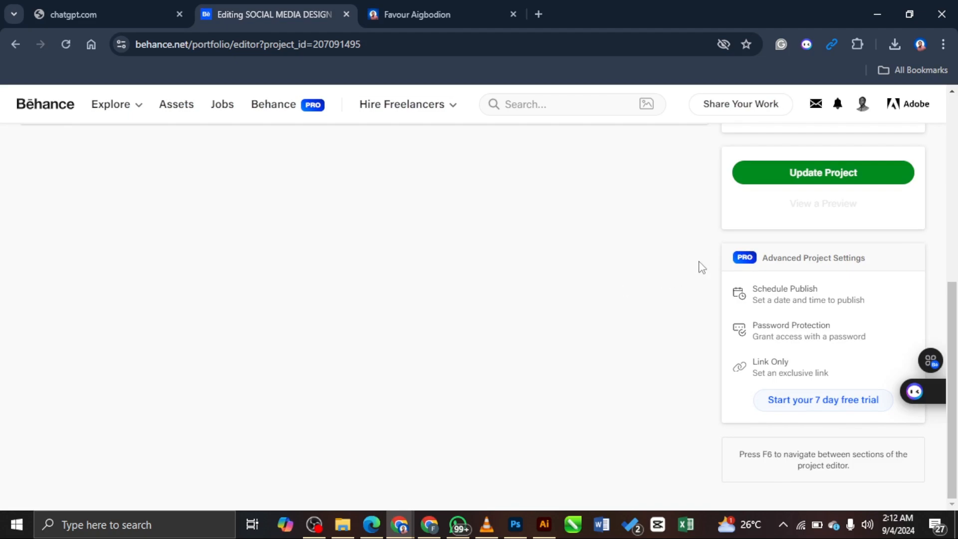
pyautogui.scroll(-15, 480, 320)
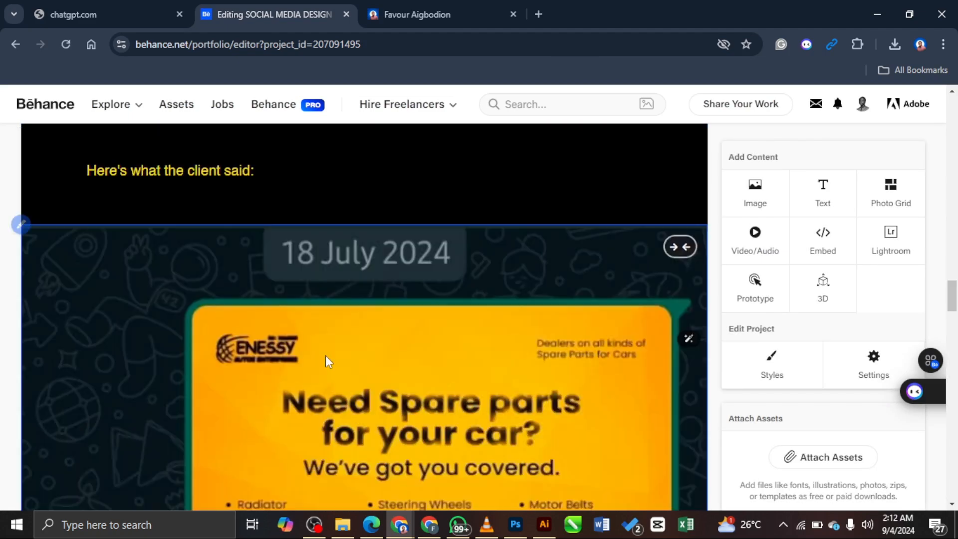
pyautogui.scroll(-20, 325, 356)
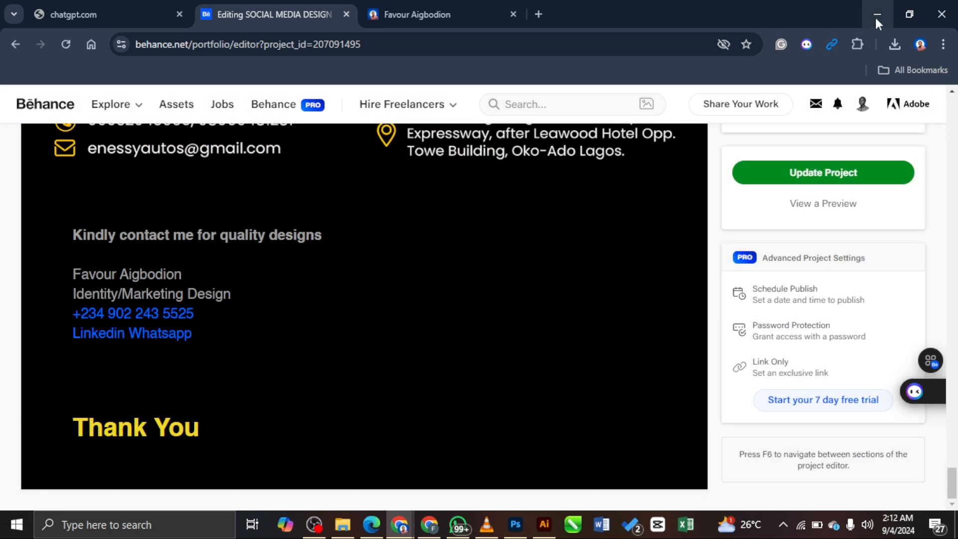
# Step: Bring up PRESENTATION.psd in Photoshop and check its Image Size, cancelling without resizing
pyautogui.click(877, 15)
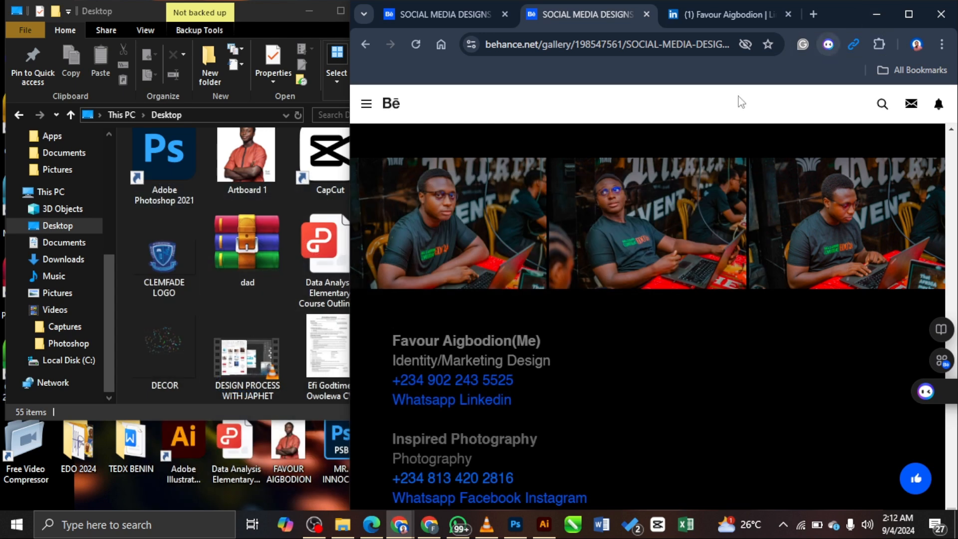
pyautogui.click(515, 523)
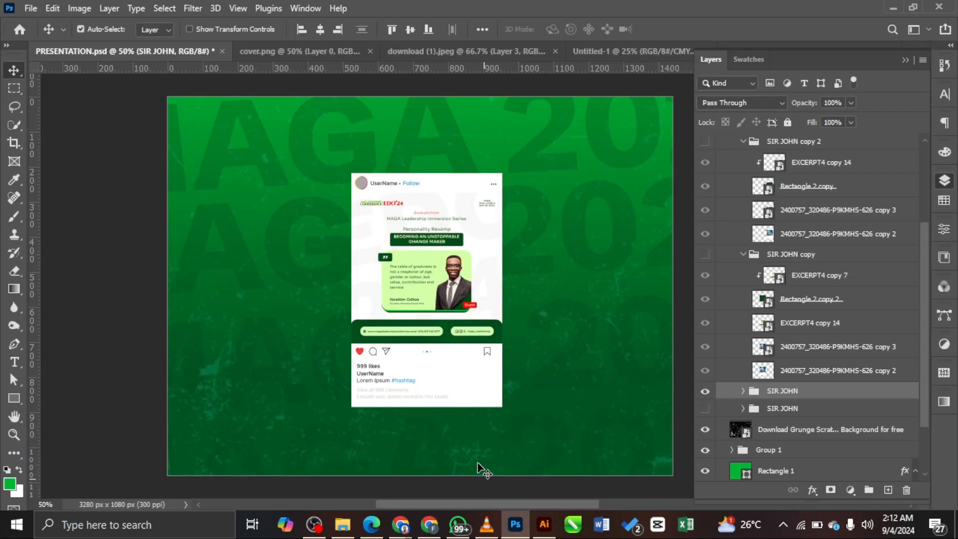
pyautogui.click(79, 8)
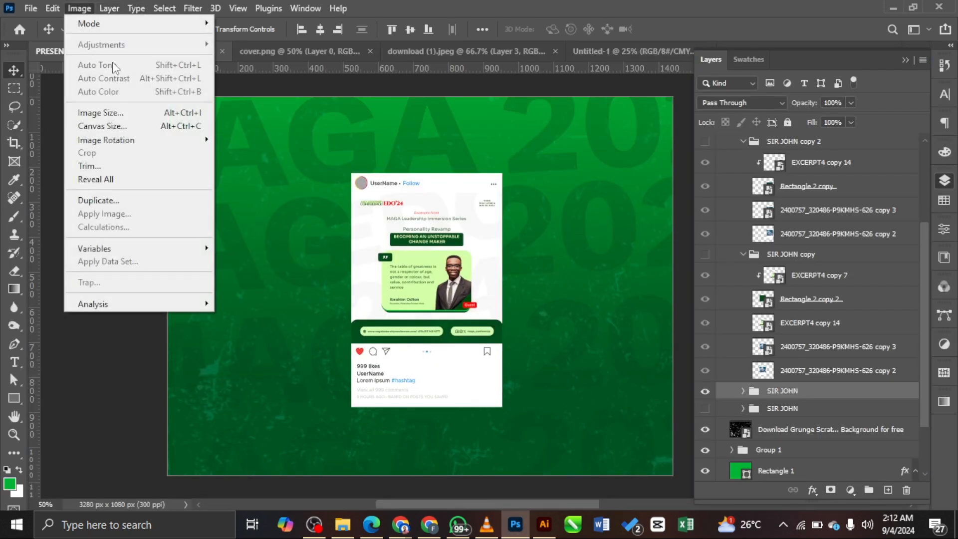
pyautogui.click(110, 119)
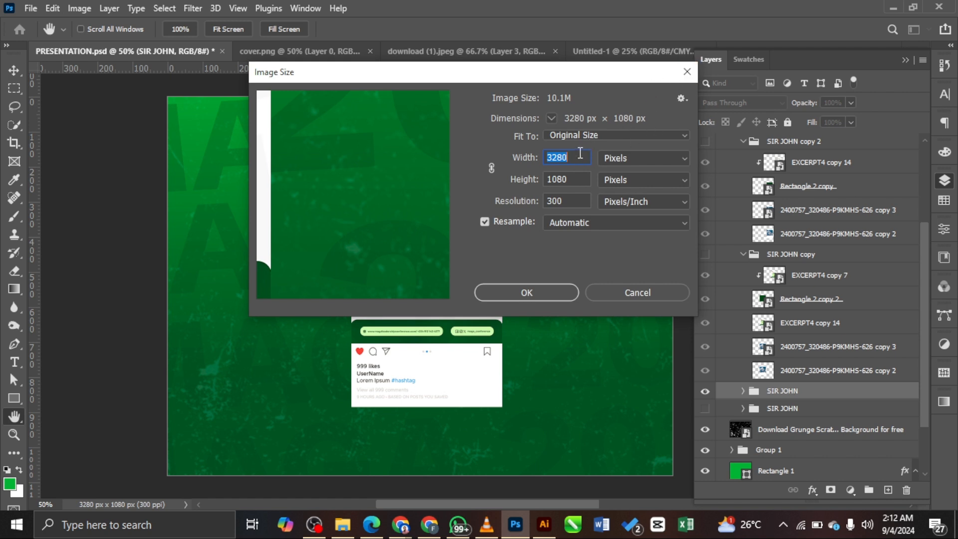
pyautogui.write('1')
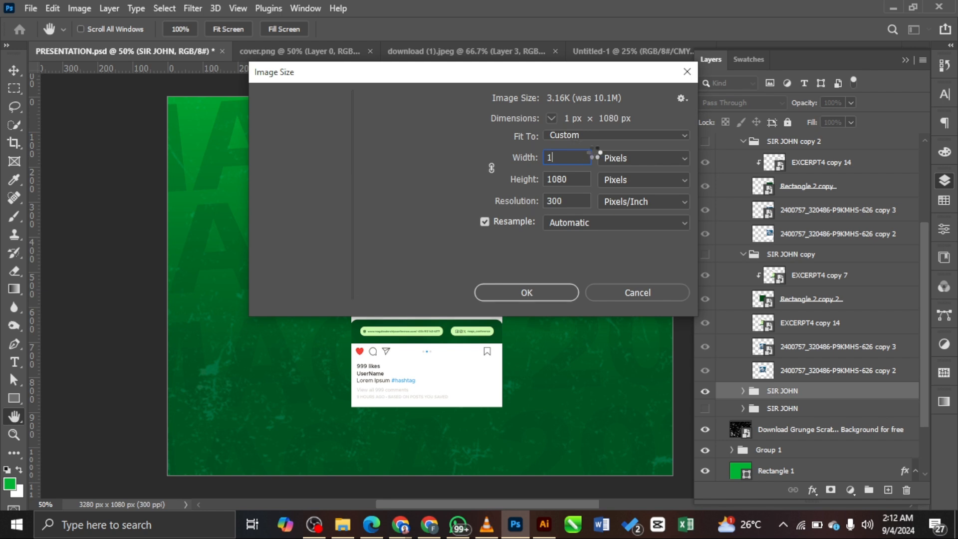
pyautogui.write('44')
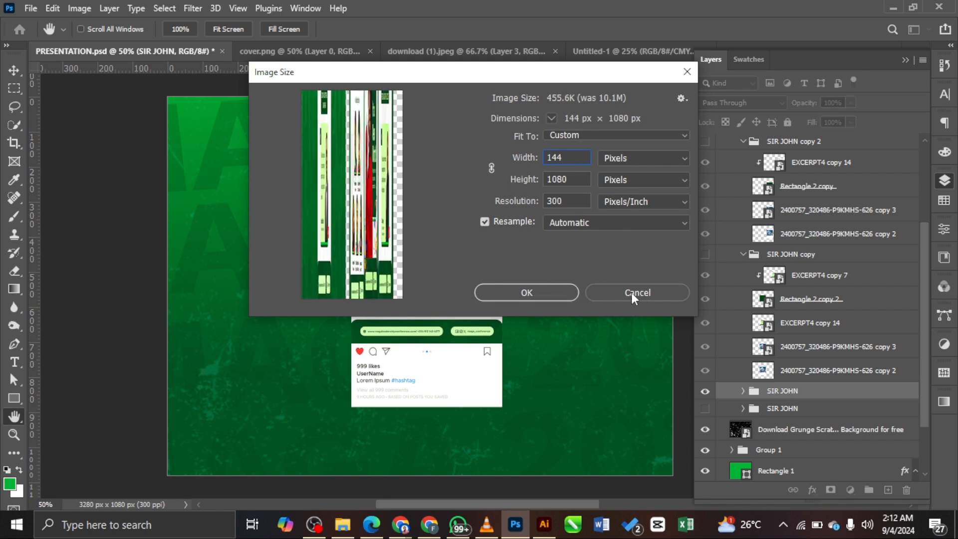
pyautogui.click(632, 294)
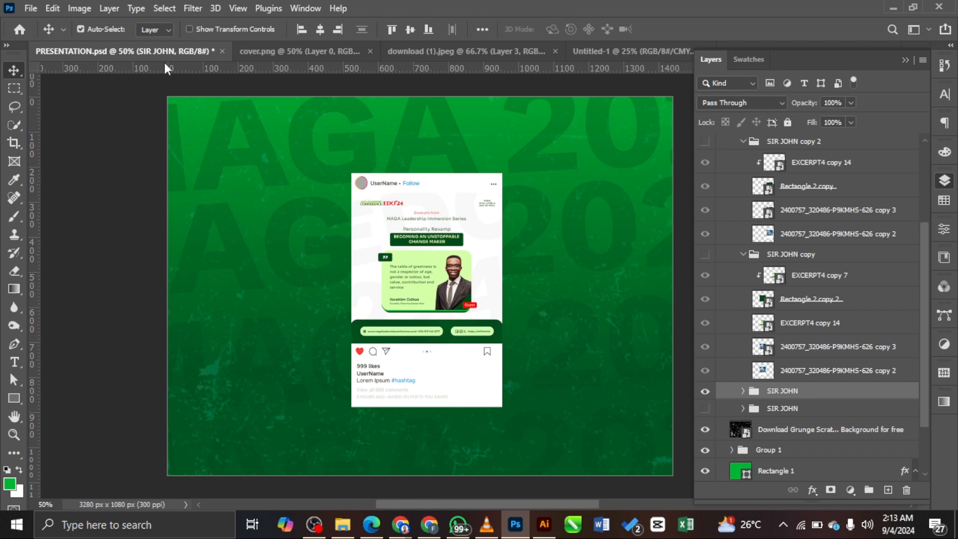
# Step: Check the Canvas Size dialog and cancel, leaving the canvas at 3280 × 1080 px
pyautogui.click(79, 8)
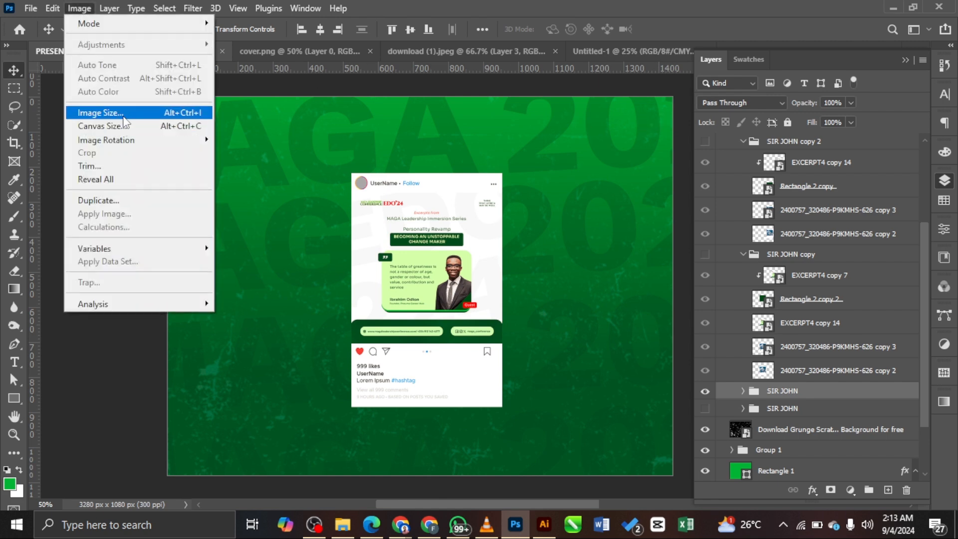
pyautogui.click(129, 127)
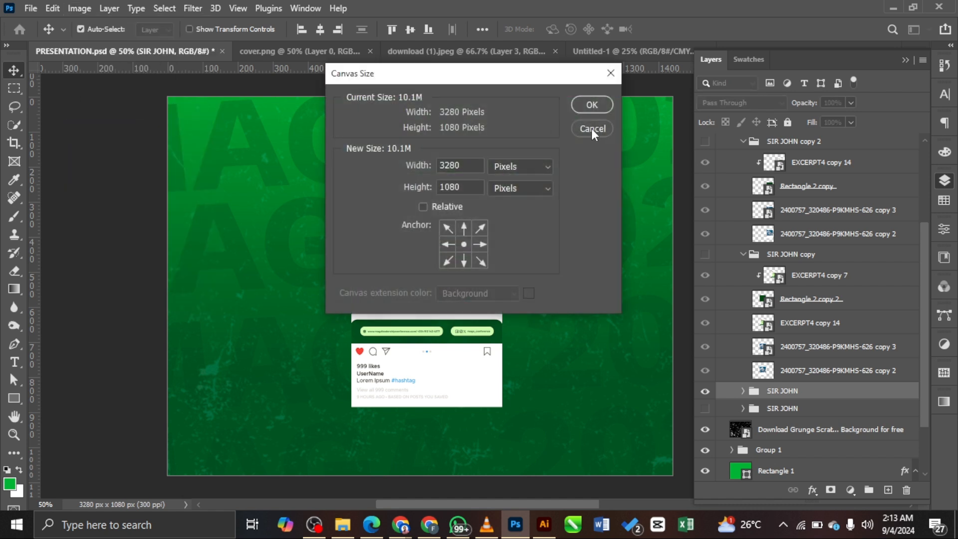
pyautogui.click(592, 129)
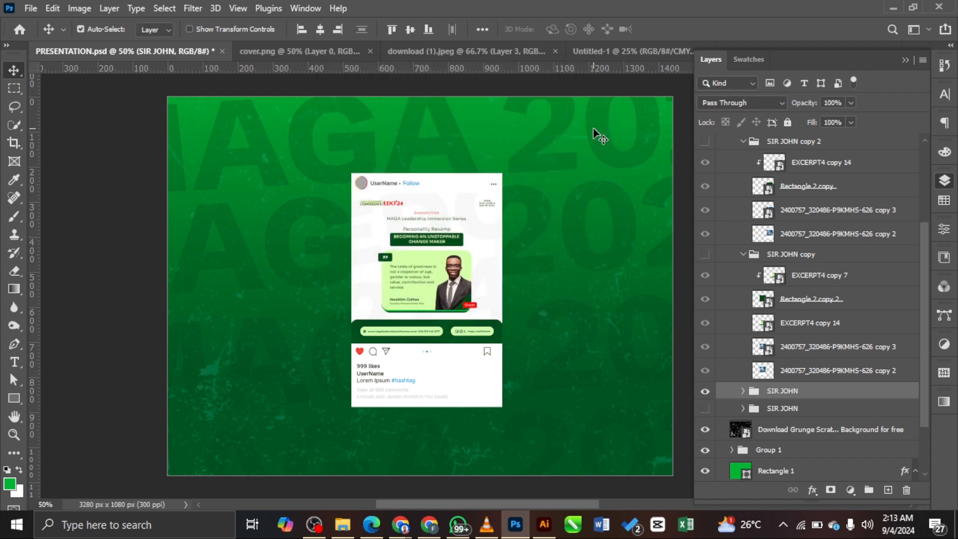
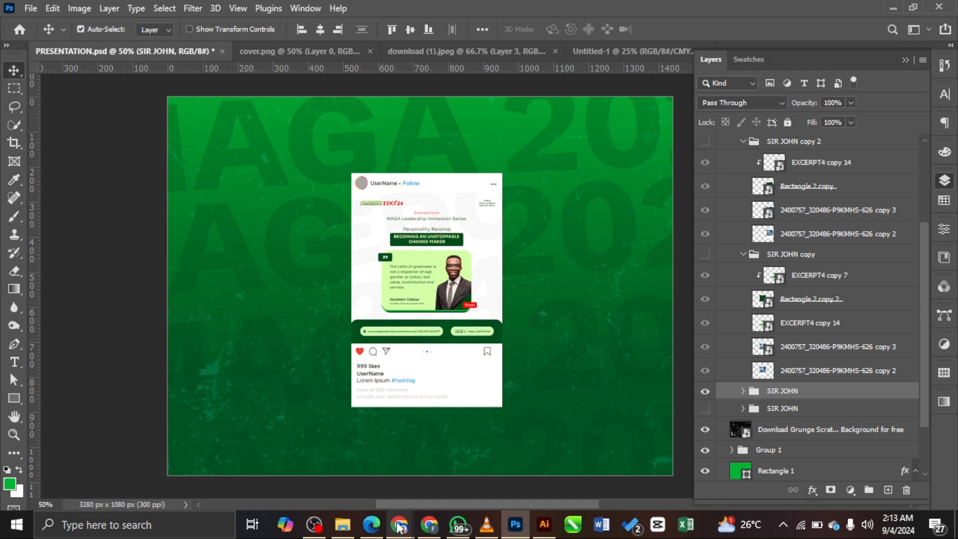
# Step: In the Behance project editor, mark an insertion point above the Thank You content
pyautogui.moveTo(400, 524)
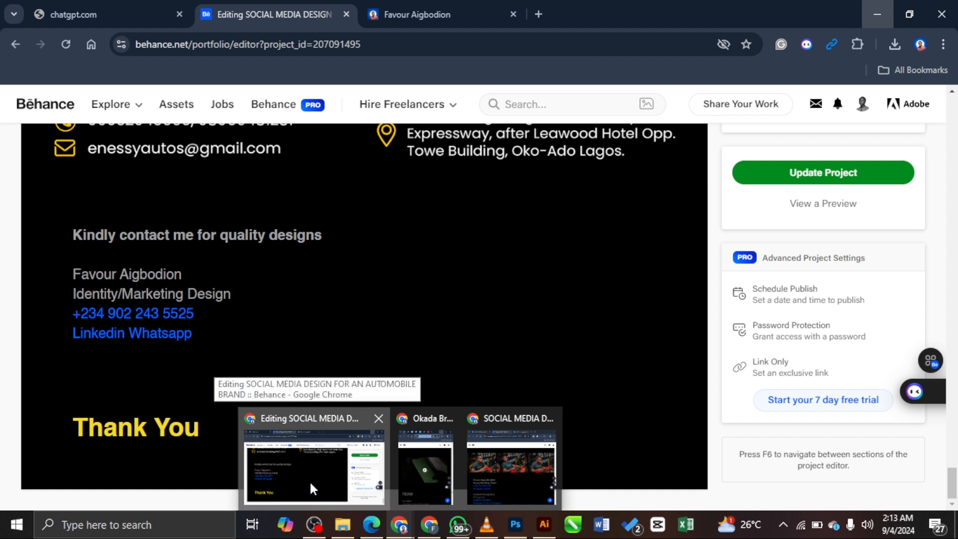
pyautogui.click(309, 480)
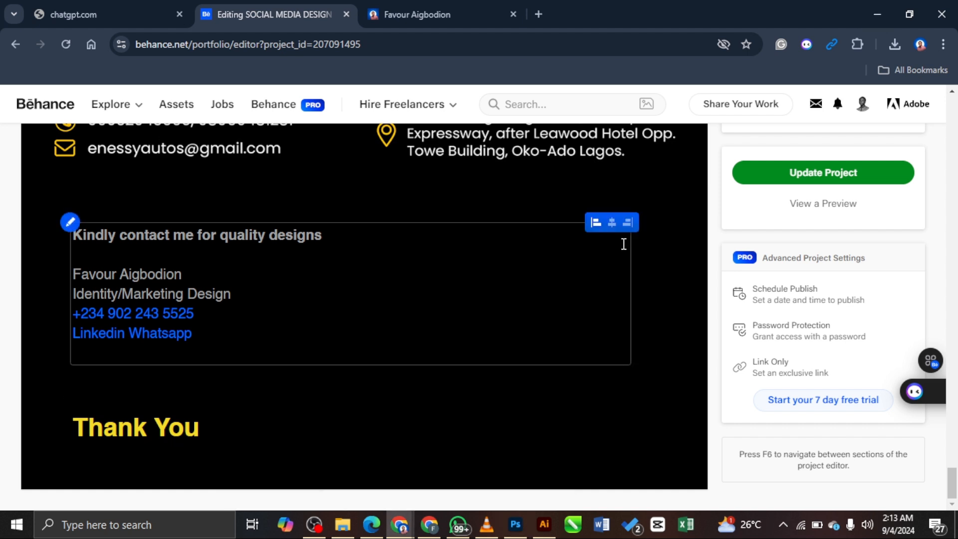
pyautogui.scroll(2, 624, 242)
pyautogui.click(343, 477)
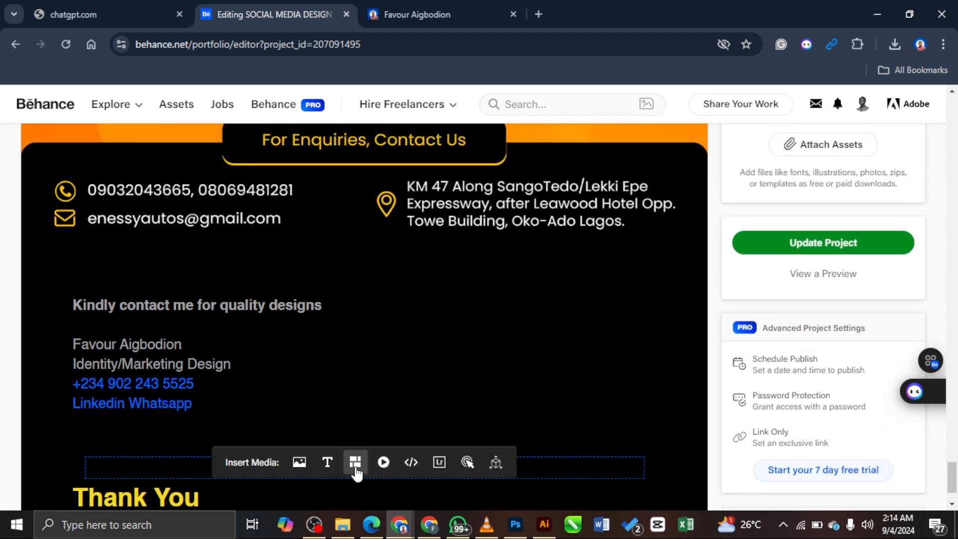
pyautogui.scroll(3, 874, 229)
pyautogui.scroll(5, 873, 229)
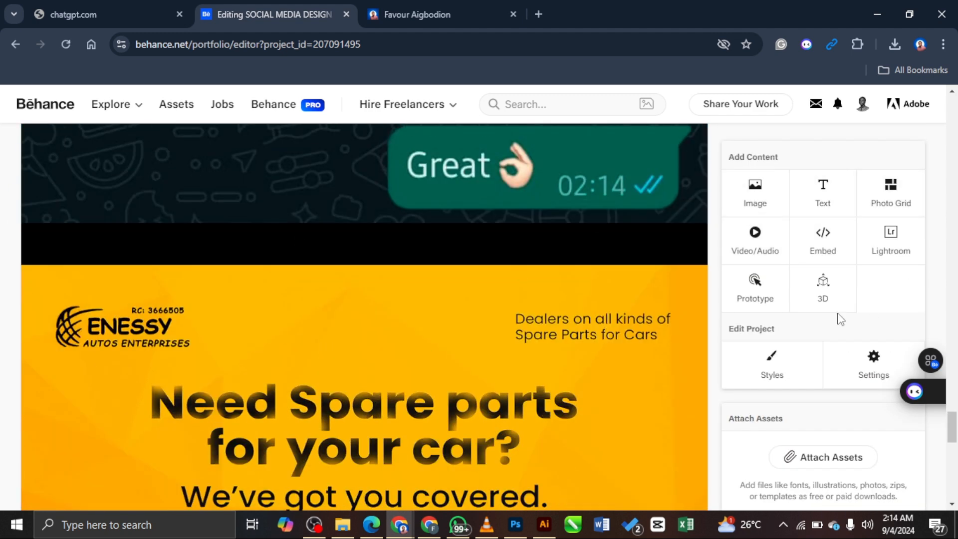
# Step: Place SPARE PARTS DESIGN2.jpg from the Desktop into the post mockup, accepting Camera Raw
pyautogui.click(516, 522)
pyautogui.click(436, 270)
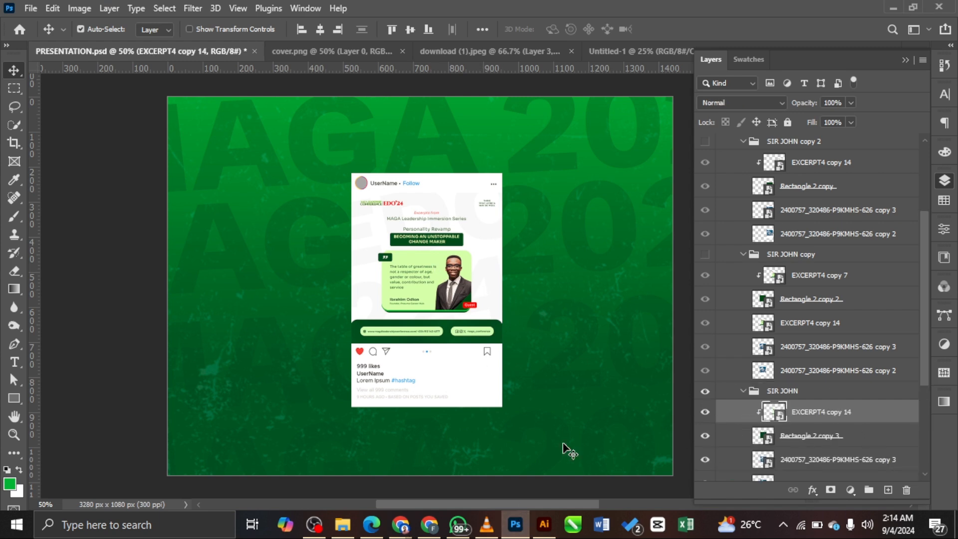
pyautogui.click(342, 524)
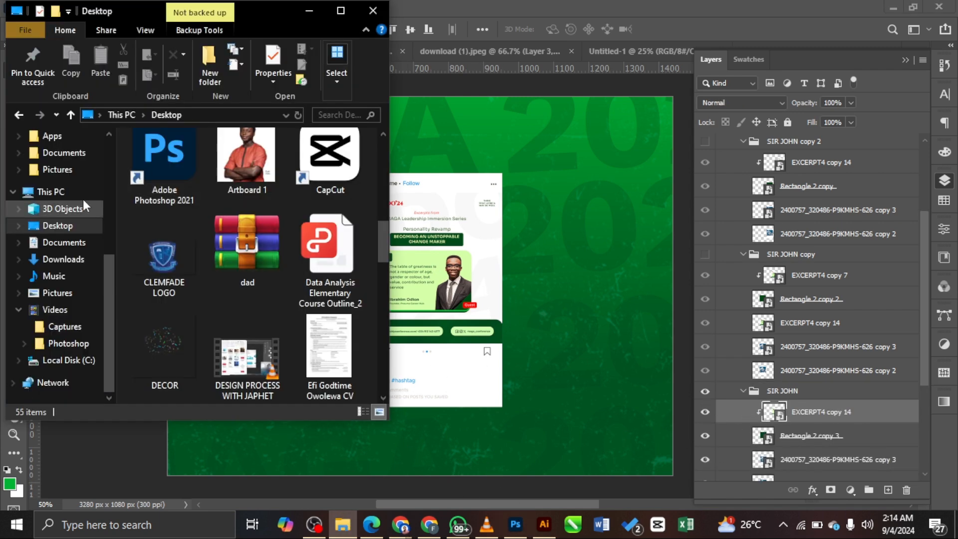
pyautogui.scroll(-15, 289, 215)
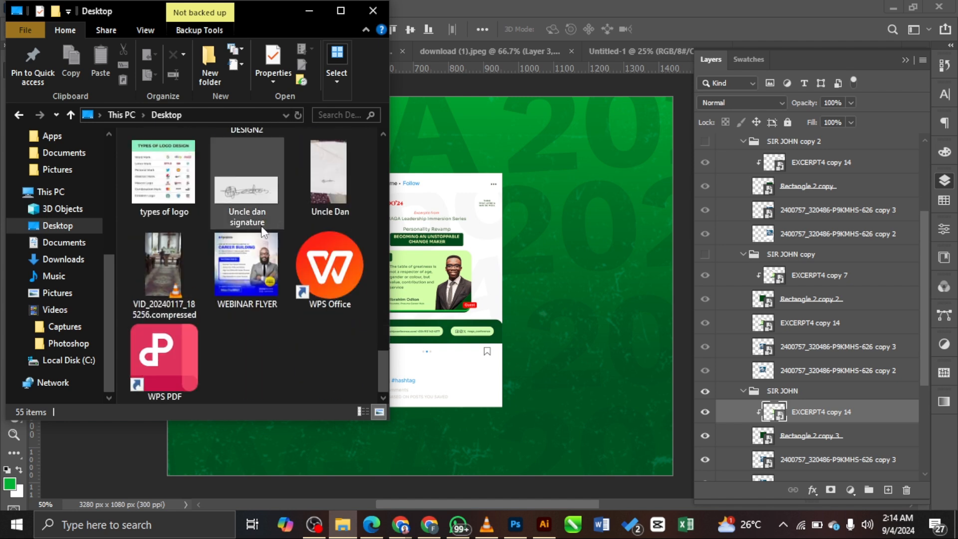
pyautogui.scroll(2, 239, 239)
pyautogui.moveTo(236, 244); pyautogui.dragTo(520, 235)
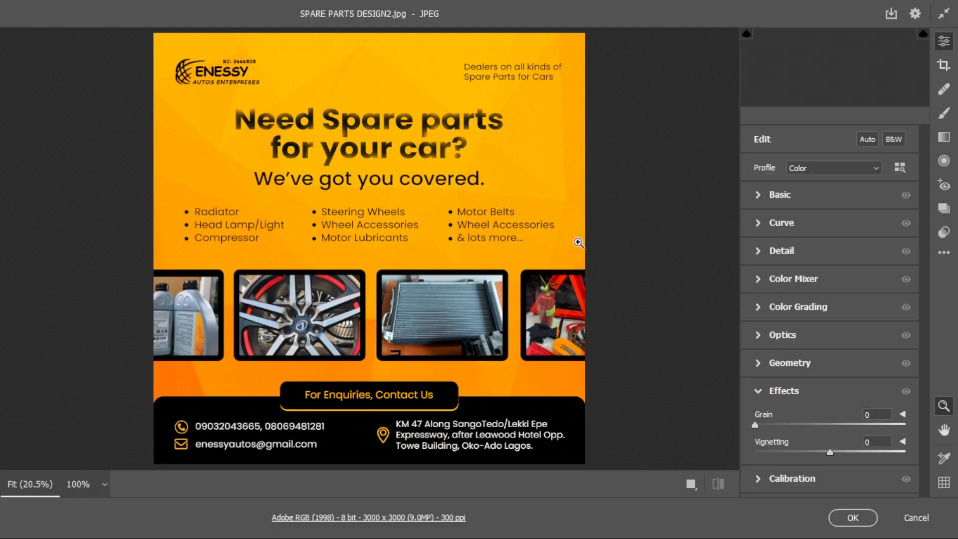
pyautogui.click(852, 518)
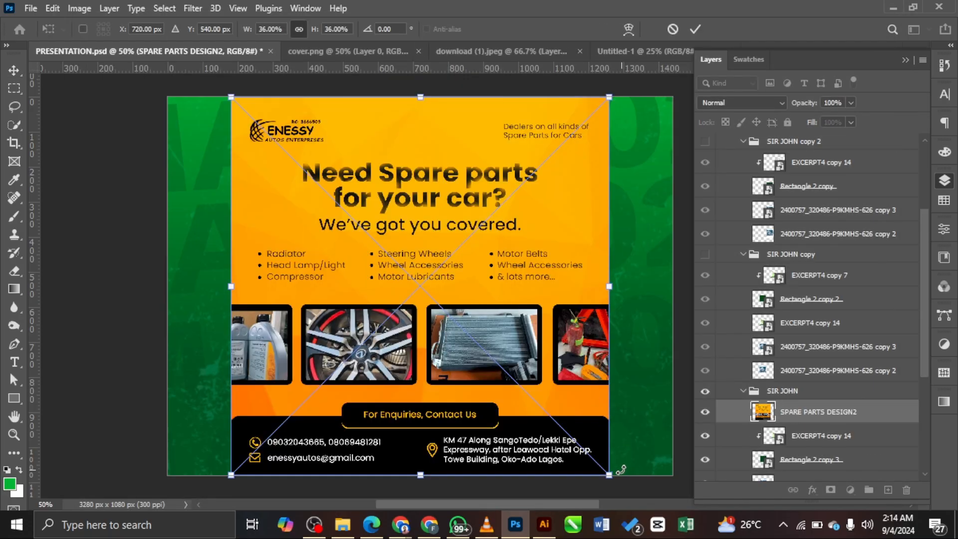
# Step: Scale the flyer to about 14.33% and clip it inside the post frame
pyautogui.moveTo(609, 476); pyautogui.dragTo(533, 318)
pyautogui.moveTo(458, 297); pyautogui.dragTo(458, 278)
pyautogui.press('Return')
pyautogui.hotkey('ctrl', 'alt', 'g')
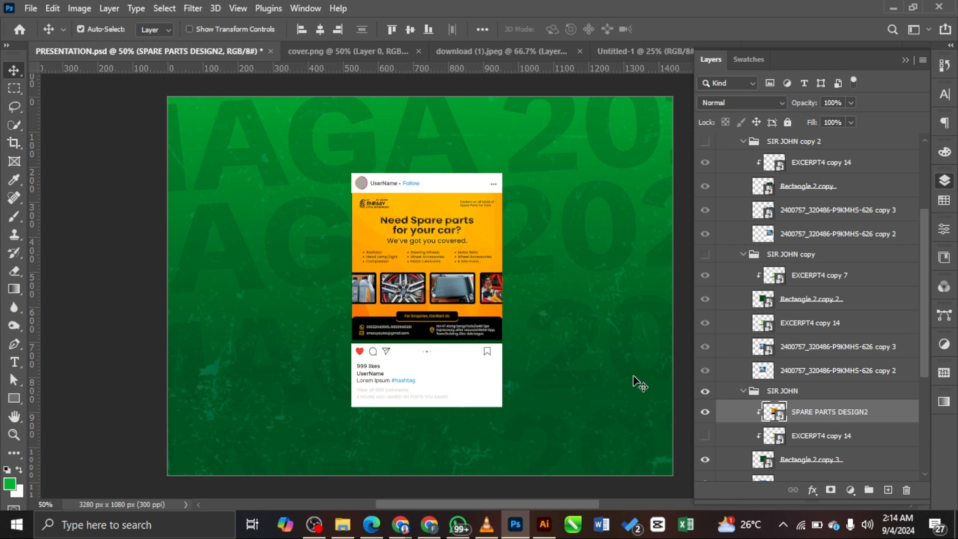
pyautogui.hotkey('ctrl', 't')
pyautogui.moveTo(503, 344); pyautogui.dragTo(504, 344)
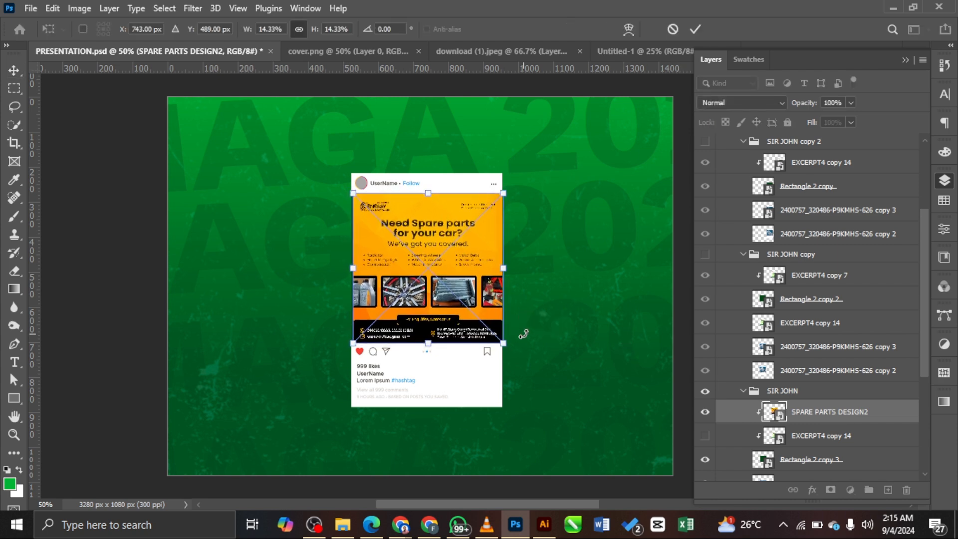
pyautogui.press('Return')
# Step: Fit both artboards in view and select the grunge texture layer
pyautogui.hotkey('ctrl', '+')
pyautogui.hotkey('ctrl', '+')
pyautogui.hotkey('ctrl', '0')
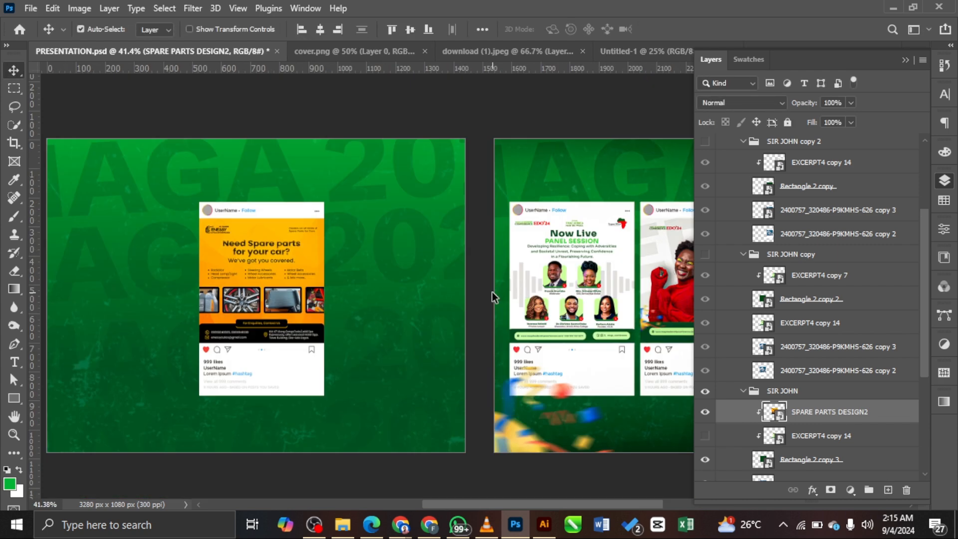
pyautogui.moveTo(566, 503); pyautogui.dragTo(511, 504)
pyautogui.click(574, 393)
# Step: Hide Group 1, fill Rectangle 1 with black 000000 and turn off its Gradient Overlay
pyautogui.scroll(-3, 706, 438)
pyautogui.click(706, 437)
pyautogui.click(706, 437)
pyautogui.scroll(-2, 707, 434)
pyautogui.click(707, 380)
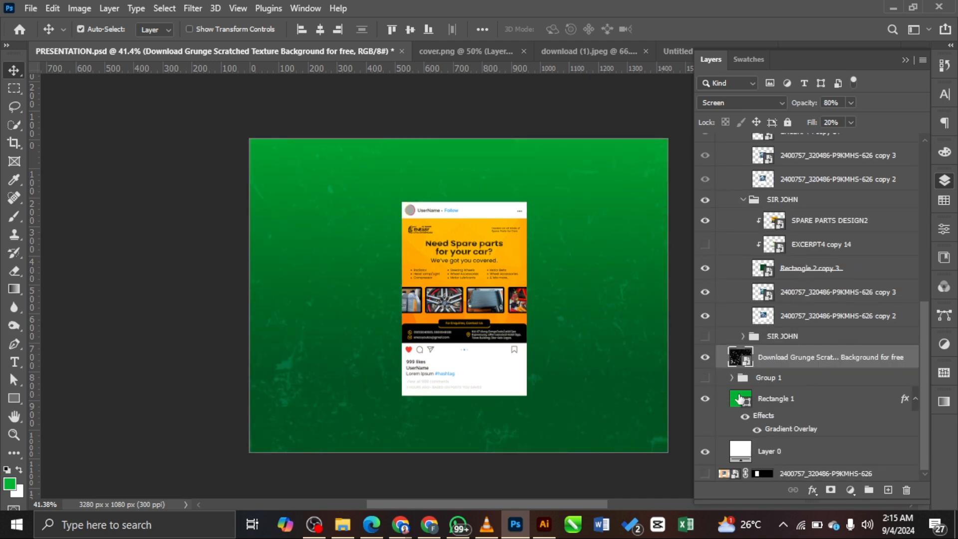
pyautogui.doubleClick(740, 398)
pyautogui.write('000000')
pyautogui.press('Return')
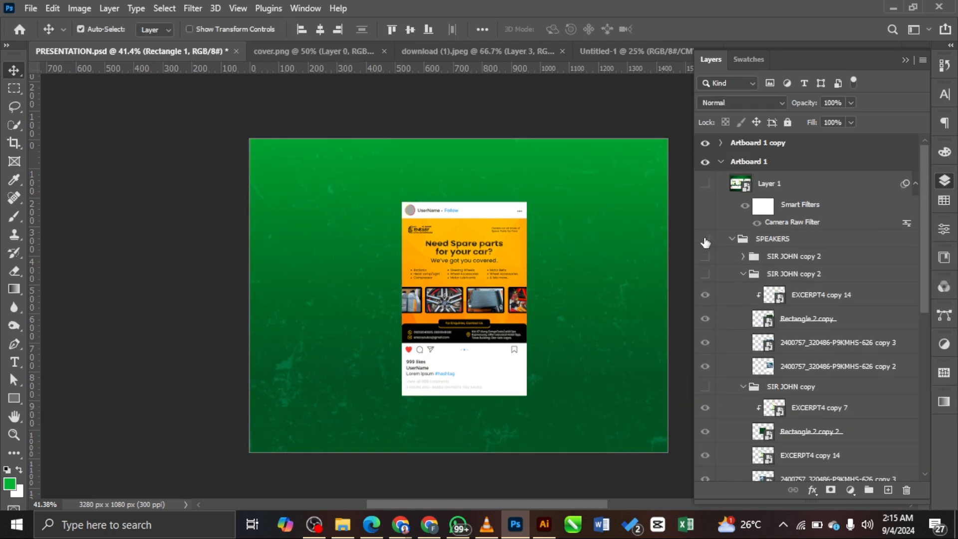
pyautogui.click(757, 429)
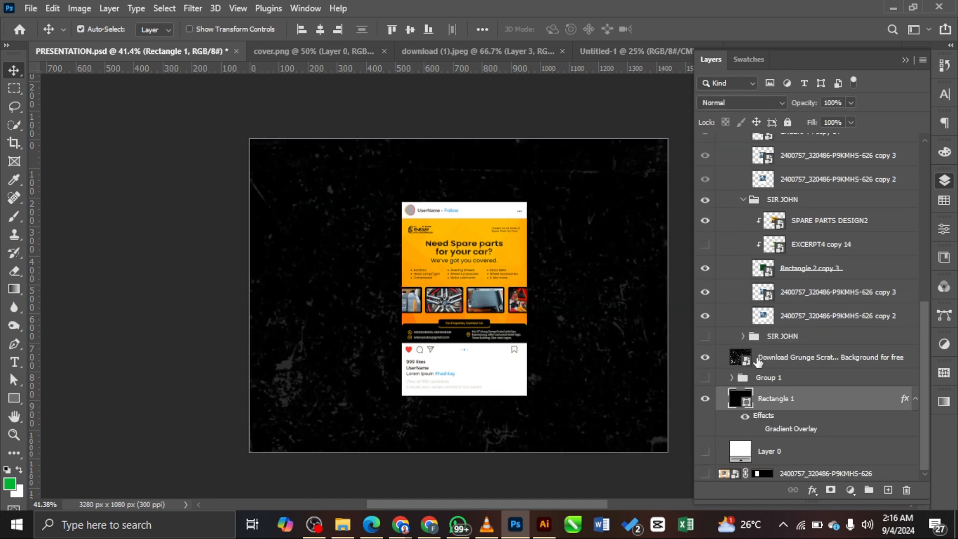
# Step: Open a new browser tab and focus its address bar
pyautogui.moveTo(530, 503); pyautogui.dragTo(524, 502)
pyautogui.click(400, 523)
pyautogui.click(539, 14)
pyautogui.click(519, 44)
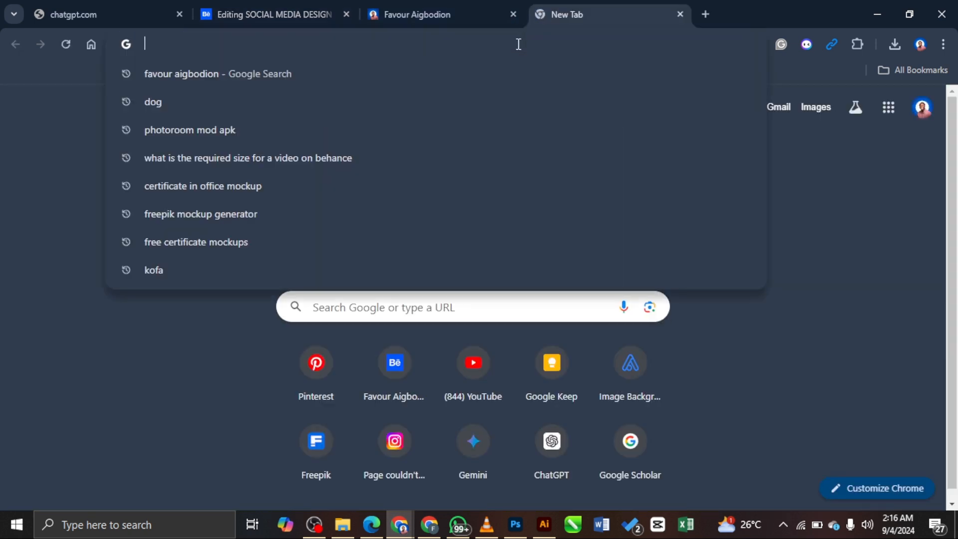
# Step: Back in Photoshop, hide the grunge texture overlay layer
pyautogui.click(877, 14)
pyautogui.click(539, 112)
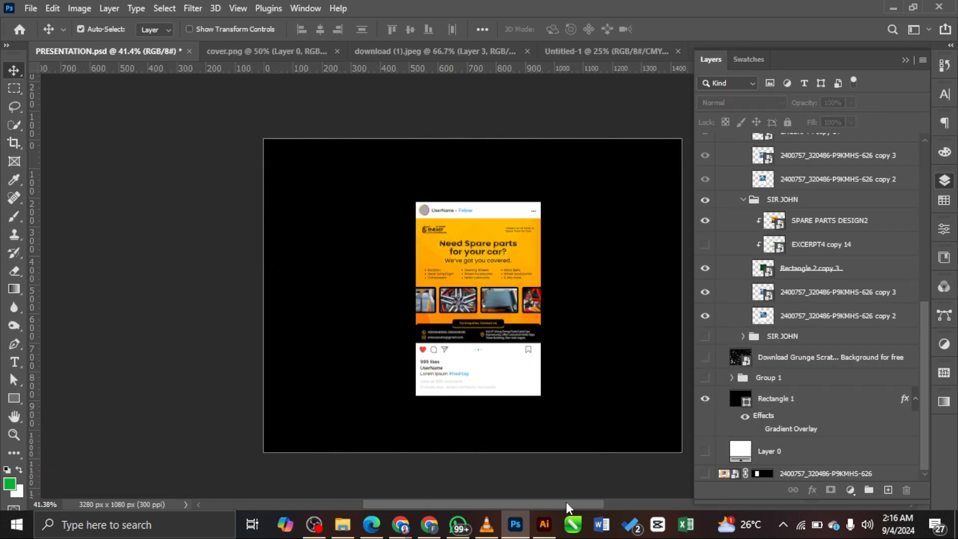
pyautogui.moveTo(567, 504); pyautogui.dragTo(572, 504)
pyautogui.scroll(5, 765, 339)
pyautogui.scroll(-5, 784, 341)
# Step: Enlarge the SIR JOHN mockup group and shift it to the centre
pyautogui.click(809, 200)
pyautogui.hotkey('ctrl', 't')
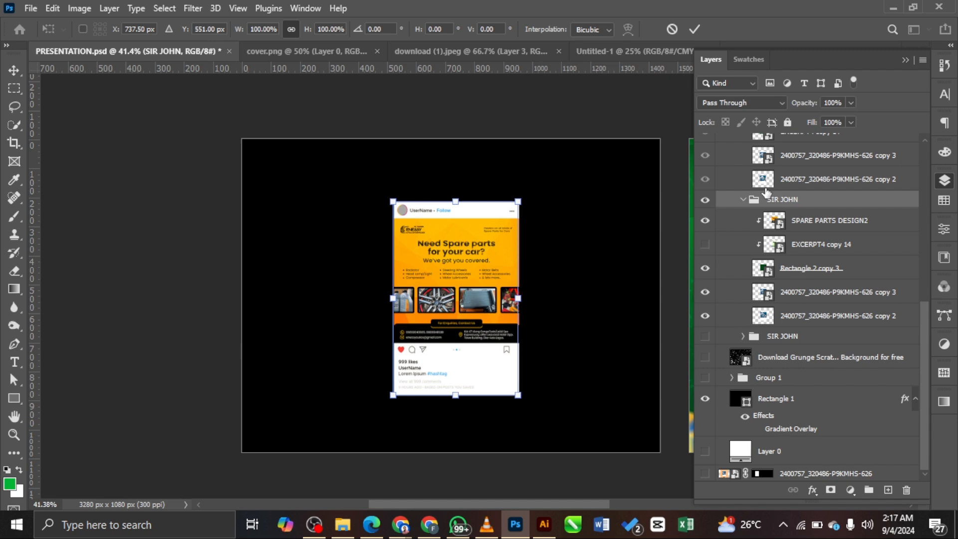
pyautogui.moveTo(519, 395); pyautogui.dragTo(563, 452)
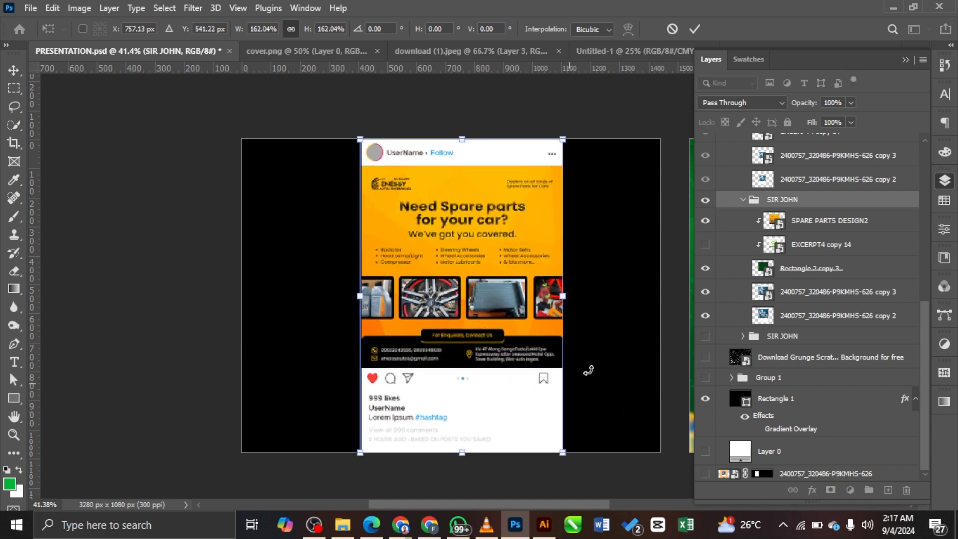
pyautogui.press('Return')
pyautogui.moveTo(487, 187); pyautogui.dragTo(475, 187)
pyautogui.click(572, 109)
# Step: Duplicate the mockup group and move copies to the right and left artboard edges
pyautogui.click(825, 204)
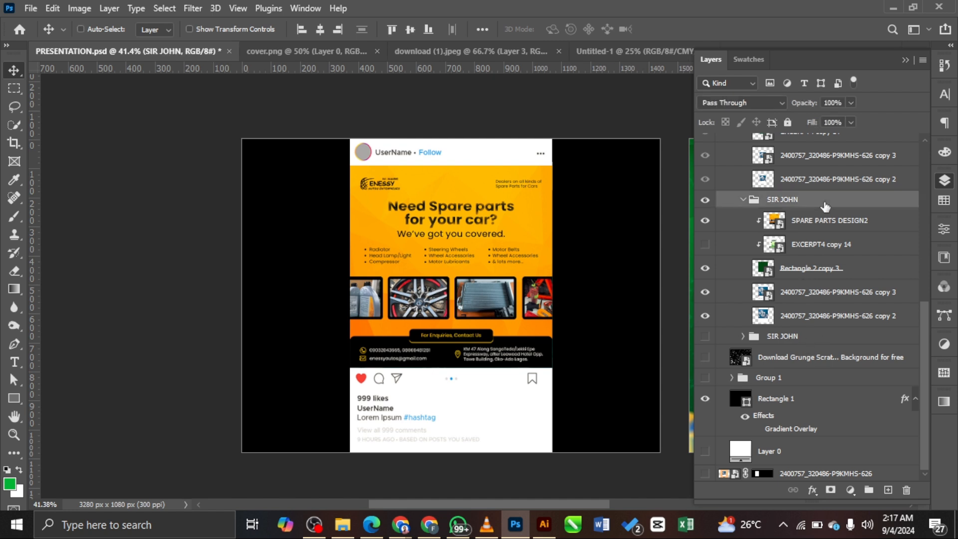
pyautogui.hotkey('ctrl', 'j')
pyautogui.hotkey('ctrl', 't')
pyautogui.press('Escape')
pyautogui.click(822, 339)
pyautogui.hotkey('ctrl', 't')
pyautogui.moveTo(530, 272); pyautogui.dragTo(741, 325)
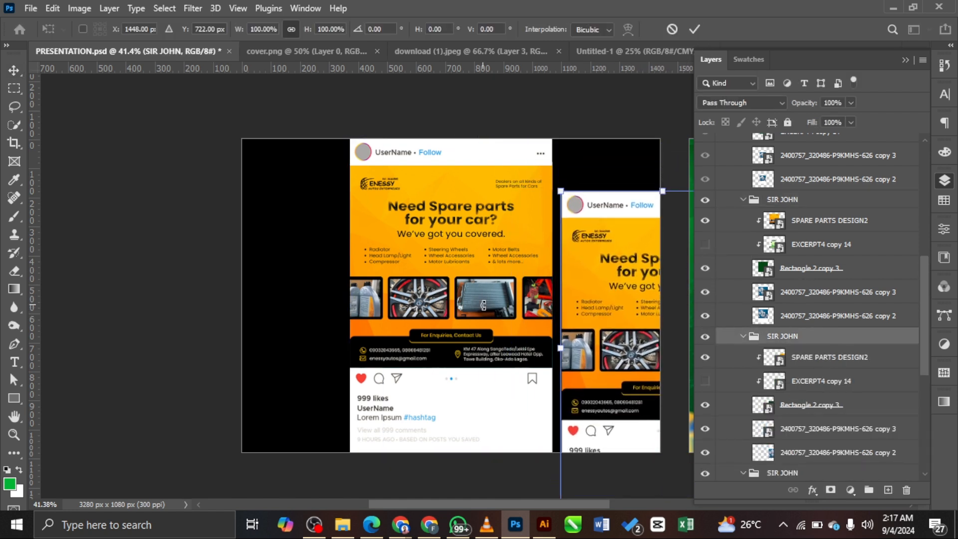
pyautogui.moveTo(613, 328); pyautogui.dragTo(211, 370)
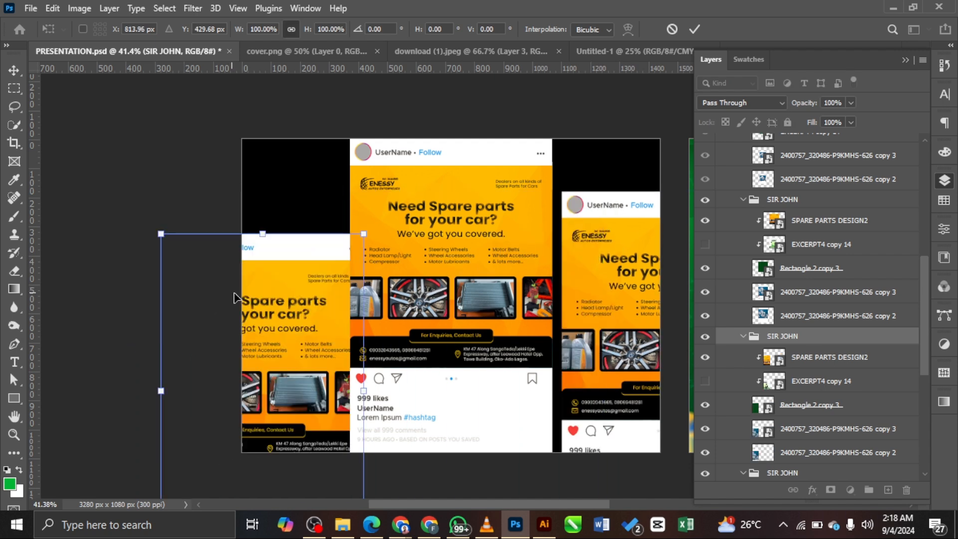
pyautogui.moveTo(235, 311); pyautogui.dragTo(215, 269)
pyautogui.hotkey('shift', 'Left')
pyautogui.hotkey('shift', 'Left')
pyautogui.hotkey('shift', 'Left')
pyautogui.press('Return')
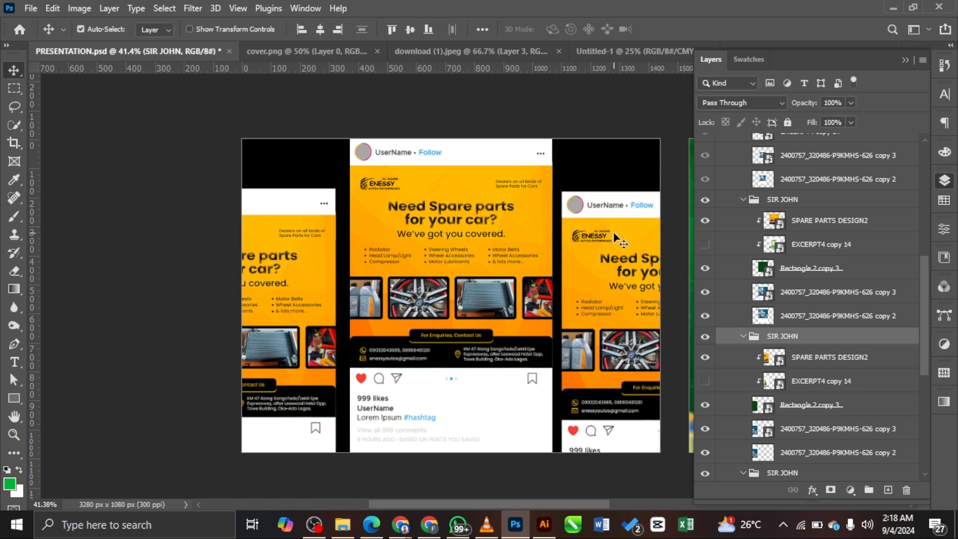
# Step: Nudge the side mockups and the centre mockup down, then deselect all layers
pyautogui.keyDown('shift'); pyautogui.click(823, 204); pyautogui.keyUp('shift')
pyautogui.scroll(-5, 817, 204)
pyautogui.keyDown('shift'); pyautogui.click(814, 202); pyautogui.keyUp('shift')
pyautogui.hotkey('shift', 'Down')
pyautogui.hotkey('shift', 'Down')
pyautogui.hotkey('shift', 'Down')
pyautogui.click(628, 156)
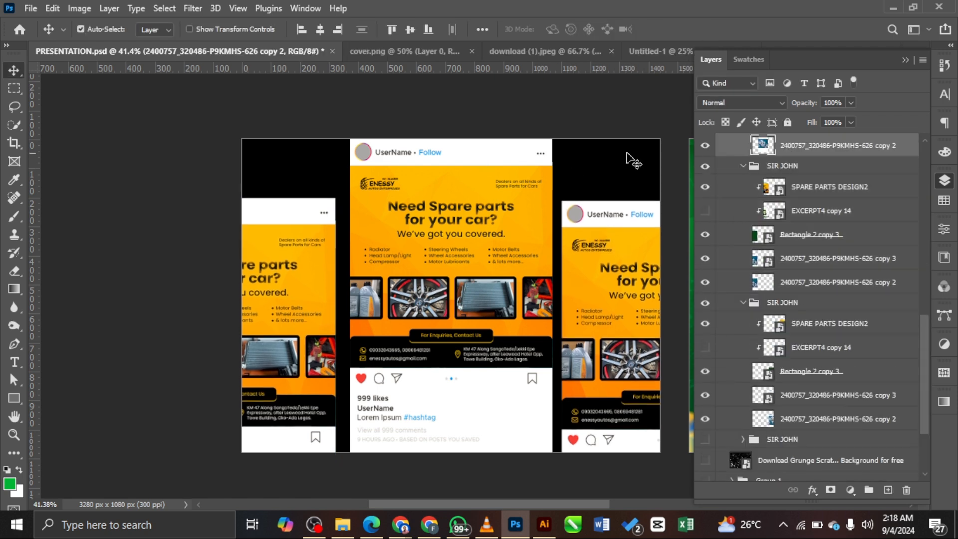
pyautogui.scroll(1, 815, 181)
pyautogui.click(814, 181)
pyautogui.hotkey('shift', 'Down')
pyautogui.hotkey('shift', 'Down')
pyautogui.hotkey('shift', 'Down')
pyautogui.hotkey('shift', 'Down')
pyautogui.hotkey('shift', 'Down')
pyautogui.hotkey('shift', 'Down')
pyautogui.hotkey('shift', 'Down')
pyautogui.click(490, 112)
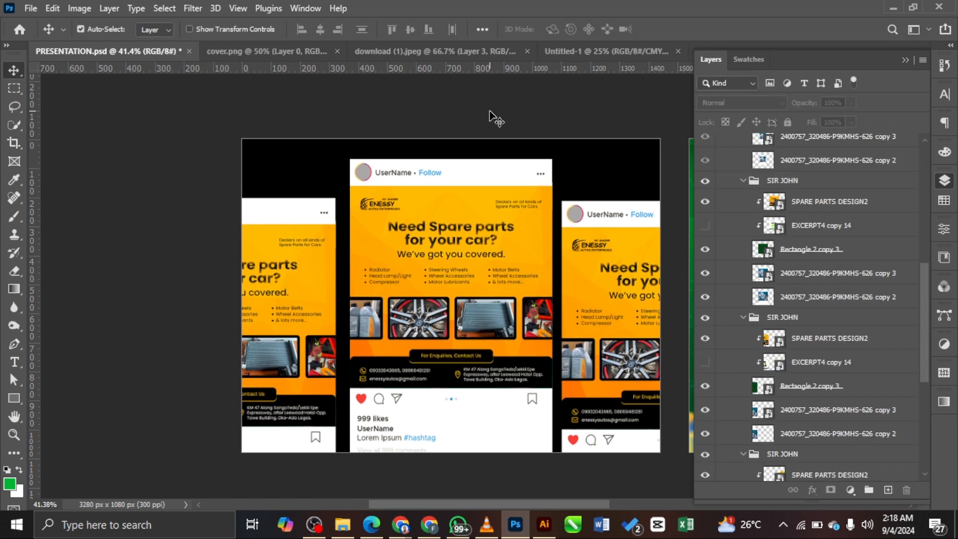
# Step: Select Layer 3 and bring up its layer options menu
pyautogui.scroll(5, 823, 242)
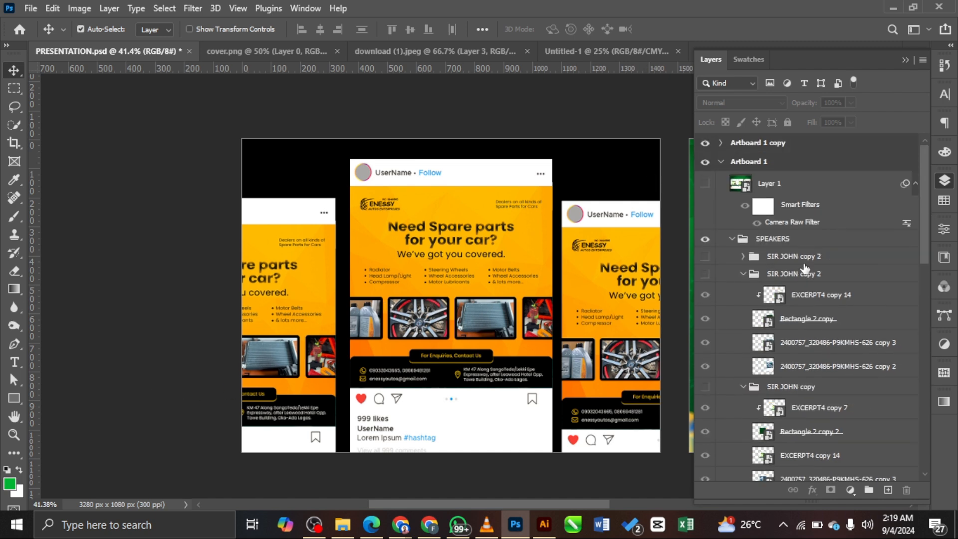
pyautogui.click(826, 243)
pyautogui.rightClick(828, 247)
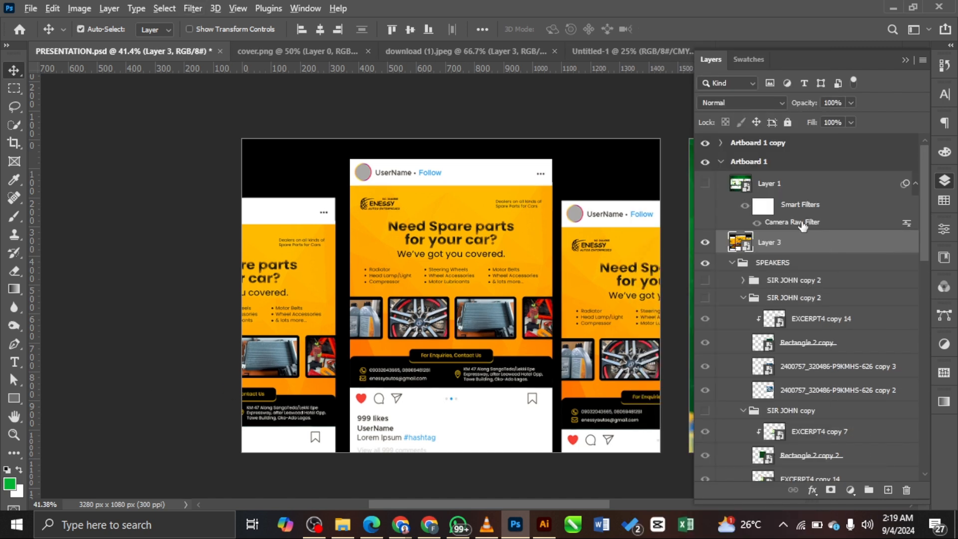
# Step: Discard Layer 3's Camera Raw adjustments and delete the filtered Layer 3
pyautogui.moveTo(802, 226); pyautogui.dragTo(792, 244)
pyautogui.doubleClick(807, 280)
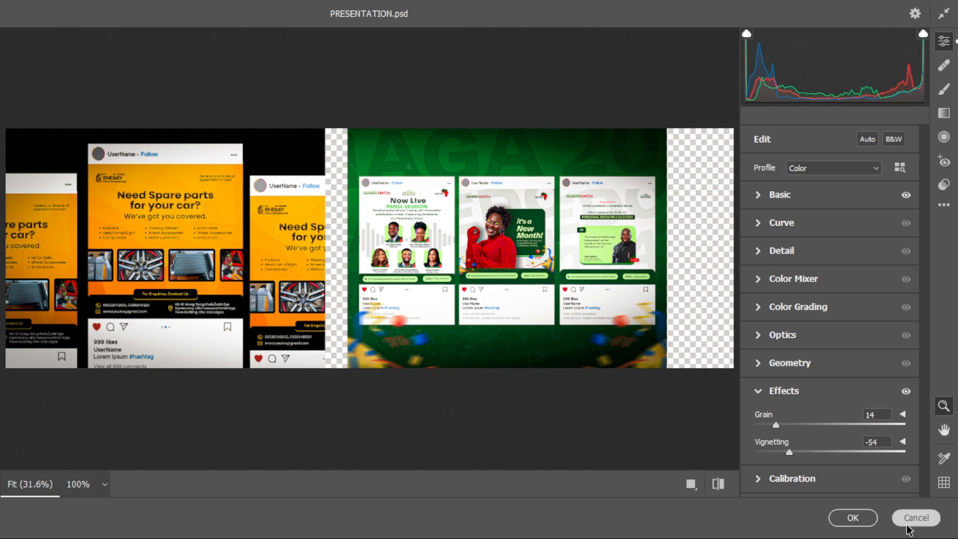
pyautogui.click(908, 523)
pyautogui.click(803, 145)
pyautogui.click(825, 226)
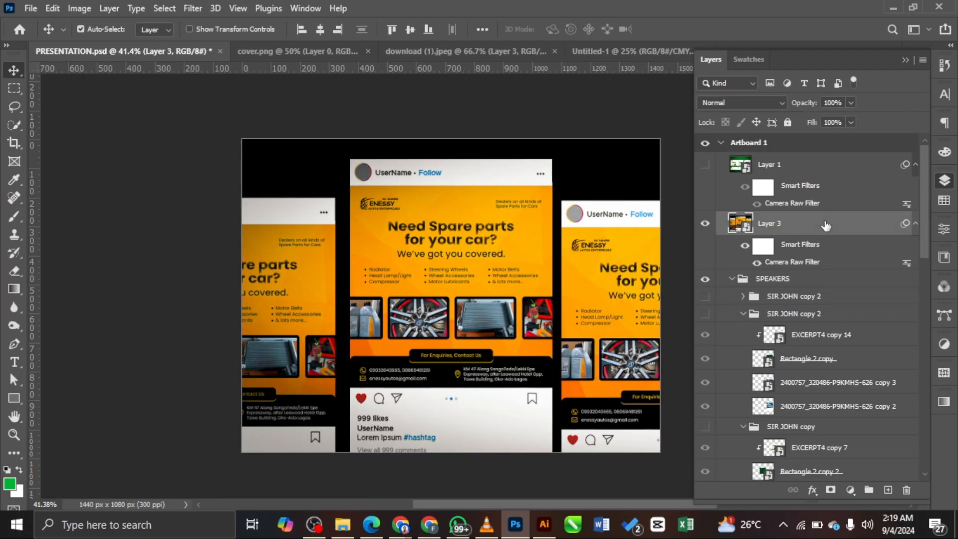
pyautogui.press('Delete')
# Step: On a new layer, paint soft yellow-orange light sampled from the poster across the artboard's bottom
pyautogui.click(887, 490)
pyautogui.click(10, 484)
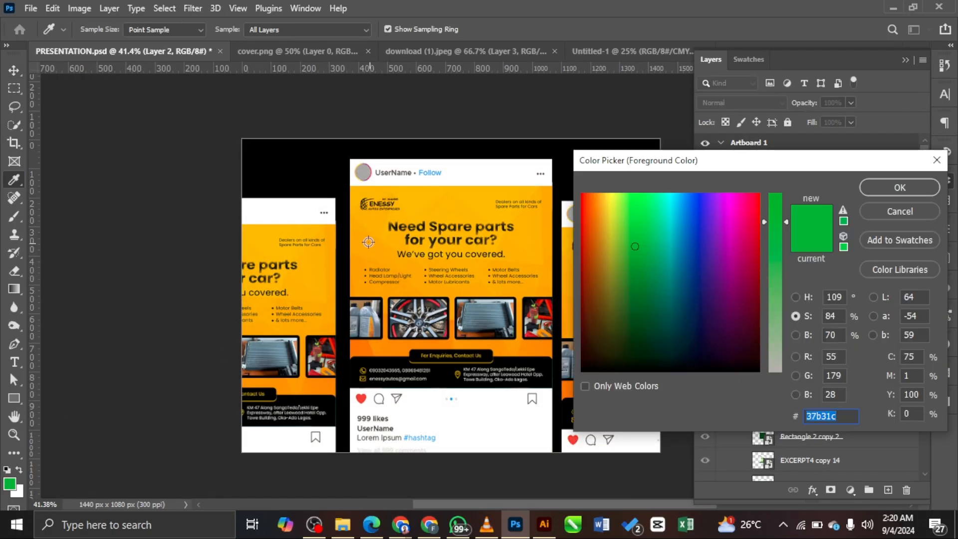
pyautogui.click(367, 242)
pyautogui.click(899, 187)
pyautogui.press('b')
pyautogui.hotkey('ctrl', '-')
pyautogui.moveTo(320, 438)
pyautogui.mouseDown()
pyautogui.moveTo(620, 438)
pyautogui.moveTo(318, 464)
pyautogui.moveTo(598, 441)
pyautogui.moveTo(442, 447)
pyautogui.mouseUp()
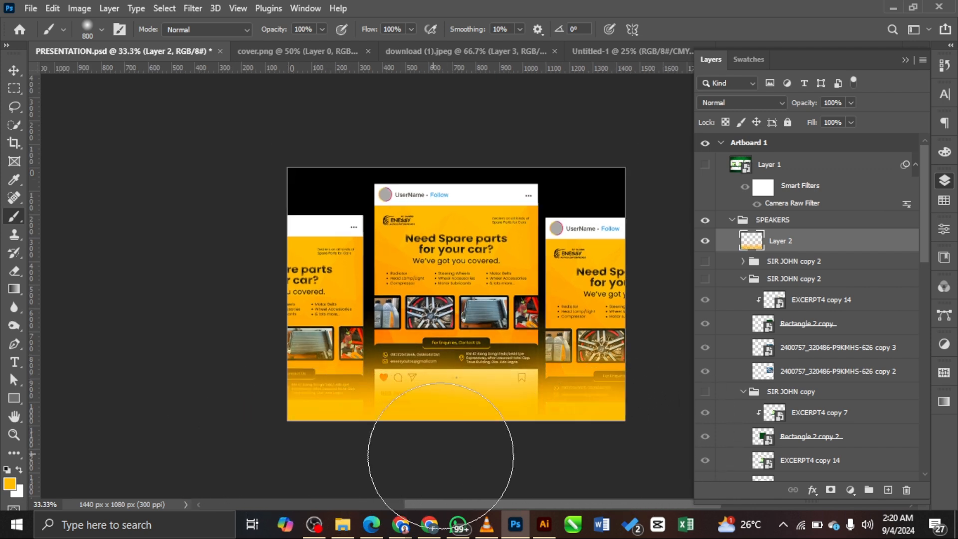
# Step: Pick a deeper orange, move the glow toward the bottom edge and set it to 80% opacity
pyautogui.click(10, 484)
pyautogui.click(395, 247)
pyautogui.press('Return')
pyautogui.press('v')
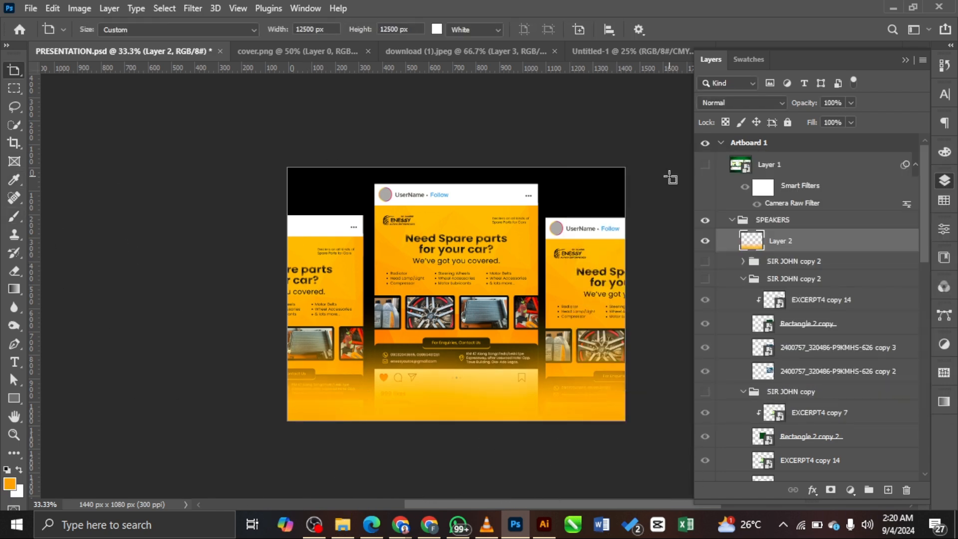
pyautogui.scroll(-1, 833, 310)
pyautogui.hotkey('ctrl', 't')
pyautogui.moveTo(520, 329); pyautogui.dragTo(523, 360)
pyautogui.click(699, 36)
pyautogui.moveTo(808, 106); pyautogui.dragTo(818, 102)
pyautogui.write('80')
pyautogui.press('Return')
# Step: Add a new layer just above Rectangle 1 and paint a soft orange glow near the centre
pyautogui.scroll(-10, 818, 299)
pyautogui.click(846, 329)
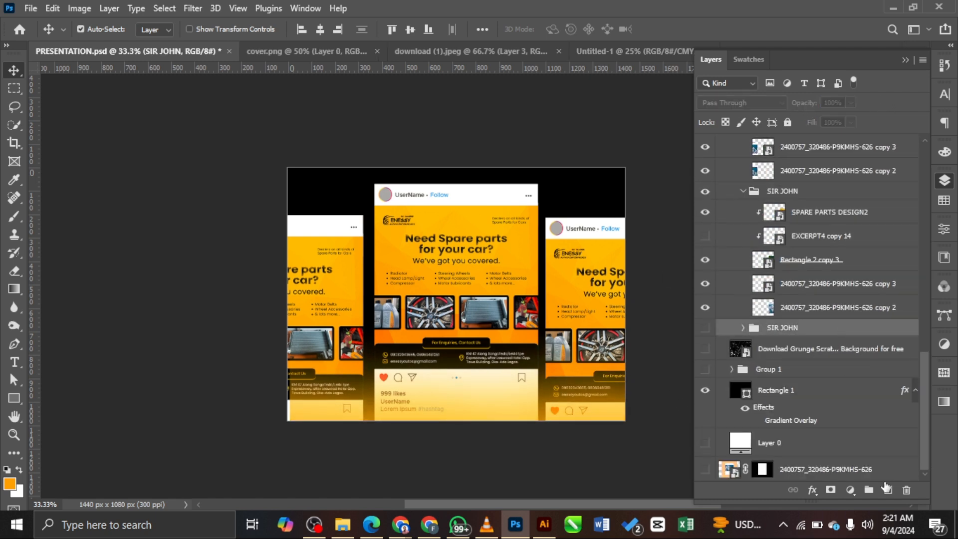
pyautogui.click(887, 489)
pyautogui.moveTo(809, 333); pyautogui.dragTo(809, 397)
pyautogui.press('b')
pyautogui.click(551, 234)
pyautogui.hotkey('ctrl', 'z')
pyautogui.click(369, 254)
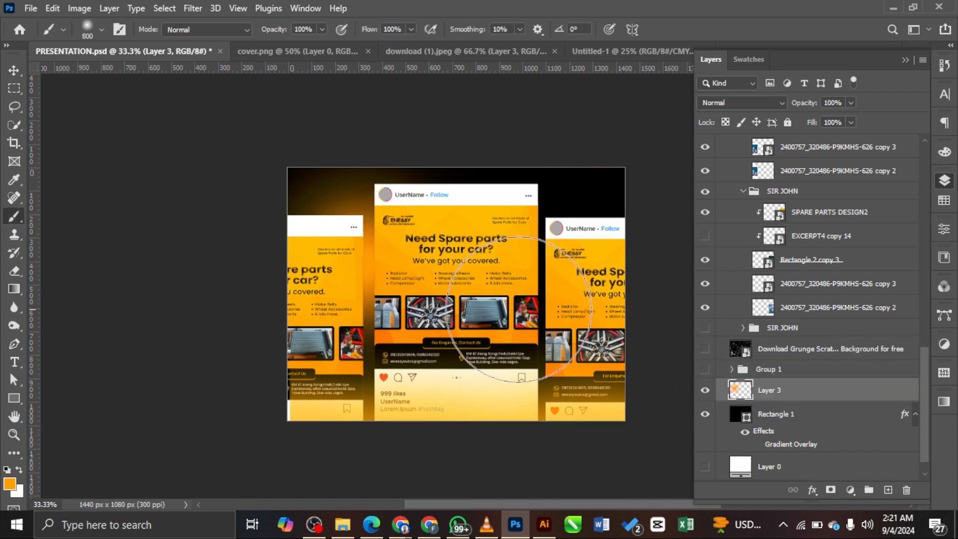
pyautogui.hotkey('ctrl', 'z')
pyautogui.click(446, 305)
# Step: Sample a yellow from the poster and paint a soft orange glow at the right
pyautogui.click(10, 483)
pyautogui.click(375, 278)
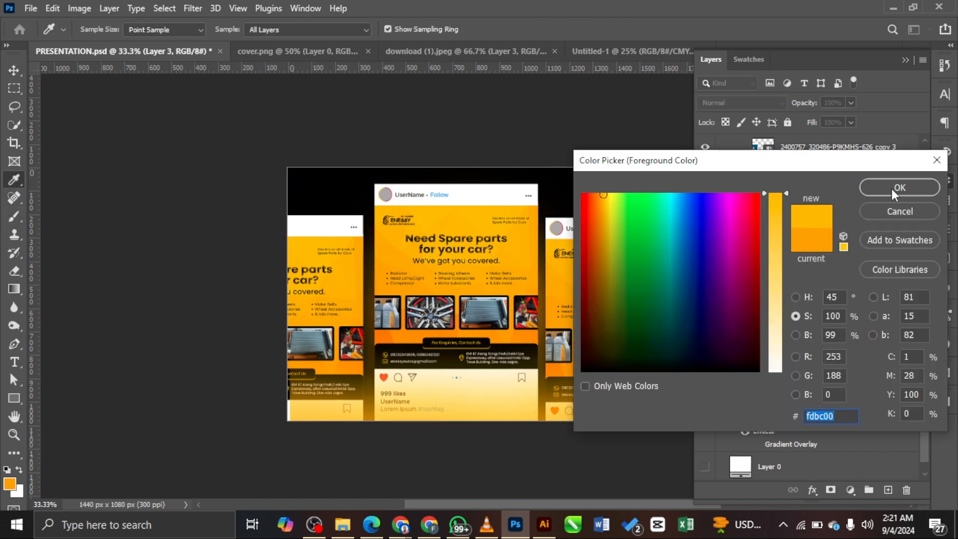
pyautogui.click(891, 191)
pyautogui.click(594, 269)
pyautogui.hotkey('ctrl', 'z')
pyautogui.click(310, 247)
pyautogui.click(628, 271)
pyautogui.scroll(10, 802, 310)
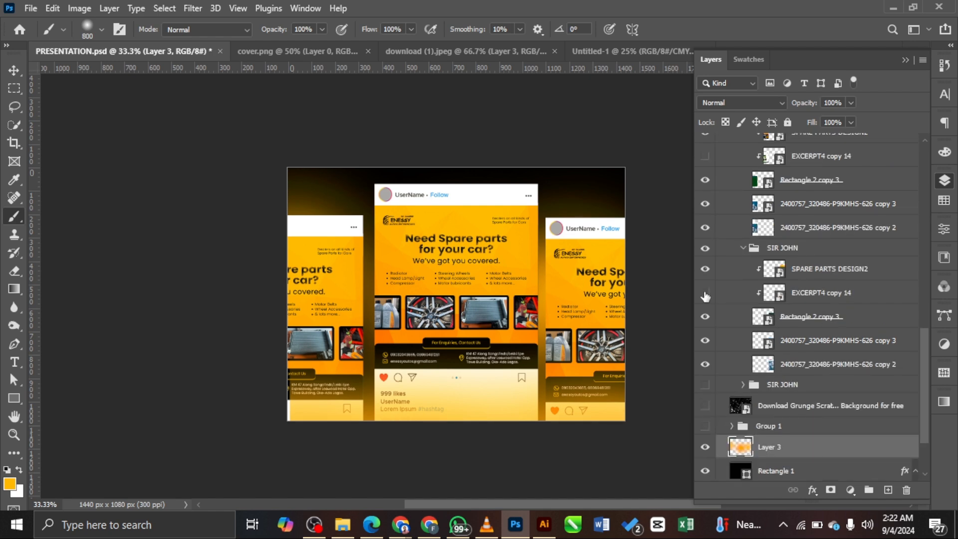
pyautogui.press('v')
# Step: Hide the bottom-edge glow layer
pyautogui.scroll(6, 837, 243)
pyautogui.click(705, 180)
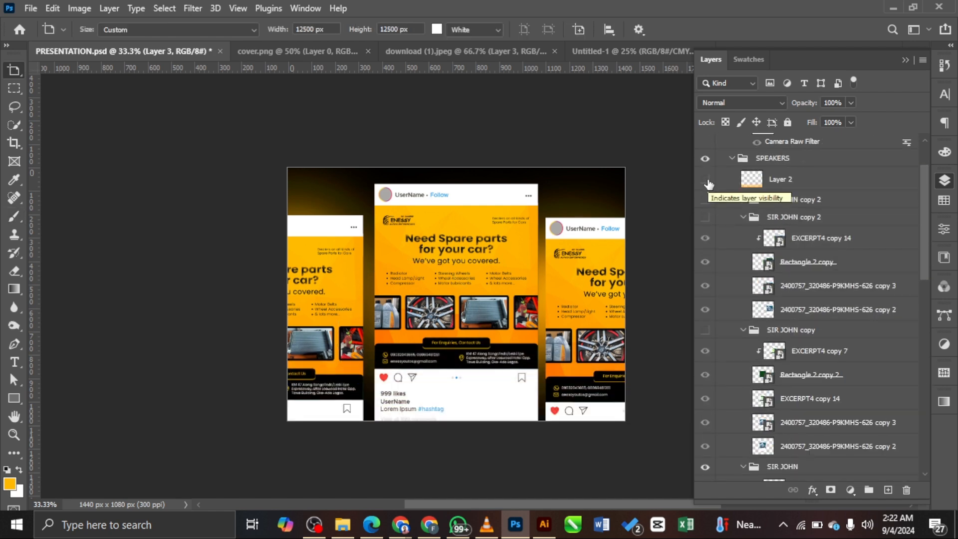
pyautogui.press('v')
pyautogui.moveTo(679, 229); pyautogui.dragTo(280, 113)
# Step: Set the orange glow layer to Linear Dodge (Add) and enlarge it
pyautogui.hotkey('ctrl', '+')
pyautogui.hotkey('ctrl', '+')
pyautogui.hotkey('ctrl', '-')
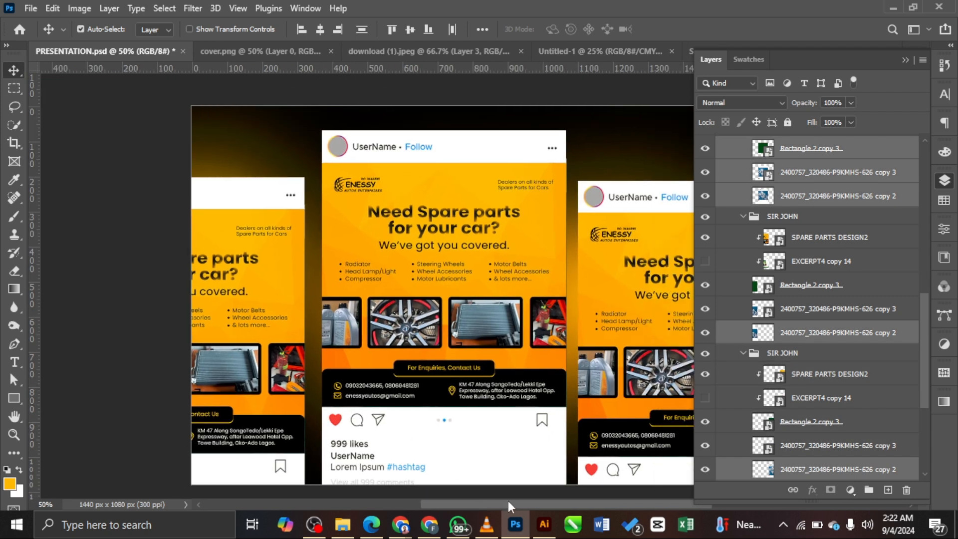
pyautogui.moveTo(508, 504); pyautogui.dragTo(516, 505)
pyautogui.scroll(-5, 823, 255)
pyautogui.click(790, 367)
pyautogui.click(740, 102)
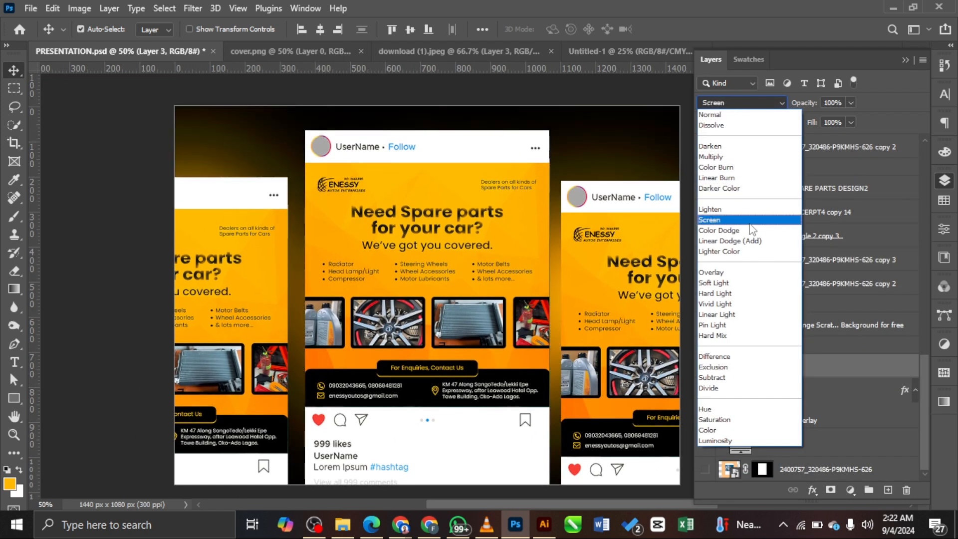
pyautogui.click(738, 241)
pyautogui.hotkey('ctrl', 't')
pyautogui.hotkey('ctrl', '-')
pyautogui.hotkey('ctrl', '-')
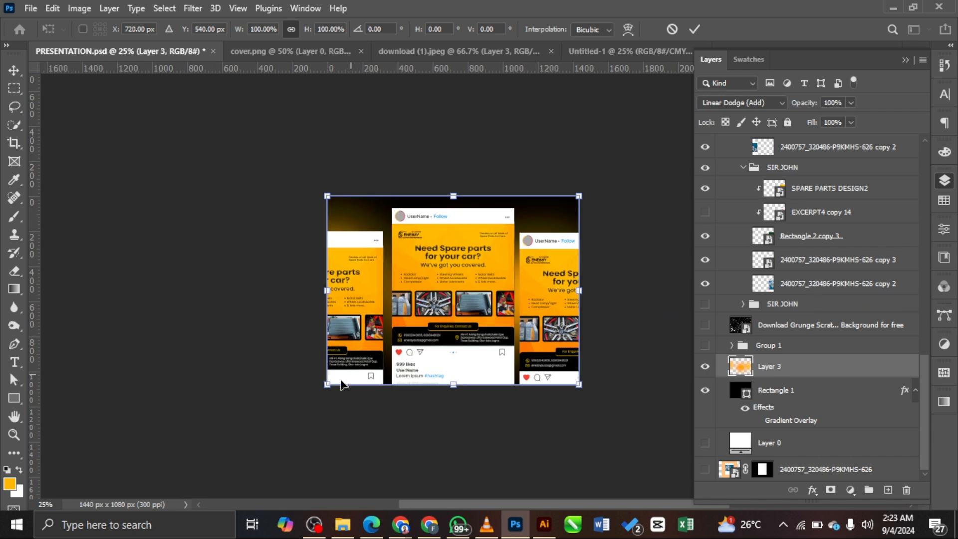
pyautogui.moveTo(327, 387); pyautogui.dragTo(315, 393)
pyautogui.press('Return')
# Step: Stamp all visible layers into a new merged Layer 4 and select it
pyautogui.hotkey('ctrl', '+')
pyautogui.hotkey('ctrl', '+')
pyautogui.hotkey('ctrl', '+')
pyautogui.hotkey('ctrl', '-')
pyautogui.moveTo(506, 504); pyautogui.dragTo(534, 505)
pyautogui.scroll(7, 835, 247)
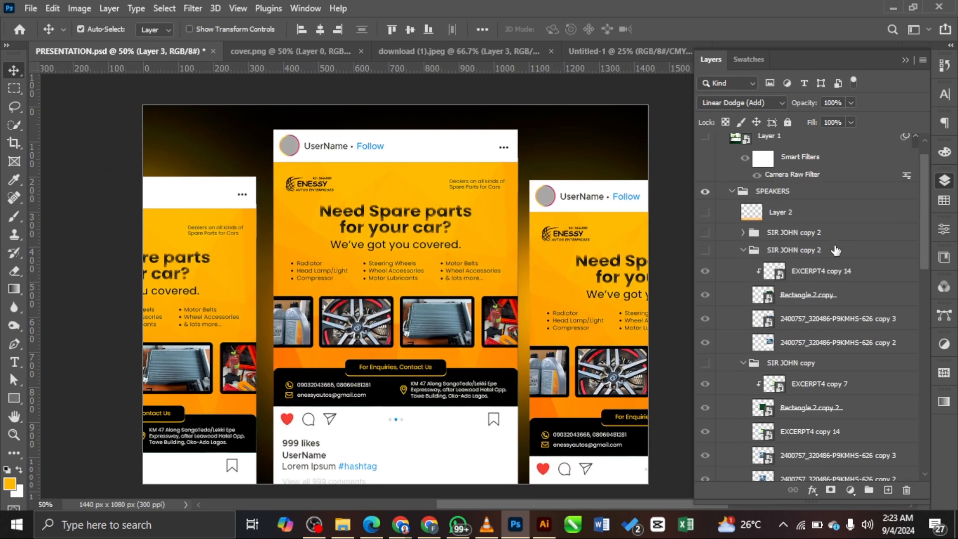
pyautogui.click(851, 224)
pyautogui.click(216, 9)
# Step: Apply a Camera Raw filter to Layer 4 with Texture +36, Vibrance +26 and Vignetting -67
pyautogui.moveTo(193, 9)
pyautogui.click(273, 112)
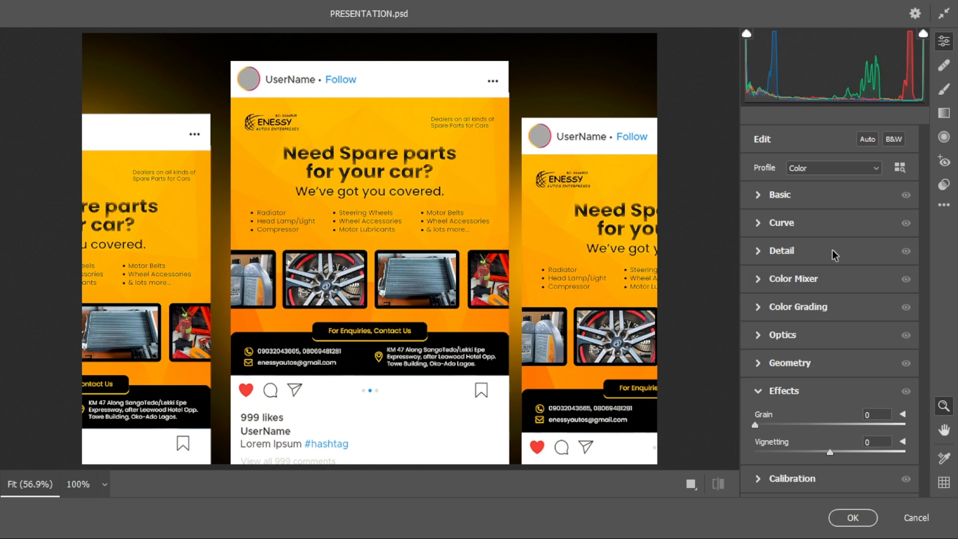
pyautogui.click(798, 195)
pyautogui.moveTo(830, 389); pyautogui.dragTo(856, 390)
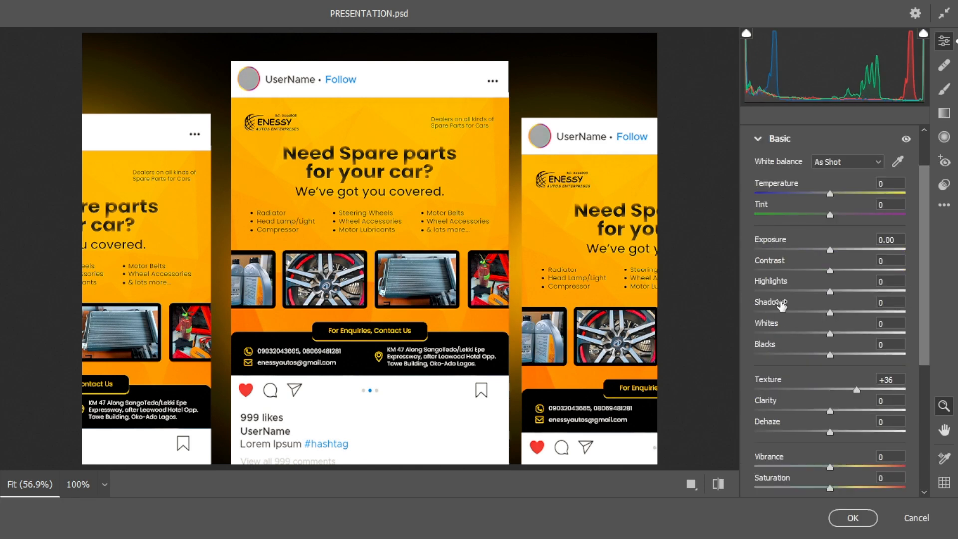
pyautogui.scroll(-5, 782, 304)
pyautogui.moveTo(829, 239); pyautogui.dragTo(849, 239)
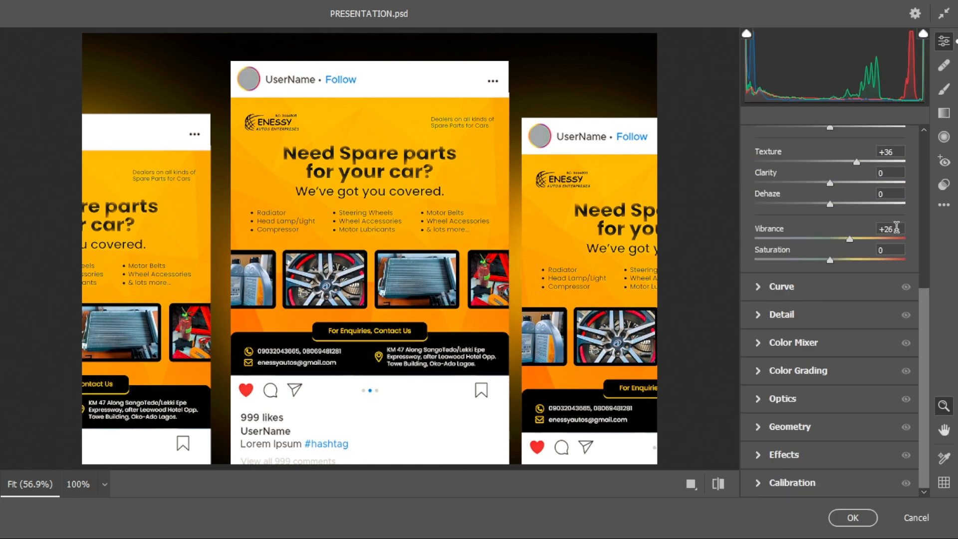
pyautogui.click(783, 455)
pyautogui.moveTo(830, 451); pyautogui.dragTo(779, 451)
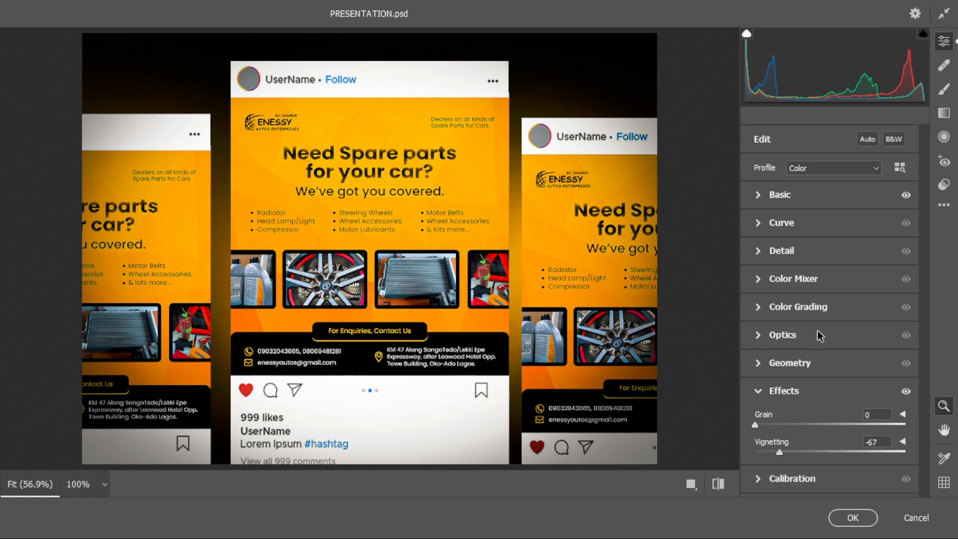
pyautogui.click(853, 517)
# Step: Toggle the Camera Raw filter off and back on to compare, then deselect all layers
pyautogui.click(744, 246)
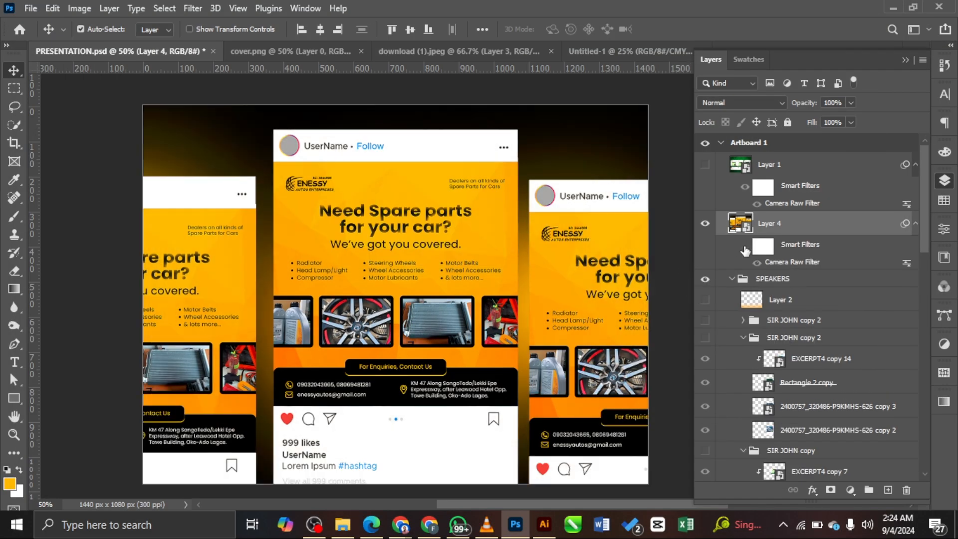
pyautogui.click(744, 246)
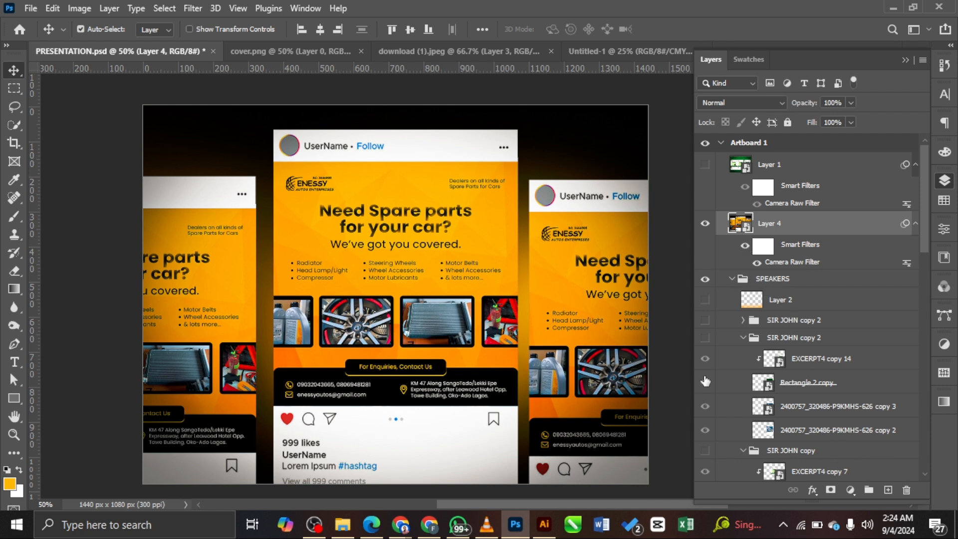
pyautogui.click(683, 254)
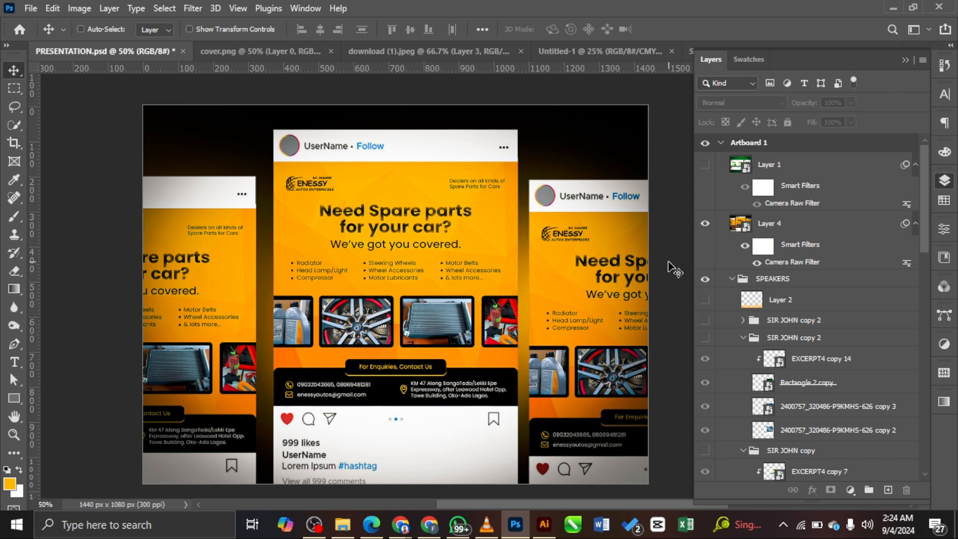
# Step: Export Artboard 1 as a 1440 × 1080 PNG into the me folder without overwriting Artboard 1.png
pyautogui.hotkey('ctrl', 'alt', 'shift', 'w')
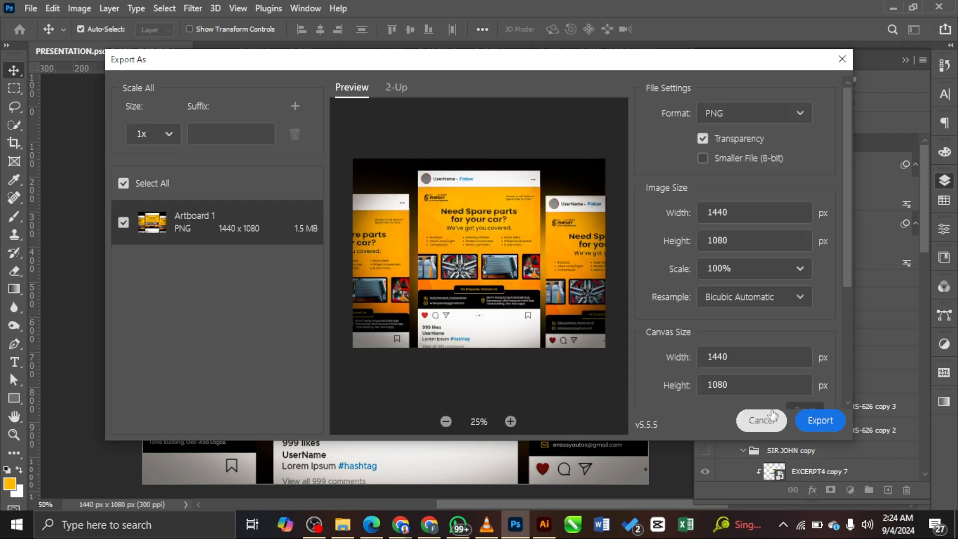
pyautogui.click(828, 427)
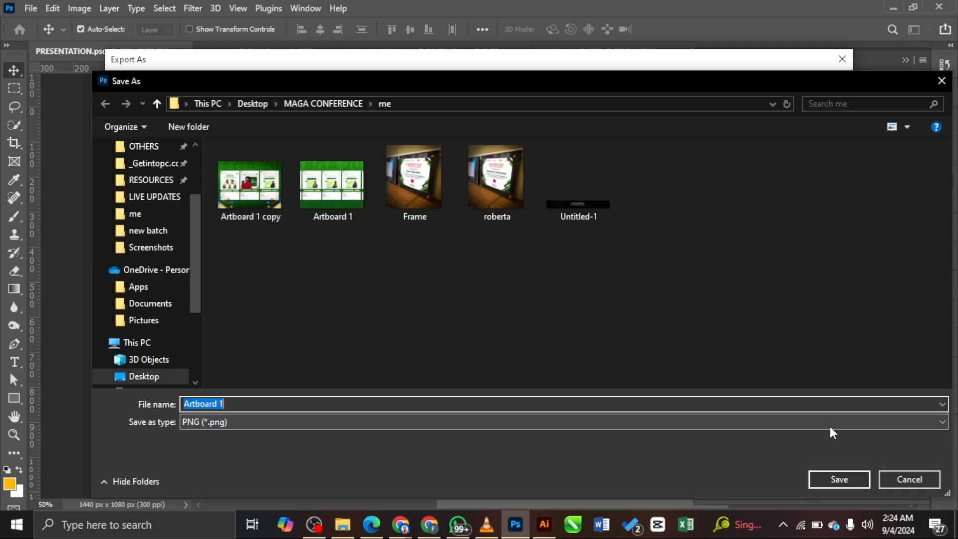
pyautogui.click(842, 477)
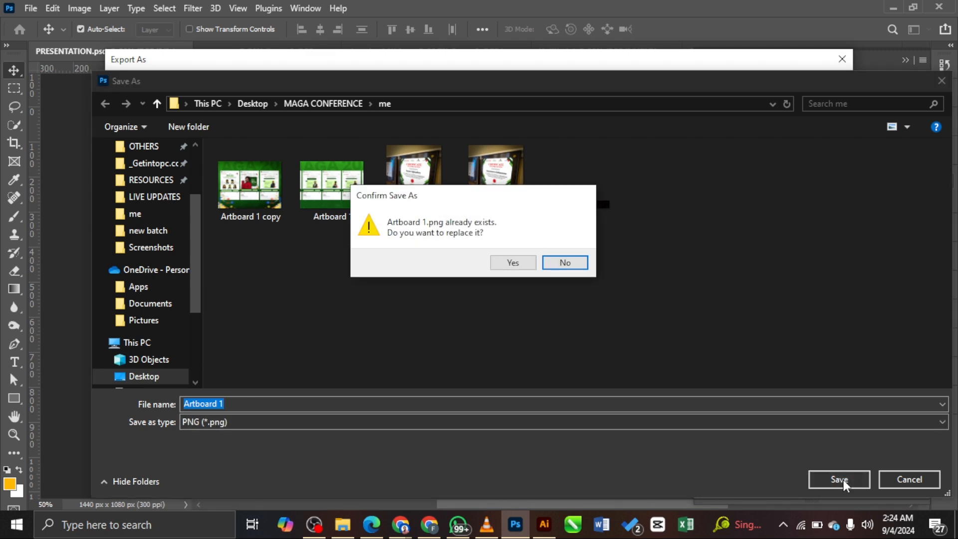
pyautogui.click(563, 262)
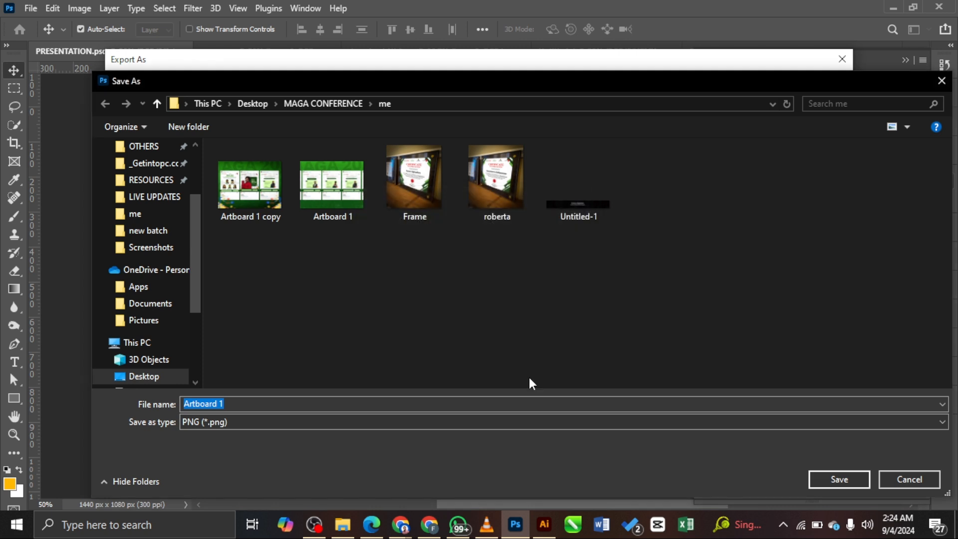
# Step: Save the PNG under the new name 'vnnvjnb' and minimize Photoshop
pyautogui.click(530, 401)
pyautogui.hotkey('ctrl', 'a')
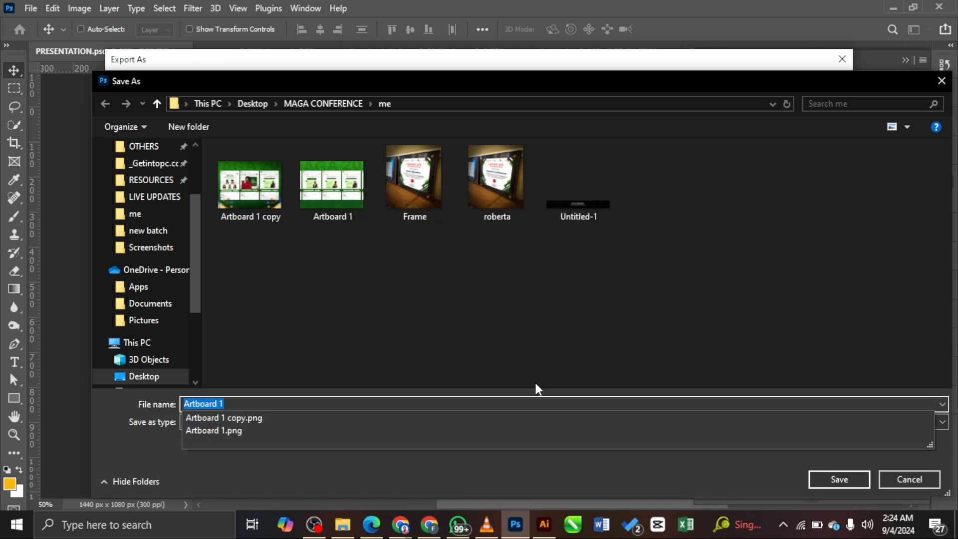
pyautogui.write('vnnvjnboksnmtr')
pyautogui.click(838, 479)
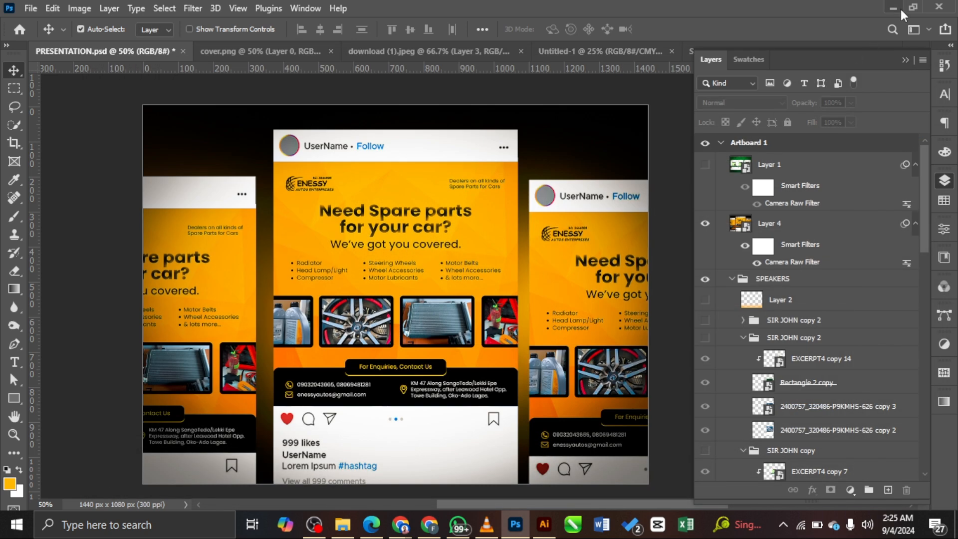
pyautogui.click(892, 8)
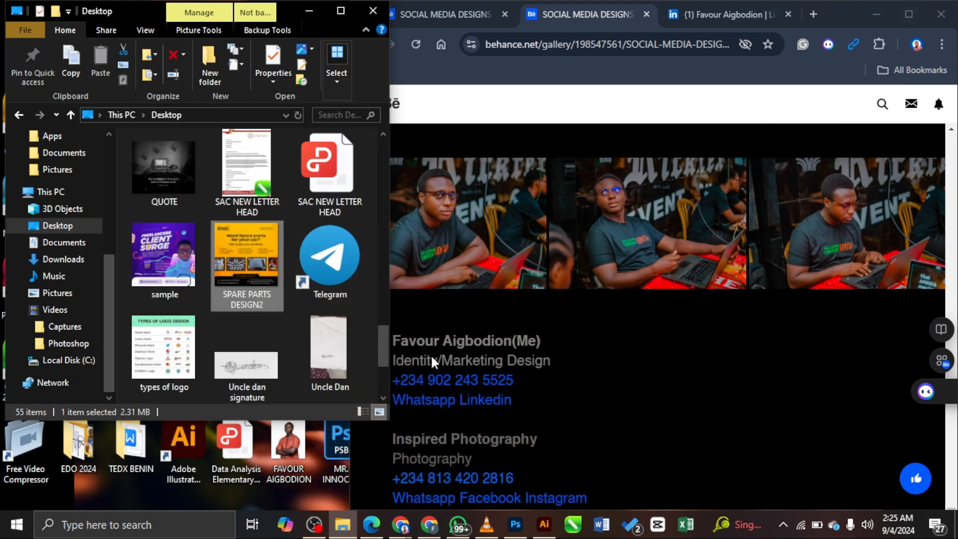
# Step: Close the stray loading tab and open the Behance portfolio profile page
pyautogui.click(463, 16)
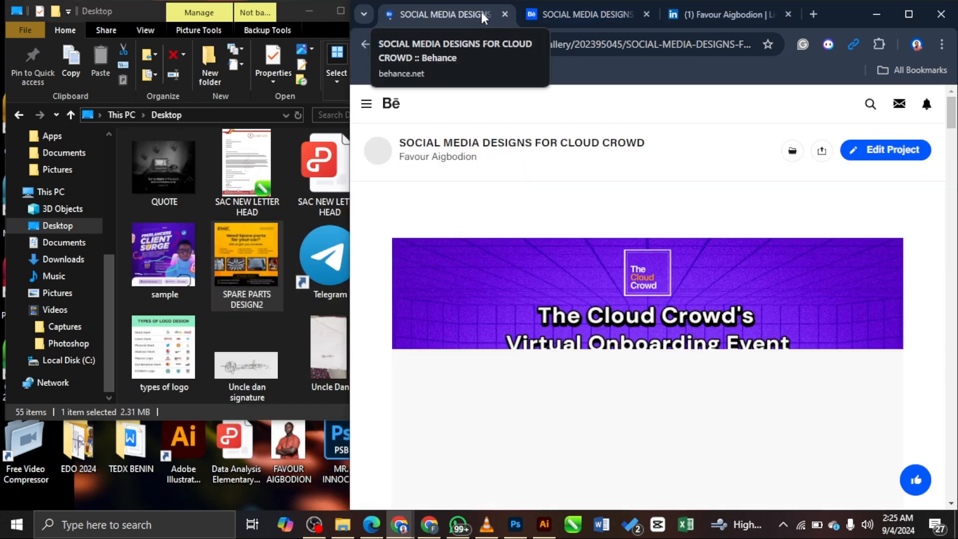
pyautogui.hotkey('ctrl', 'w')
pyautogui.moveTo(405, 532)
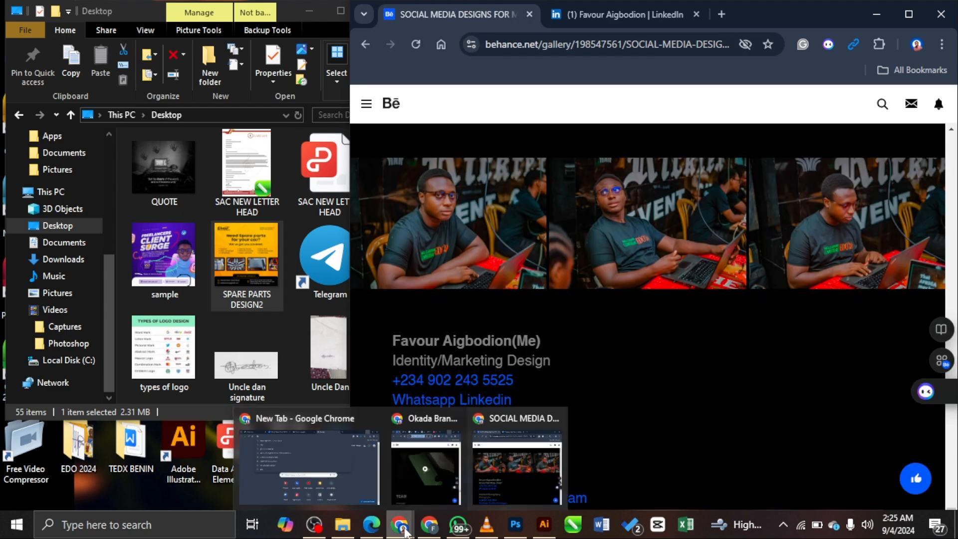
pyautogui.click(371, 444)
pyautogui.click(401, 371)
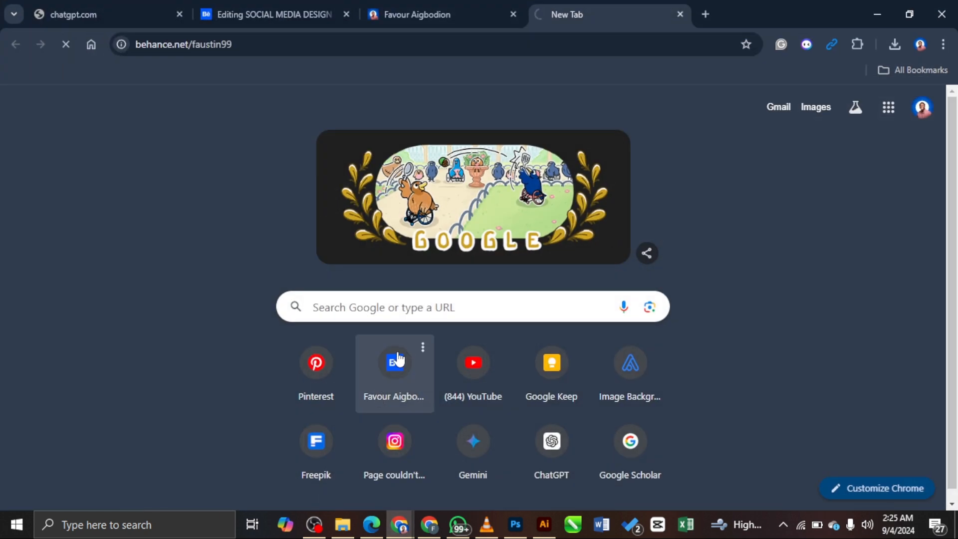
# Step: Return to the spare-parts project editor and scroll to the contact section
pyautogui.click(263, 6)
pyautogui.scroll(-12, 599, 280)
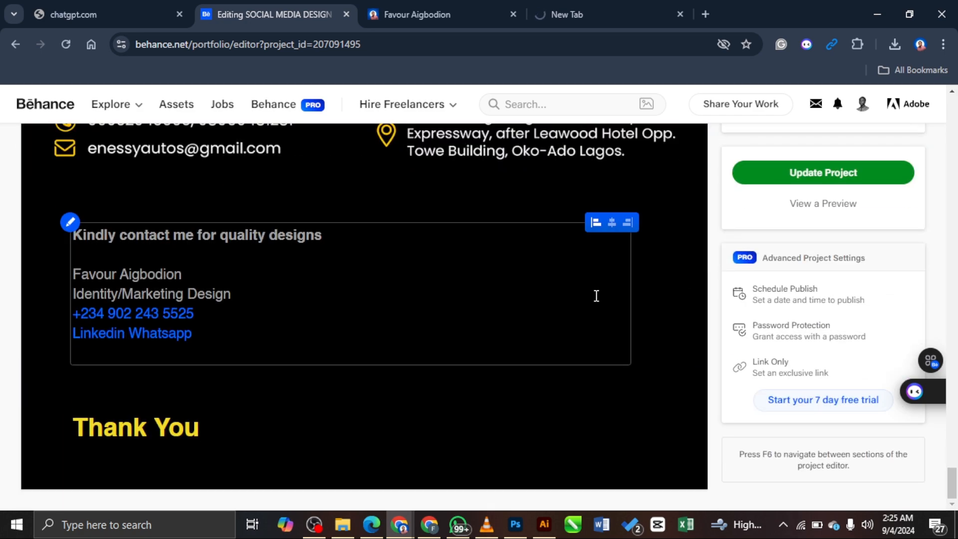
pyautogui.scroll(10, 372, 320)
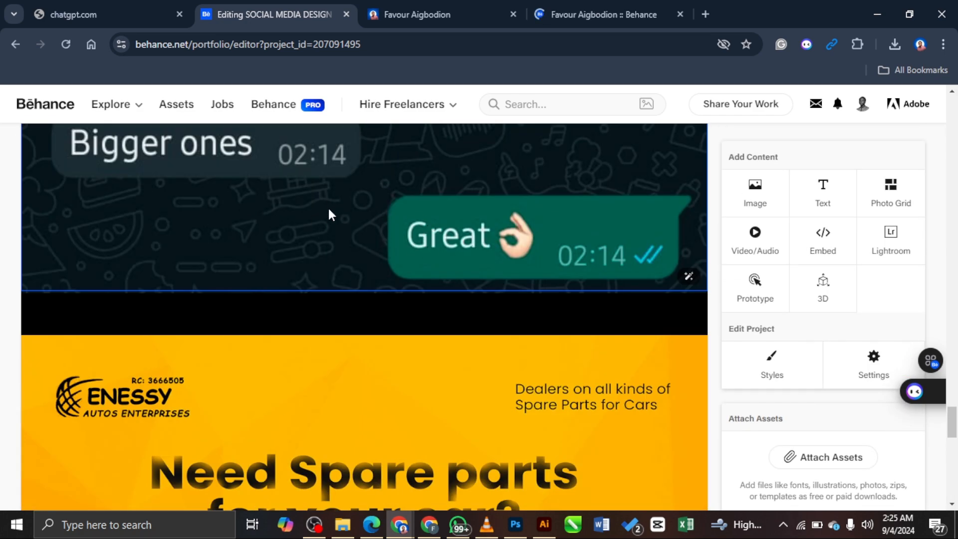
pyautogui.scroll(2, 328, 214)
pyautogui.scroll(-10, 411, 252)
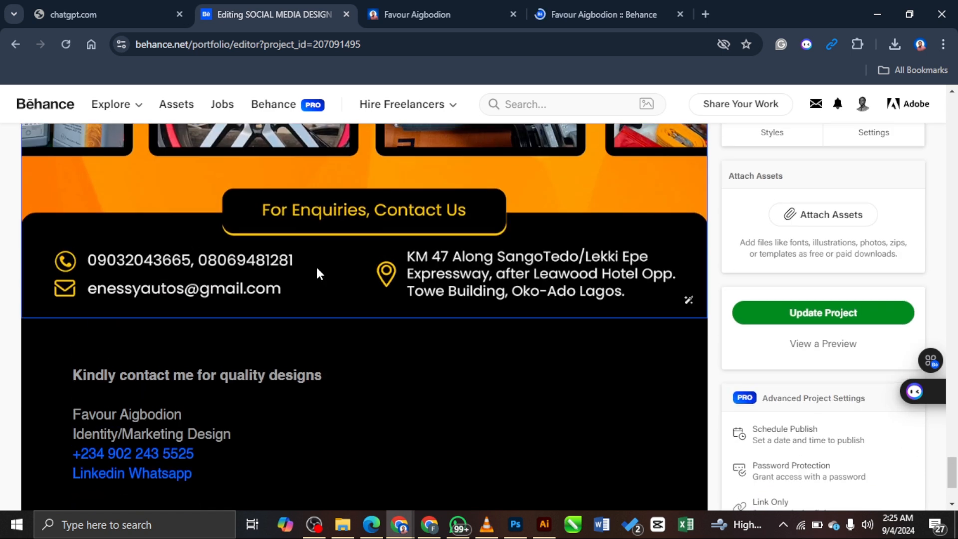
# Step: Insert a photo grid and upload the vnnvjnboksnmtr mockup from MAGA CONFERENCE > me
pyautogui.click(352, 347)
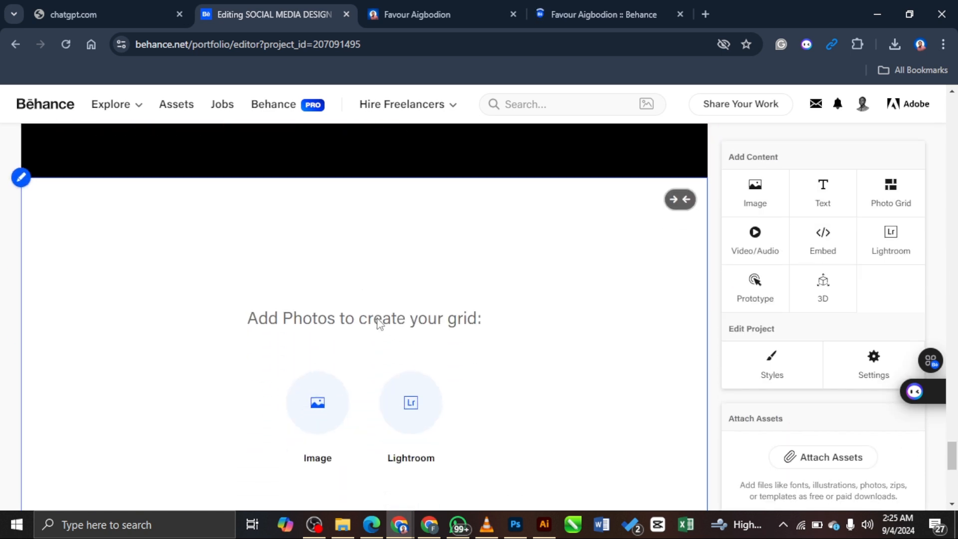
pyautogui.click(317, 371)
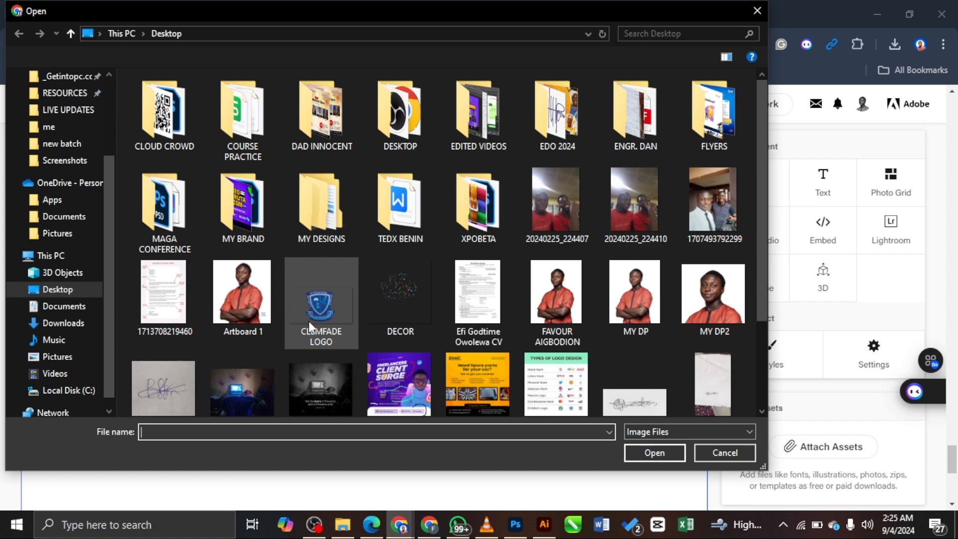
pyautogui.click(70, 125)
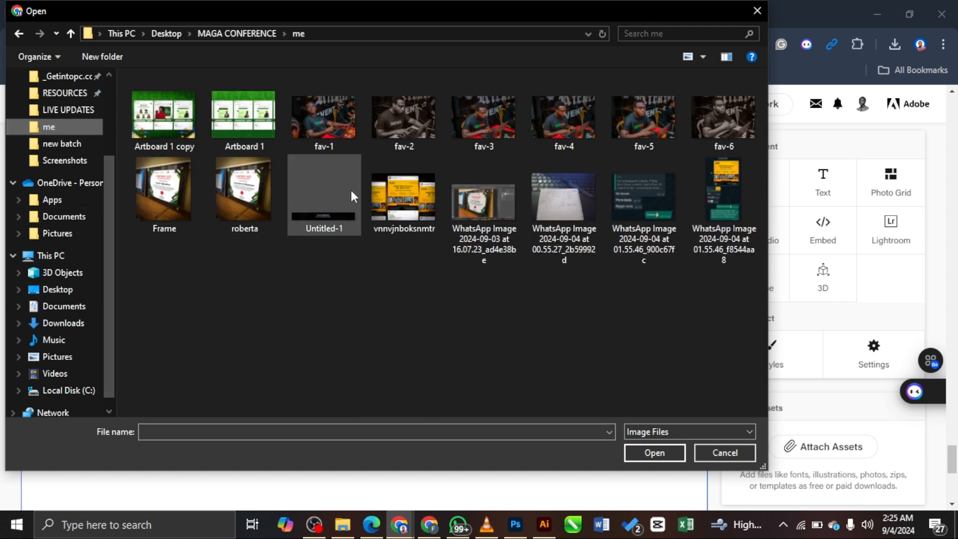
pyautogui.click(403, 207)
pyautogui.click(661, 452)
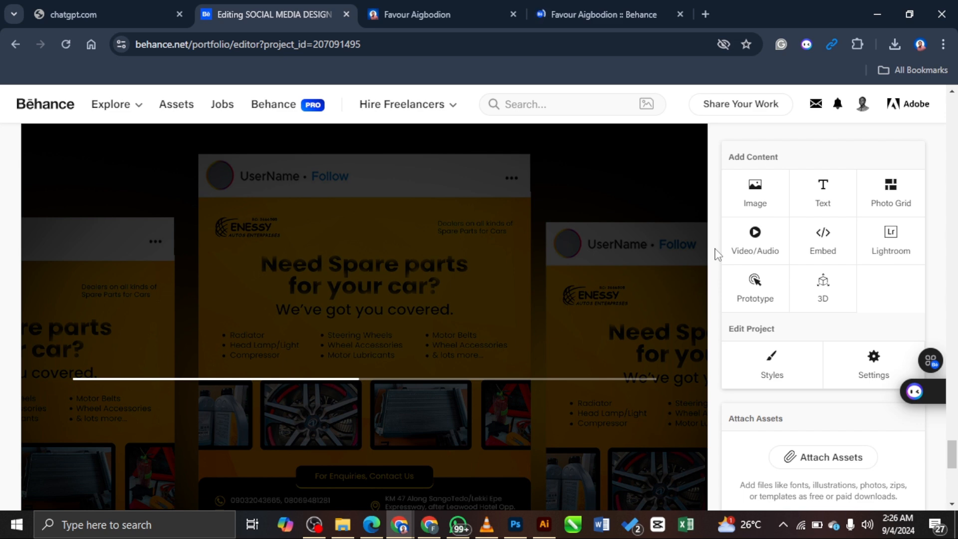
# Step: Review the editor and publish the changes with Update Project
pyautogui.scroll(-1, 716, 254)
pyautogui.scroll(-1, 717, 254)
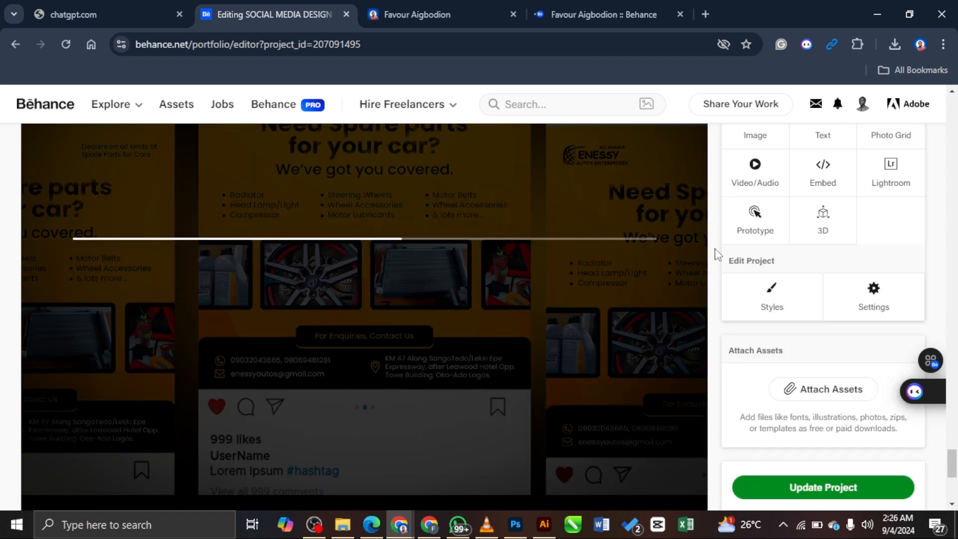
pyautogui.scroll(-5, 717, 255)
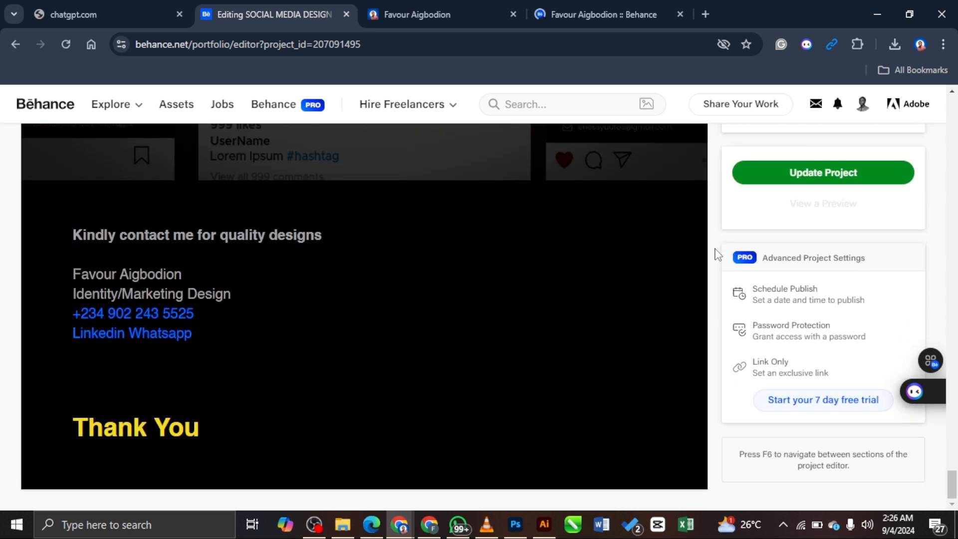
pyautogui.scroll(5, 717, 254)
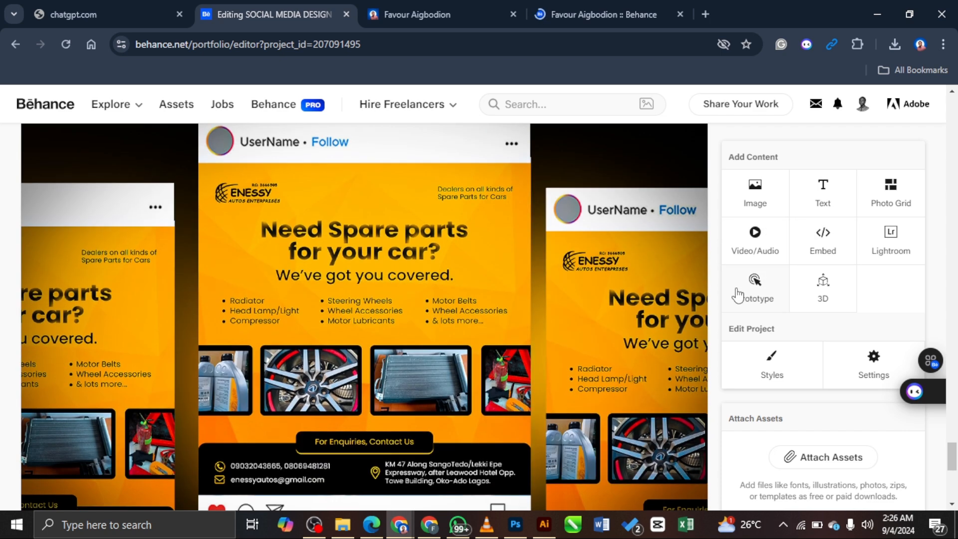
pyautogui.scroll(-5, 785, 288)
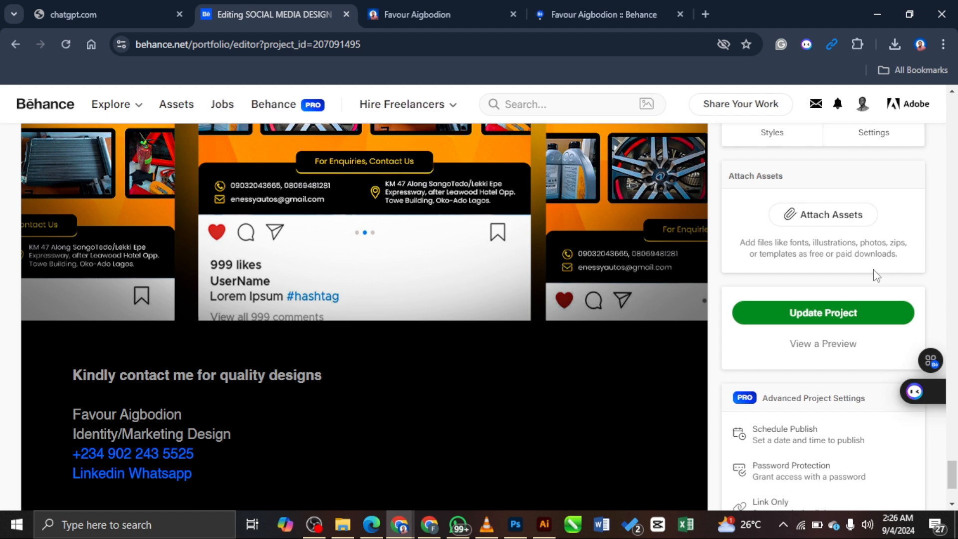
pyautogui.press('super+Left')
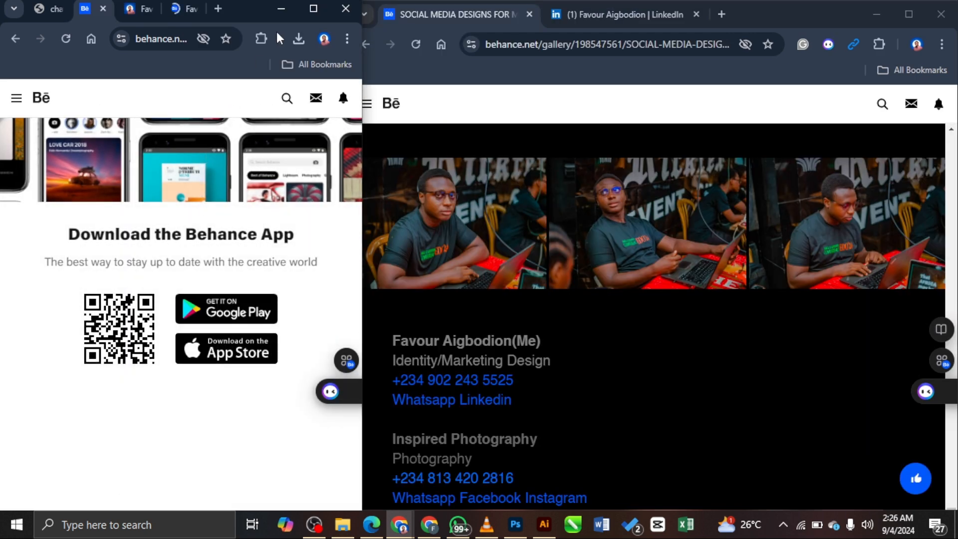
pyautogui.press('super+Up')
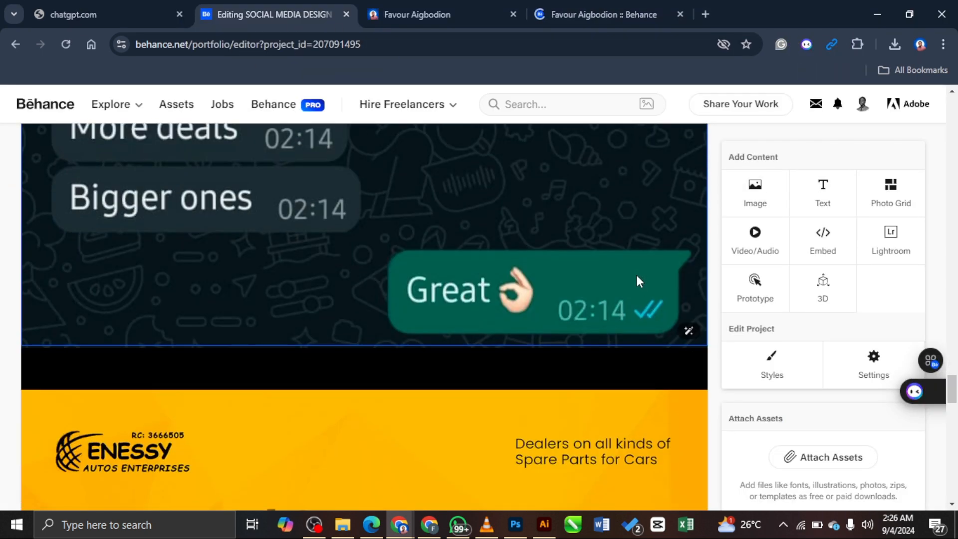
pyautogui.scroll(5, 800, 202)
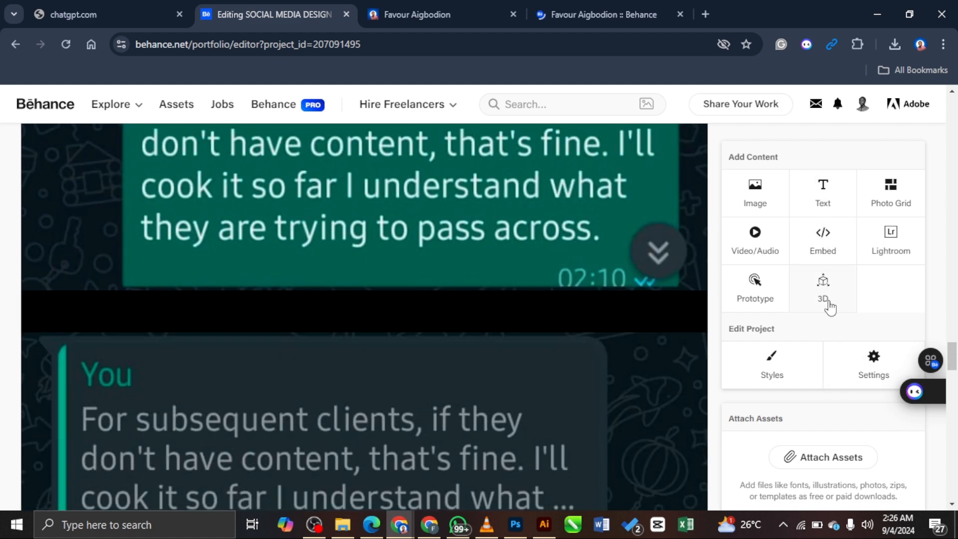
pyautogui.scroll(-10, 836, 397)
pyautogui.click(823, 172)
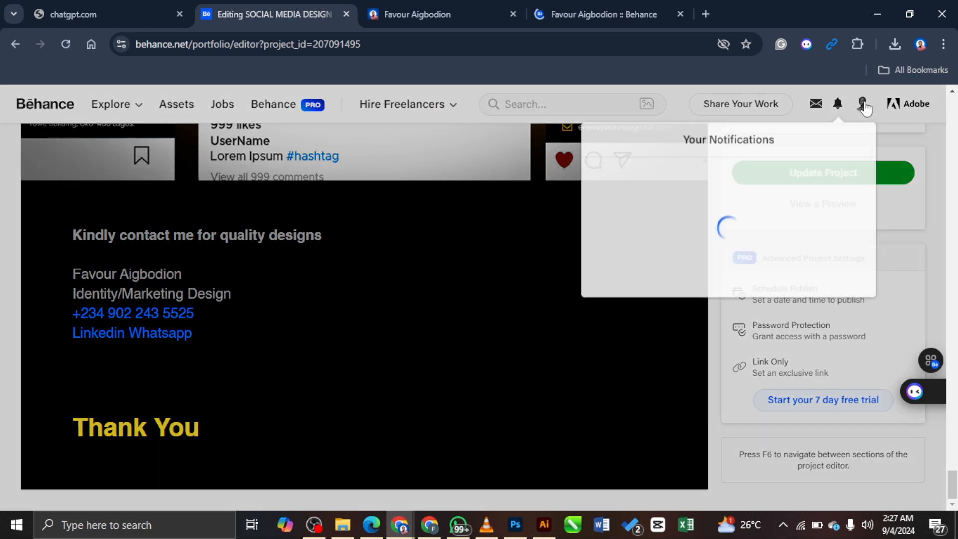
# Step: Go to the Behance profile's Projects grid, with the automobile brand project first
pyautogui.moveTo(862, 105)
pyautogui.click(718, 365)
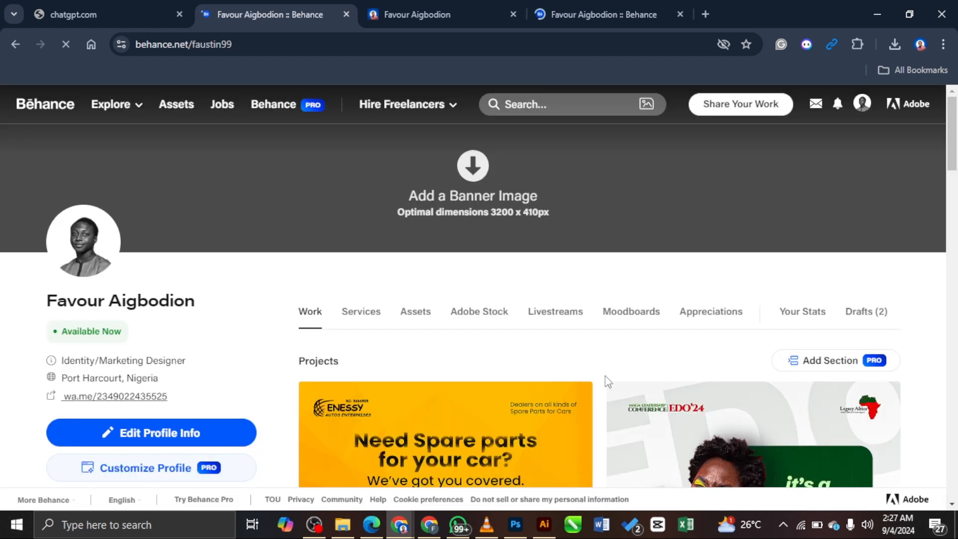
pyautogui.scroll(-4, 605, 381)
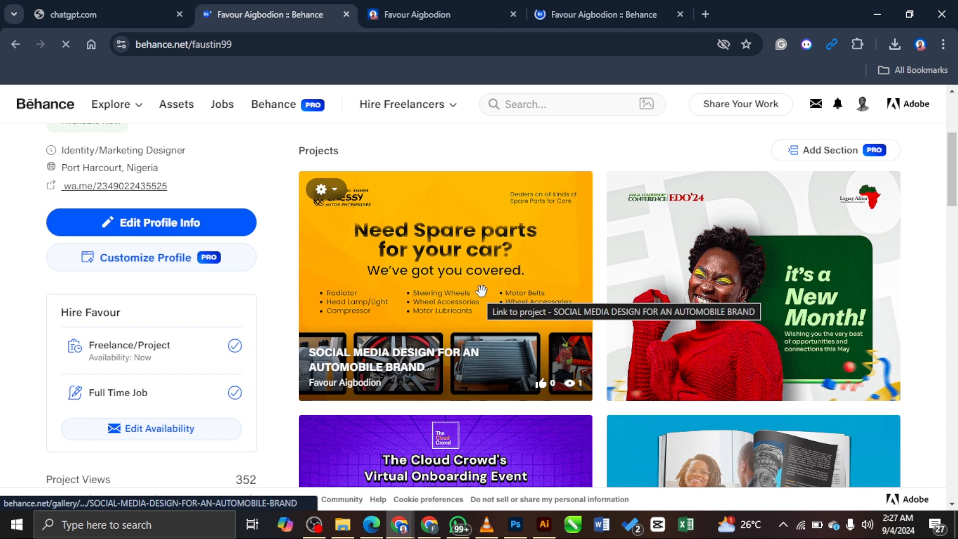
# Step: Review the SOCIAL MEDIA DESIGN FOR AN AUTOMOBILE BRAND project and maximize the browser window
pyautogui.click(481, 290)
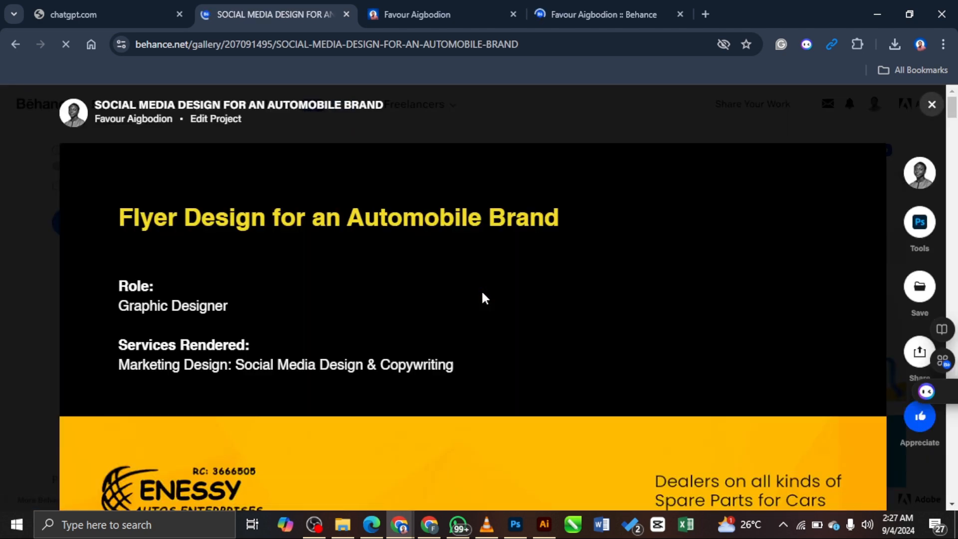
pyautogui.scroll(-5, 524, 287)
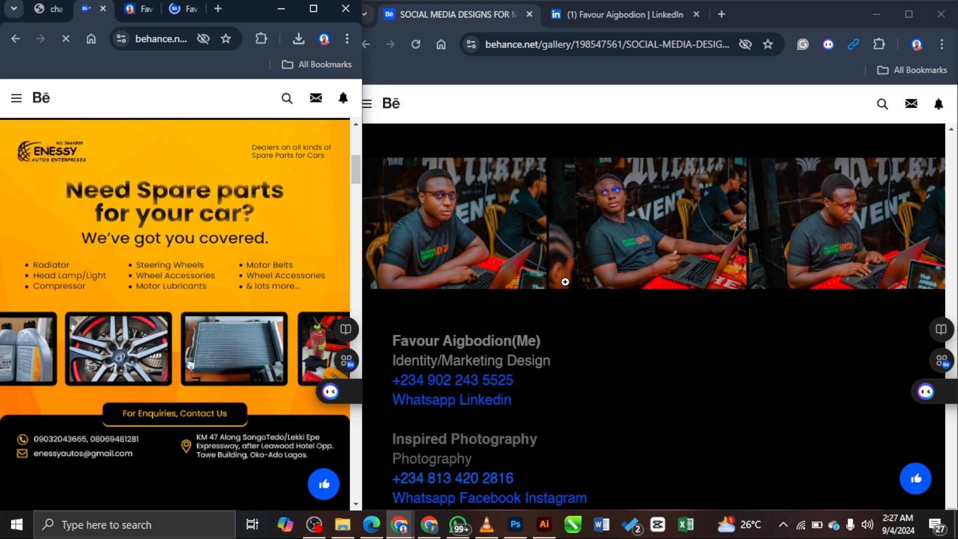
pyautogui.scroll(-5, 261, 277)
pyautogui.scroll(8, 261, 277)
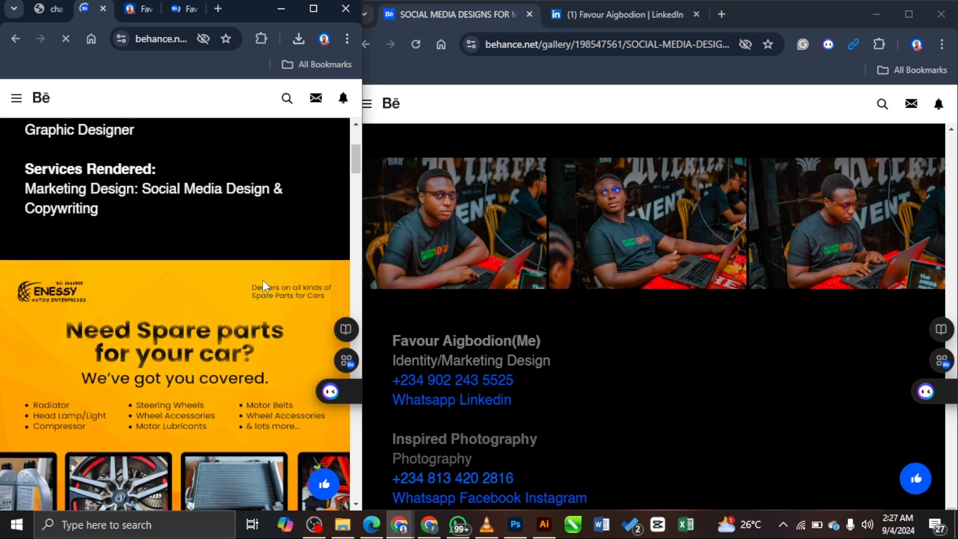
pyautogui.scroll(-9, 263, 281)
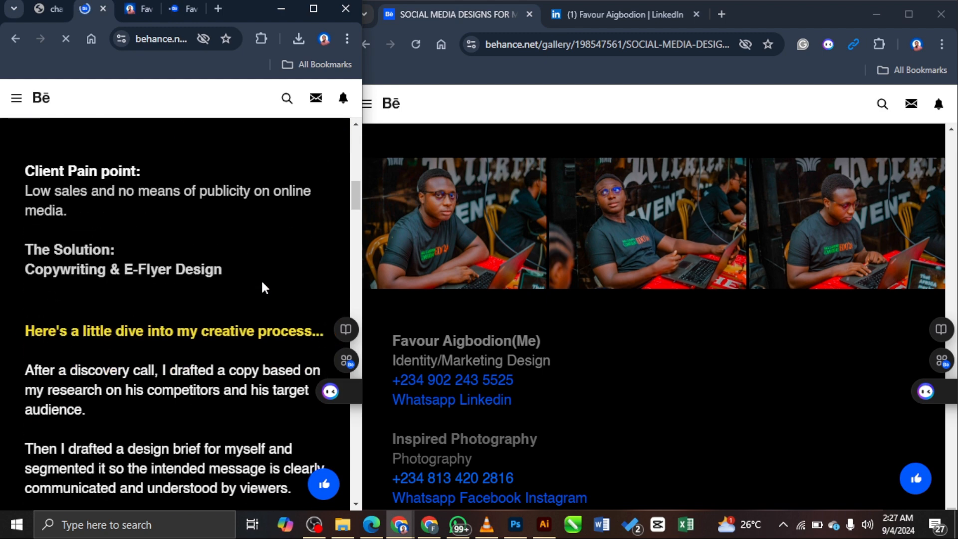
pyautogui.scroll(-10, 263, 285)
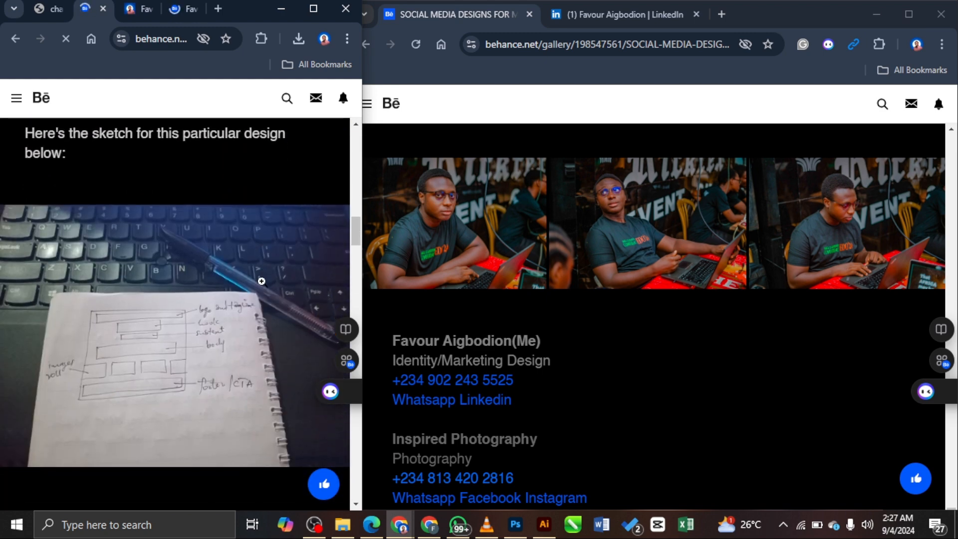
pyautogui.scroll(-10, 261, 281)
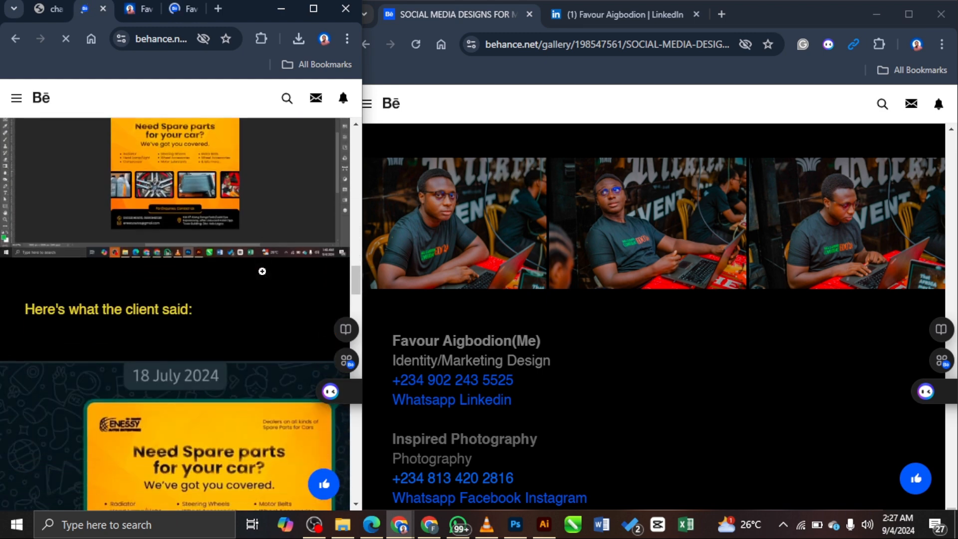
pyautogui.scroll(-10, 263, 271)
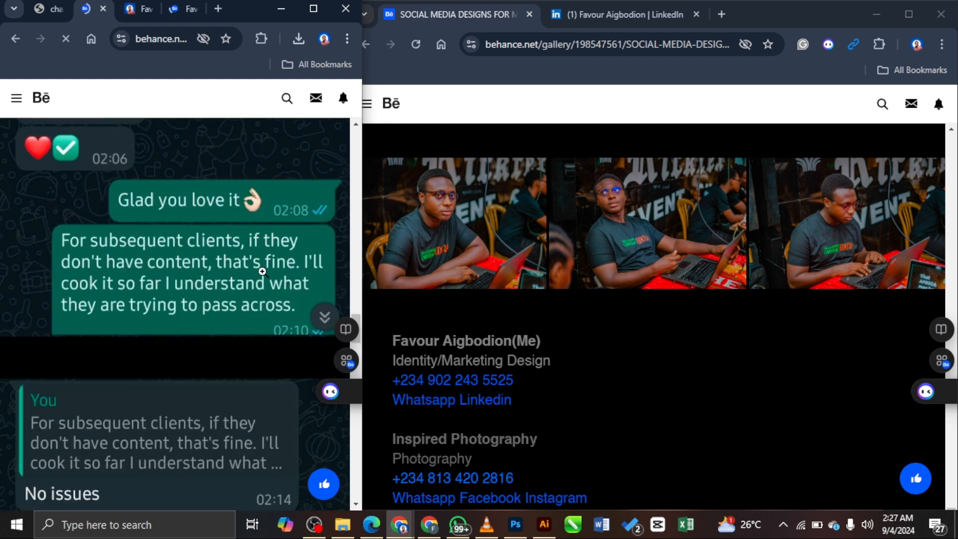
pyautogui.scroll(-10, 262, 271)
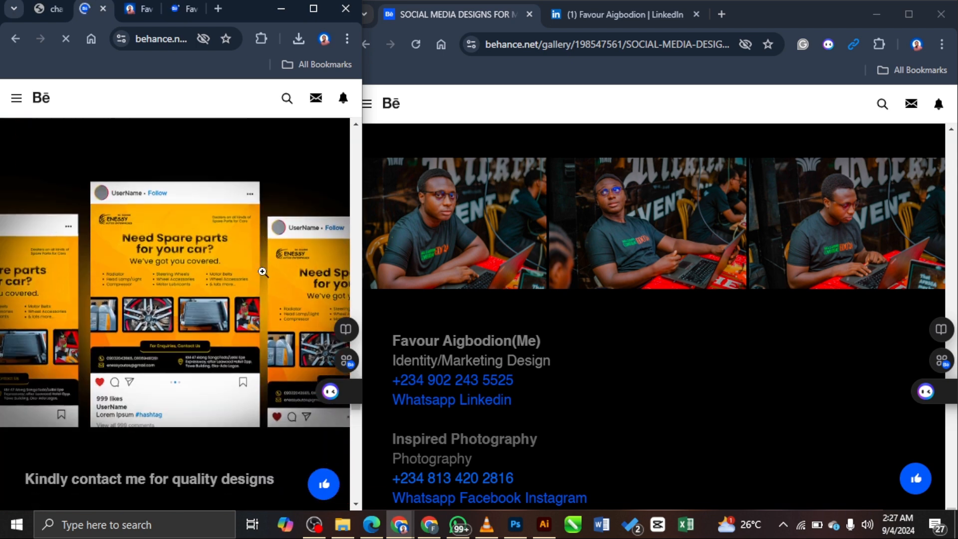
pyautogui.scroll(7, 262, 271)
pyautogui.scroll(-1, 236, 315)
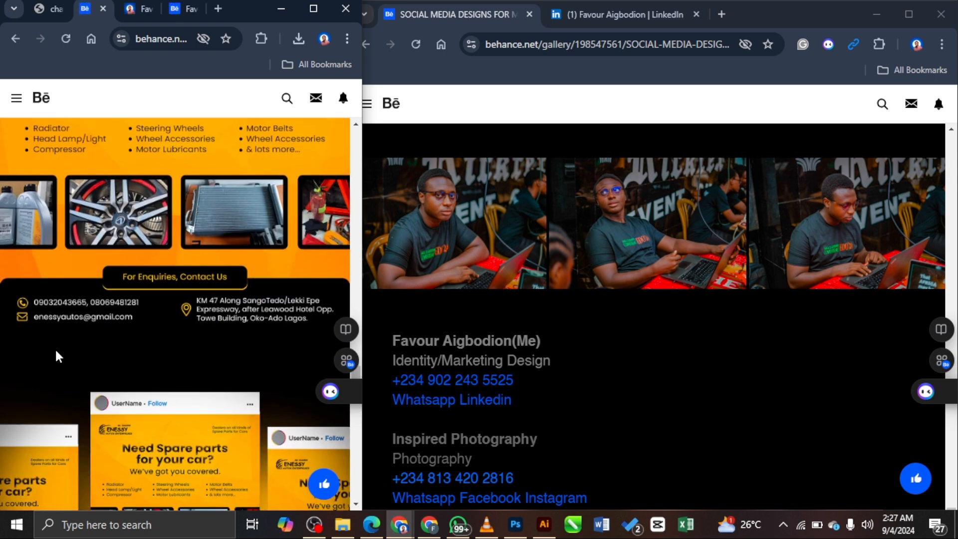
pyautogui.scroll(10, 213, 330)
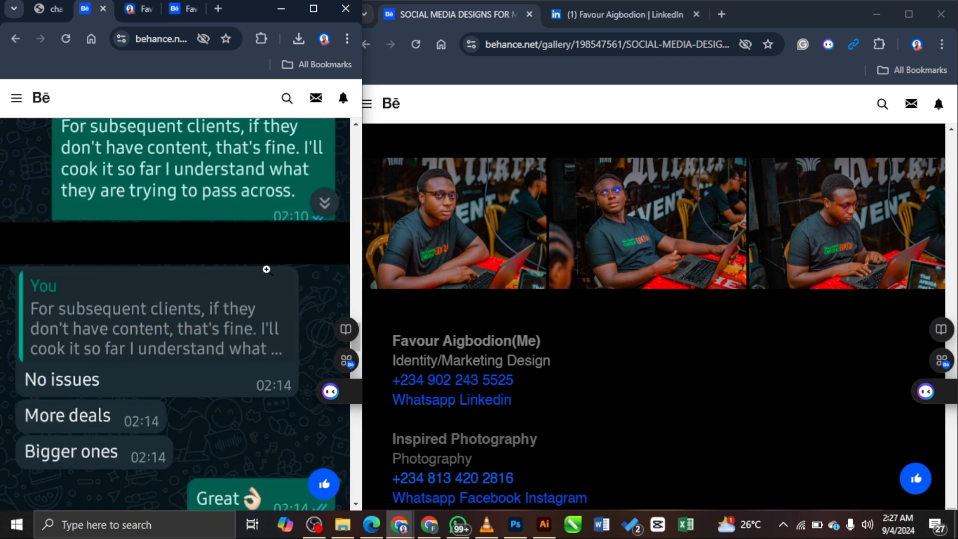
pyautogui.click(314, 8)
# Step: Close the project view and open SOCIAL MEDIA DESIGN FOR AN AUTOMOBILE BRAND for editing
pyautogui.scroll(-10, 643, 334)
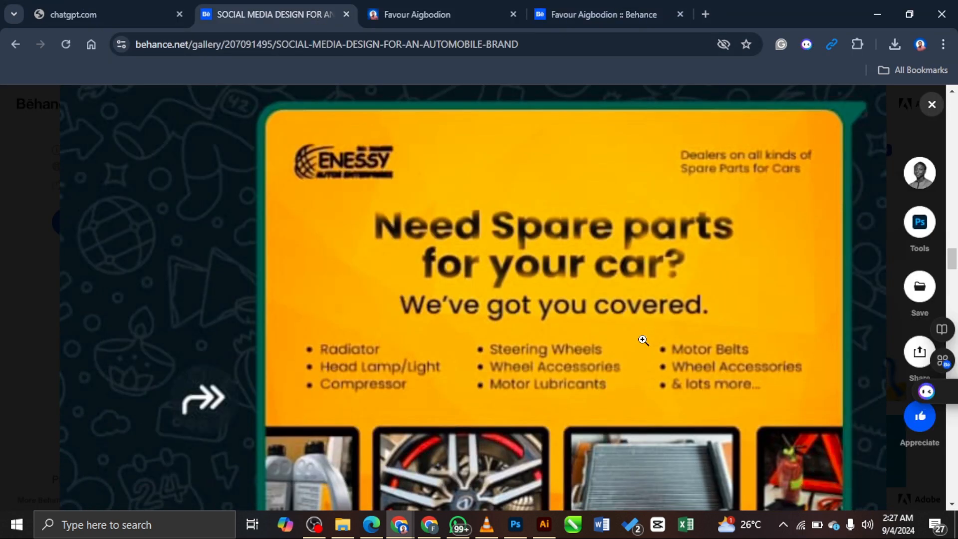
pyautogui.scroll(-10, 650, 329)
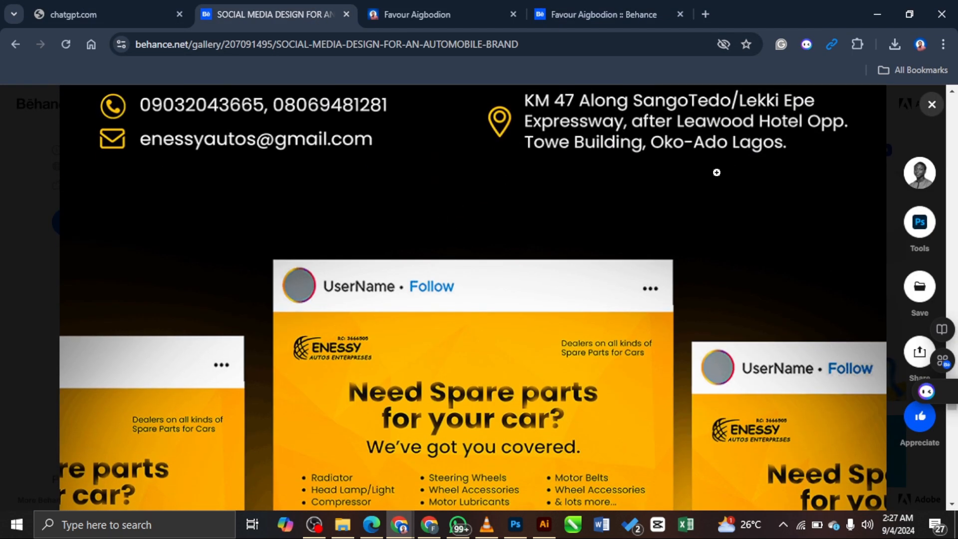
pyautogui.press('Escape')
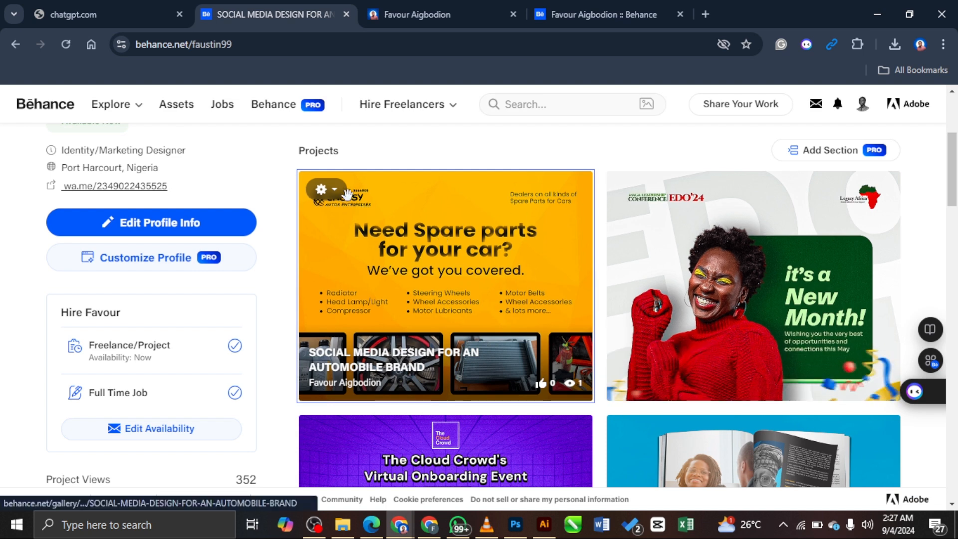
pyautogui.click(325, 220)
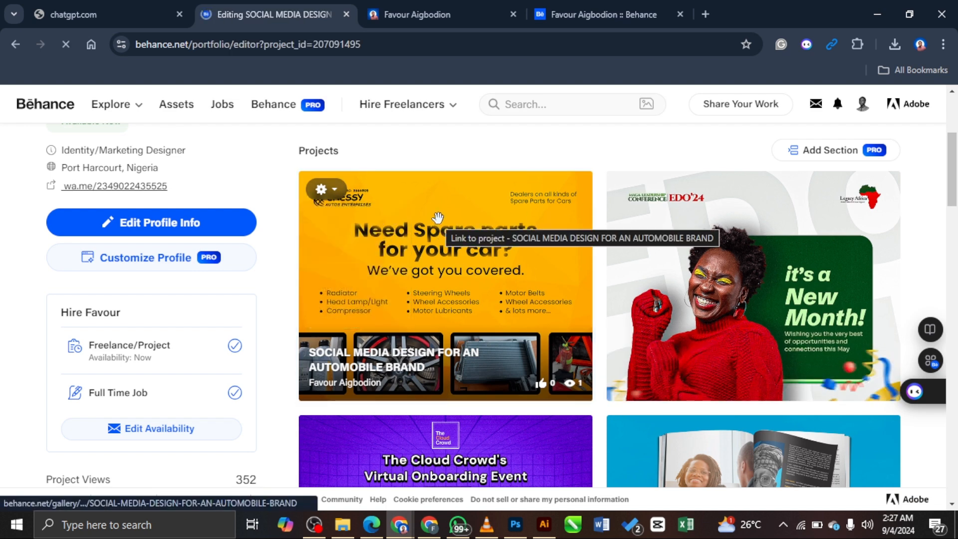
# Step: Copy the client-said caption into a new text block below the contact section
pyautogui.scroll(-10, 664, 272)
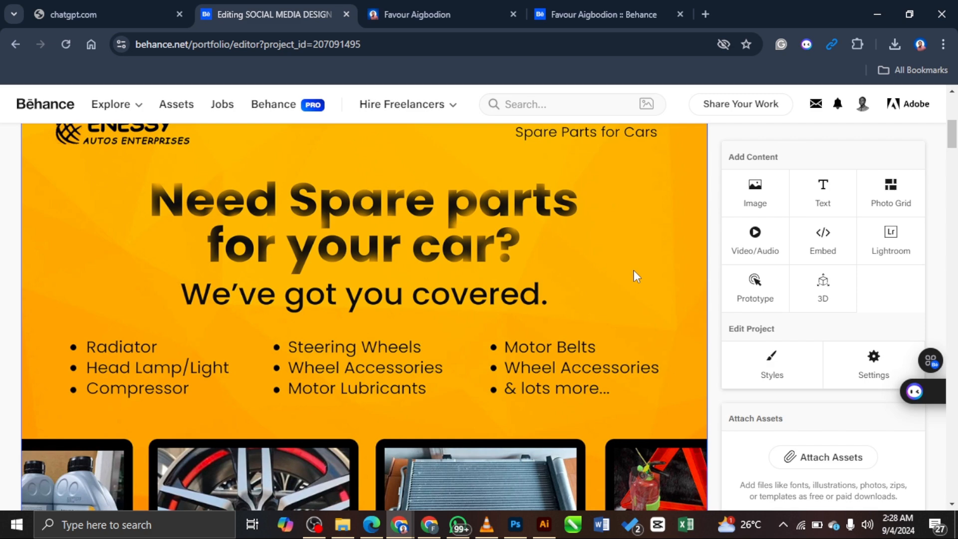
pyautogui.scroll(-15, 621, 283)
pyautogui.scroll(-15, 621, 286)
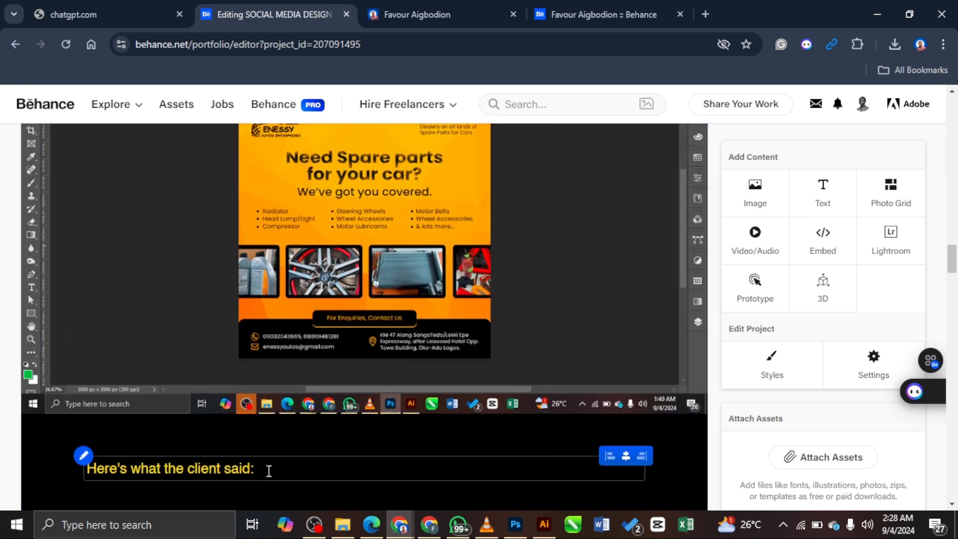
pyautogui.moveTo(267, 468); pyautogui.dragTo(77, 471)
pyautogui.hotkey('ctrl', 'c')
pyautogui.scroll(-15, 435, 412)
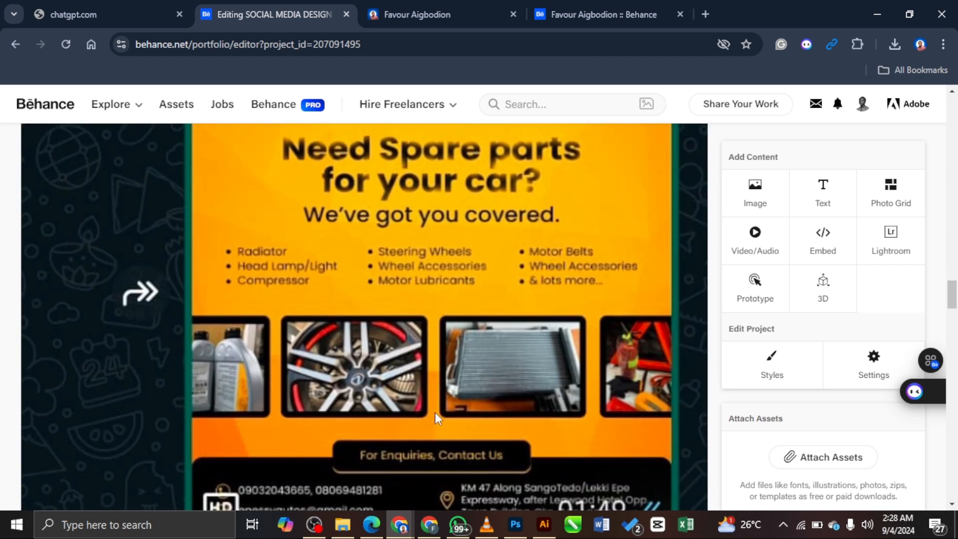
pyautogui.scroll(-12, 428, 403)
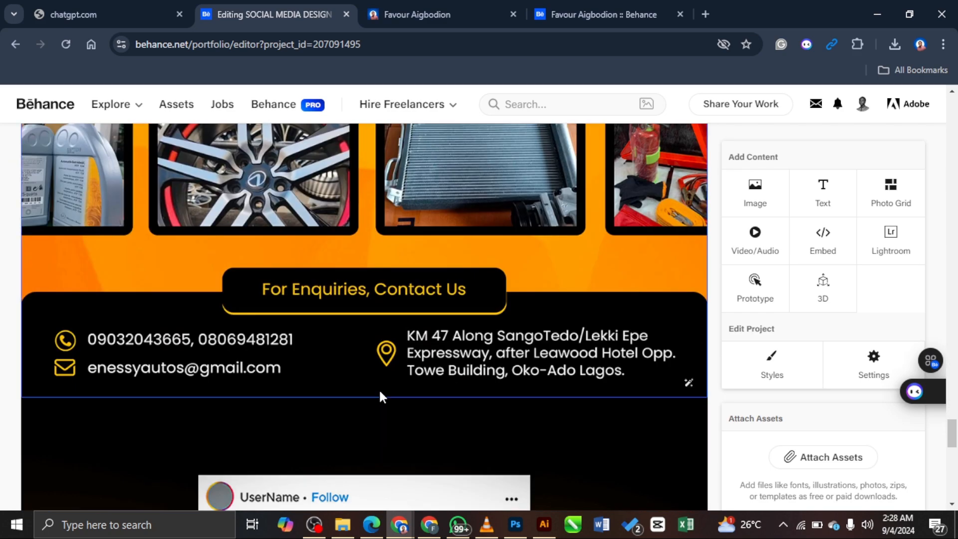
pyautogui.click(329, 429)
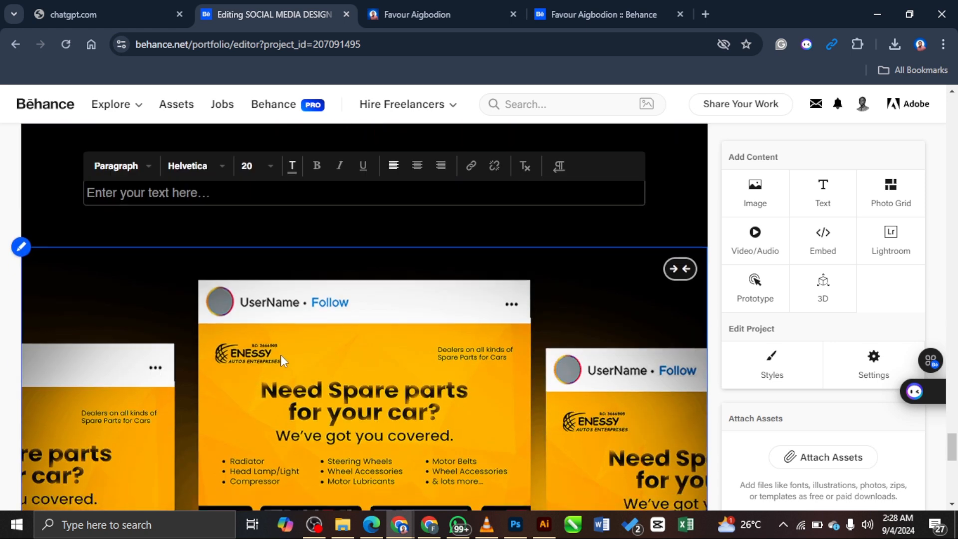
pyautogui.hotkey('ctrl', 'v')
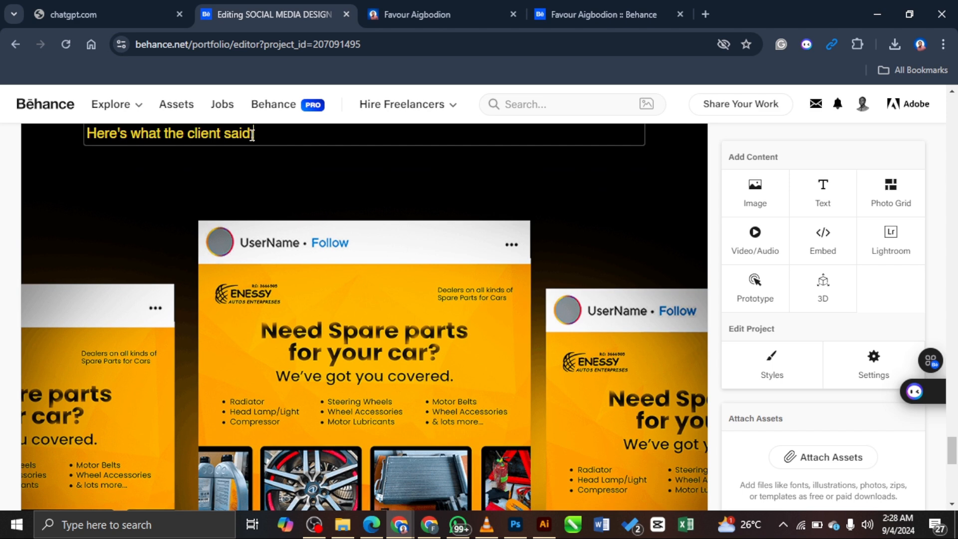
# Step: Rewrite the pasted caption to read 'Here's how it would look on your Instagram:'
pyautogui.moveTo(251, 135); pyautogui.dragTo(154, 135)
pyautogui.write('hoiw:')
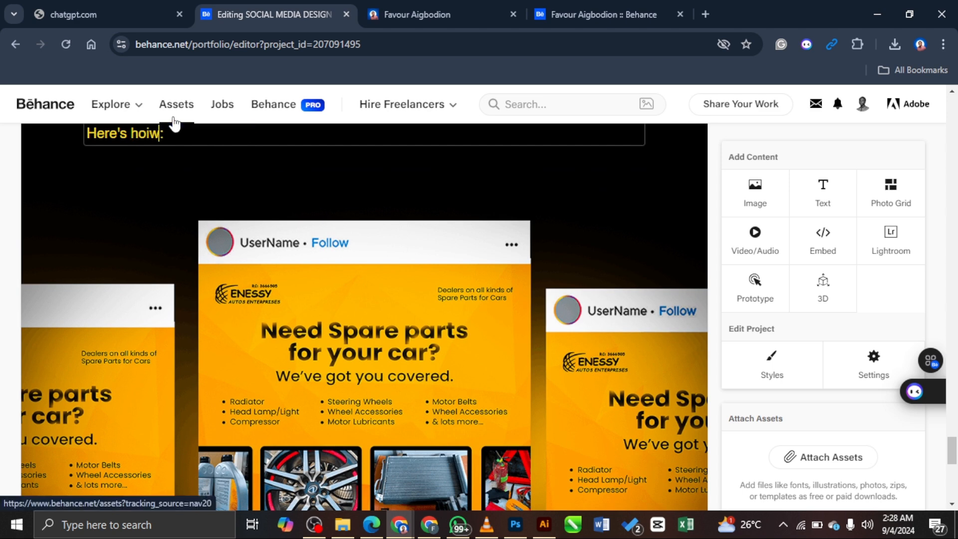
pyautogui.write('ld look')
pyautogui.write(' on your social')
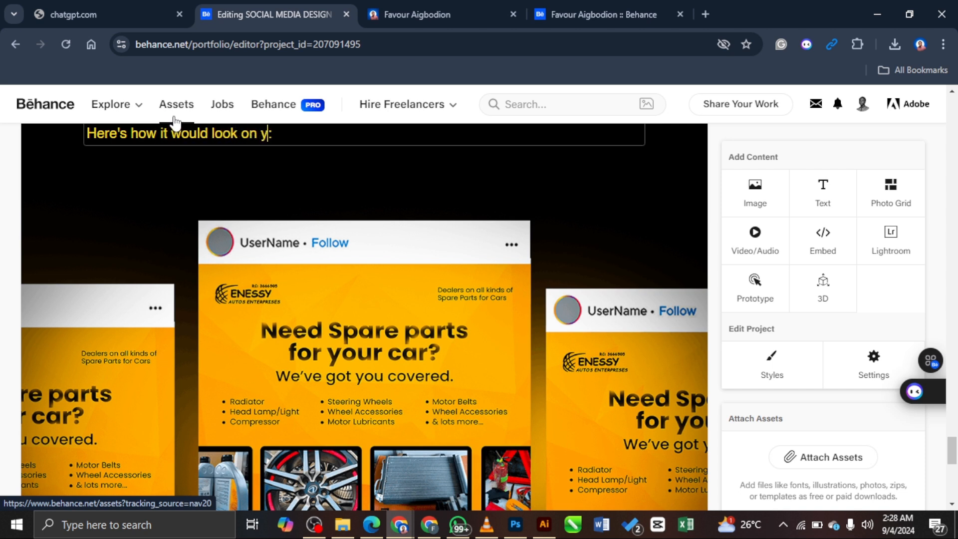
pyautogui.write(' media profile ')
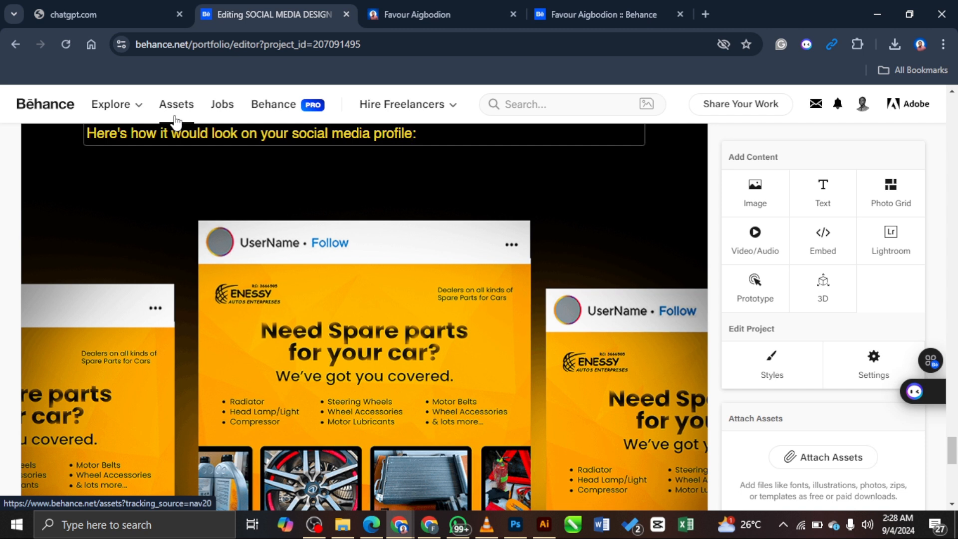
pyautogui.write('()')
pyautogui.press('BackSpace')
pyautogui.press('BackSpace')
pyautogui.press('BackSpace')
pyautogui.press('BackSpace')
pyautogui.press('BackSpace')
pyautogui.press('BackSpace')
pyautogui.press('BackSpace')
pyautogui.press('BackSpace')
pyautogui.press('BackSpace')
pyautogui.press('BackSpace')
pyautogui.press('BackSpace')
pyautogui.press('BackSpace')
pyautogui.press('BackSpace')
pyautogui.press('BackSpace')
pyautogui.press('BackSpace')
pyautogui.press('BackSpace')
pyautogui.press('BackSpace')
pyautogui.press('BackSpace')
pyautogui.press('BackSpace')
pyautogui.press('BackSpace')
pyautogui.write('Instagram')
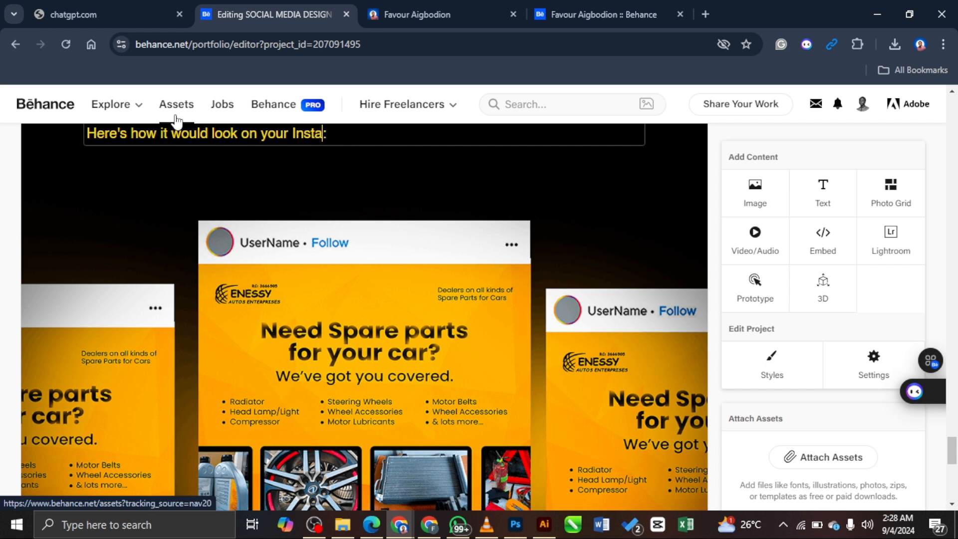
# Step: Edit the caption to read 'Here's how it would look on your Instagram handle:'
pyautogui.scroll(-5, 336, 288)
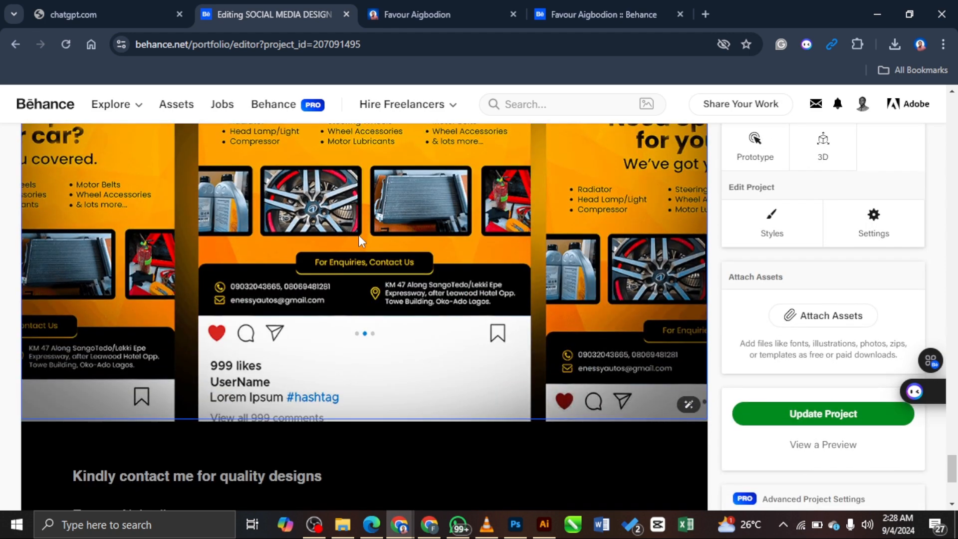
pyautogui.scroll(3, 358, 271)
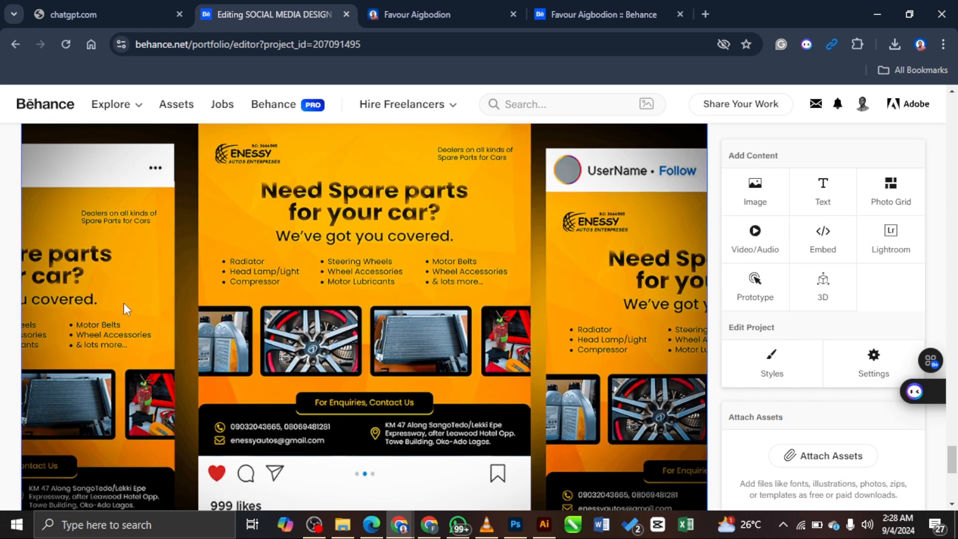
pyautogui.scroll(6, 608, 299)
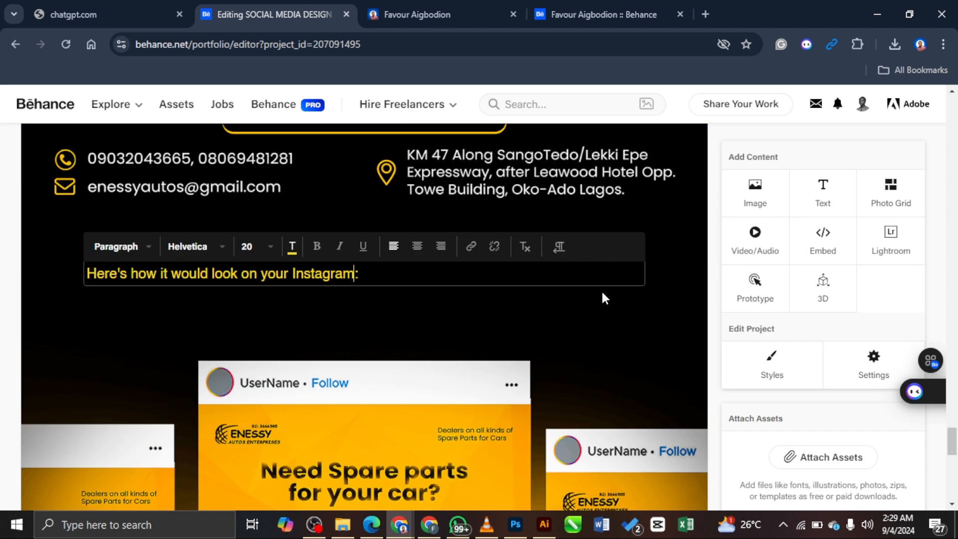
pyautogui.click(406, 274)
pyautogui.scroll(-2, 682, 274)
pyautogui.scroll(3, 679, 278)
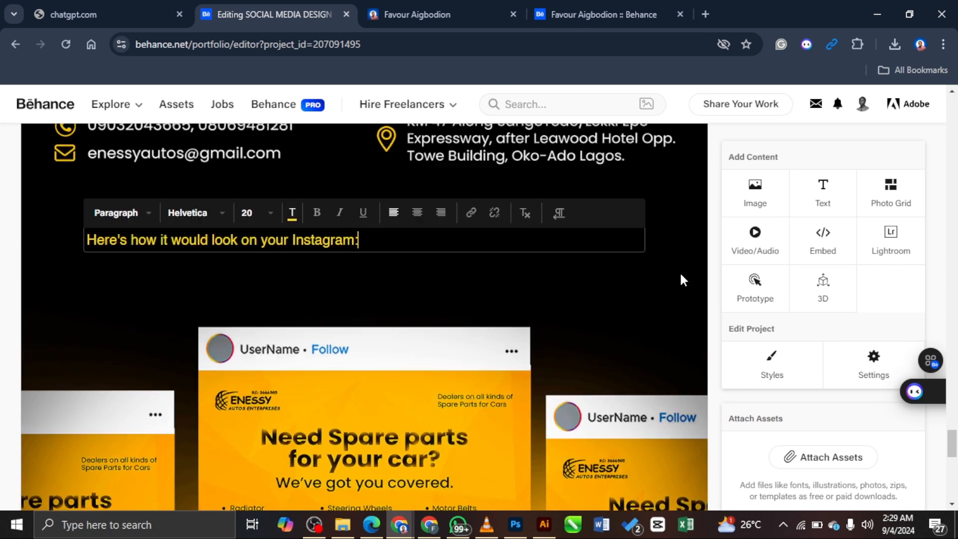
pyautogui.click(678, 318)
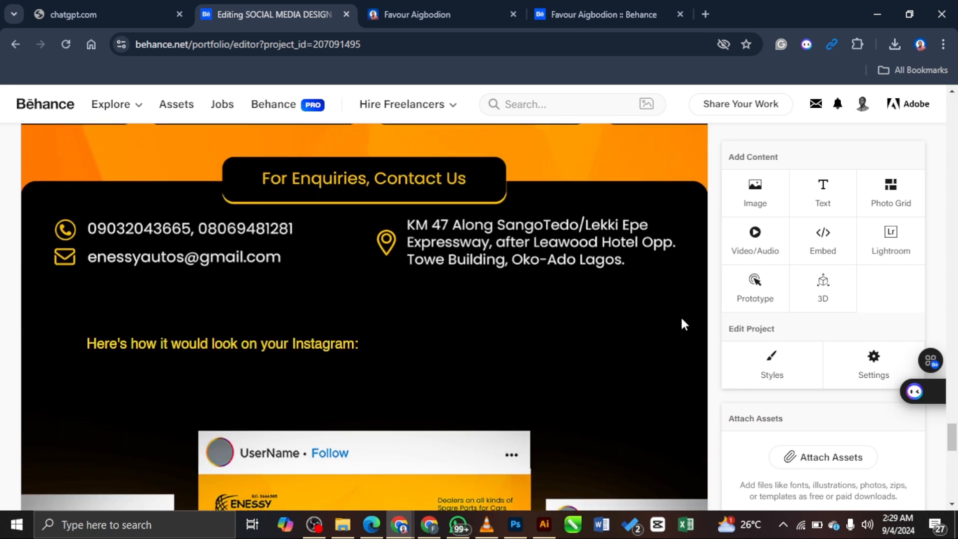
pyautogui.scroll(-2, 680, 316)
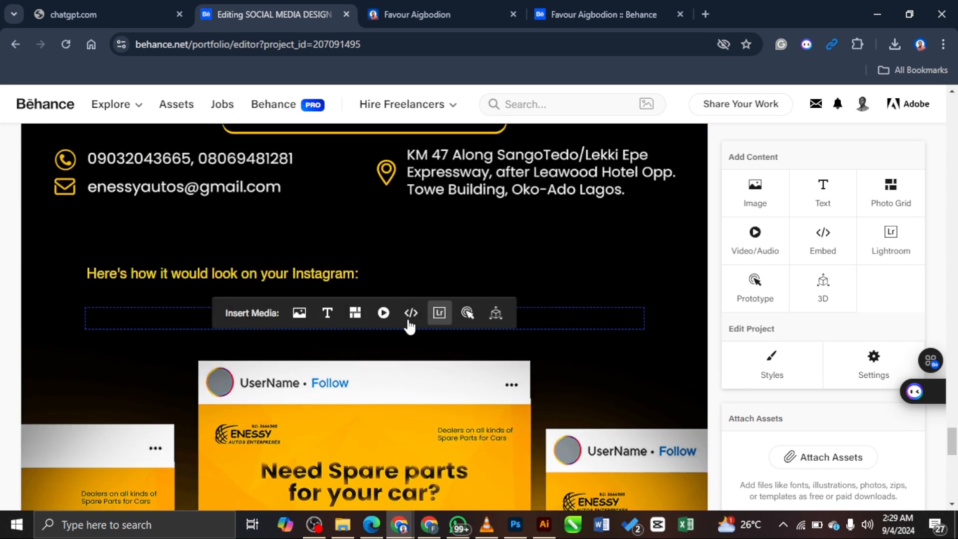
pyautogui.click(357, 275)
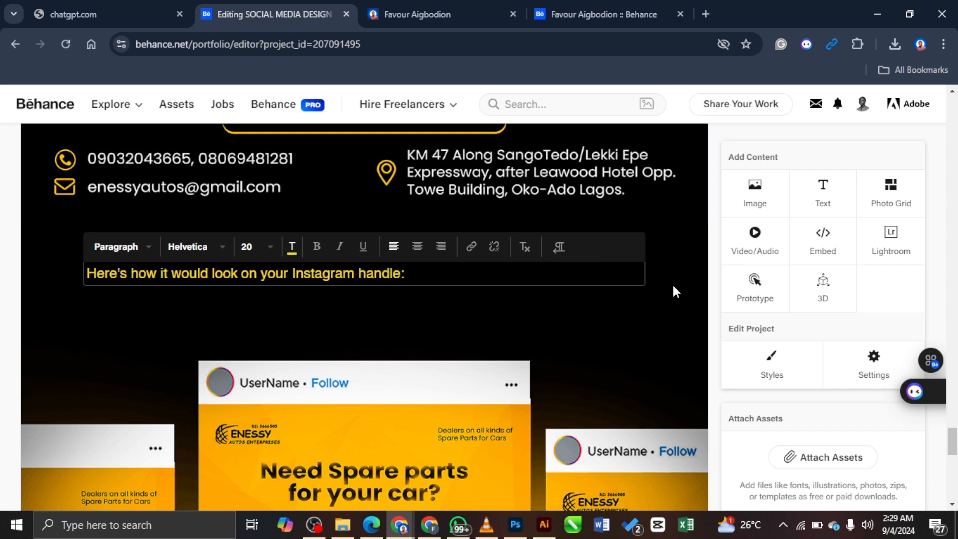
pyautogui.scroll(-13, 674, 283)
# Step: Save the project with Update Project and return to the profile's Projects grid
pyautogui.click(838, 174)
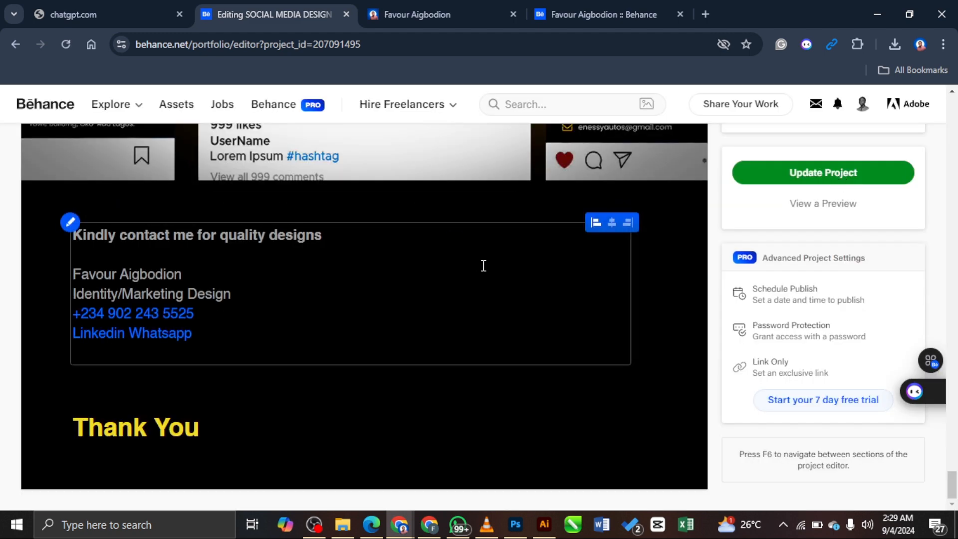
pyautogui.scroll(10, 621, 235)
pyautogui.scroll(1, 612, 241)
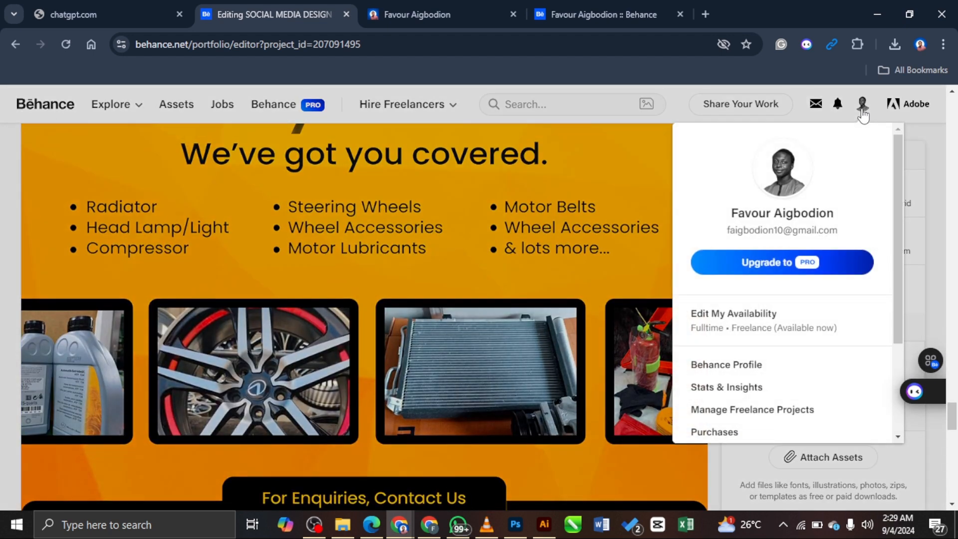
pyautogui.click(862, 110)
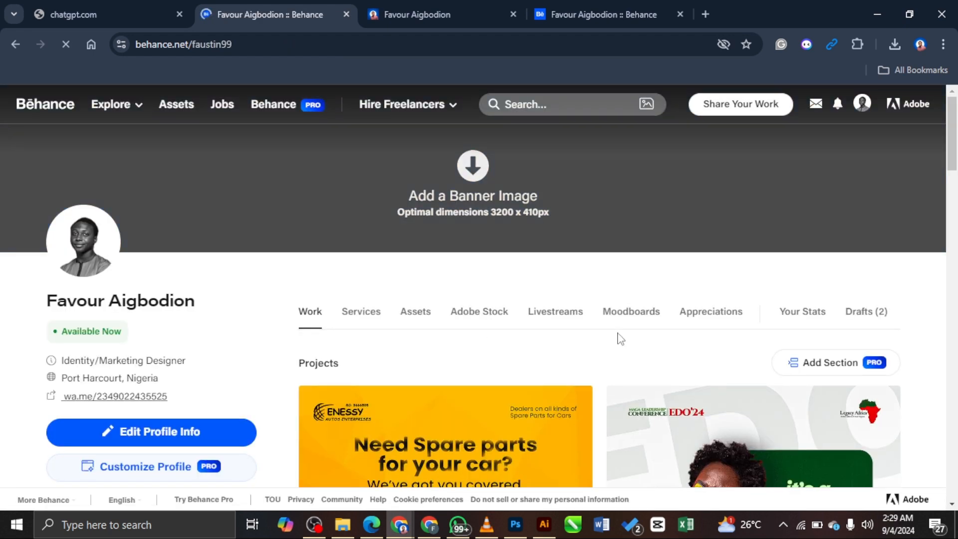
pyautogui.scroll(-4, 607, 349)
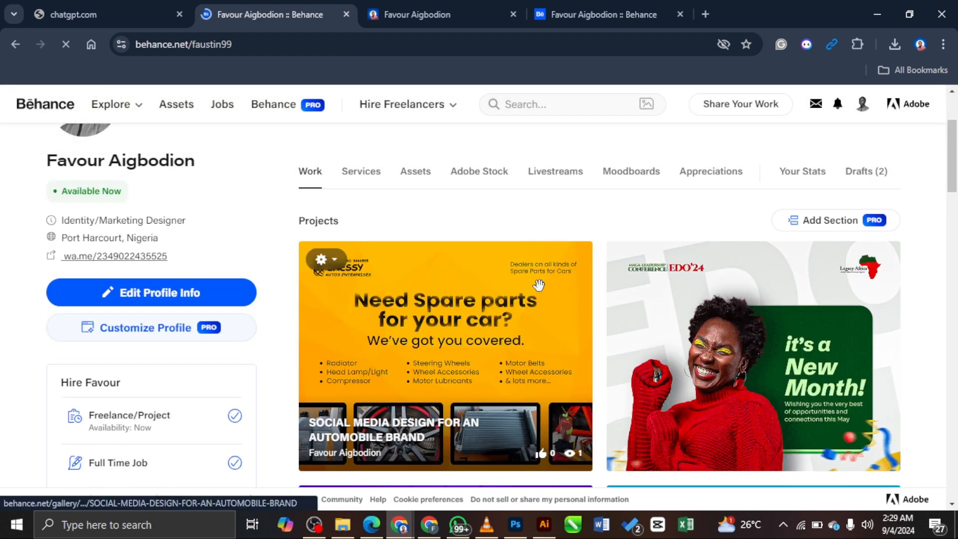